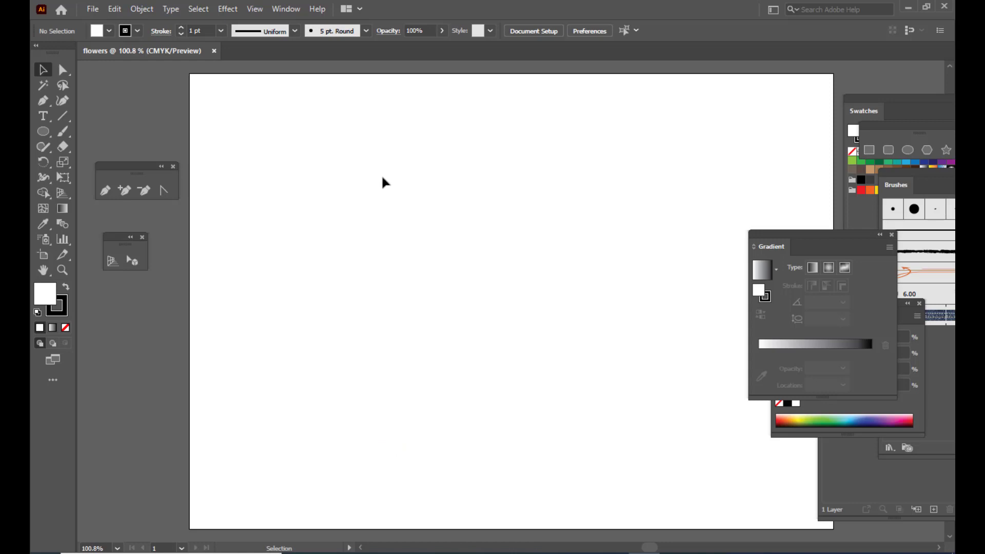
Step: Draw a tall upright ellipse near the centre of the artboard
{"action": "left_click_drag", "start_coordinate": [108, 167], "coordinate": [108, 153]}
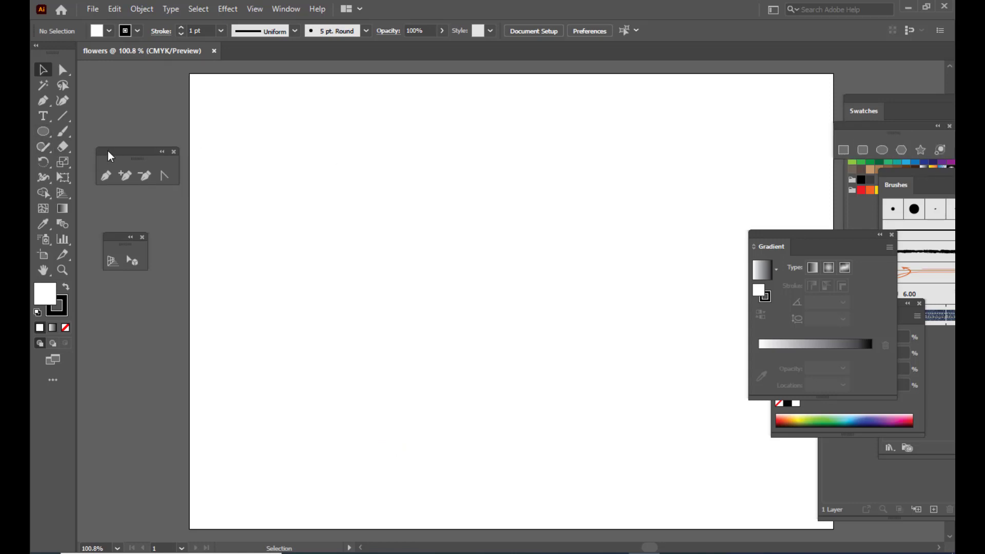
{"action": "left_click_drag", "start_coordinate": [138, 152], "coordinate": [145, 145]}
{"action": "left_click", "coordinate": [43, 132]}
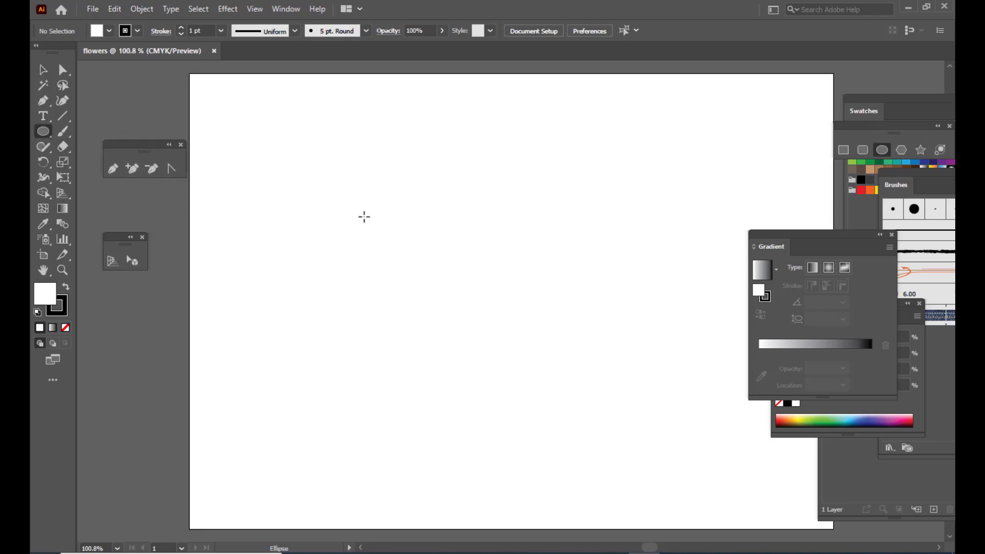
{"action": "left_click_drag", "start_coordinate": [352, 182], "coordinate": [463, 345]}
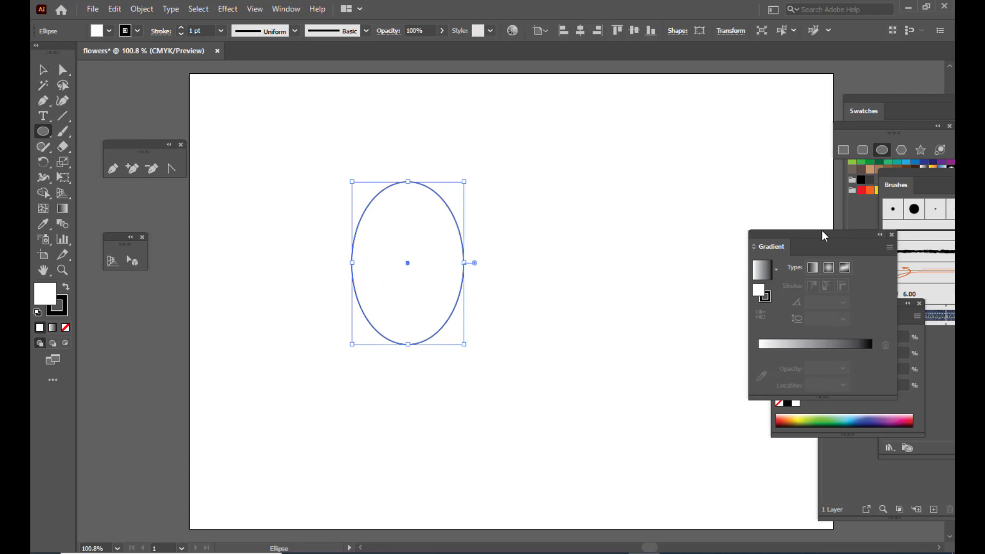
Step: Fill the ellipse with a linear gradient and set its end colour stop to brown 774D00 in RGB mode
{"action": "left_click_drag", "start_coordinate": [822, 230], "coordinate": [743, 173]}
{"action": "left_click", "coordinate": [681, 286]}
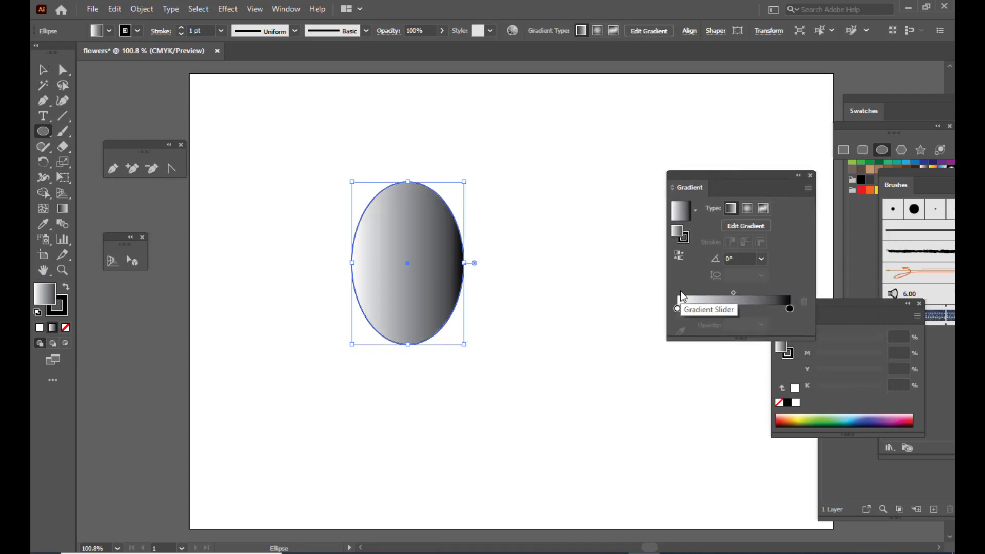
{"action": "left_click", "coordinate": [790, 308]}
{"action": "left_click_drag", "start_coordinate": [865, 309], "coordinate": [723, 113]}
{"action": "left_click_drag", "start_coordinate": [703, 241], "coordinate": [705, 349]}
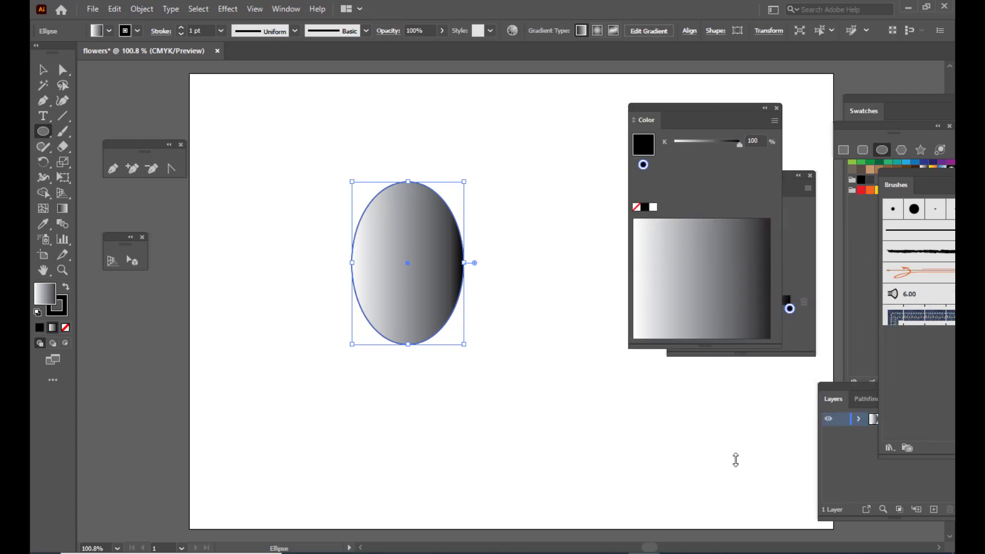
{"action": "left_click_drag", "start_coordinate": [682, 123], "coordinate": [789, 95]}
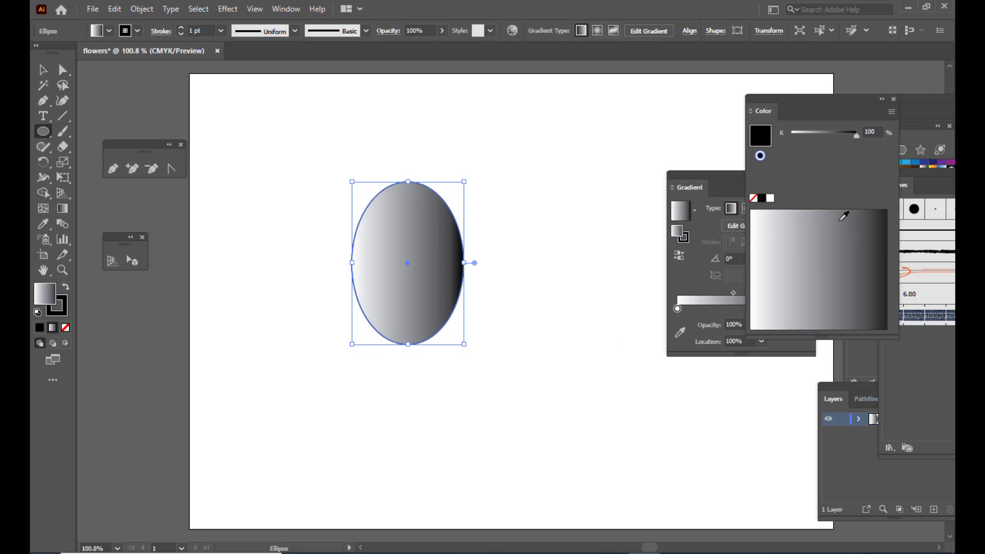
{"action": "left_click", "coordinate": [891, 111]}
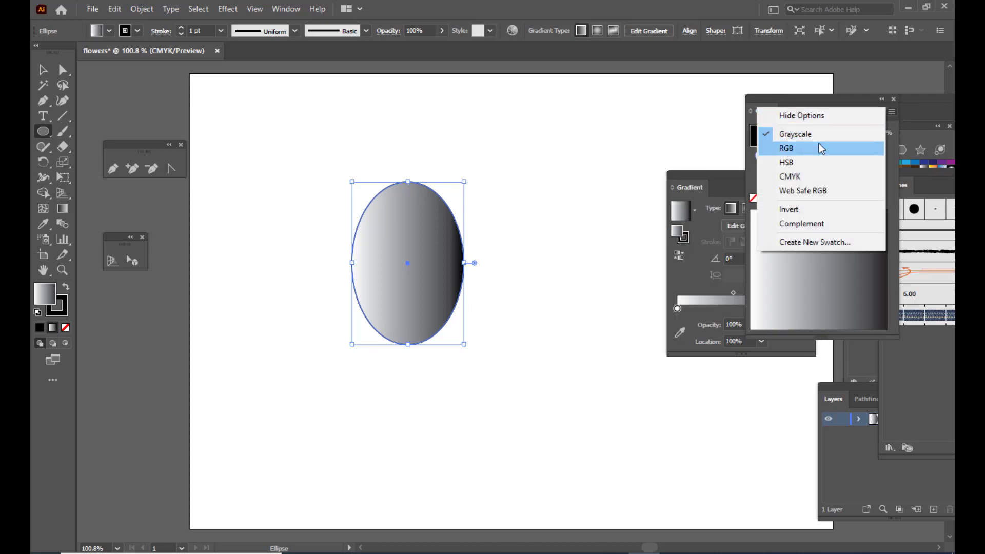
{"action": "left_click", "coordinate": [798, 149]}
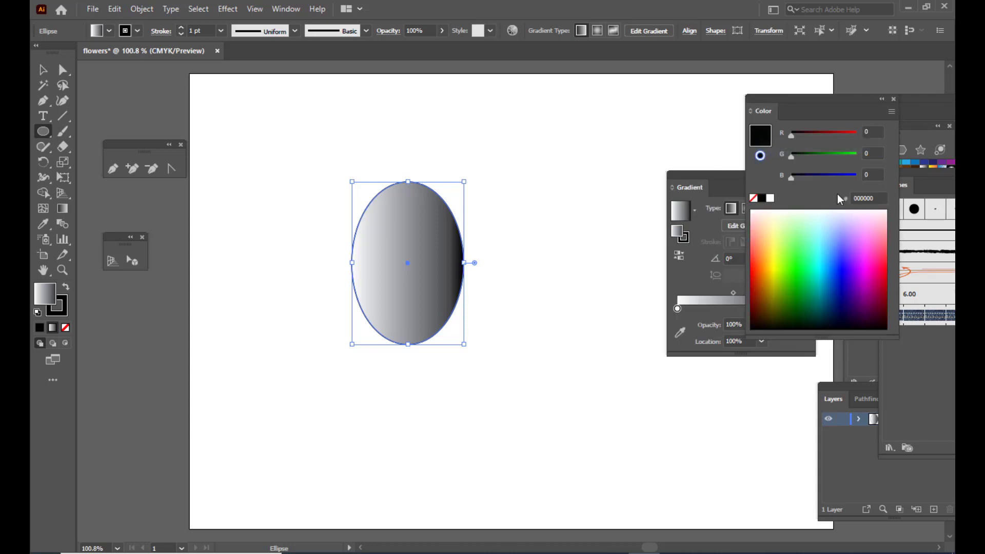
{"action": "left_click", "coordinate": [773, 291]}
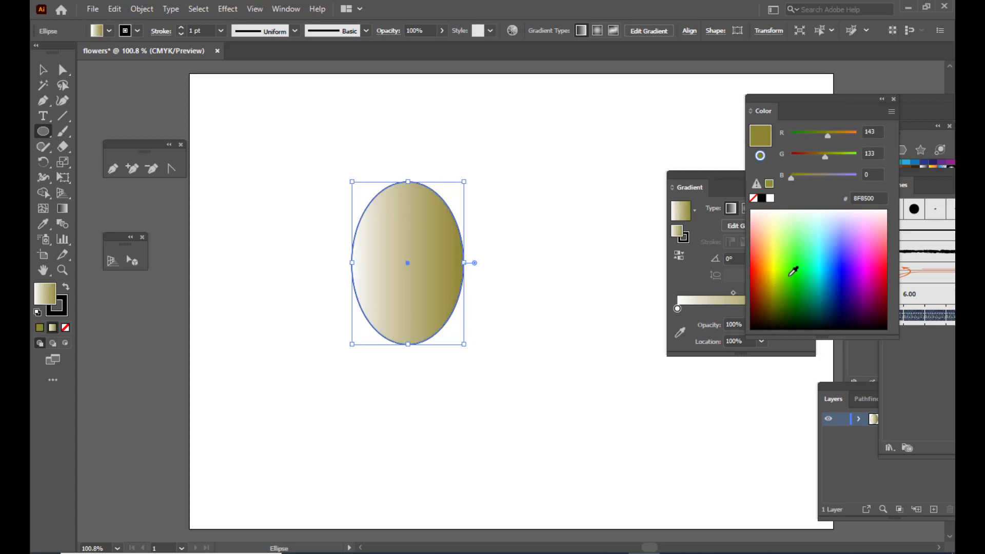
{"action": "left_click", "coordinate": [766, 300]}
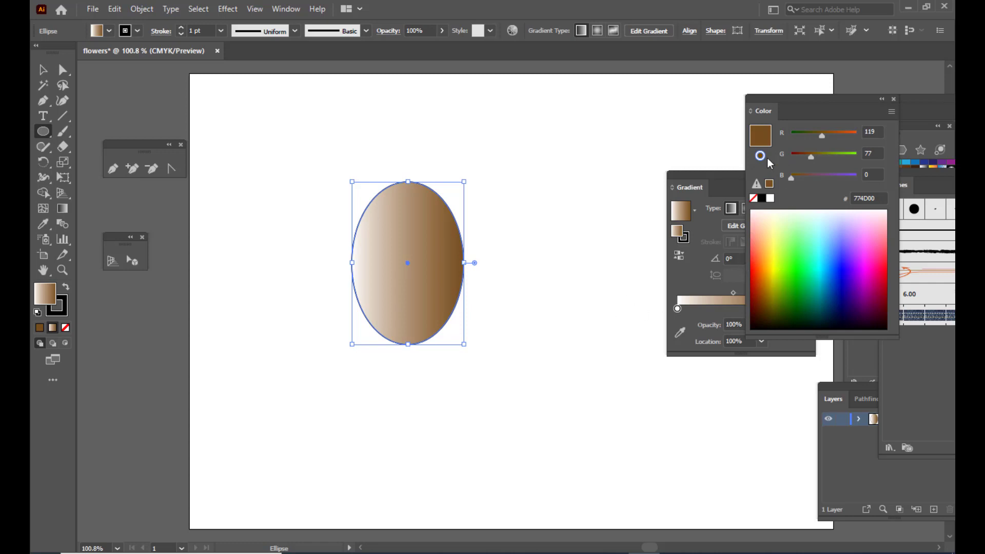
Step: Set the gradient's start colour stop to yellow FFF638 in RGB mode
{"action": "left_click", "coordinate": [713, 181]}
{"action": "left_click", "coordinate": [678, 308]}
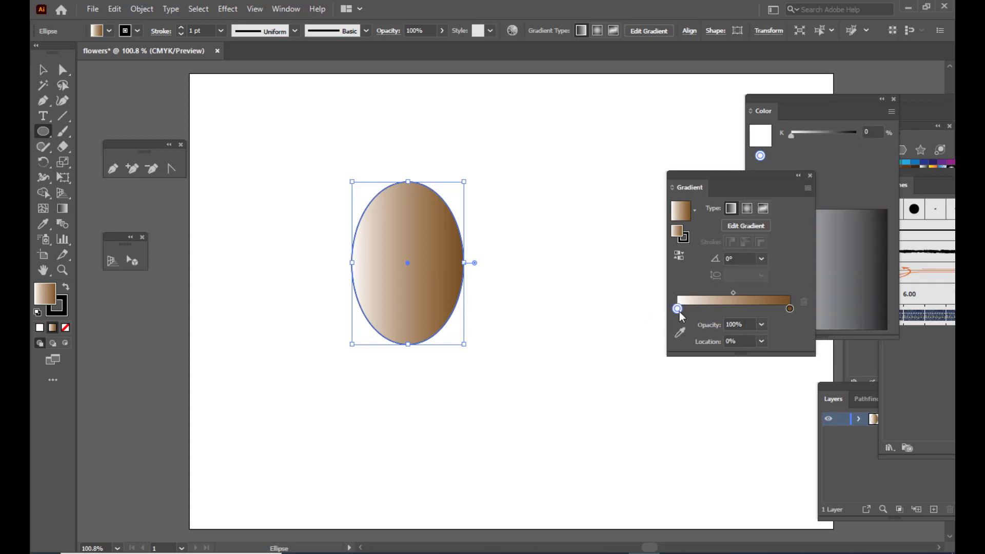
{"action": "left_click", "coordinate": [891, 111]}
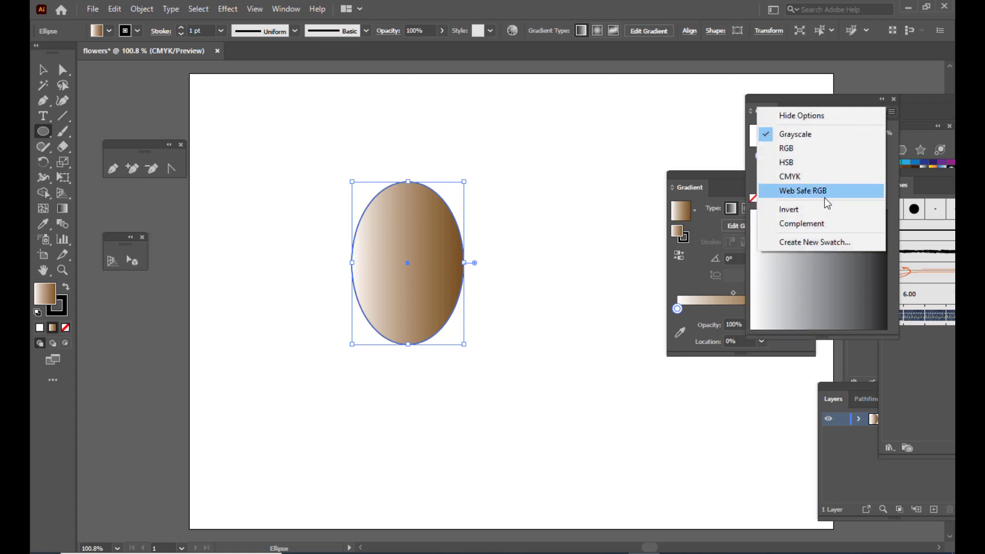
{"action": "left_click", "coordinate": [804, 151]}
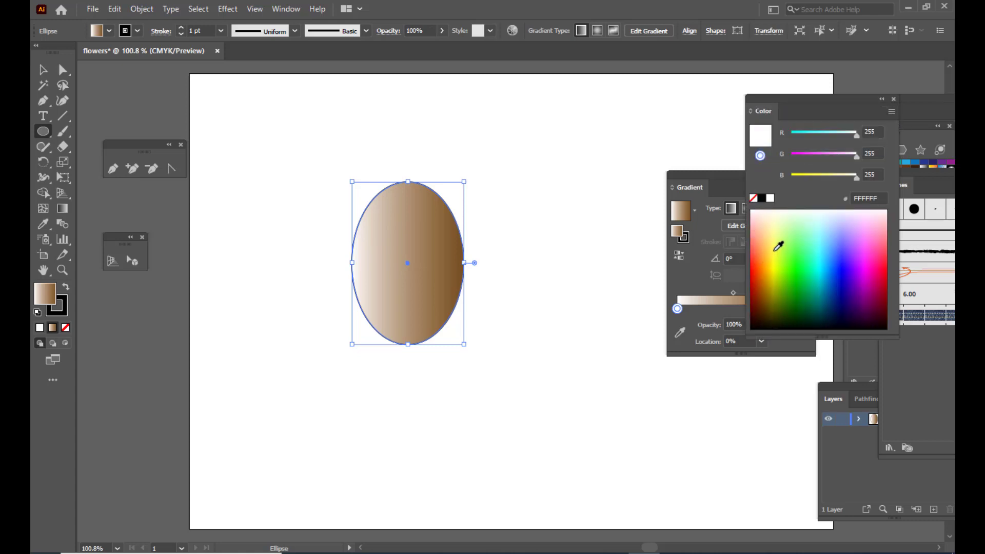
{"action": "left_click", "coordinate": [773, 253]}
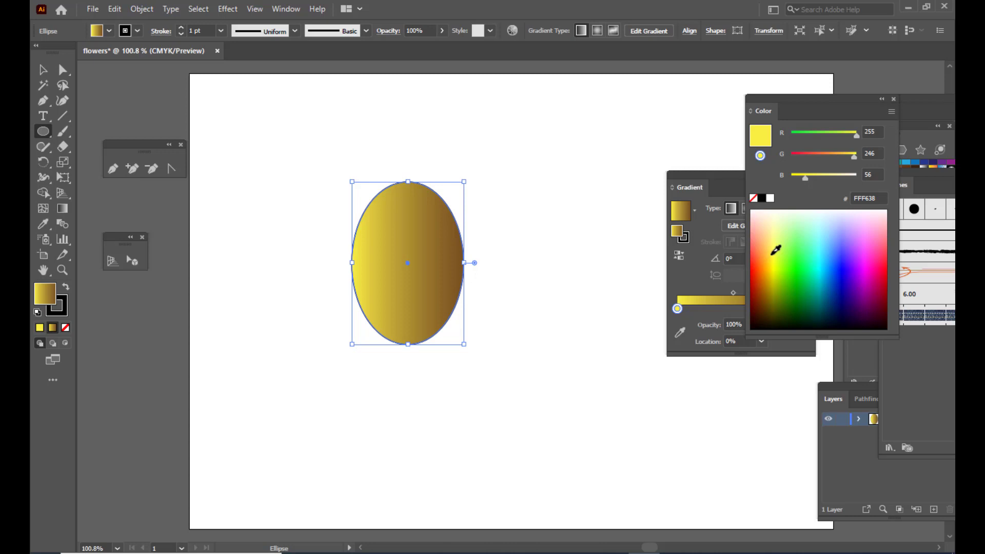
{"action": "left_click_drag", "start_coordinate": [700, 180], "coordinate": [841, 189]}
Step: Remove the stroke from the gradient-filled ellipse
{"action": "left_click", "coordinate": [43, 69]}
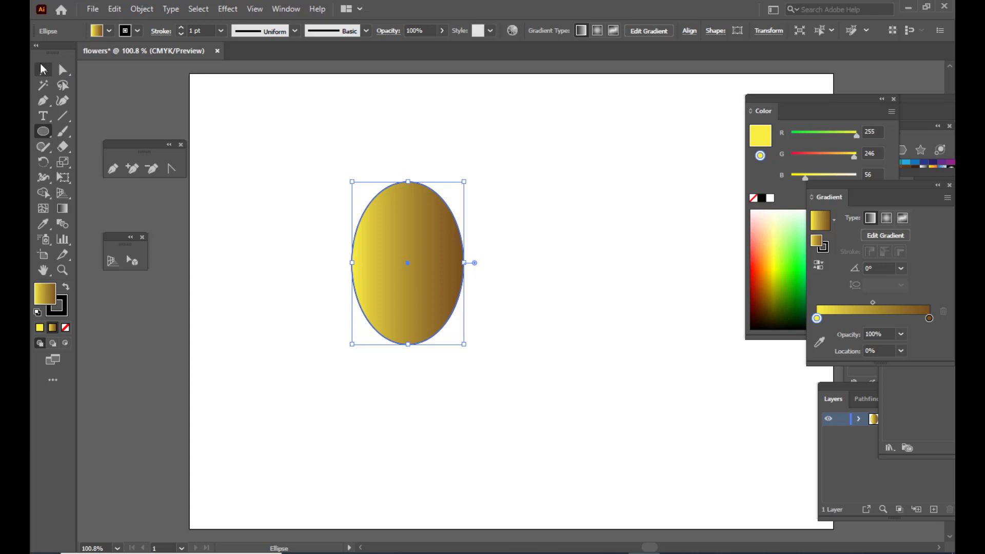
{"action": "left_click", "coordinate": [310, 117]}
{"action": "left_click", "coordinate": [369, 231]}
{"action": "left_click", "coordinate": [57, 307]}
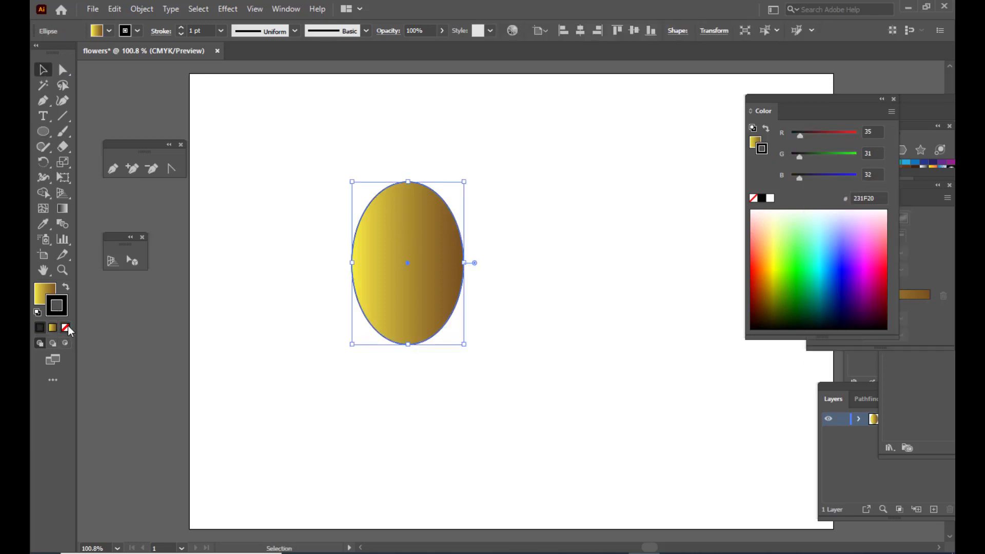
{"action": "left_click", "coordinate": [65, 328]}
Step: Convert the ellipse's top anchor point to a corner
{"action": "key", "text": "a"}
{"action": "left_click", "coordinate": [407, 182]}
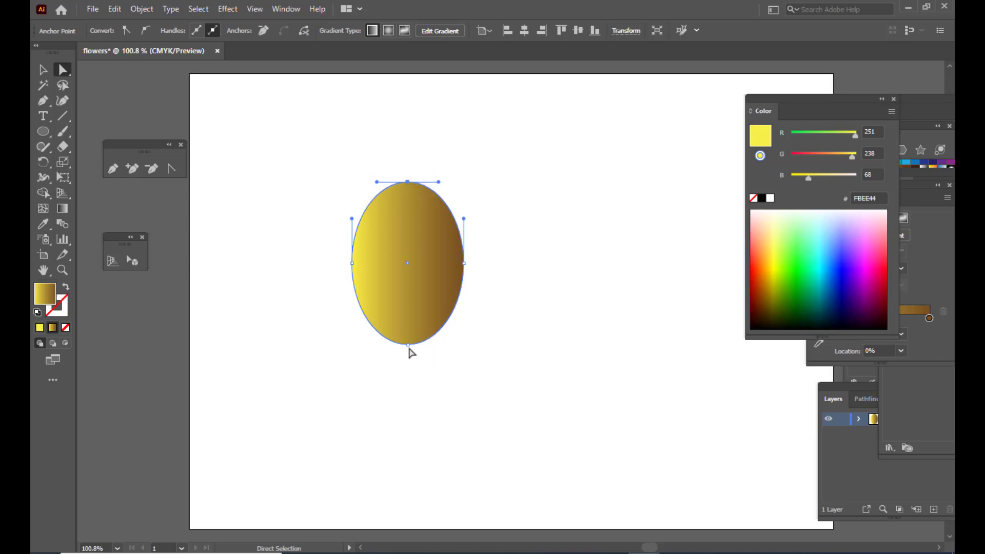
{"action": "left_click", "coordinate": [433, 164]}
{"action": "left_click", "coordinate": [408, 182]}
{"action": "left_click", "coordinate": [127, 29]}
{"action": "left_click", "coordinate": [447, 412]}
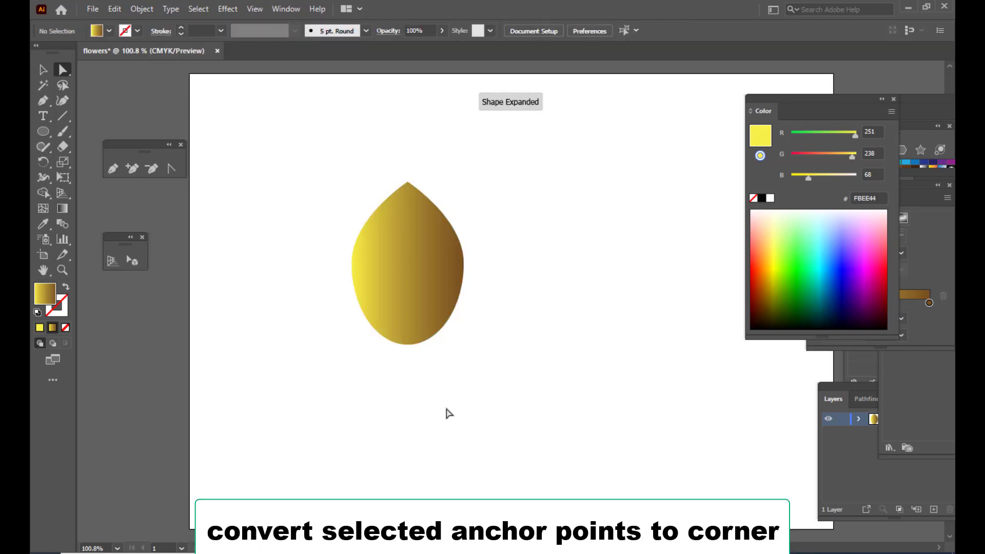
Step: Convert the shape's bottom anchor point to a corner as well
{"action": "left_click", "coordinate": [410, 345]}
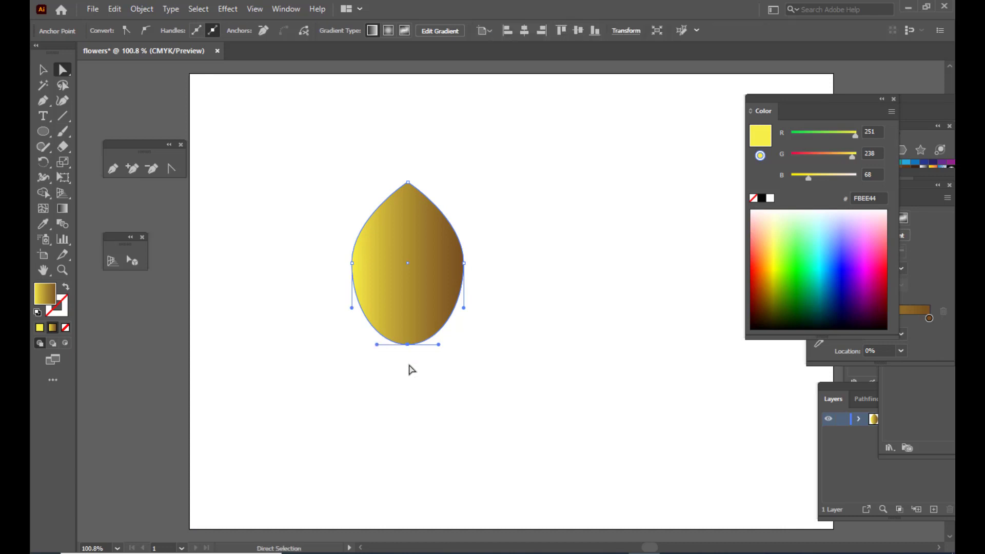
{"action": "left_click", "coordinate": [409, 367]}
{"action": "left_click", "coordinate": [405, 346]}
{"action": "left_click", "coordinate": [127, 30]}
Step: Move both side anchor points down together in large nudges to form a teardrop-shaped petal
{"action": "left_click", "coordinate": [476, 279]}
{"action": "left_click", "coordinate": [463, 264]}
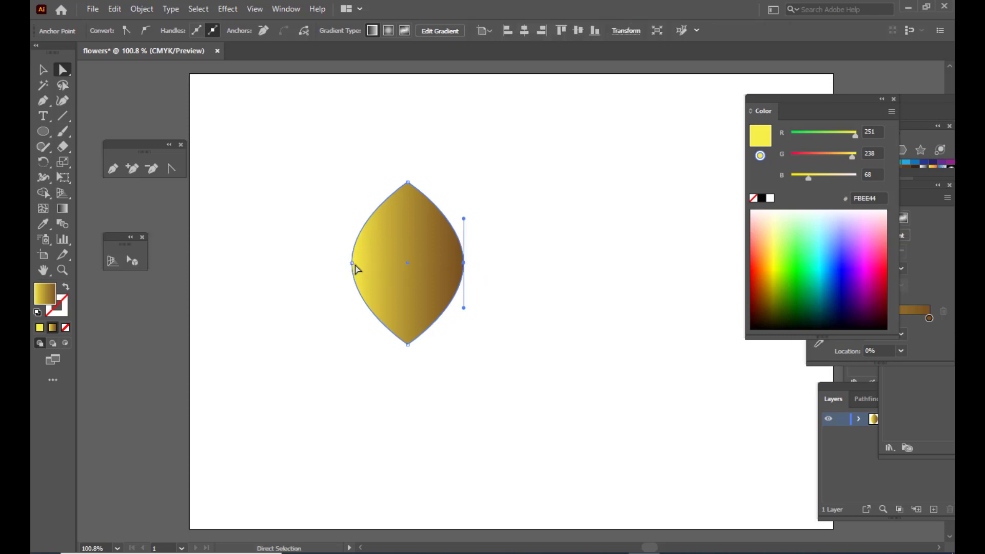
{"action": "left_click", "coordinate": [353, 263], "text": "shift"}
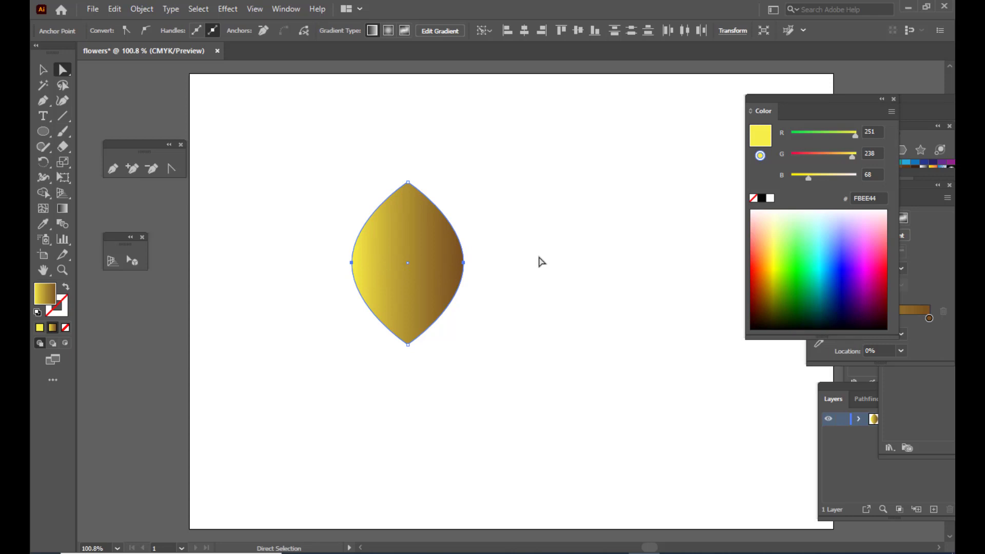
{"action": "key", "text": "shift"}
{"action": "key", "text": "shift+Down"}
{"action": "key", "text": "shift+Down"}
{"action": "key", "text": "shift+Down"}
{"action": "key", "text": "shift+Down"}
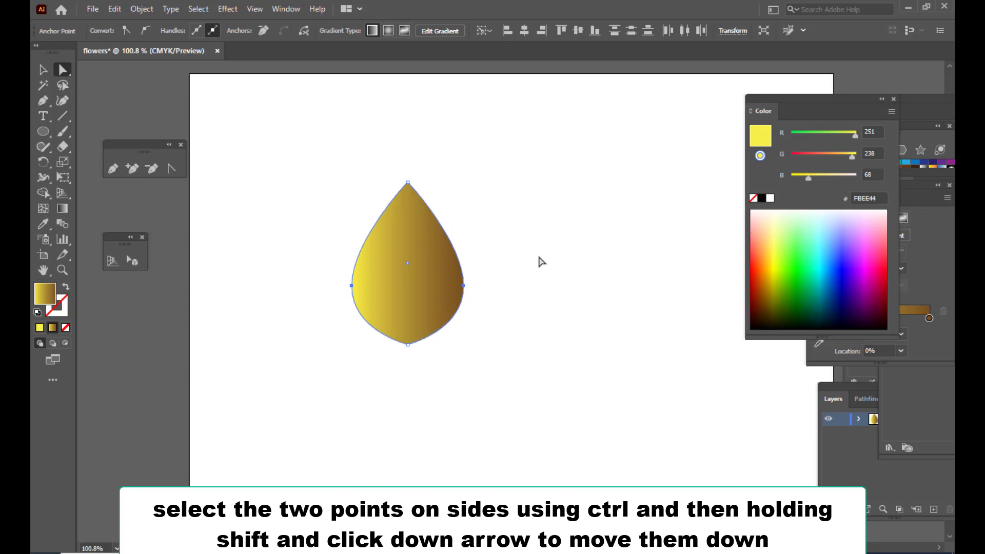
{"action": "key", "text": "shift+Down"}
{"action": "key", "text": "shift+Down"}
{"action": "key", "text": "shift+Up"}
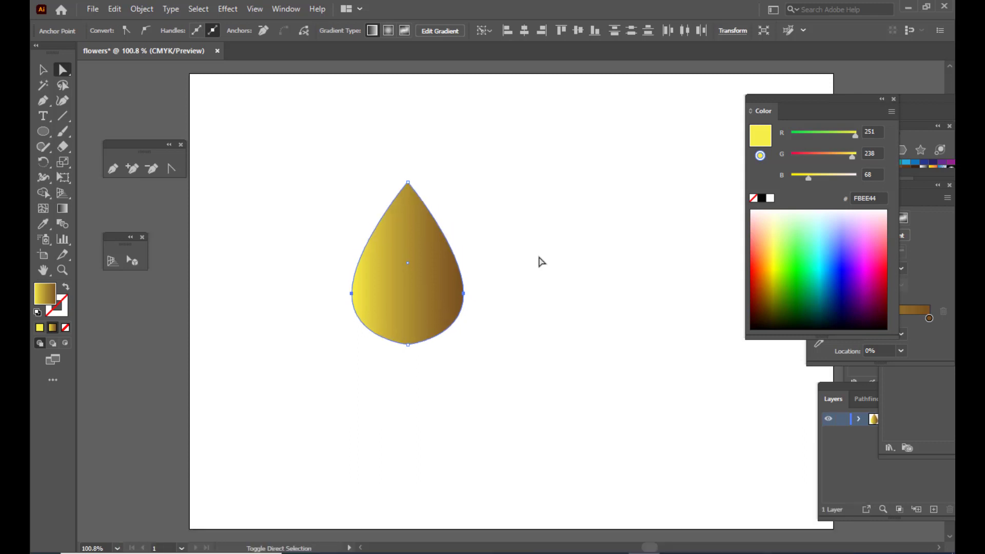
Step: Stretch the teardrop upward to make it taller and shift it slightly up and to the right
{"action": "key", "text": "v"}
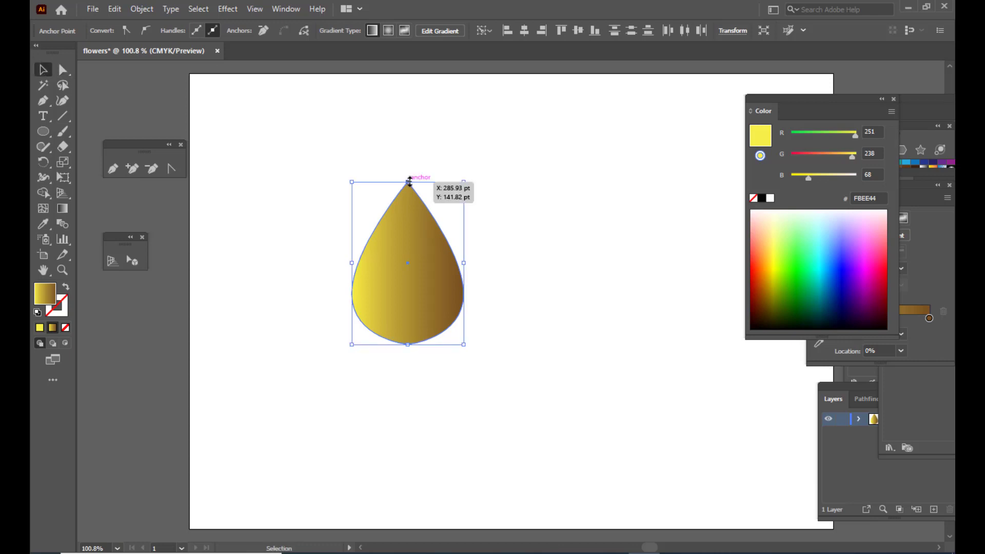
{"action": "left_click_drag", "start_coordinate": [409, 181], "coordinate": [408, 152]}
{"action": "left_click", "coordinate": [445, 174]}
{"action": "left_click_drag", "start_coordinate": [429, 237], "coordinate": [453, 227]}
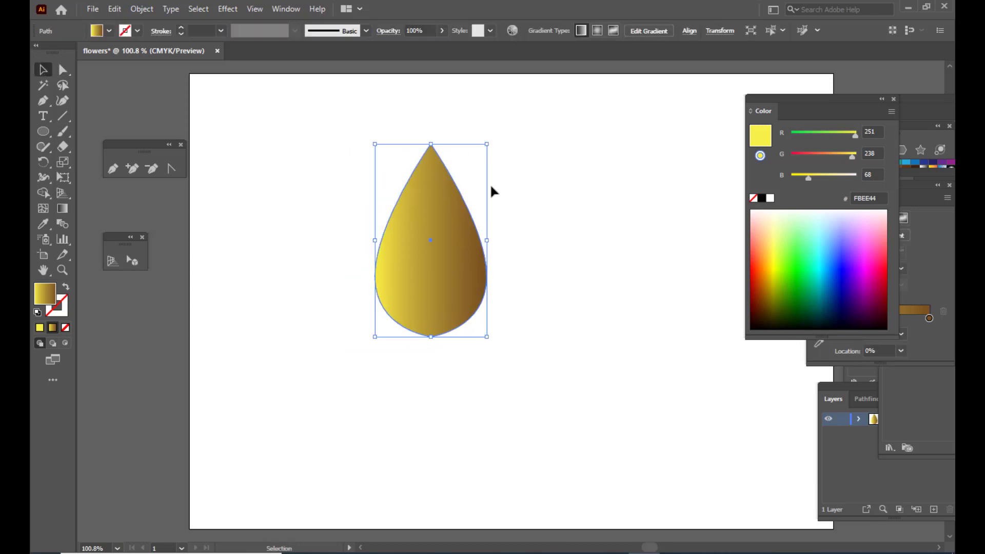
Step: Scale the teardrop down proportionally and move it to the upper centre of the artboard
{"action": "left_click_drag", "start_coordinate": [489, 144], "coordinate": [468, 154]}
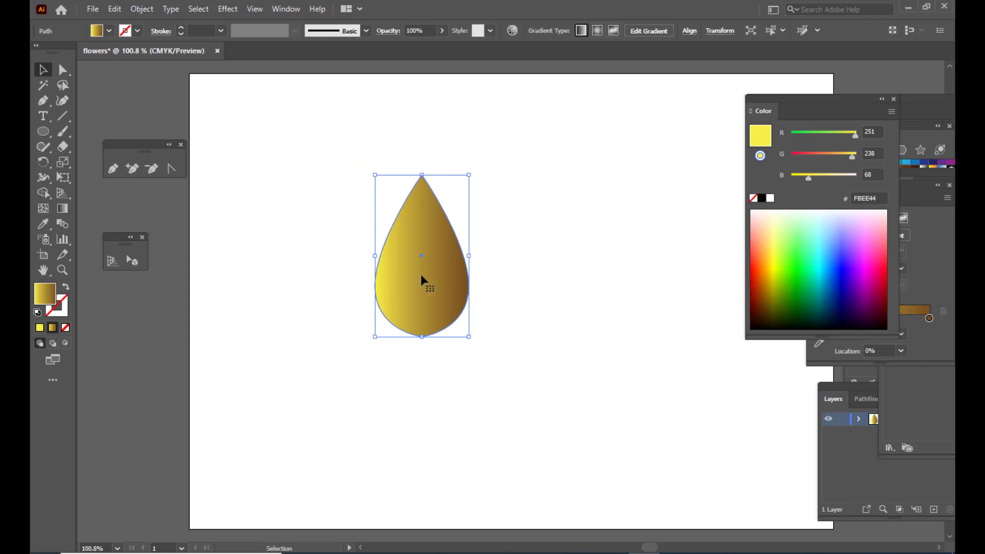
{"action": "left_click_drag", "start_coordinate": [424, 279], "coordinate": [458, 258]}
{"action": "left_click_drag", "start_coordinate": [503, 154], "coordinate": [488, 168]}
{"action": "left_click_drag", "start_coordinate": [457, 238], "coordinate": [523, 198]}
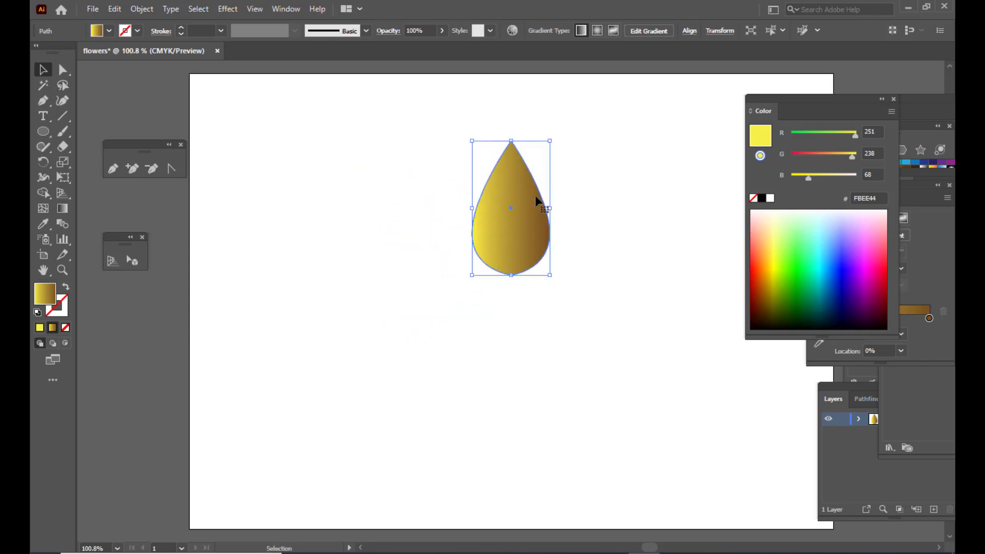
{"action": "left_click", "coordinate": [577, 205]}
Step: Change the teardrop's fill from a linear to a radial gradient
{"action": "left_click", "coordinate": [498, 220]}
{"action": "left_click_drag", "start_coordinate": [776, 105], "coordinate": [642, 247]}
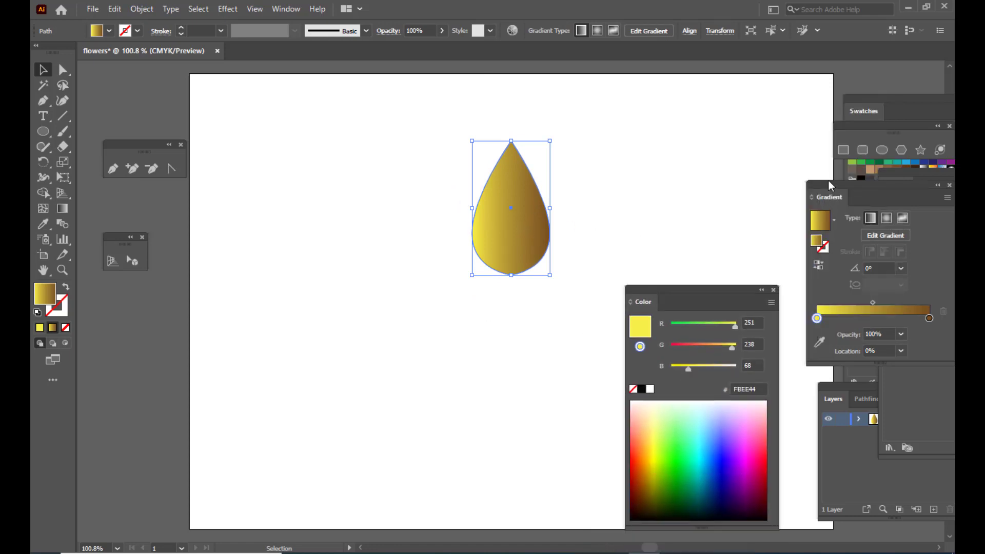
{"action": "mouse_move", "coordinate": [827, 180]}
{"action": "left_mouse_down"}
{"action": "mouse_move", "coordinate": [735, 156]}
{"action": "mouse_move", "coordinate": [734, 137]}
{"action": "left_mouse_up"}
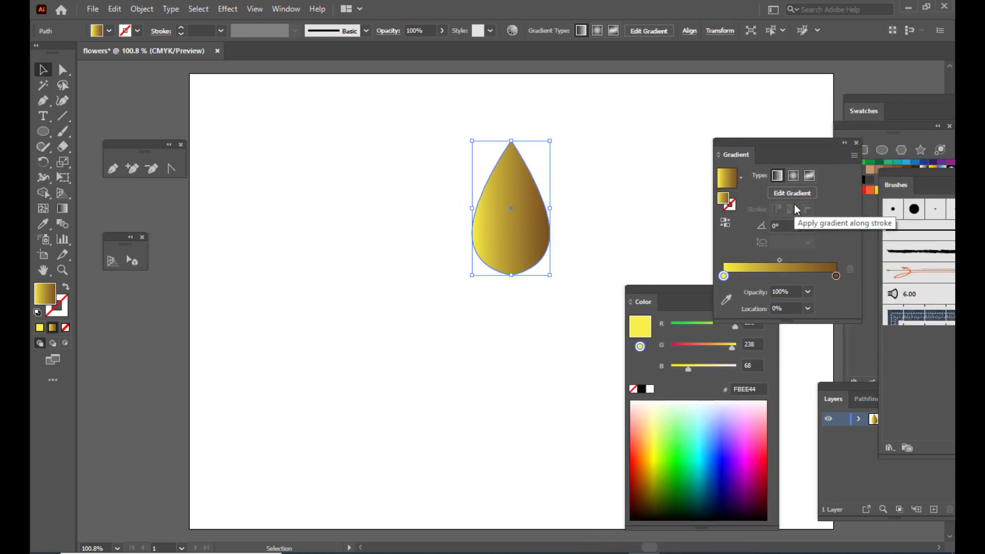
{"action": "left_click", "coordinate": [792, 179]}
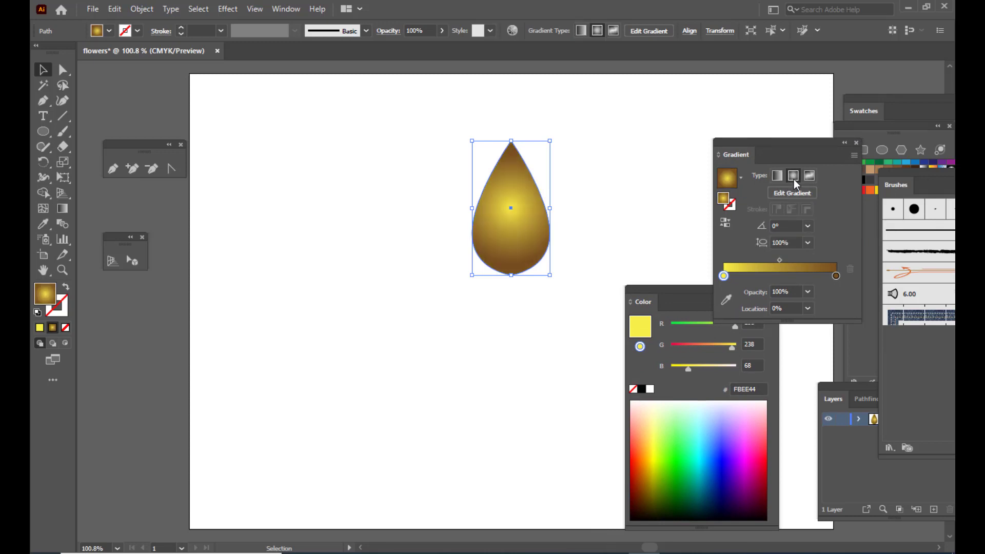
{"action": "left_click_drag", "start_coordinate": [773, 141], "coordinate": [789, 124]}
{"action": "left_click", "coordinate": [706, 141]}
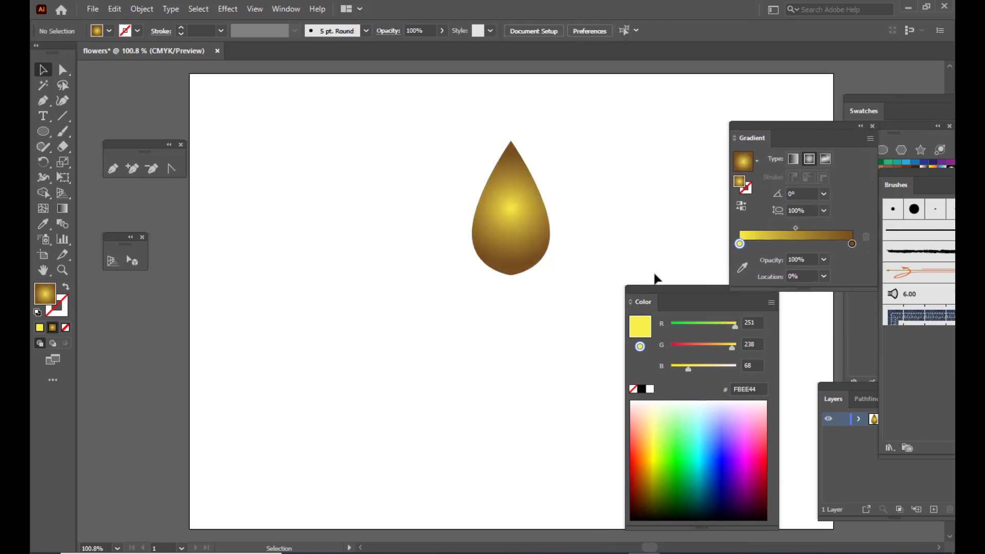
Step: Enlarge the teardrop's radial gradient on the artwork, rotate it to about 3.7°, and shift its brown stop slightly inward
{"action": "left_click_drag", "start_coordinate": [651, 290], "coordinate": [739, 280]}
{"action": "left_click", "coordinate": [521, 230]}
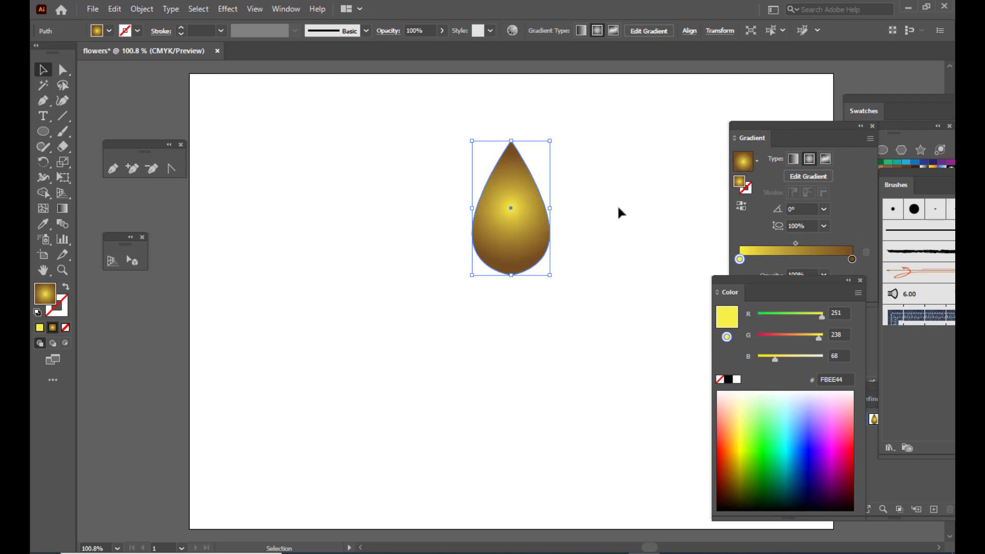
{"action": "left_click", "coordinate": [609, 200]}
{"action": "left_click", "coordinate": [528, 209]}
{"action": "key", "text": "g"}
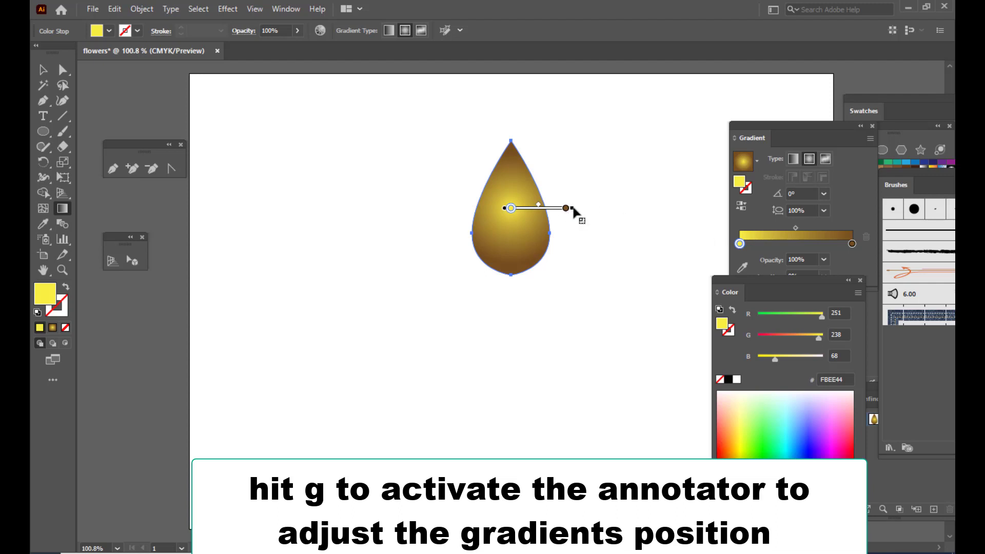
{"action": "left_click_drag", "start_coordinate": [573, 208], "coordinate": [592, 210]}
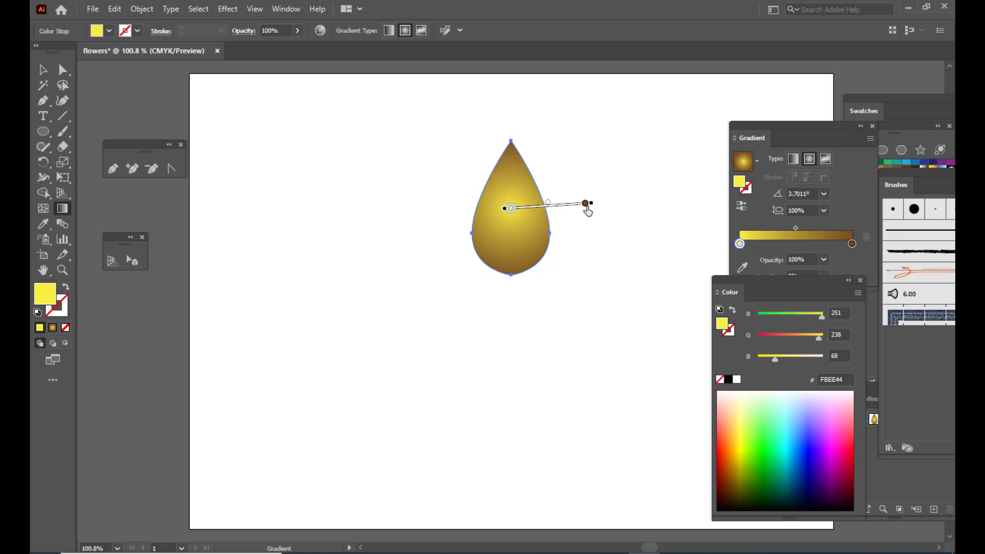
{"action": "mouse_move", "coordinate": [586, 207]}
{"action": "left_mouse_down"}
{"action": "mouse_move", "coordinate": [568, 206]}
{"action": "mouse_move", "coordinate": [598, 202]}
{"action": "left_mouse_up"}
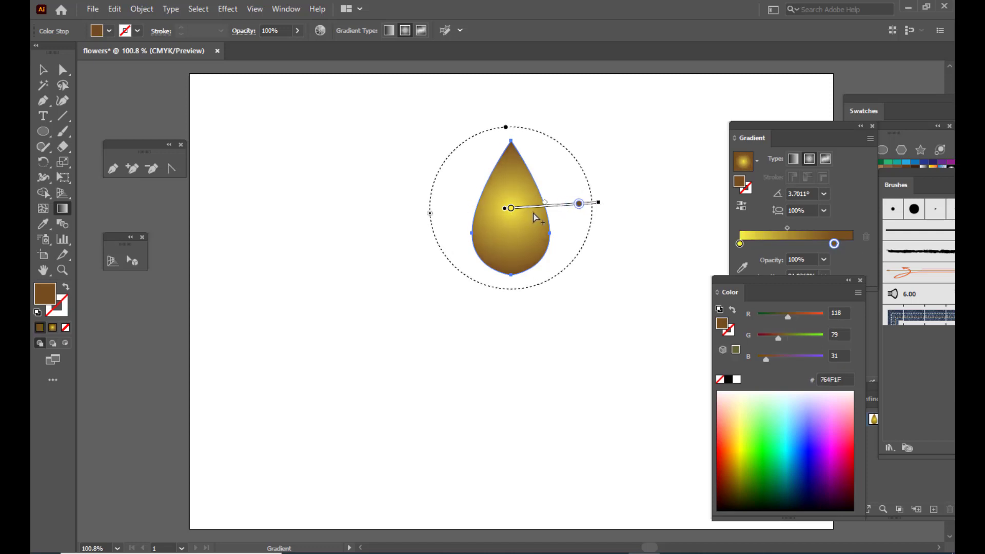
Step: Shift the gradient's yellow stop outward to about 13.7% and move the teardrop slightly up and to the right
{"action": "left_click_drag", "start_coordinate": [511, 211], "coordinate": [528, 212]}
{"action": "left_click", "coordinate": [43, 69]}
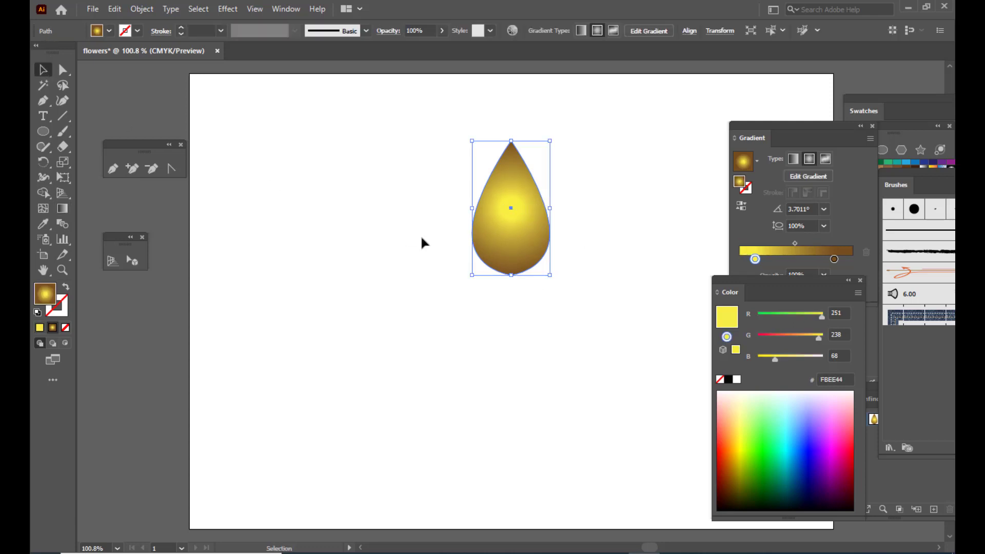
{"action": "left_click", "coordinate": [422, 242]}
{"action": "left_click_drag", "start_coordinate": [536, 223], "coordinate": [544, 212]}
{"action": "left_click_drag", "start_coordinate": [777, 126], "coordinate": [805, 125]}
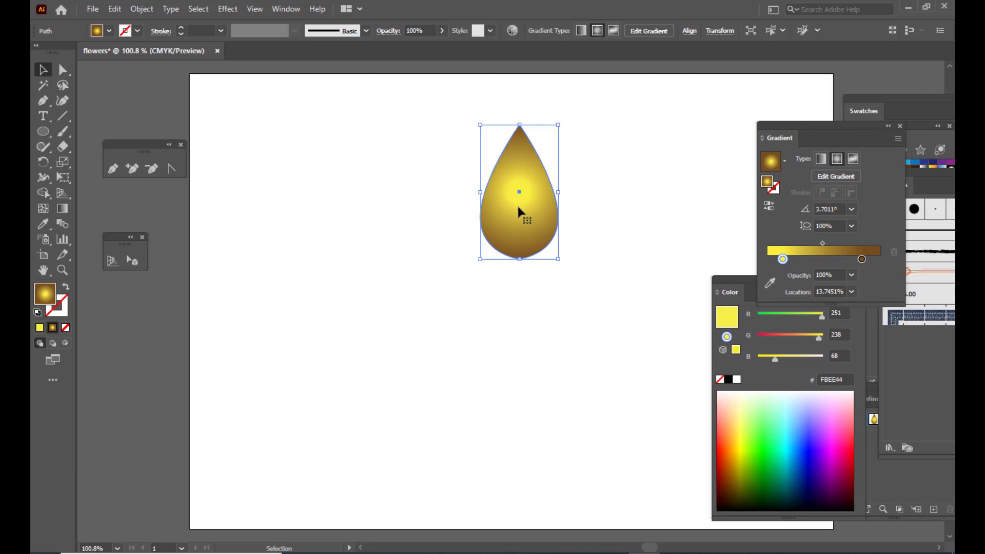
Step: Create a copy of the petal rotated 24° about a point just below its rounded base
{"action": "left_click_drag", "start_coordinate": [518, 207], "coordinate": [517, 208]}
{"action": "left_click_drag", "start_coordinate": [43, 162], "coordinate": [81, 163]}
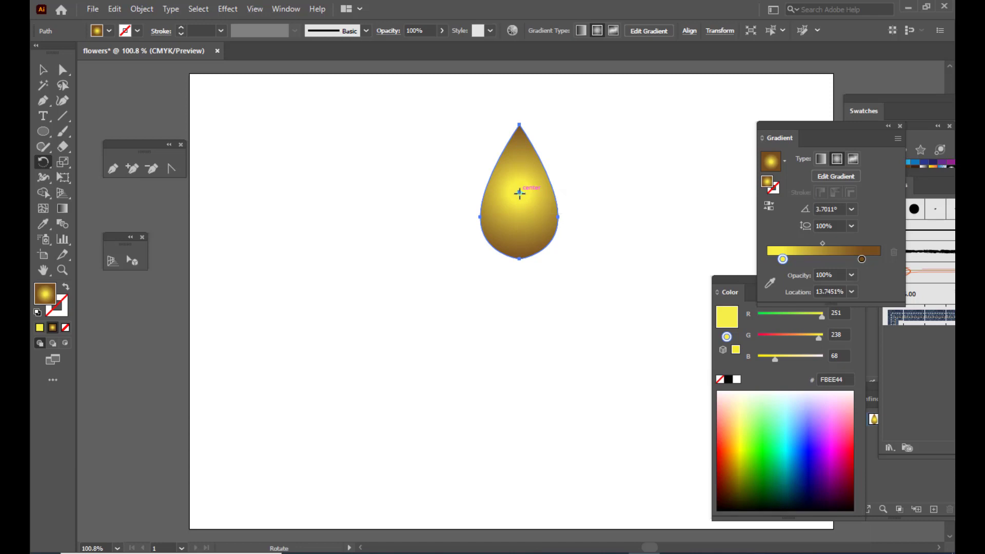
{"action": "left_click", "coordinate": [520, 299], "text": "alt"}
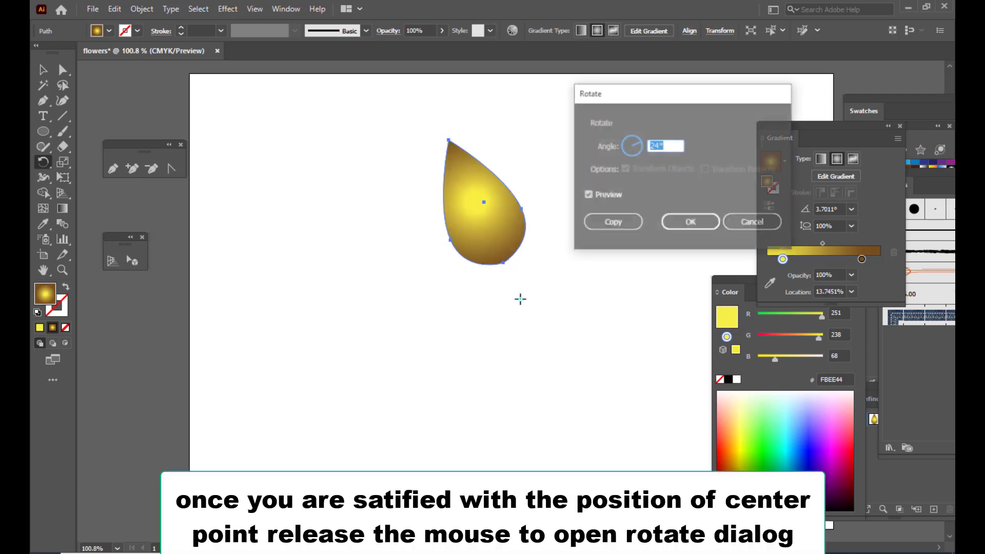
{"action": "left_click_drag", "start_coordinate": [654, 92], "coordinate": [627, 96]}
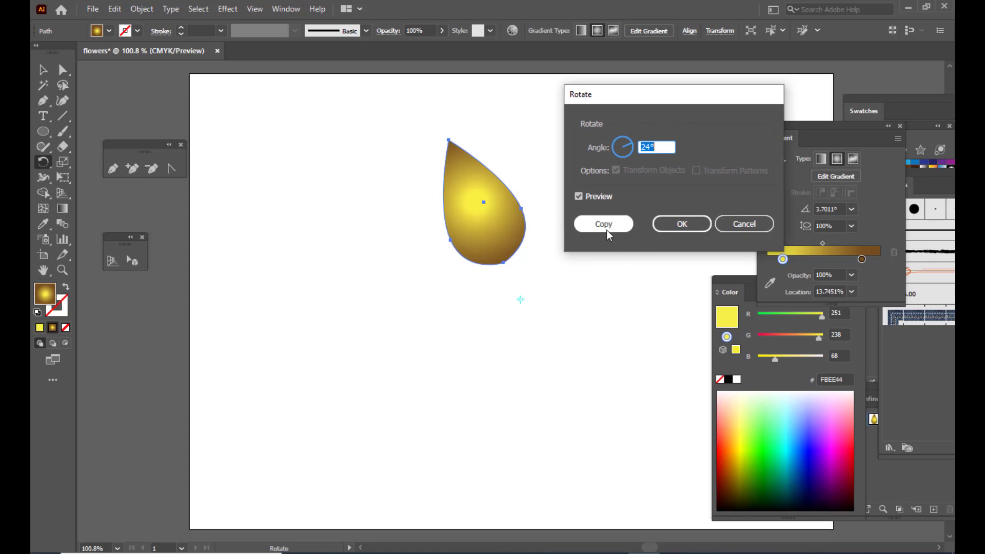
{"action": "left_click_drag", "start_coordinate": [660, 147], "coordinate": [640, 147]}
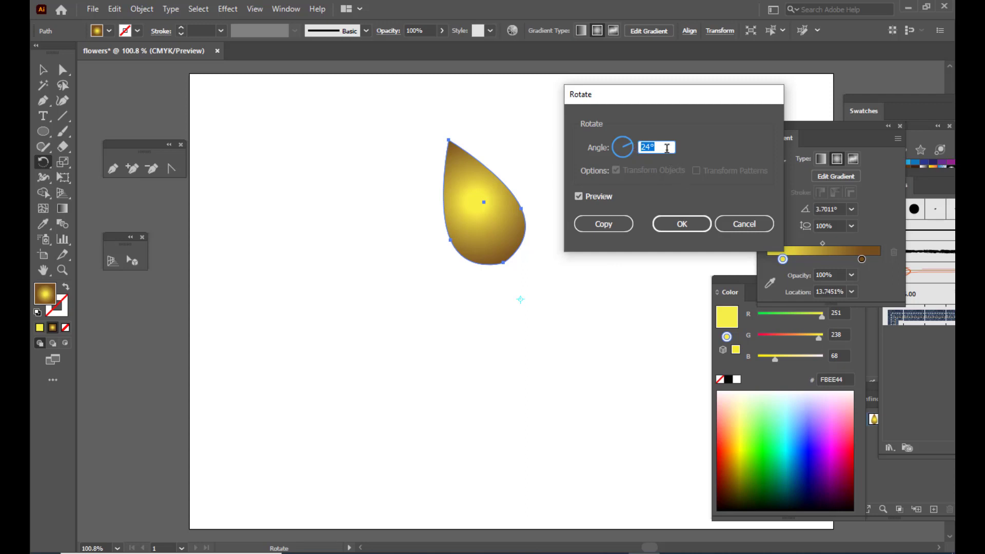
{"action": "left_click", "coordinate": [622, 224]}
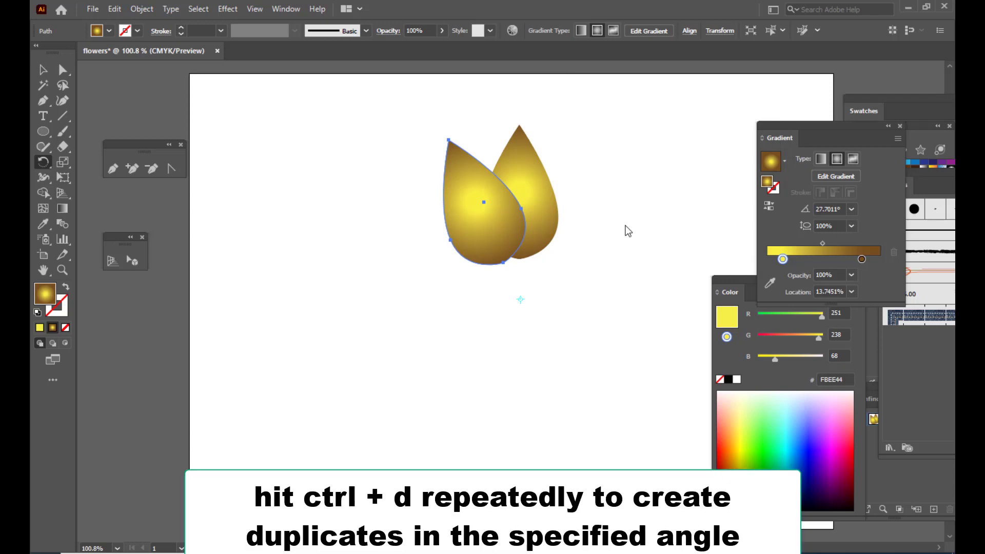
Step: Repeat the rotated copy until the petals form a complete ring, and deselect
{"action": "key", "text": "ctrl"}
{"action": "key", "text": "ctrl+d"}
{"action": "key", "text": "ctrl+d"}
{"action": "key", "text": "ctrl+d"}
{"action": "key", "text": "ctrl+d"}
{"action": "key", "text": "ctrl+d"}
{"action": "key", "text": "ctrl+d"}
{"action": "key", "text": "ctrl+d"}
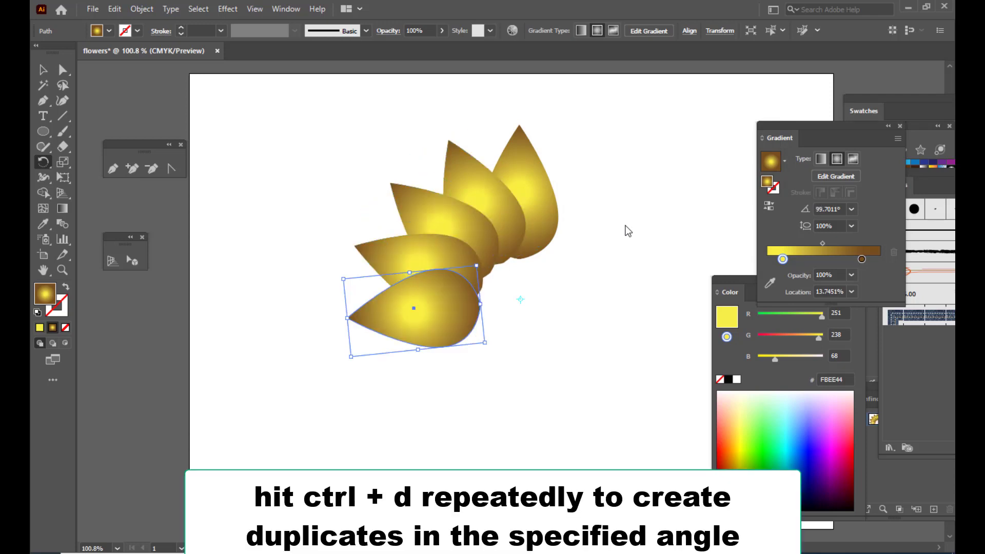
{"action": "key", "text": "ctrl+d"}
{"action": "key", "text": "ctrl+d"}
{"action": "key", "text": "ctrl+d"}
{"action": "key", "text": "ctrl+d"}
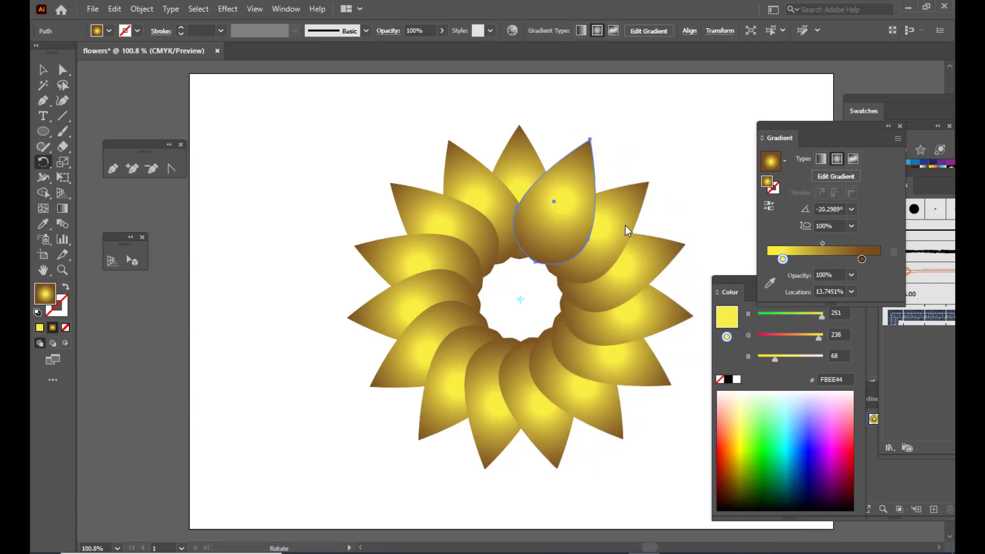
{"action": "left_click", "coordinate": [43, 69]}
{"action": "left_click", "coordinate": [327, 169]}
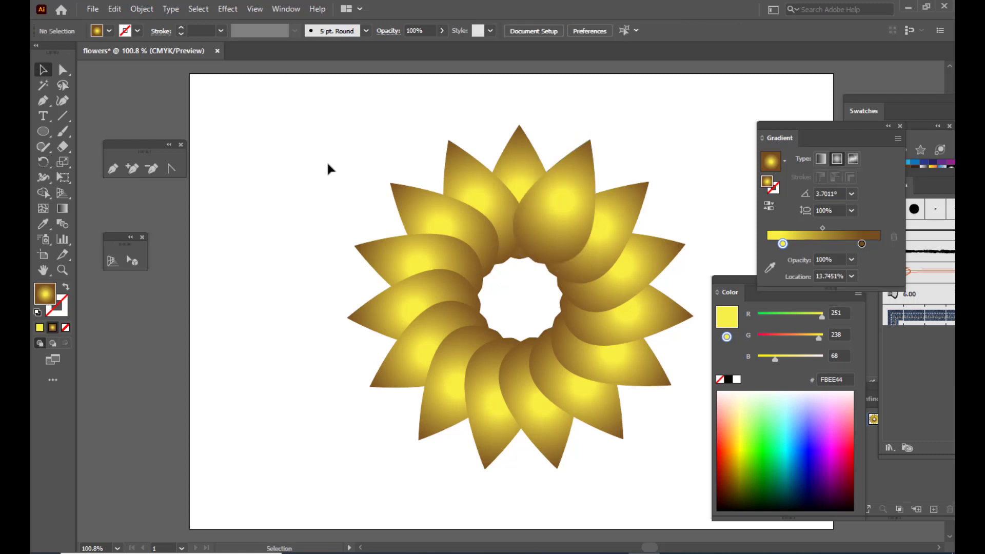
Step: Select all the petals of the ring and group them
{"action": "left_click_drag", "start_coordinate": [725, 275], "coordinate": [848, 293]}
{"action": "left_click_drag", "start_coordinate": [777, 125], "coordinate": [804, 125]}
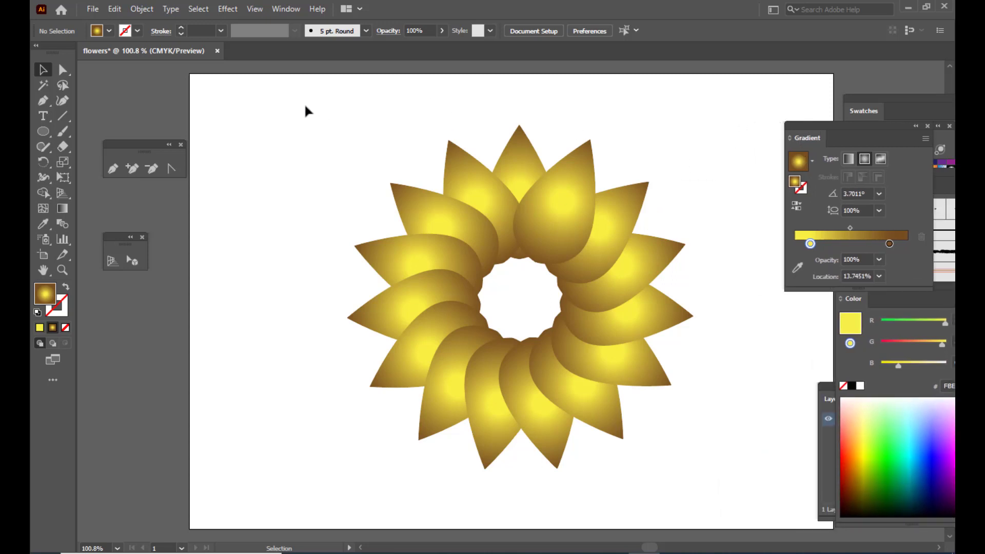
{"action": "left_click_drag", "start_coordinate": [305, 107], "coordinate": [768, 503]}
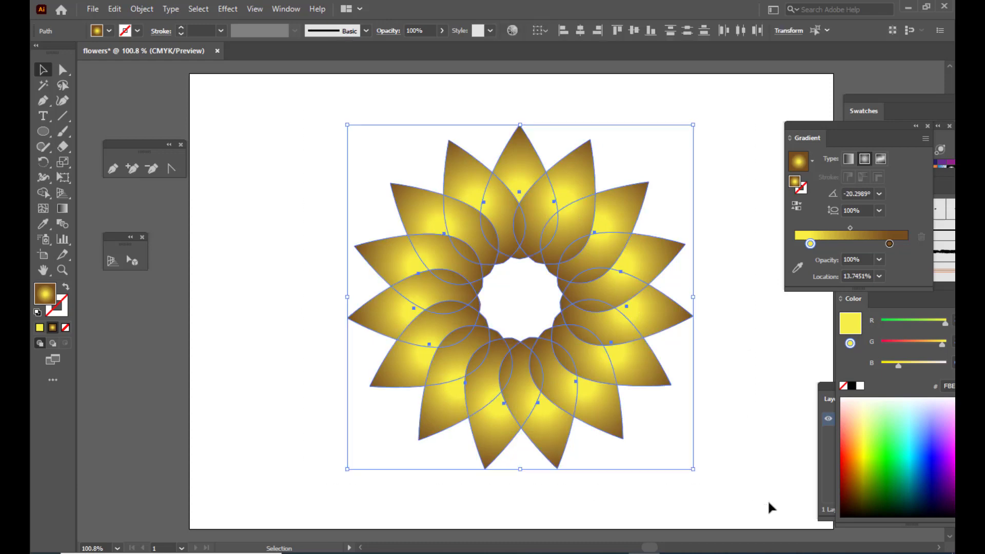
{"action": "key", "text": "ctrl+g"}
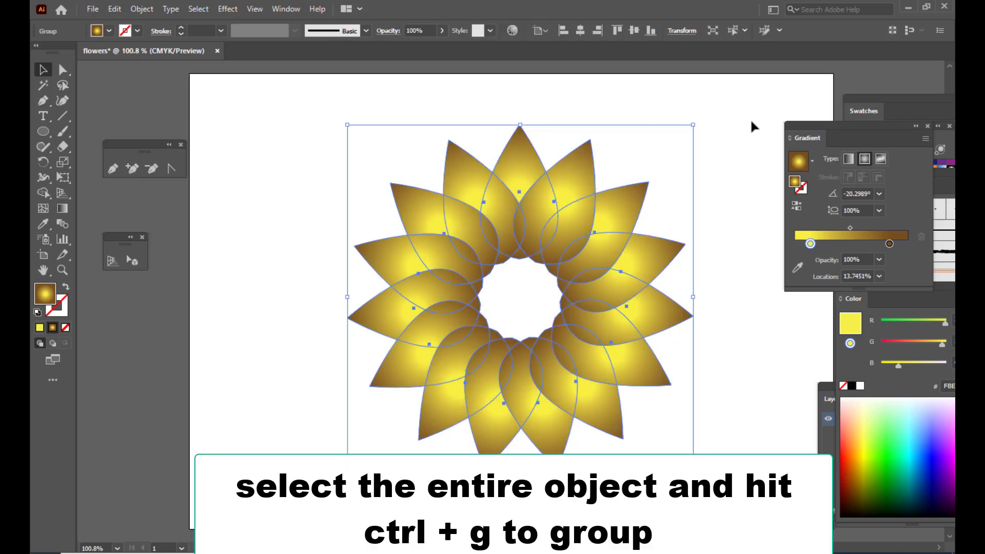
{"action": "left_click", "coordinate": [749, 118]}
Step: Enlarge the petal ring proportionally about its centre so it nearly fills the artboard's height
{"action": "left_click", "coordinate": [590, 209]}
{"action": "left_click_drag", "start_coordinate": [693, 123], "coordinate": [724, 98]}
{"action": "left_click", "coordinate": [738, 119]}
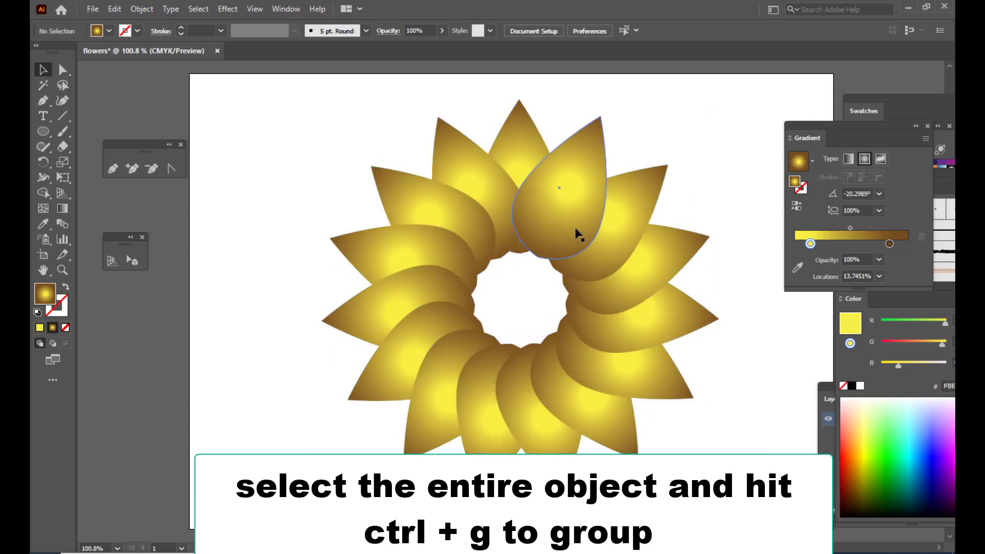
Step: Duplicate the petal ring in place and scale the copy down about its centre to slightly under half size
{"action": "left_click", "coordinate": [578, 234]}
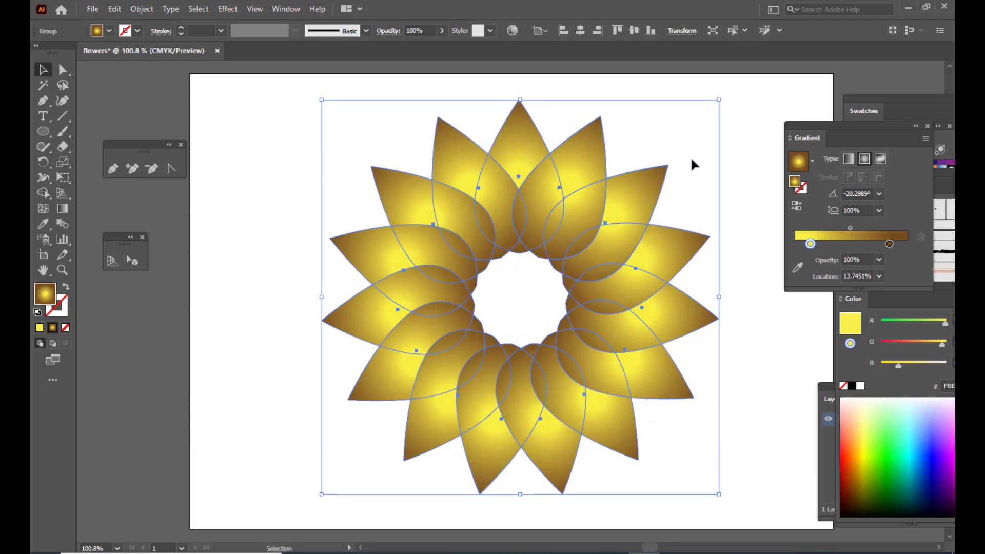
{"action": "key", "text": "a"}
{"action": "key", "text": "v"}
{"action": "left_click_drag", "start_coordinate": [720, 99], "coordinate": [610, 201]}
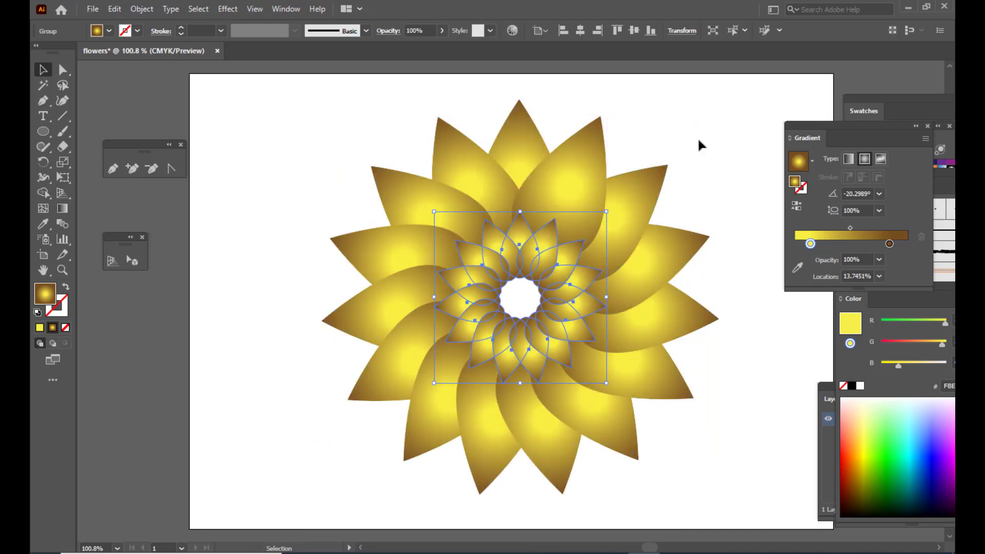
{"action": "left_click", "coordinate": [698, 137]}
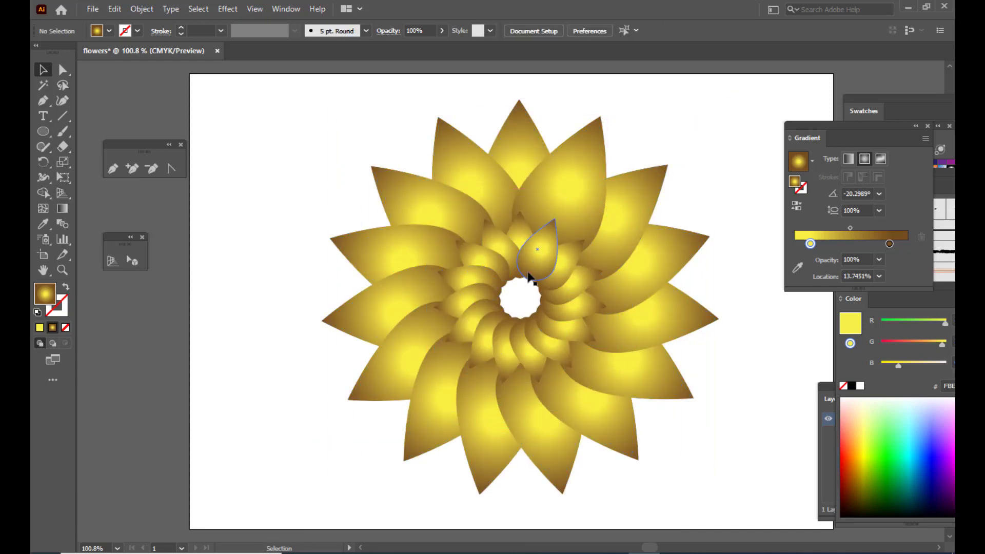
Step: Duplicate the inner petal ring in place and scale the copy to about half size about its centre, forming a third ring
{"action": "left_click", "coordinate": [561, 272]}
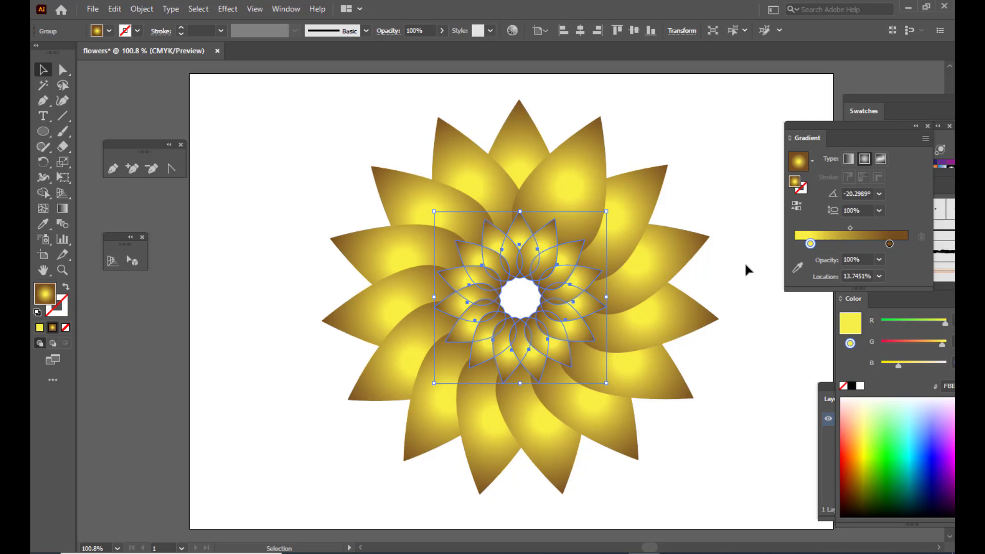
{"action": "key", "text": "a"}
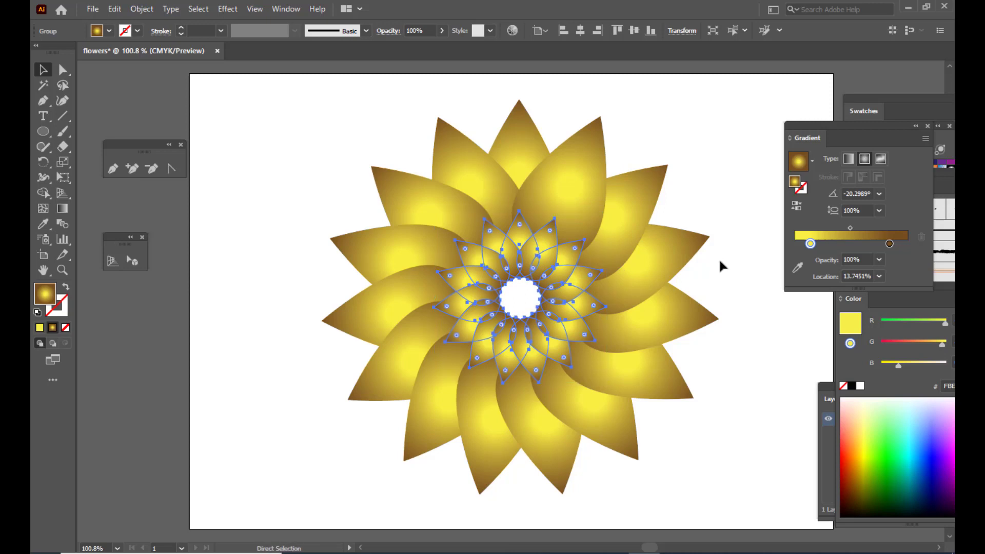
{"action": "key", "text": "v"}
{"action": "left_click_drag", "start_coordinate": [607, 210], "coordinate": [567, 246]}
{"action": "left_click", "coordinate": [671, 143]}
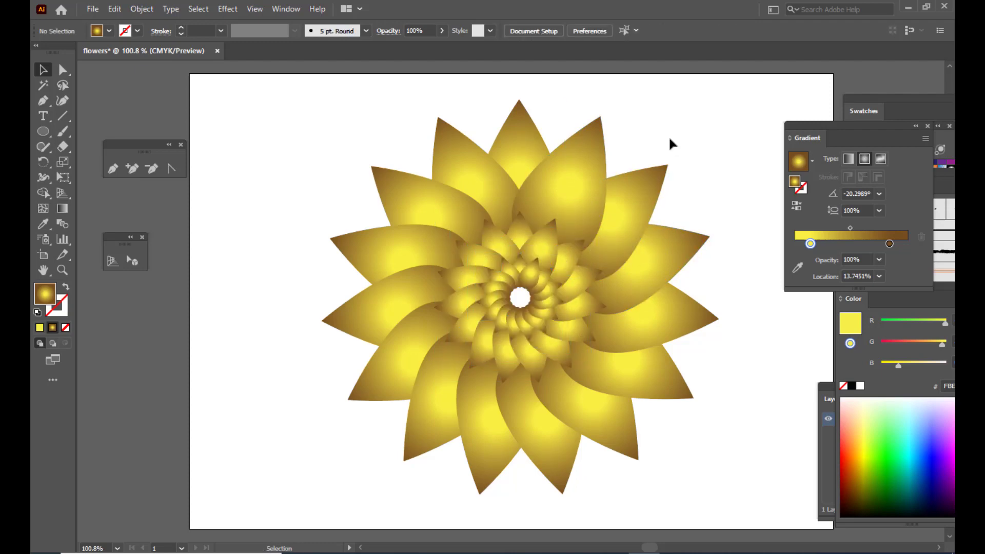
Step: Duplicate the third petal ring in place and scale the copy to under half size about its centre, forming the innermost ring
{"action": "left_click", "coordinate": [534, 285]}
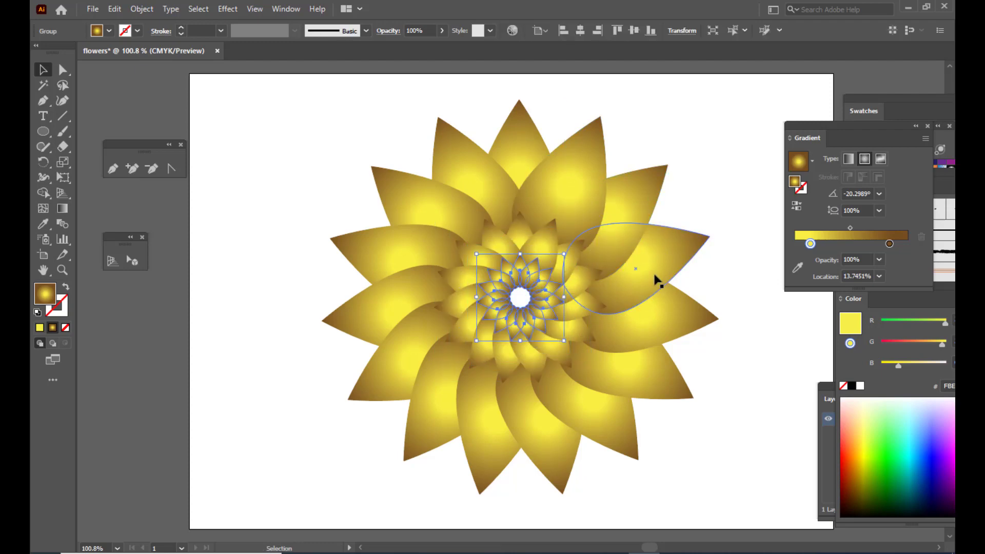
{"action": "key", "text": "a"}
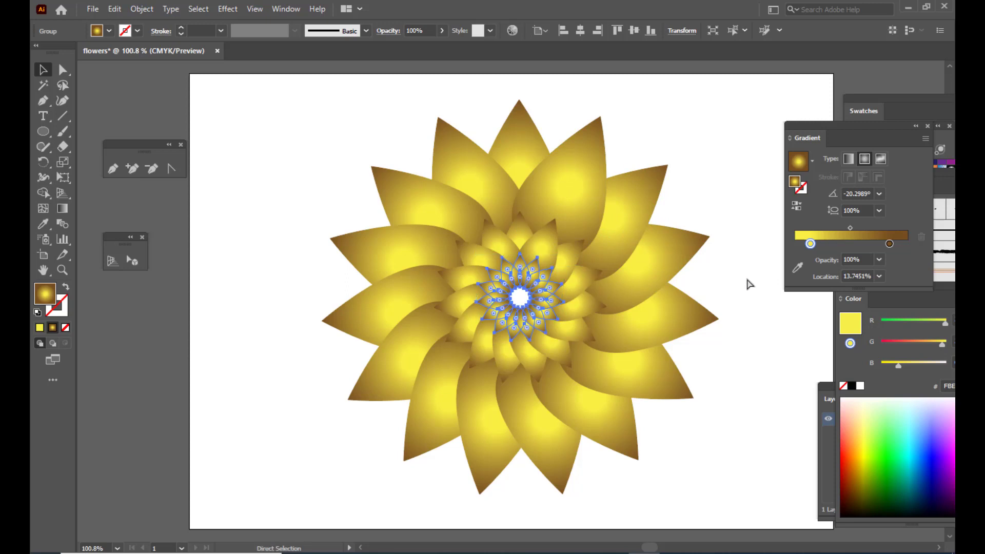
{"action": "key", "text": "v"}
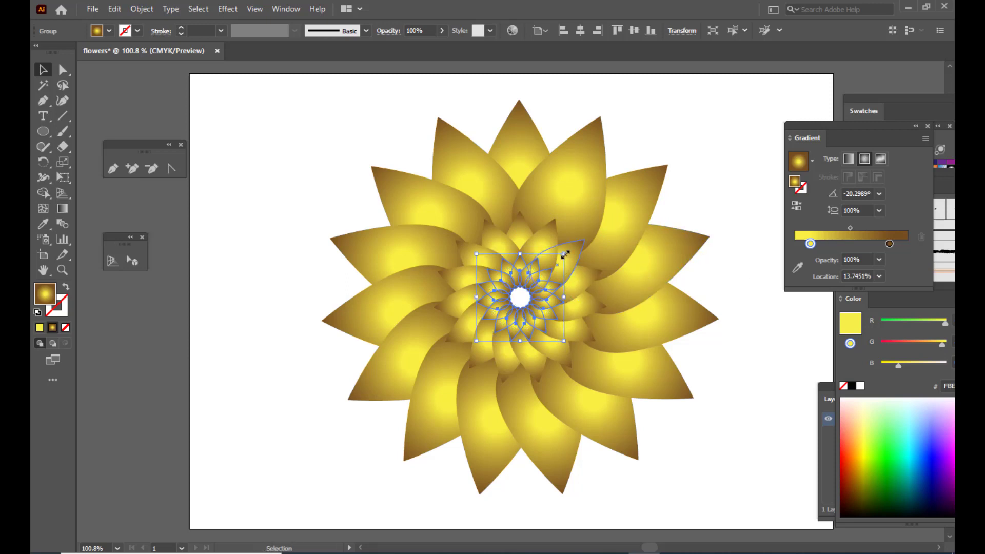
{"action": "left_click_drag", "start_coordinate": [565, 255], "coordinate": [540, 272]}
{"action": "left_click", "coordinate": [701, 146]}
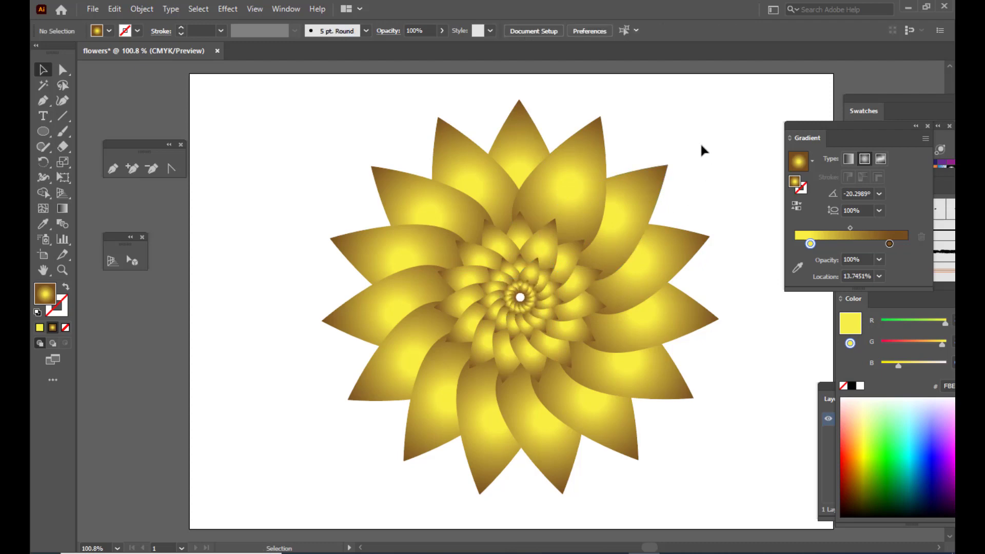
Step: Enlarge the second petal ring slightly about its centre so it covers more of the outer petals
{"action": "left_click", "coordinate": [574, 249]}
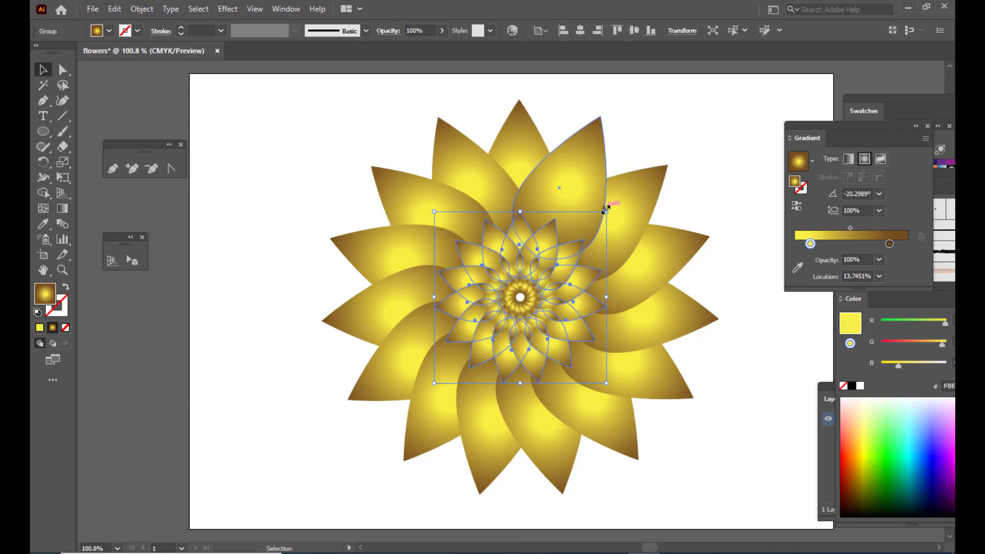
{"action": "left_click_drag", "start_coordinate": [605, 210], "coordinate": [625, 193]}
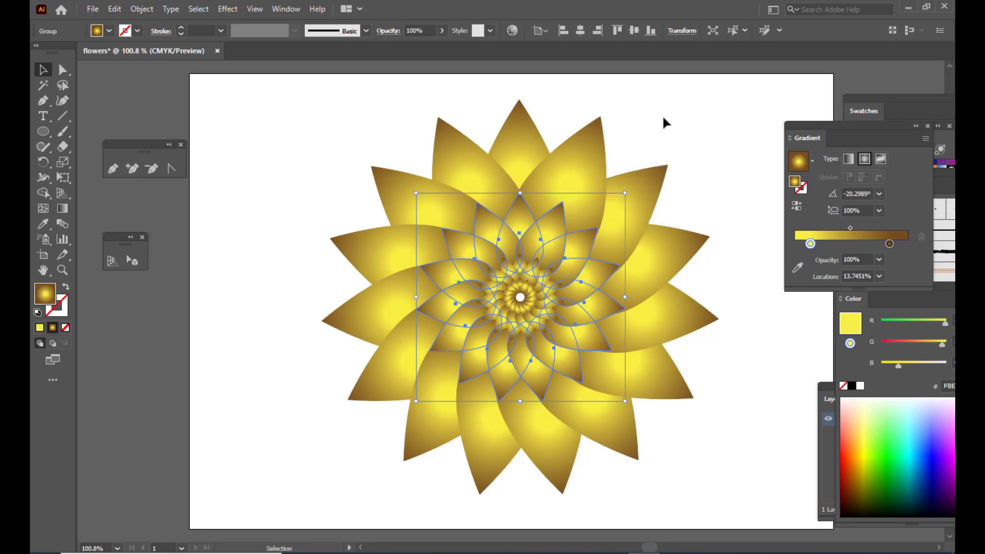
{"action": "left_click", "coordinate": [663, 121]}
Step: Enlarge the third petal ring and the innermost ring slightly about the flower's centre
{"action": "left_click", "coordinate": [538, 306]}
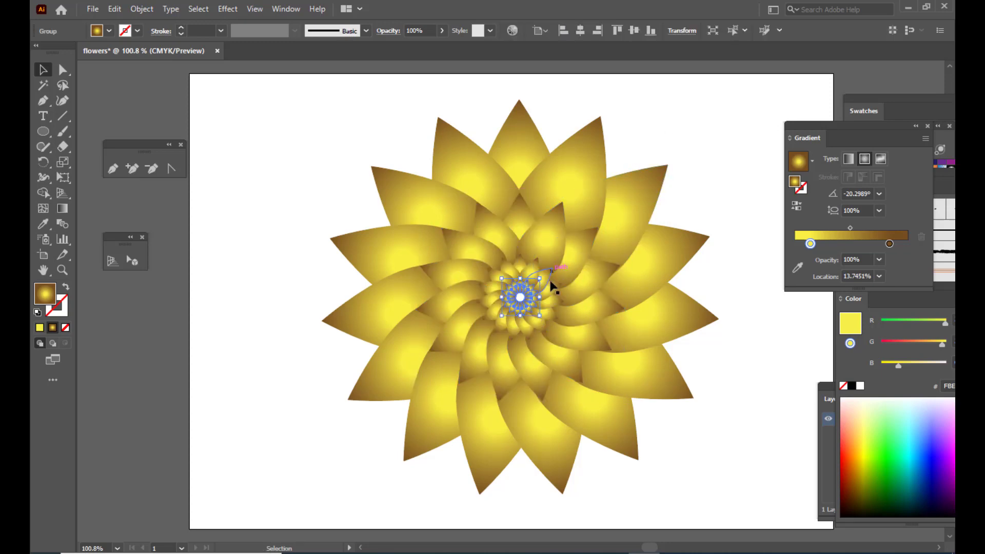
{"action": "left_click_drag", "start_coordinate": [539, 279], "coordinate": [573, 235]}
{"action": "left_click", "coordinate": [665, 160]}
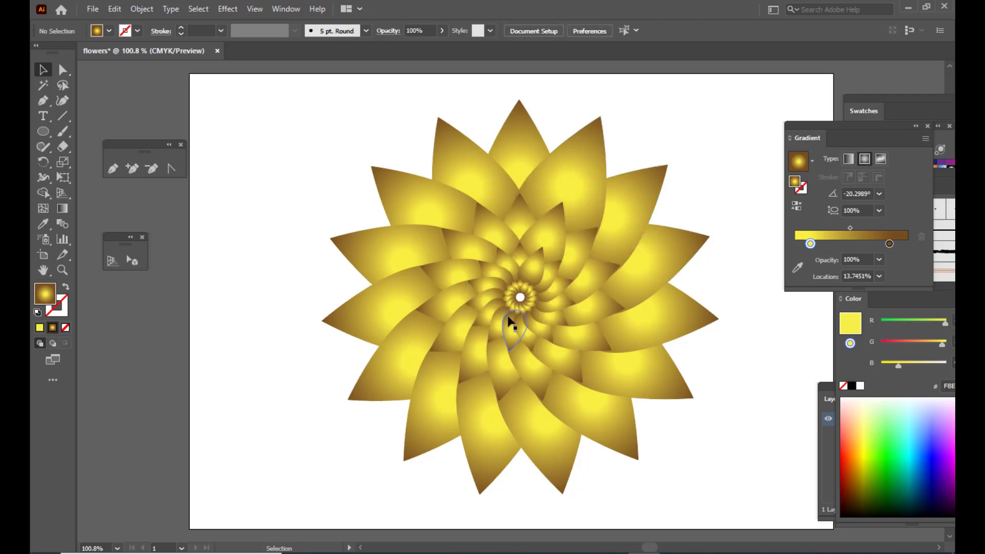
{"action": "left_click", "coordinate": [519, 303]}
{"action": "left_click_drag", "start_coordinate": [539, 280], "coordinate": [600, 224]}
{"action": "left_click", "coordinate": [674, 132]}
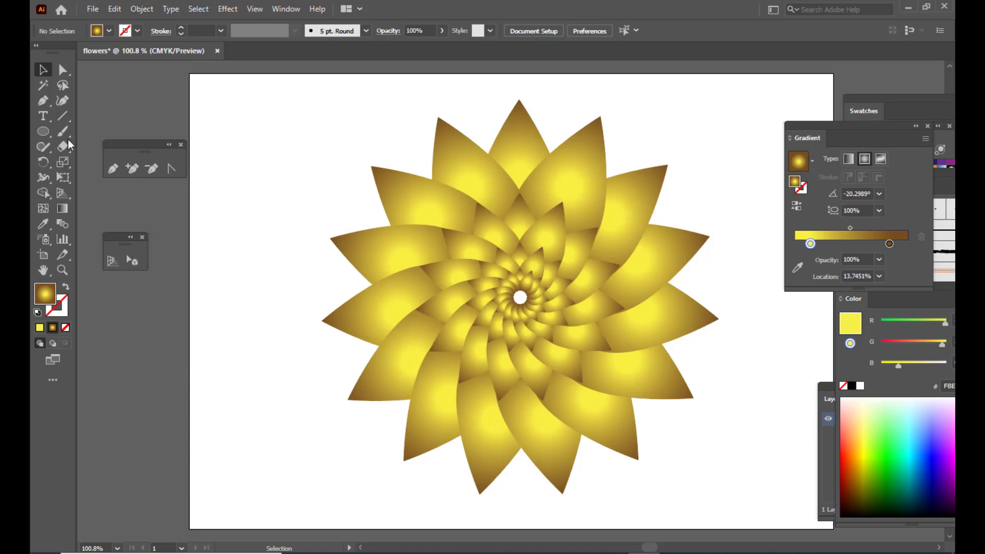
Step: Draw a small circle in the artboard's upper-left area and recolour its radial gradient from red at the centre to orange at the edge
{"action": "left_click", "coordinate": [43, 131]}
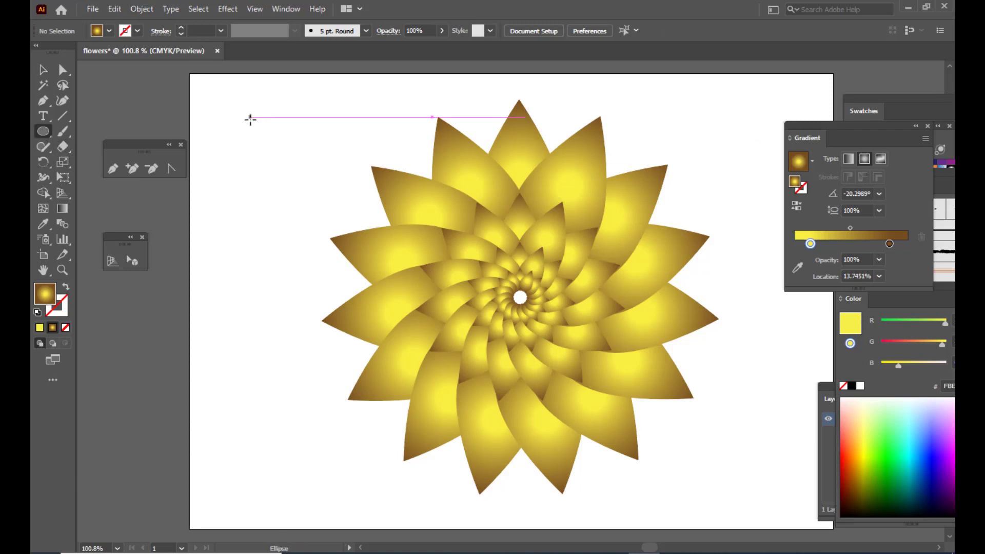
{"action": "left_click_drag", "start_coordinate": [251, 118], "coordinate": [292, 156]}
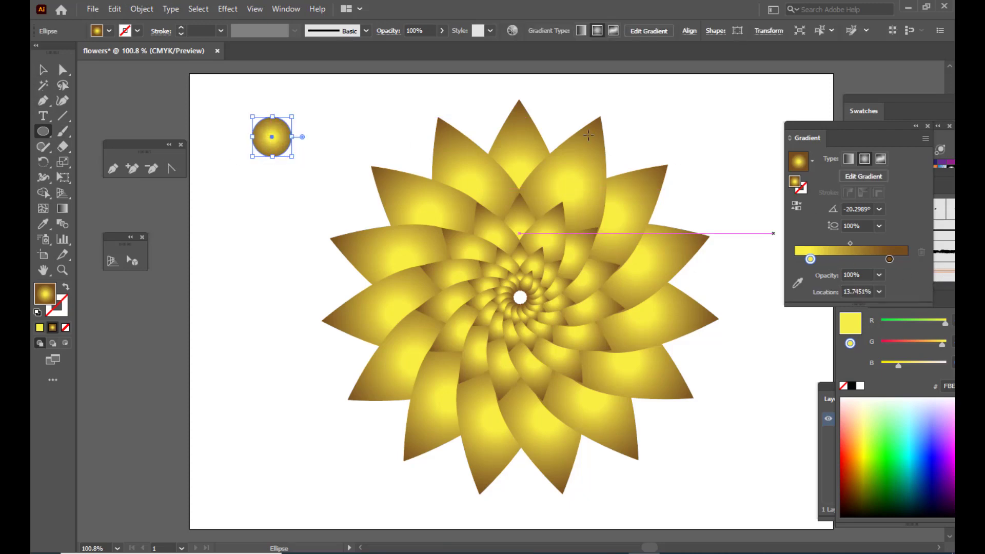
{"action": "left_click", "coordinate": [891, 260]}
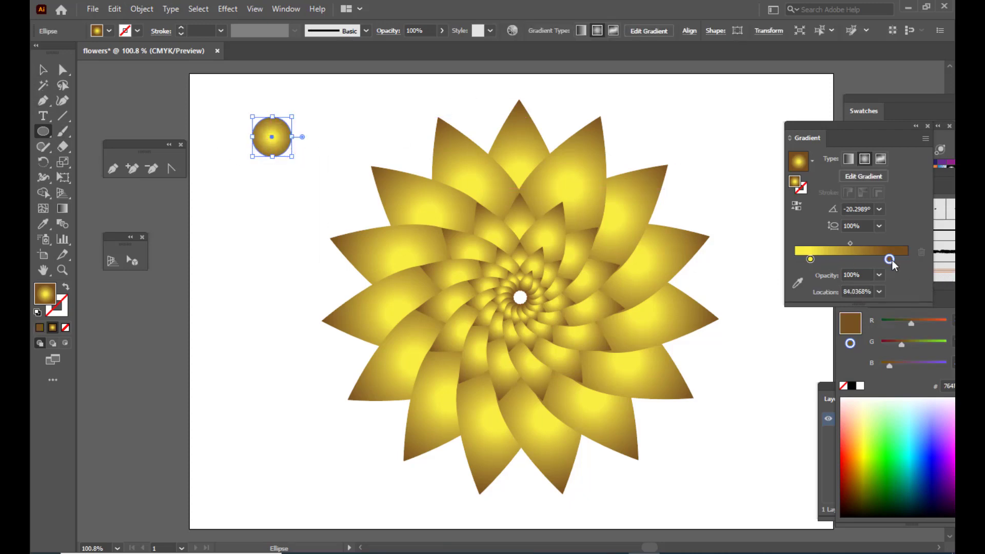
{"action": "left_click", "coordinate": [859, 458]}
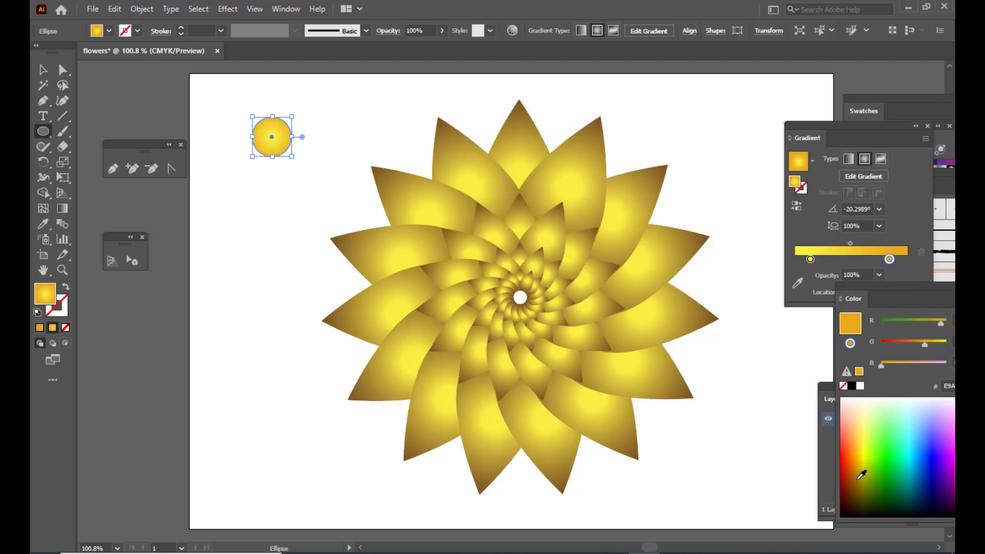
{"action": "left_click", "coordinate": [861, 442]}
{"action": "left_click", "coordinate": [810, 260]}
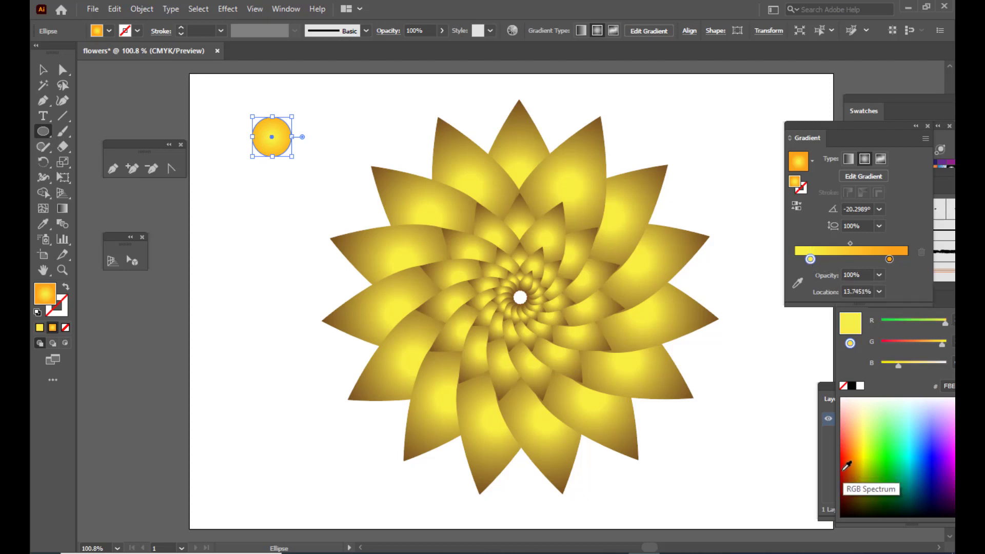
{"action": "left_click", "coordinate": [847, 463]}
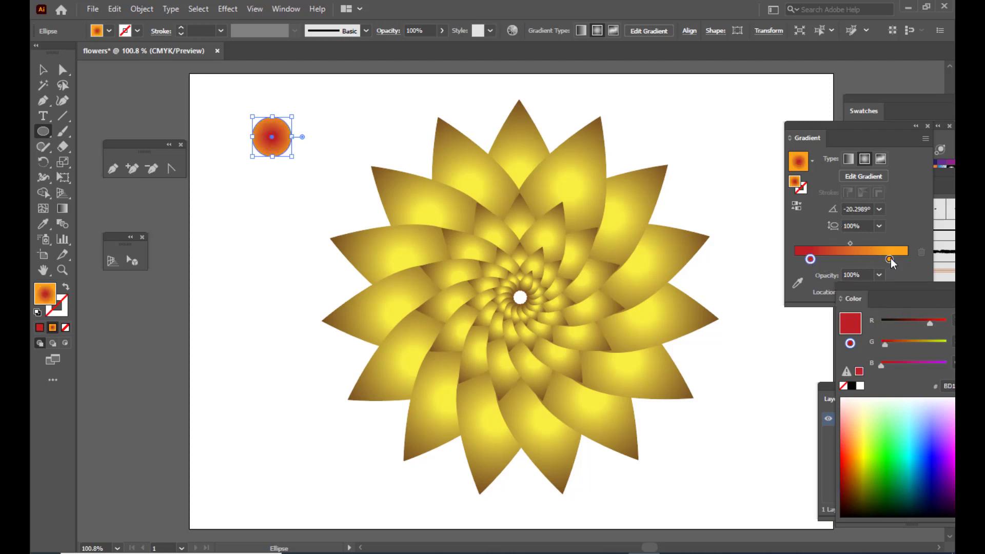
Step: Recolour the small circle's outer gradient stop to yellow and reverse the gradient, giving a yellow centre and red edge
{"action": "left_click_drag", "start_coordinate": [890, 258], "coordinate": [892, 259]}
{"action": "left_click", "coordinate": [867, 449]}
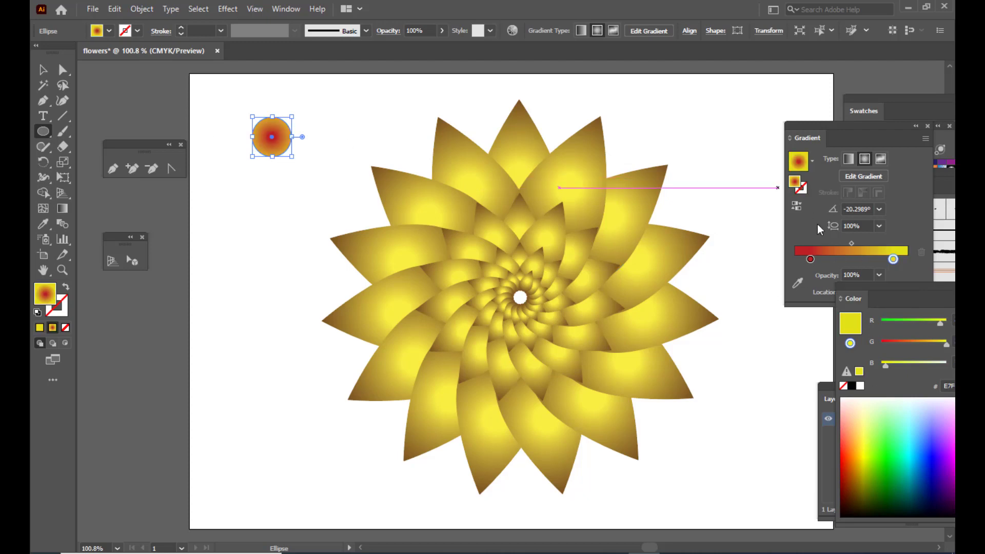
{"action": "left_click", "coordinate": [797, 208]}
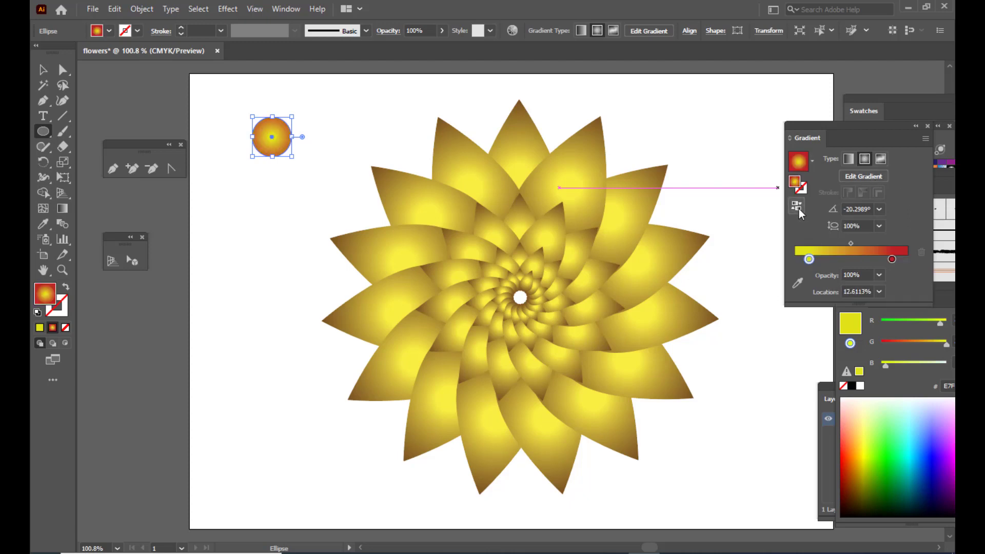
Step: Move the small circle to the flower's centre and shrink it so it just covers the white hole
{"action": "left_click", "coordinate": [43, 70]}
{"action": "left_click", "coordinate": [259, 93]}
{"action": "left_click", "coordinate": [275, 135]}
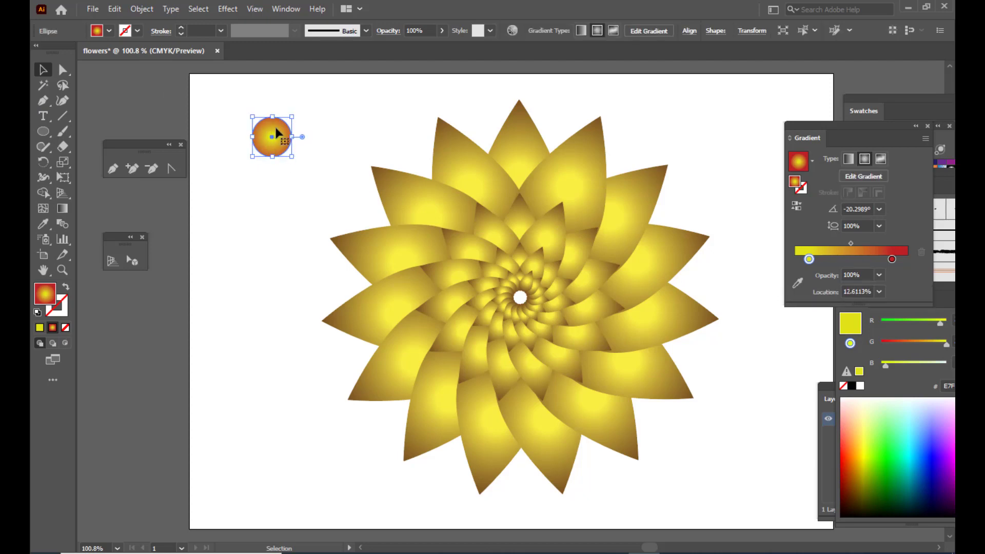
{"action": "left_click_drag", "start_coordinate": [274, 136], "coordinate": [527, 293]}
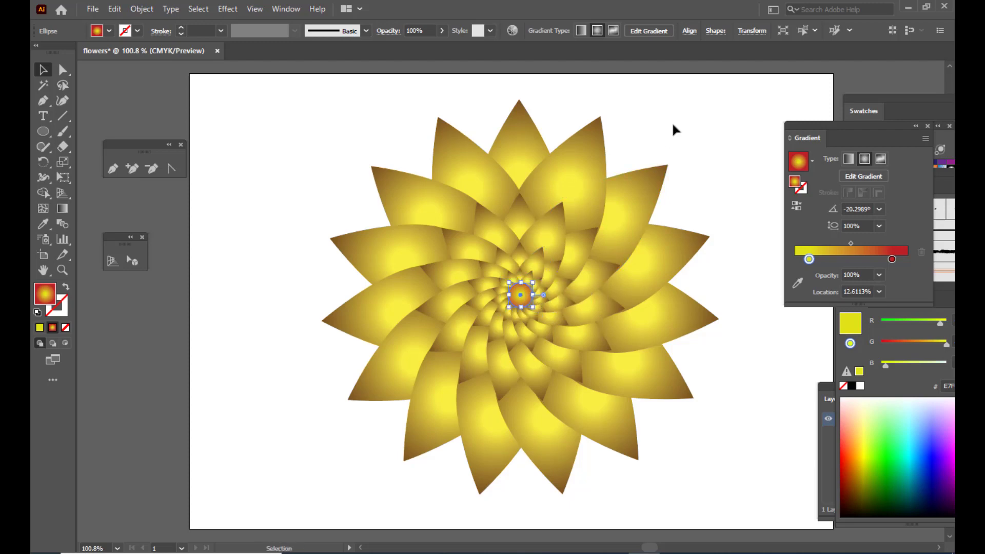
{"action": "left_click", "coordinate": [699, 111]}
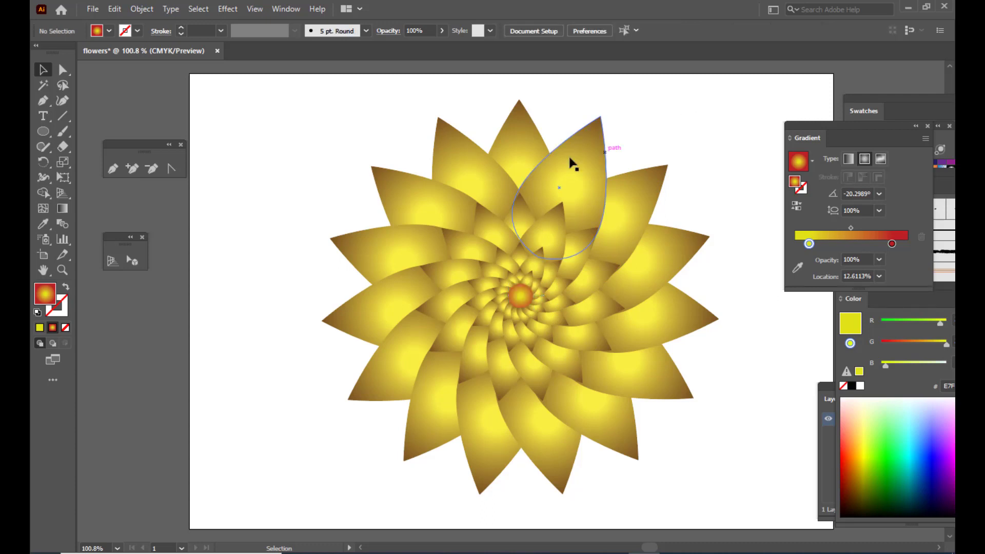
Step: Group the whole flower, scale it proportionally to under half size, and place it in the artboard's upper-left area
{"action": "left_click_drag", "start_coordinate": [332, 125], "coordinate": [773, 534]}
{"action": "key", "text": "ctrl+g"}
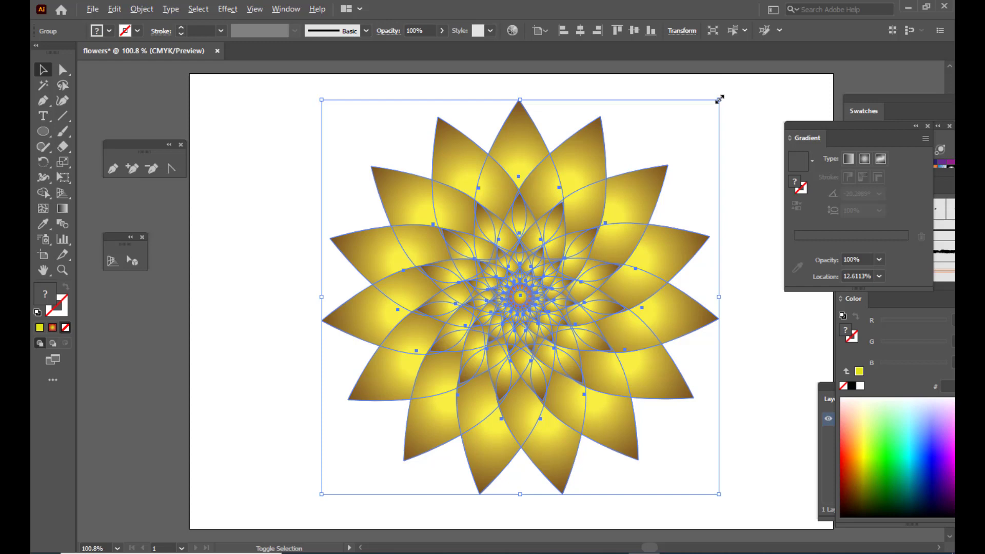
{"action": "left_click_drag", "start_coordinate": [718, 99], "coordinate": [619, 197]}
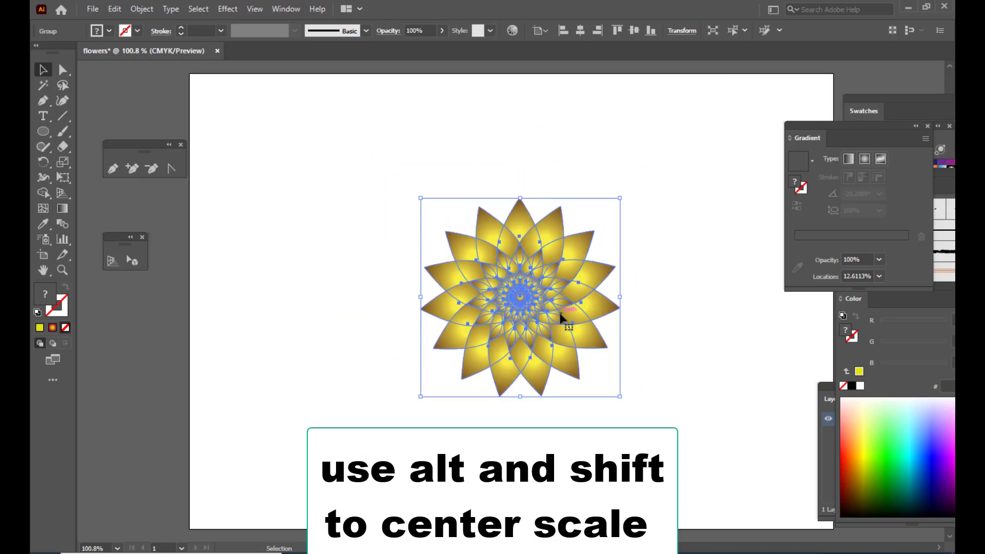
{"action": "left_click_drag", "start_coordinate": [561, 318], "coordinate": [354, 203]}
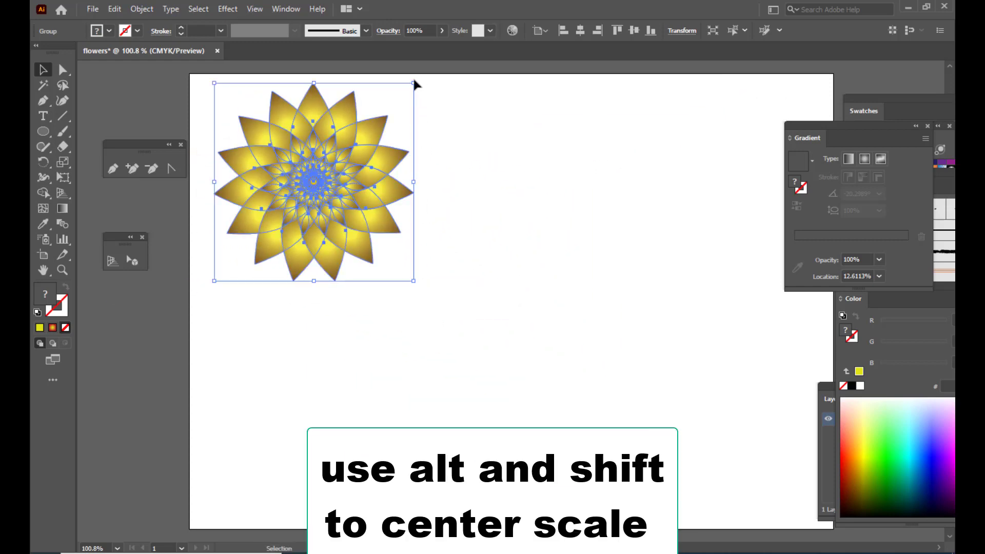
{"action": "left_click_drag", "start_coordinate": [415, 85], "coordinate": [409, 116]}
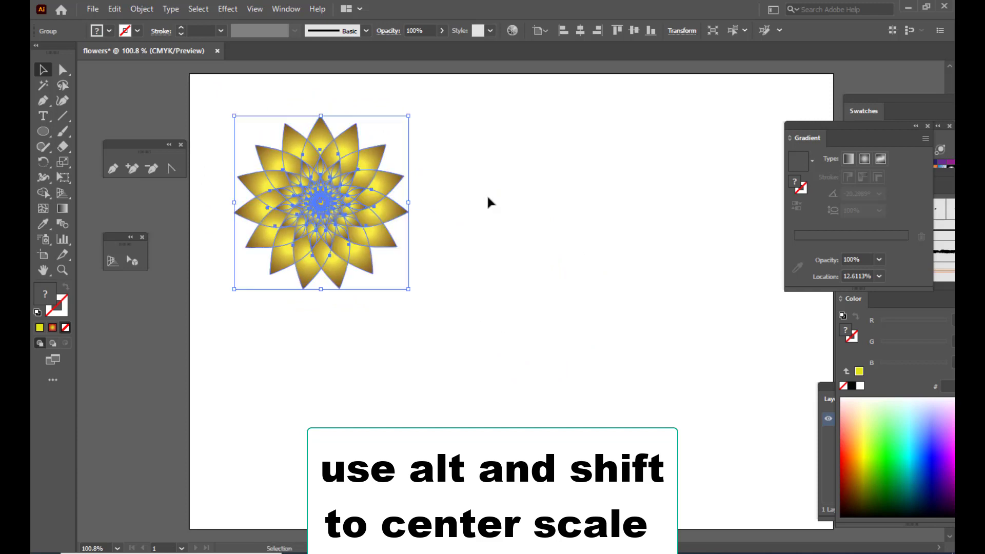
{"action": "left_click", "coordinate": [632, 214]}
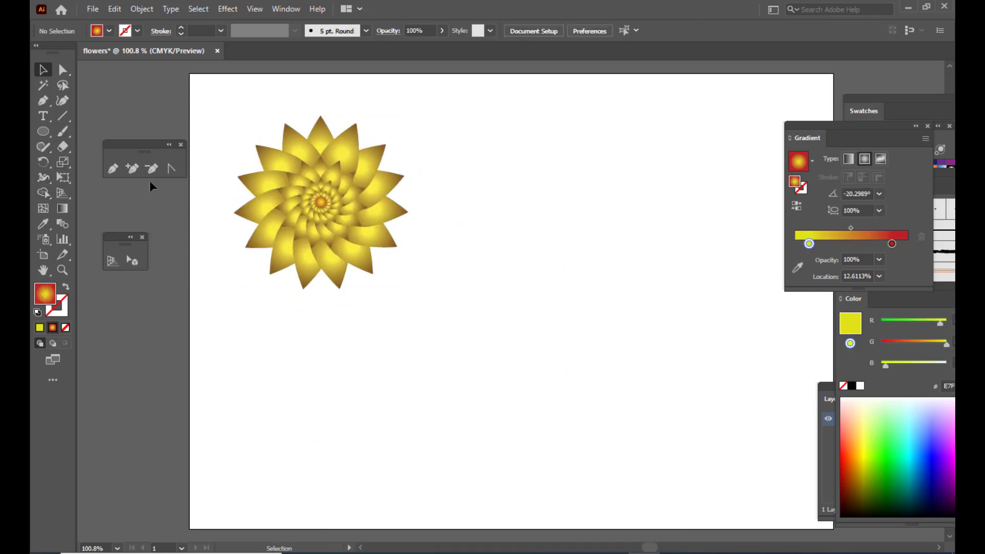
Step: Draw a tall S-curved stem path beside the flower with the Pen tool and swap its fill and stroke
{"action": "left_click", "coordinate": [113, 169]}
{"action": "left_click", "coordinate": [517, 211]}
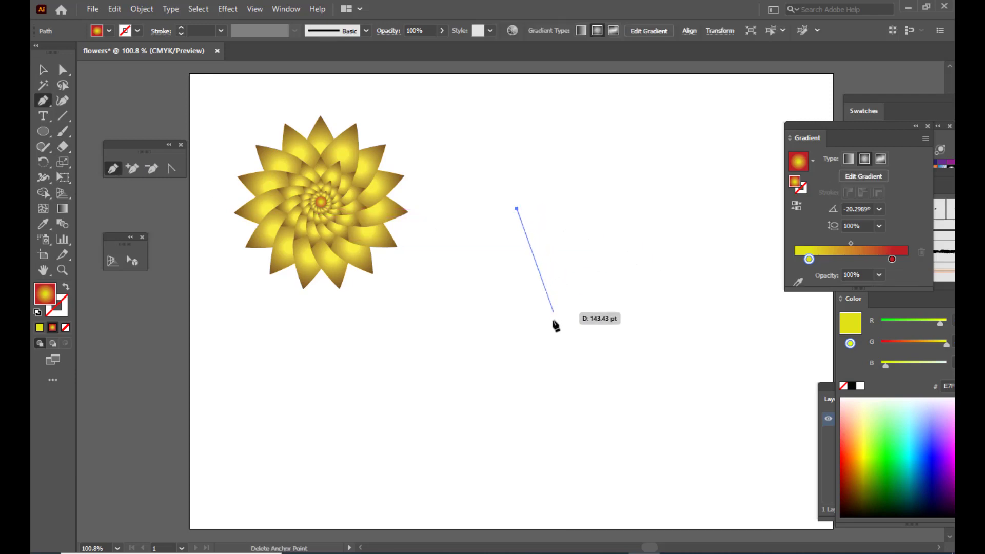
{"action": "left_click_drag", "start_coordinate": [547, 334], "coordinate": [524, 379]}
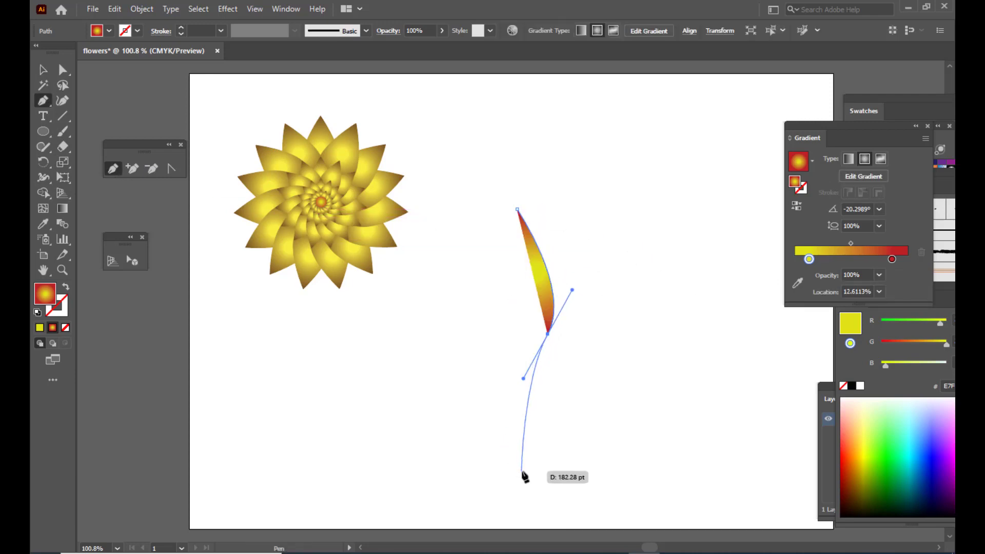
{"action": "left_click_drag", "start_coordinate": [534, 490], "coordinate": [583, 468]}
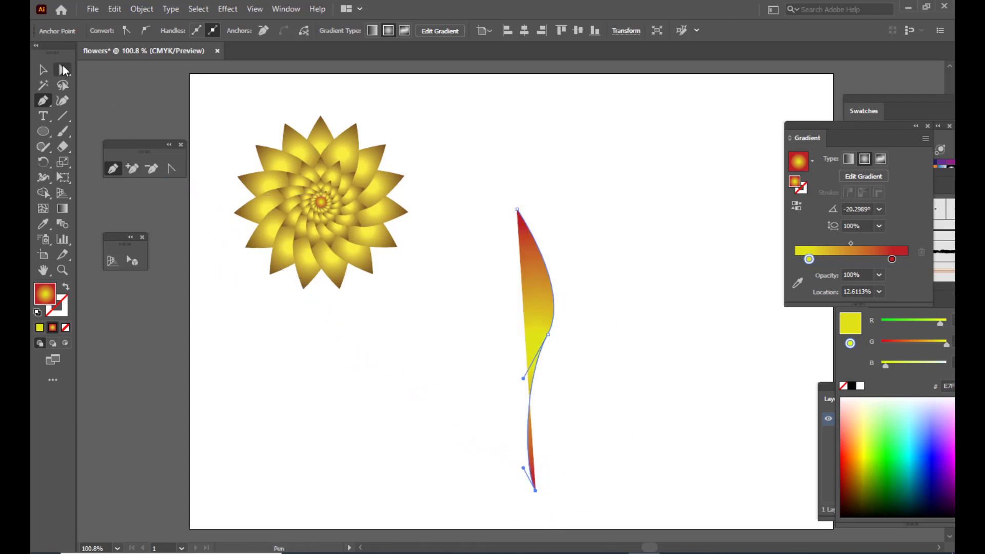
{"action": "left_click", "coordinate": [63, 70]}
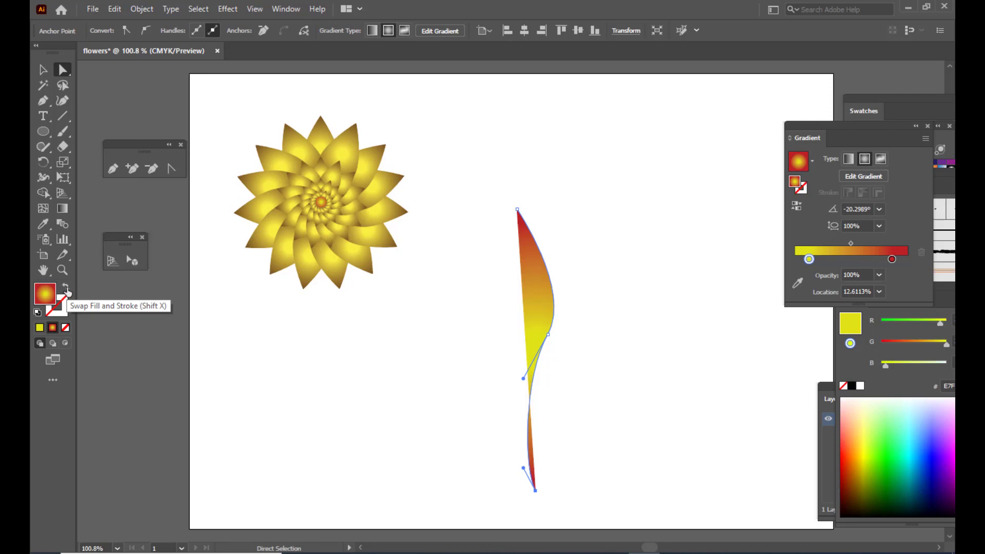
{"action": "left_click", "coordinate": [66, 289]}
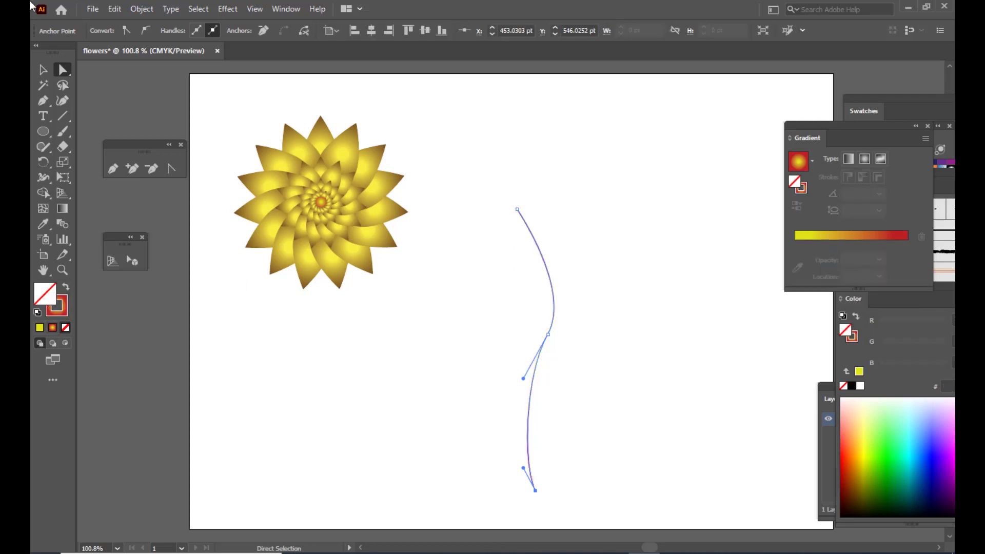
Step: Set the stem path's stroke weight to 5 pt
{"action": "left_click", "coordinate": [43, 69]}
{"action": "left_click", "coordinate": [530, 253]}
{"action": "left_click", "coordinate": [538, 248]}
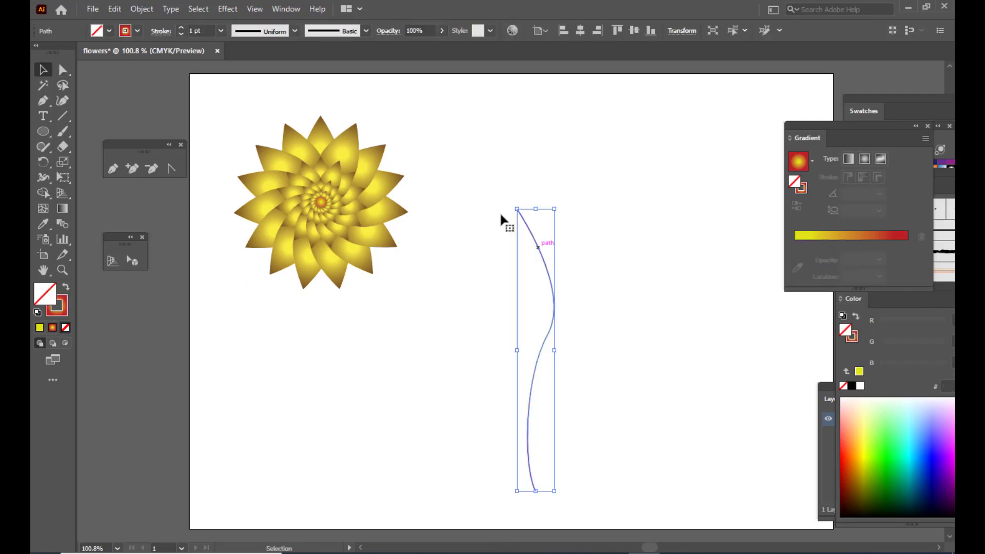
{"action": "left_click", "coordinate": [182, 29]}
{"action": "left_click", "coordinate": [182, 28]}
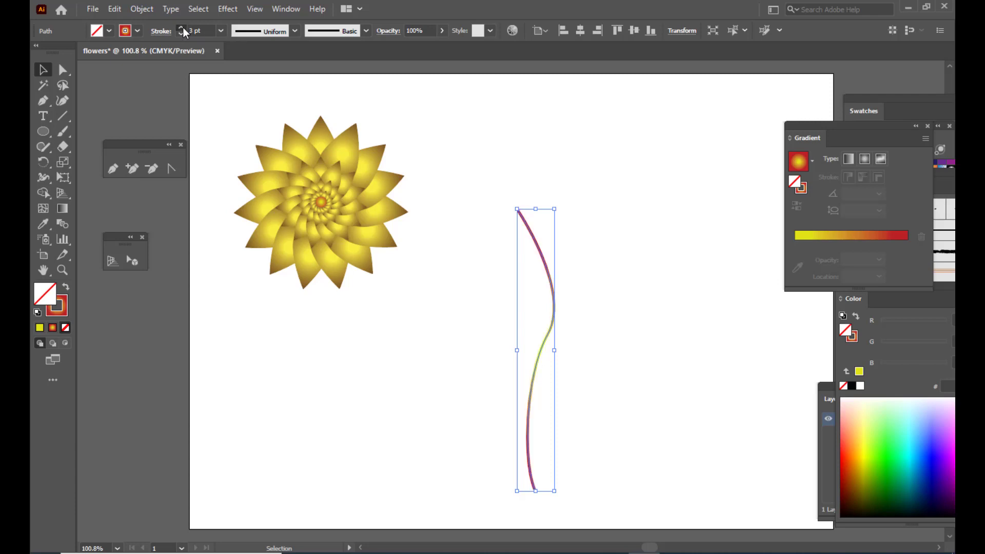
{"action": "left_click", "coordinate": [182, 28]}
{"action": "left_click", "coordinate": [182, 28]}
{"action": "left_click_drag", "start_coordinate": [815, 131], "coordinate": [803, 125]}
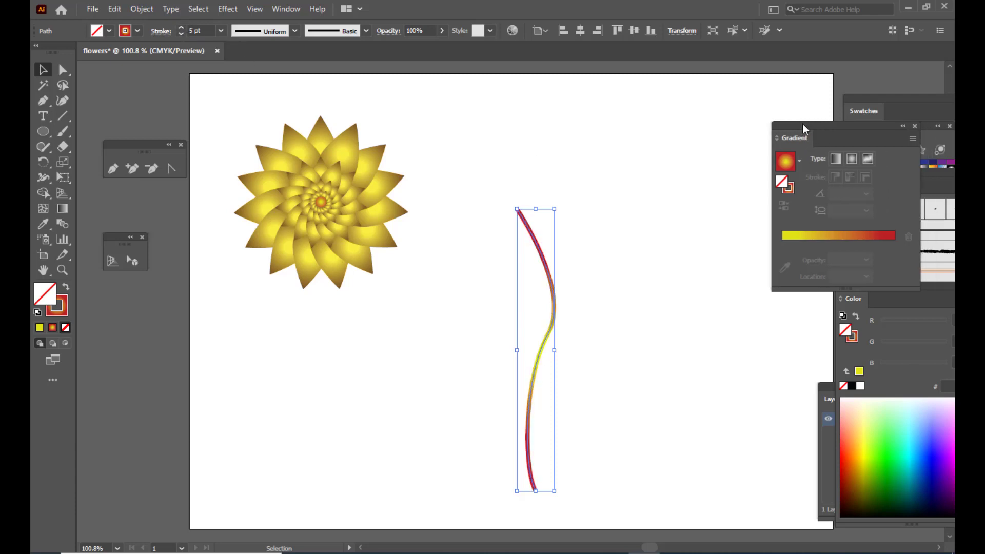
{"action": "left_click", "coordinate": [792, 238]}
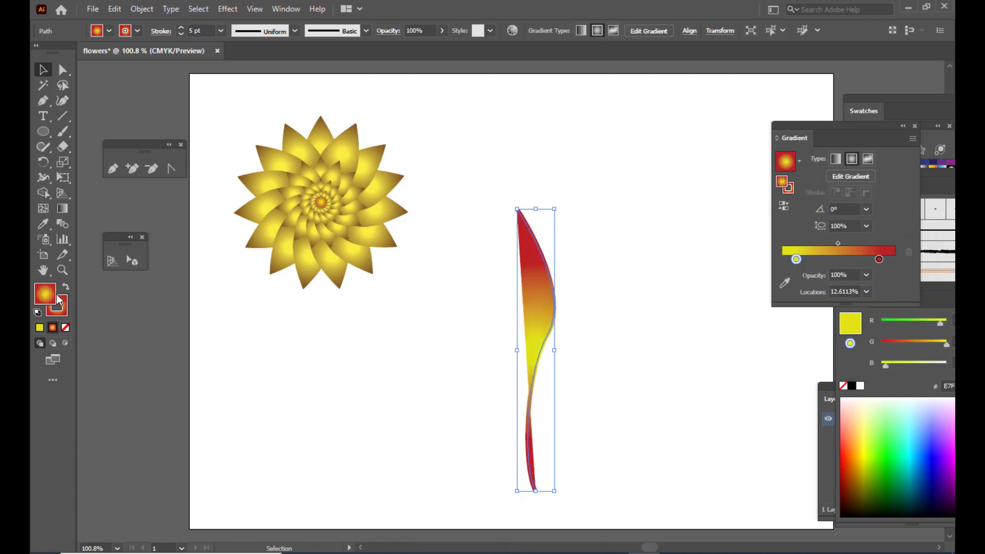
{"action": "left_click", "coordinate": [61, 328]}
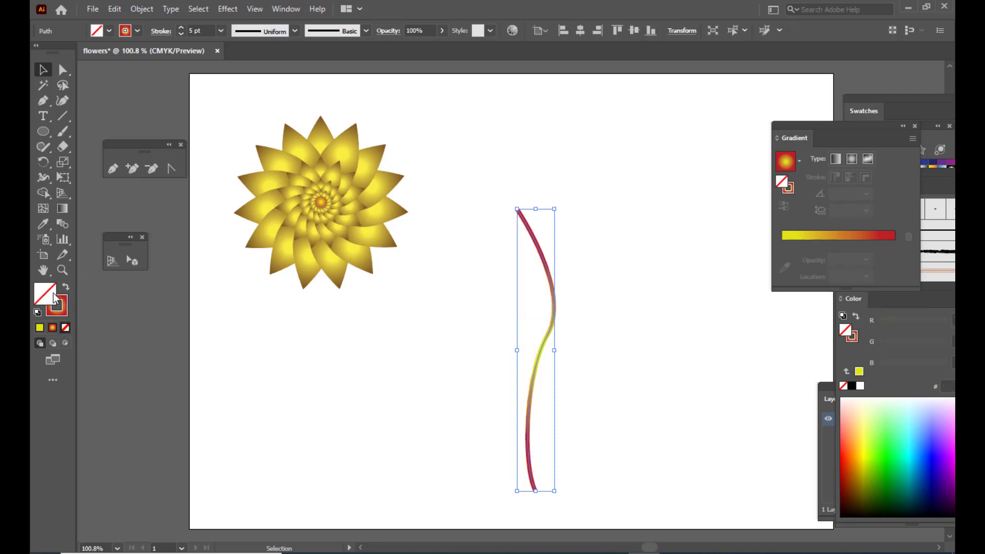
{"action": "left_click", "coordinate": [586, 229]}
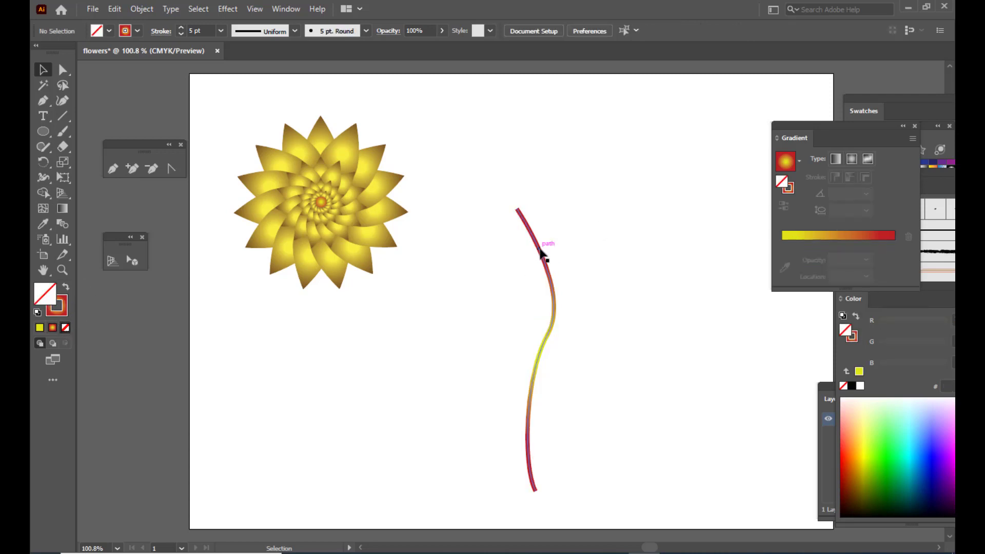
Step: Recolour the stem's stroke gradient from light green to dark green, with the stops at about 9% and 90%
{"action": "left_click", "coordinate": [541, 253]}
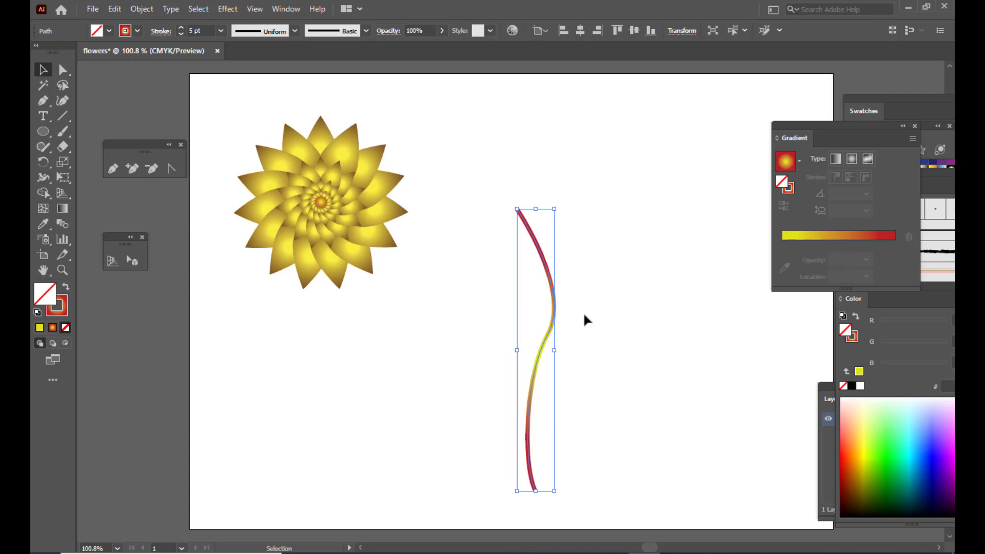
{"action": "left_click", "coordinate": [61, 313]}
{"action": "left_click", "coordinate": [879, 259]}
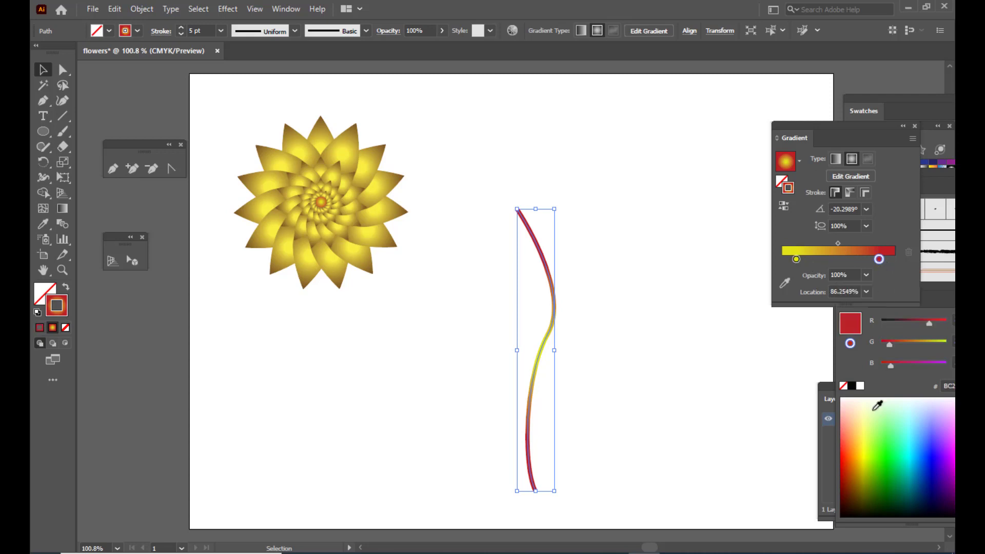
{"action": "left_click", "coordinate": [893, 481]}
{"action": "left_click", "coordinate": [796, 259]}
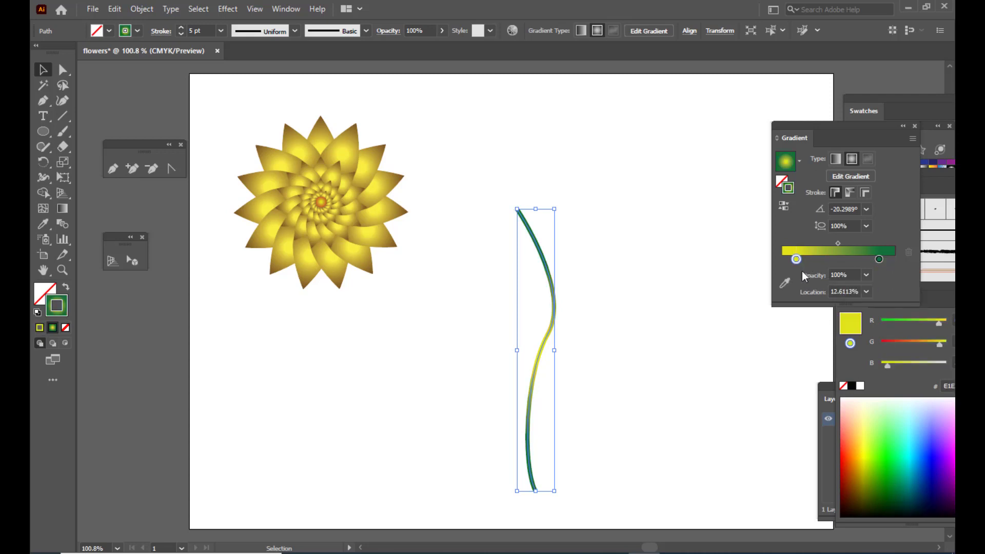
{"action": "left_click", "coordinate": [891, 436]}
{"action": "left_click_drag", "start_coordinate": [796, 259], "coordinate": [791, 259]}
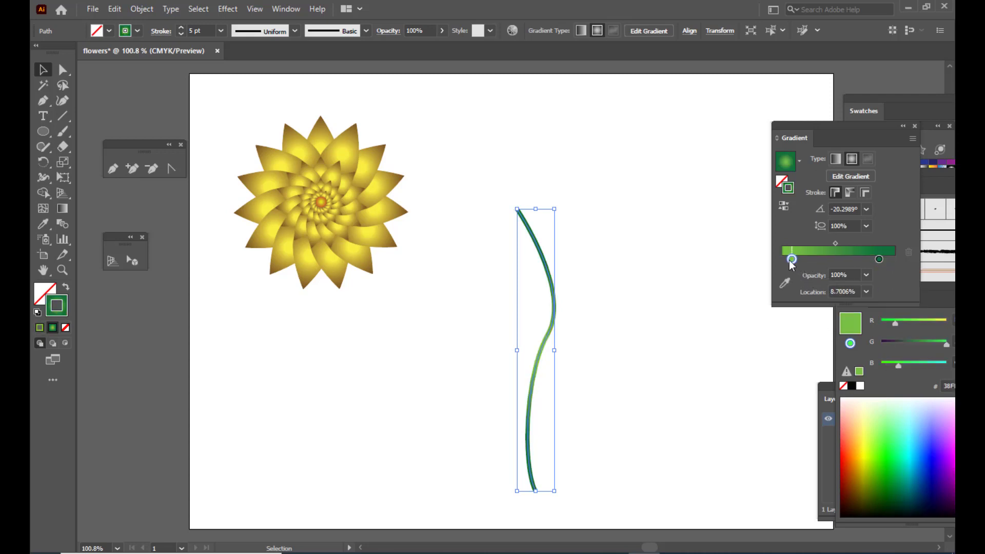
{"action": "left_click", "coordinate": [664, 285]}
{"action": "left_click", "coordinate": [556, 319]}
{"action": "left_click_drag", "start_coordinate": [879, 259], "coordinate": [884, 259]}
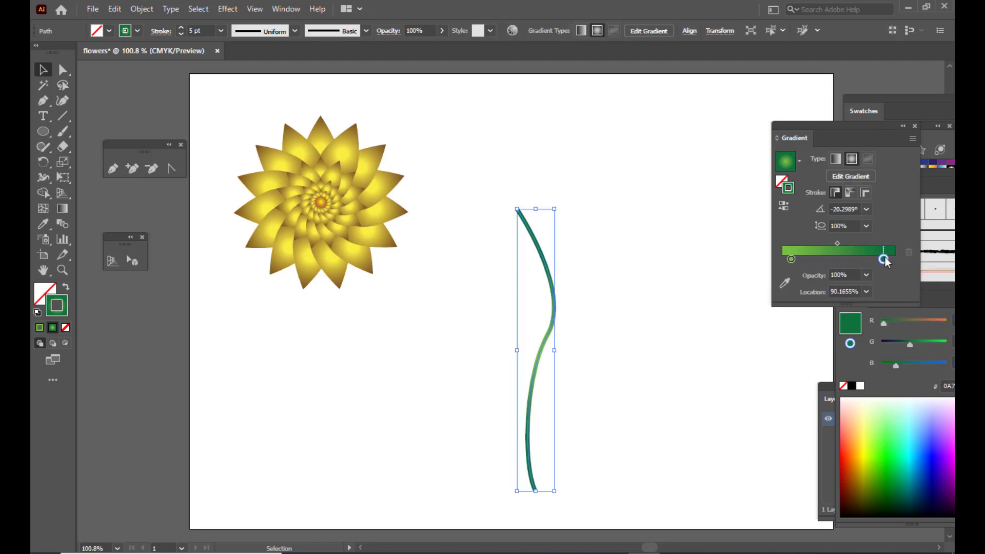
Step: Change the stem's stroke gradient to linear and reverse it so it starts with dark green
{"action": "left_click", "coordinate": [836, 158]}
{"action": "left_click", "coordinate": [637, 179]}
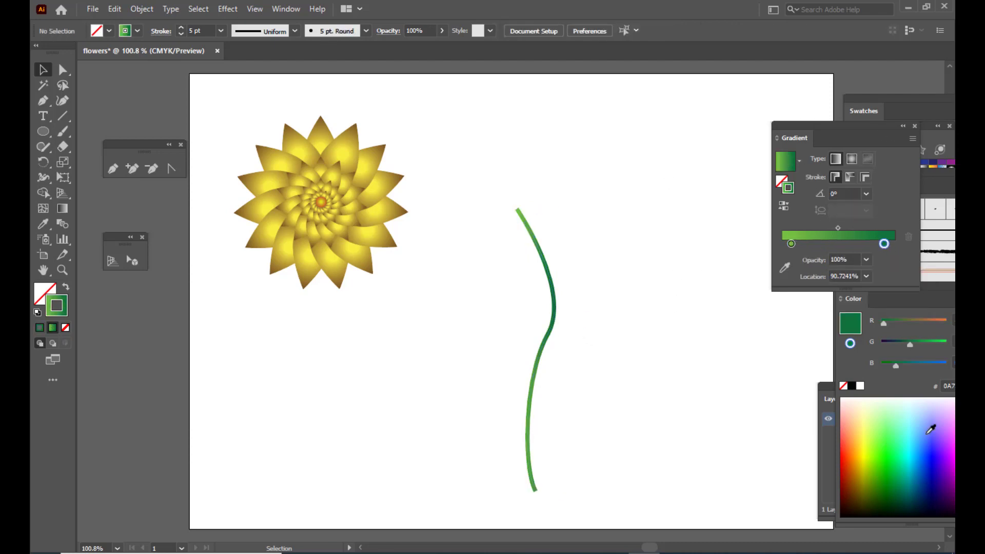
{"action": "left_click", "coordinate": [556, 319]}
{"action": "left_click", "coordinate": [784, 205]}
{"action": "left_click", "coordinate": [488, 408]}
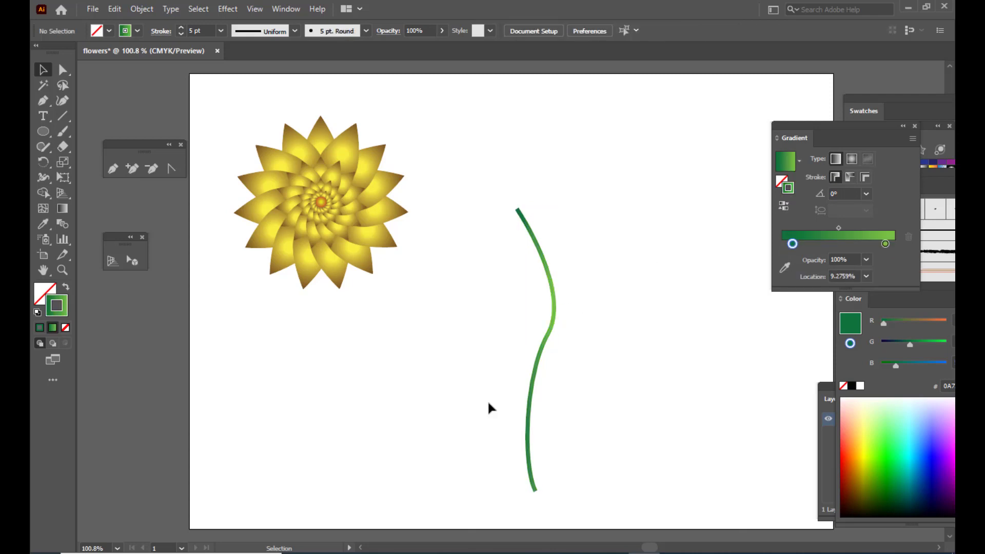
Step: Replace the light green stop of the stem's stroke gradient with a deeper medium green
{"action": "left_click", "coordinate": [536, 376]}
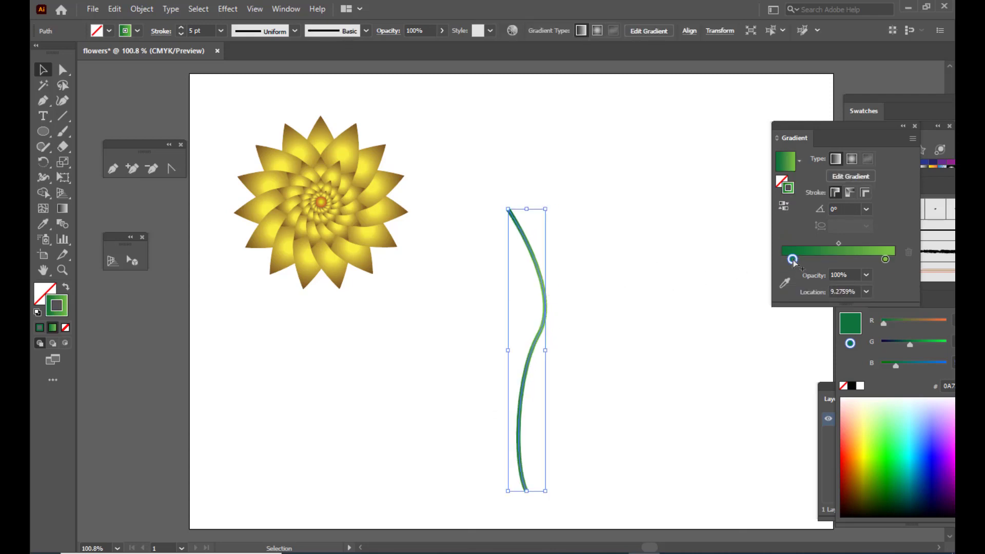
{"action": "left_click", "coordinate": [884, 259]}
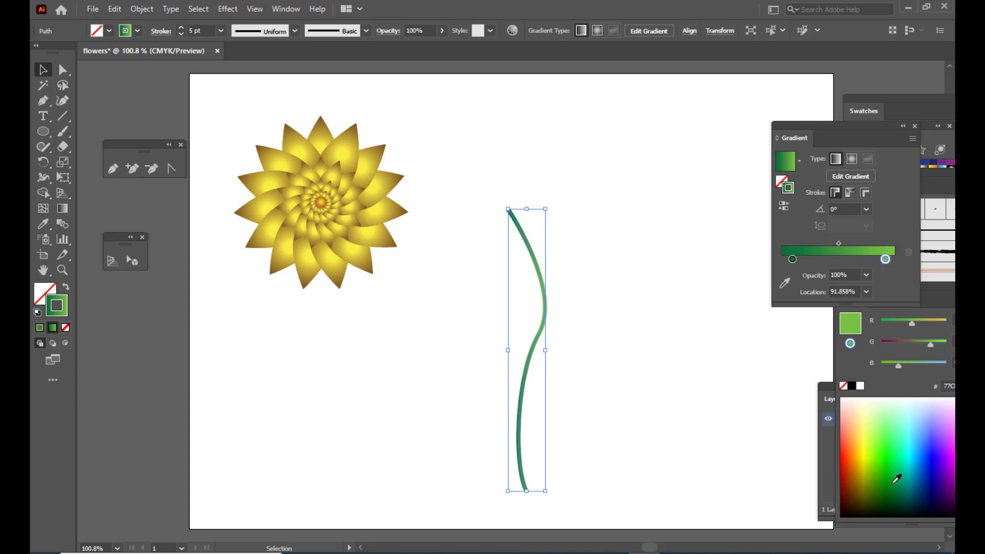
{"action": "left_click", "coordinate": [891, 477]}
{"action": "left_click", "coordinate": [727, 400]}
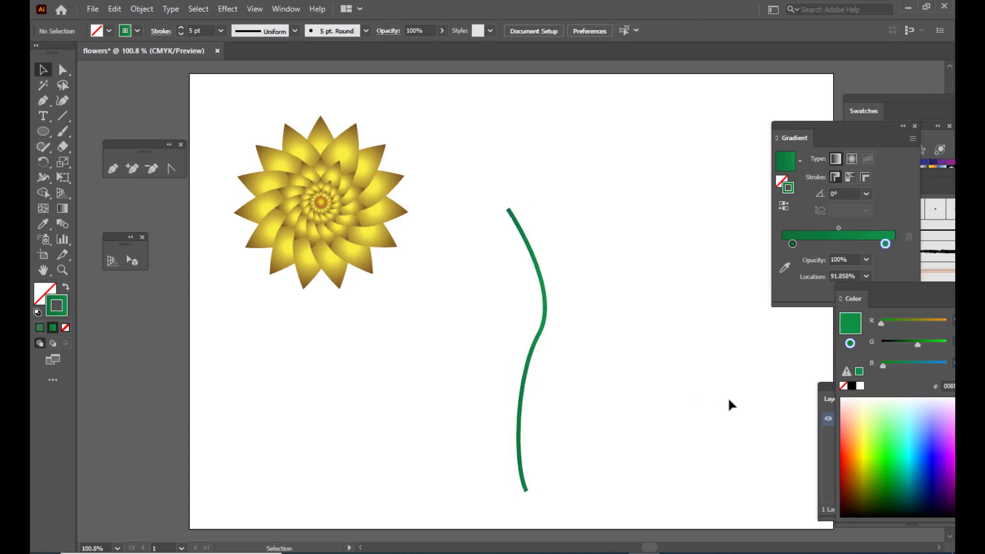
Step: Move the stem beneath the flower, send it to the back, and shift it slightly left to line up with the flower head
{"action": "left_click_drag", "start_coordinate": [541, 277], "coordinate": [348, 277]}
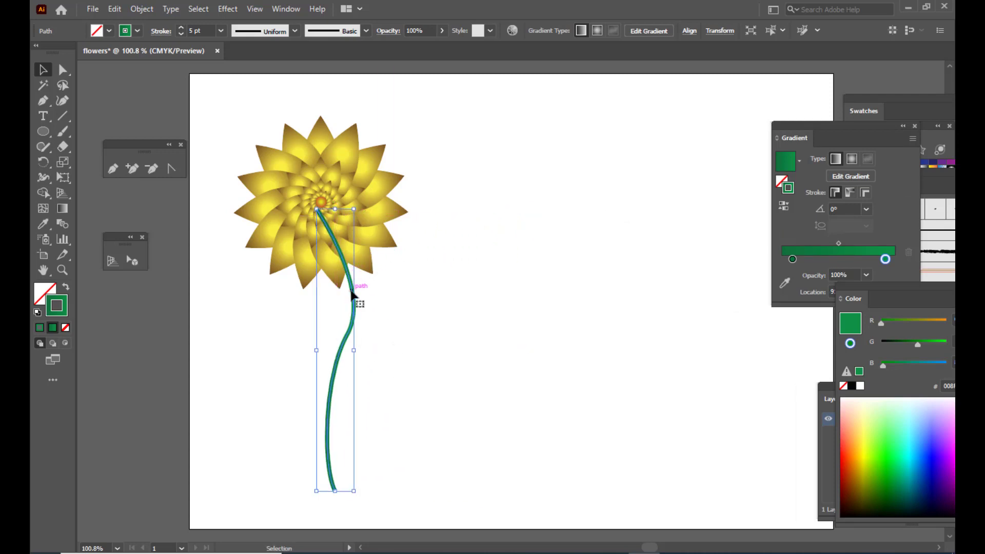
{"action": "right_click", "coordinate": [353, 294]}
{"action": "mouse_move", "coordinate": [393, 488]}
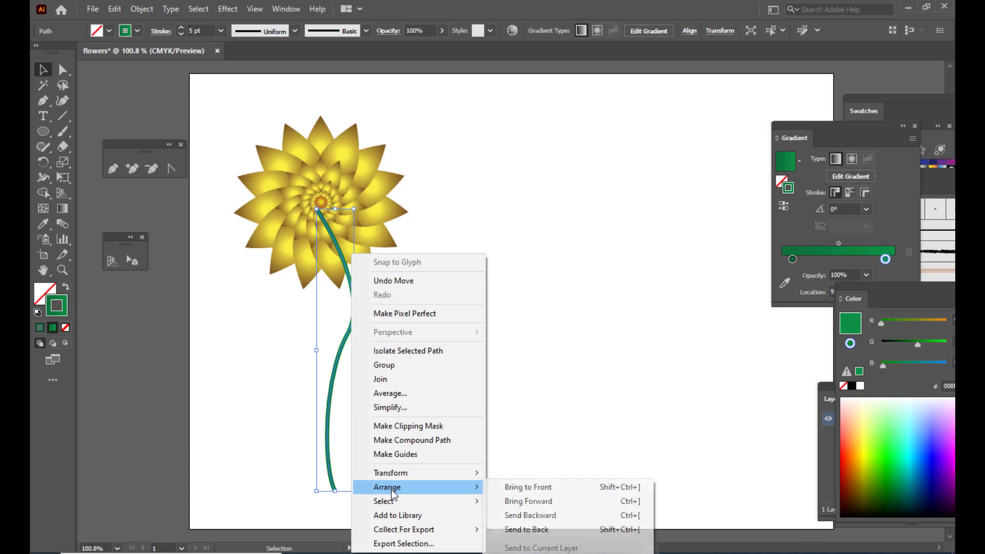
{"action": "left_click", "coordinate": [560, 535]}
{"action": "left_click_drag", "start_coordinate": [348, 319], "coordinate": [336, 318]}
{"action": "left_click", "coordinate": [428, 323]}
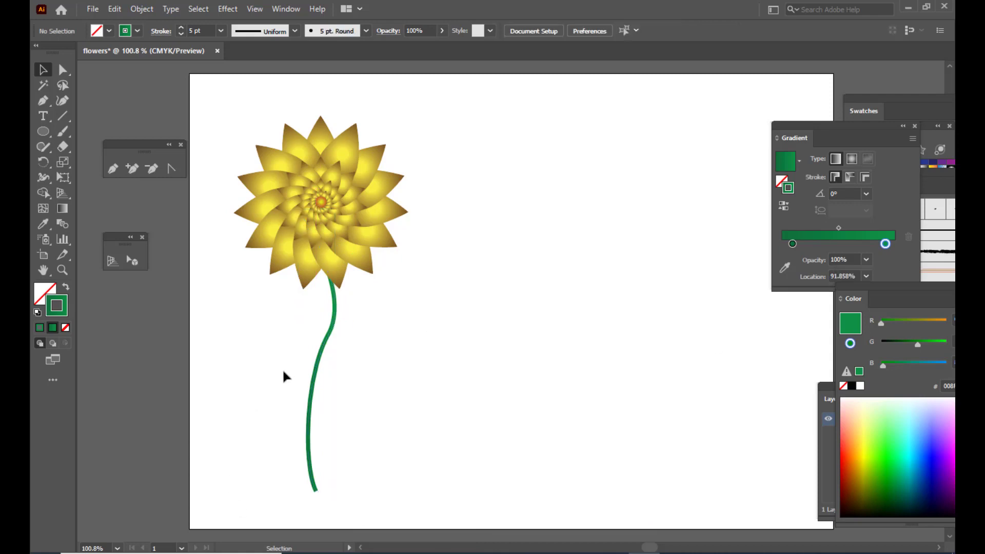
{"action": "left_click", "coordinate": [321, 363]}
{"action": "left_click", "coordinate": [468, 362]}
Step: Ungroup the flower head twice so that its individual petals can be selected
{"action": "left_click", "coordinate": [43, 131]}
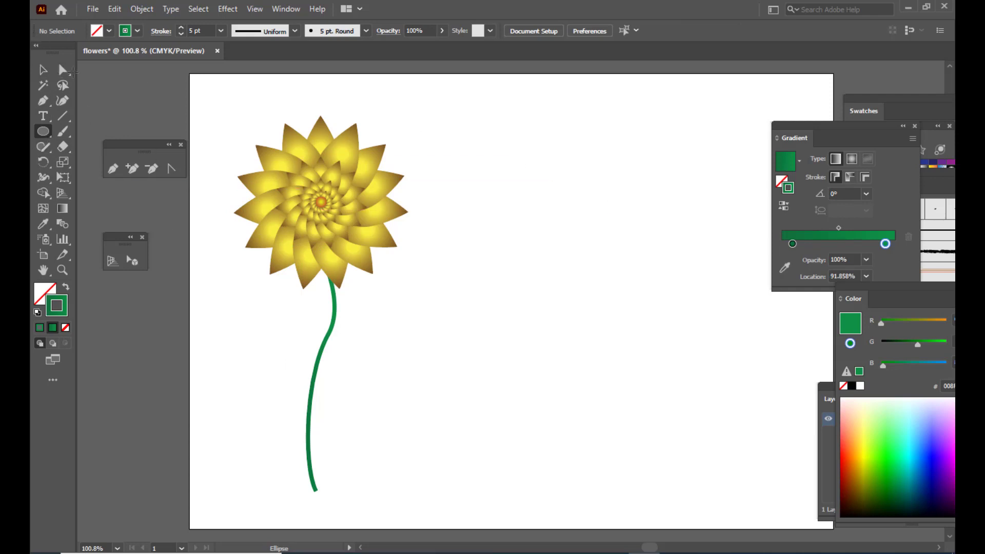
{"action": "key", "text": "v"}
{"action": "left_click", "coordinate": [343, 141]}
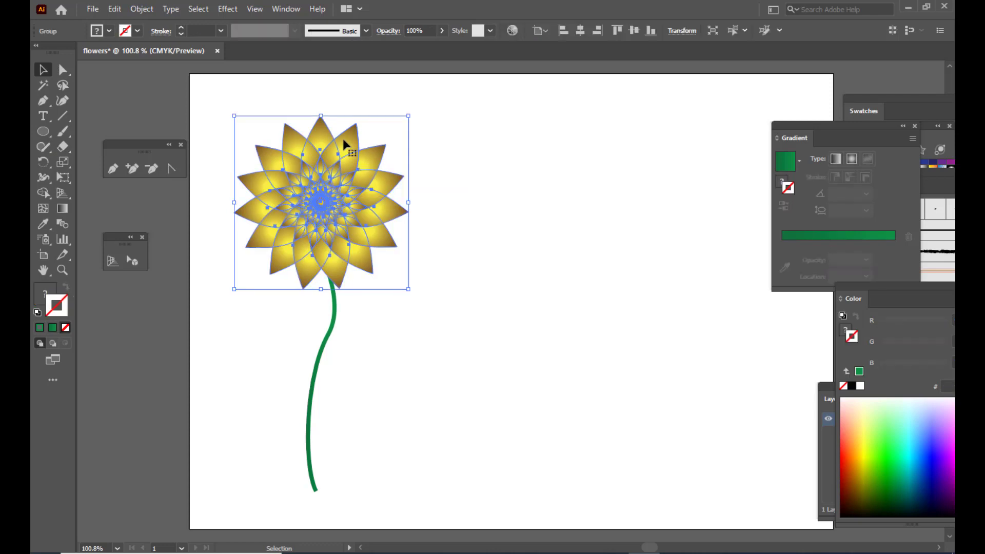
{"action": "right_click", "coordinate": [343, 139]}
{"action": "left_click", "coordinate": [404, 246]}
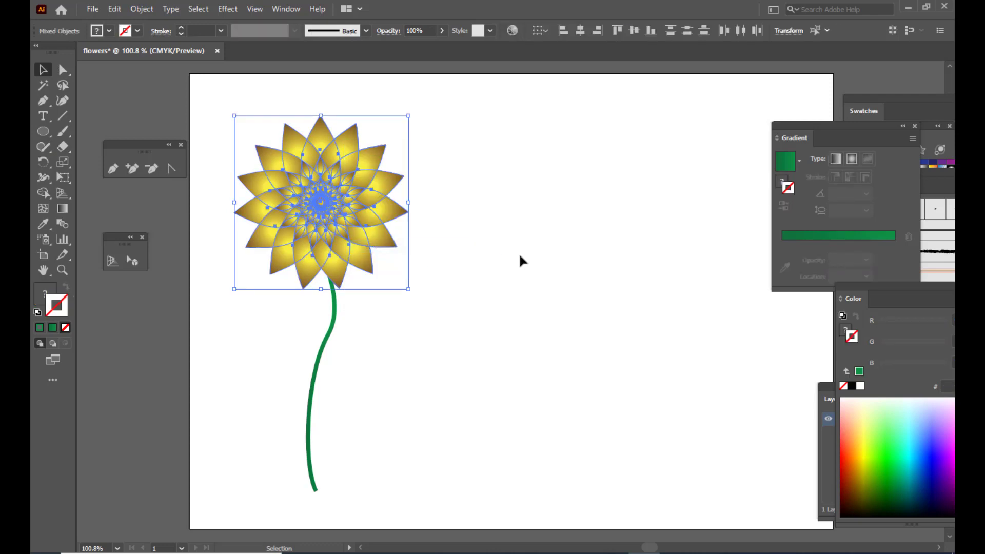
{"action": "left_click", "coordinate": [518, 257]}
{"action": "left_click", "coordinate": [377, 160]}
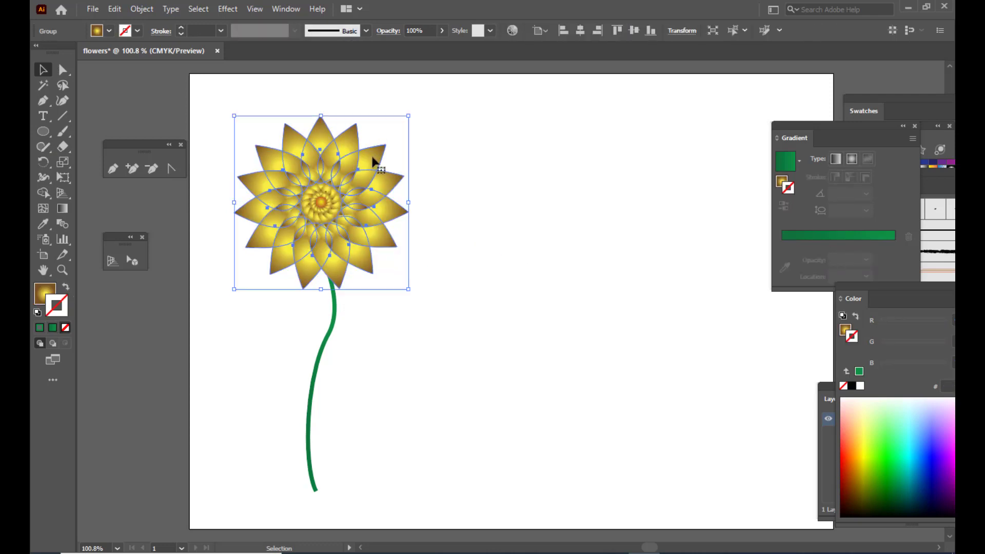
{"action": "right_click", "coordinate": [374, 158]}
{"action": "left_click", "coordinate": [444, 270]}
{"action": "left_click", "coordinate": [601, 296]}
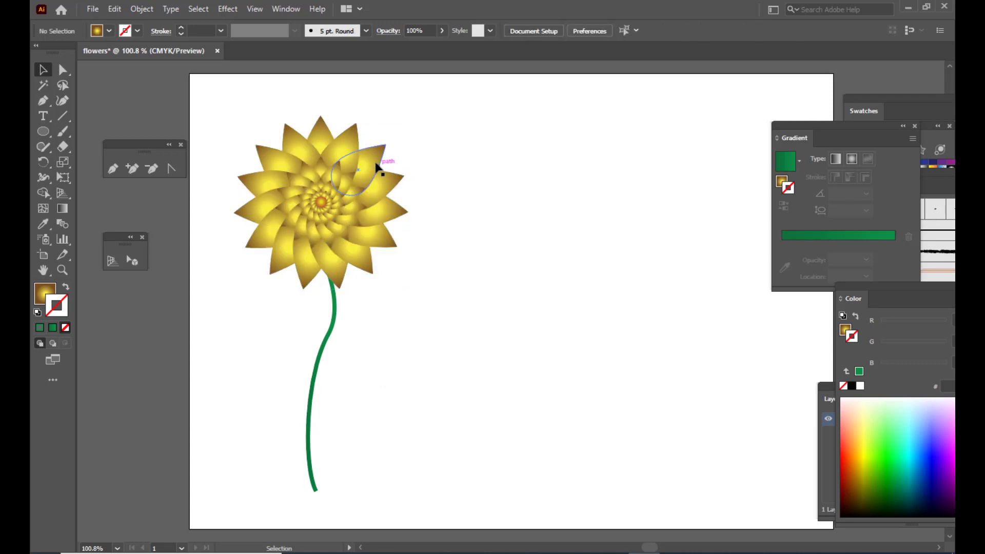
Step: Duplicate one outer petal from the flower's upper right and place the copy in the empty area beside the stem
{"action": "left_click", "coordinate": [373, 160]}
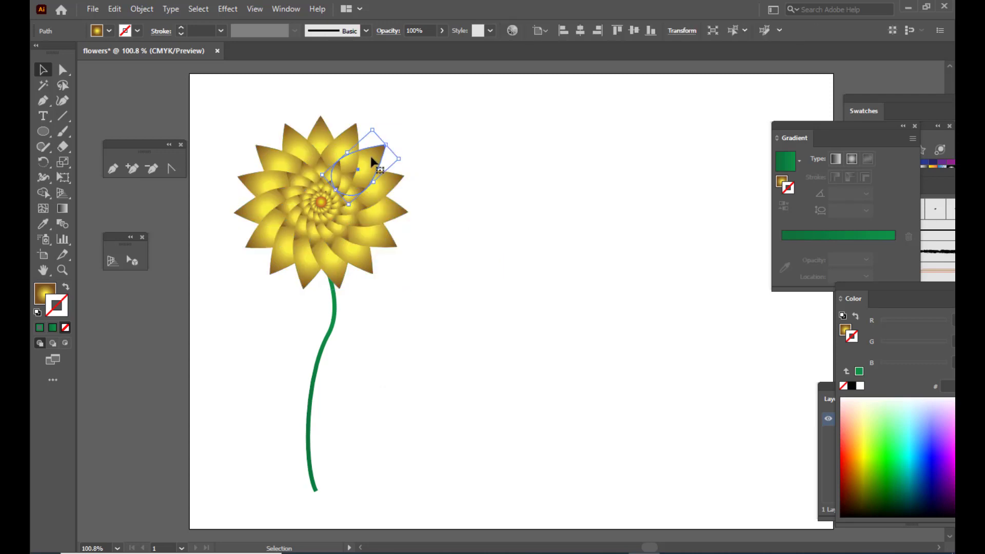
{"action": "left_click_drag", "start_coordinate": [371, 159], "coordinate": [545, 320]}
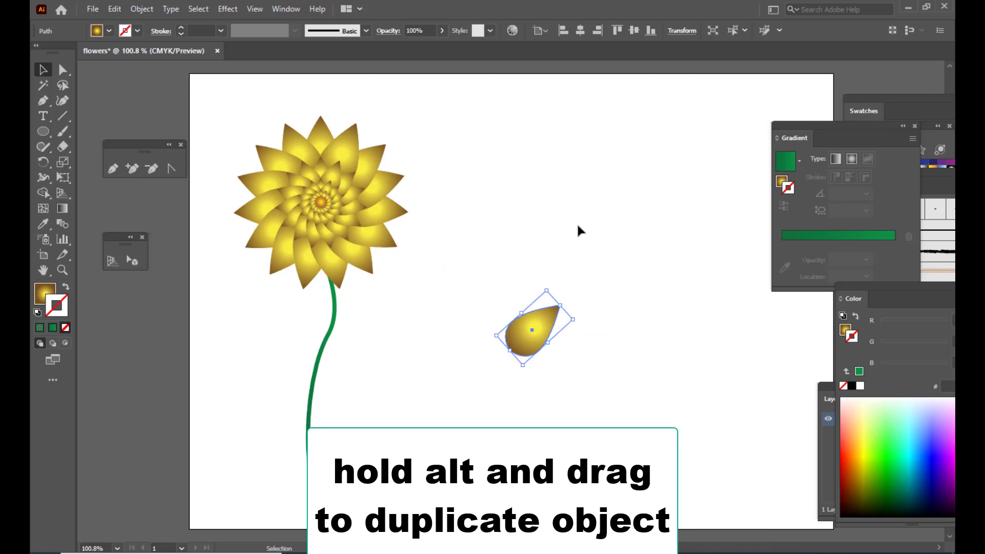
{"action": "left_click", "coordinate": [531, 205]}
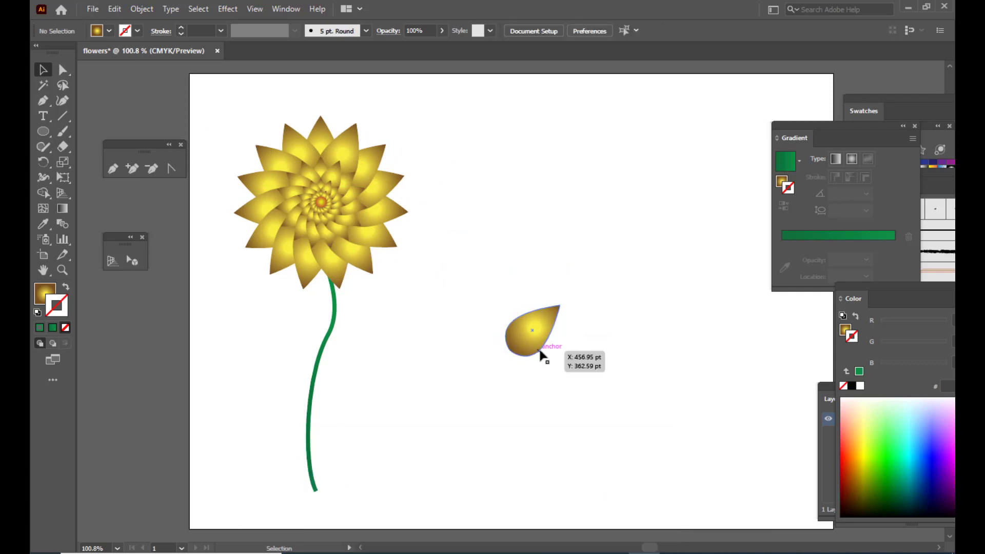
Step: Fill the petal copy with the stem's green gradient and remove its stroke to make a leaf
{"action": "left_click", "coordinate": [542, 355]}
{"action": "left_click", "coordinate": [795, 241]}
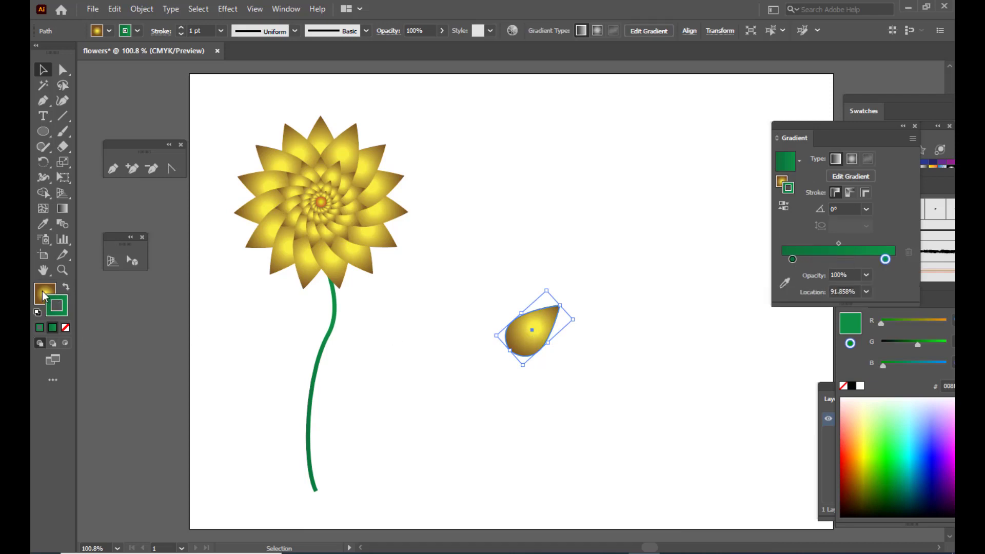
{"action": "left_click", "coordinate": [66, 286]}
{"action": "left_click", "coordinate": [563, 370]}
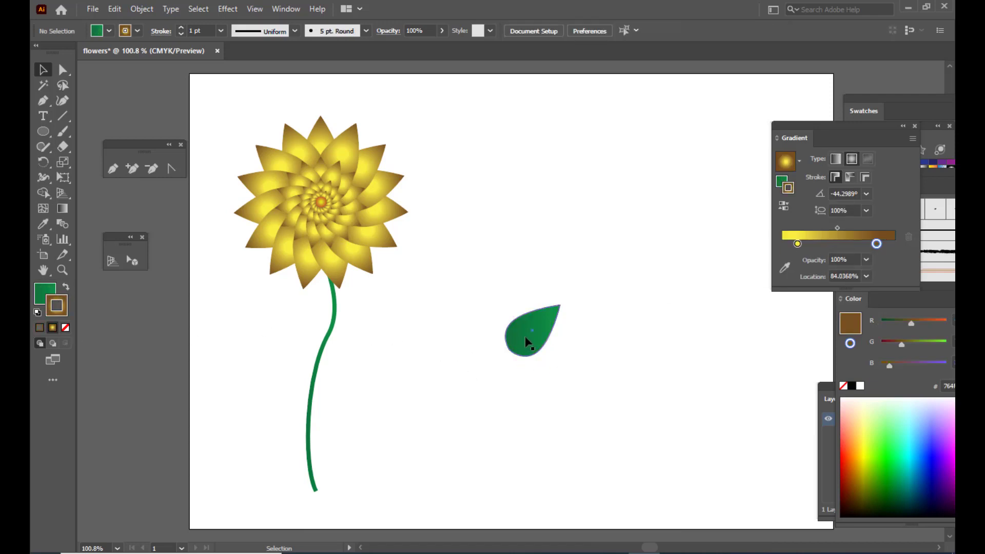
{"action": "left_click", "coordinate": [525, 336]}
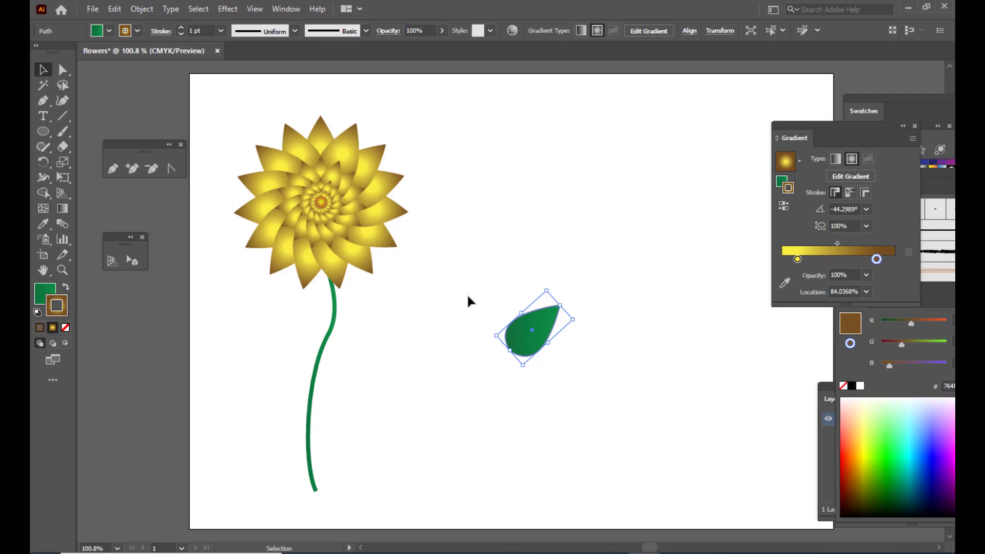
{"action": "left_click", "coordinate": [66, 327]}
{"action": "left_click", "coordinate": [43, 293]}
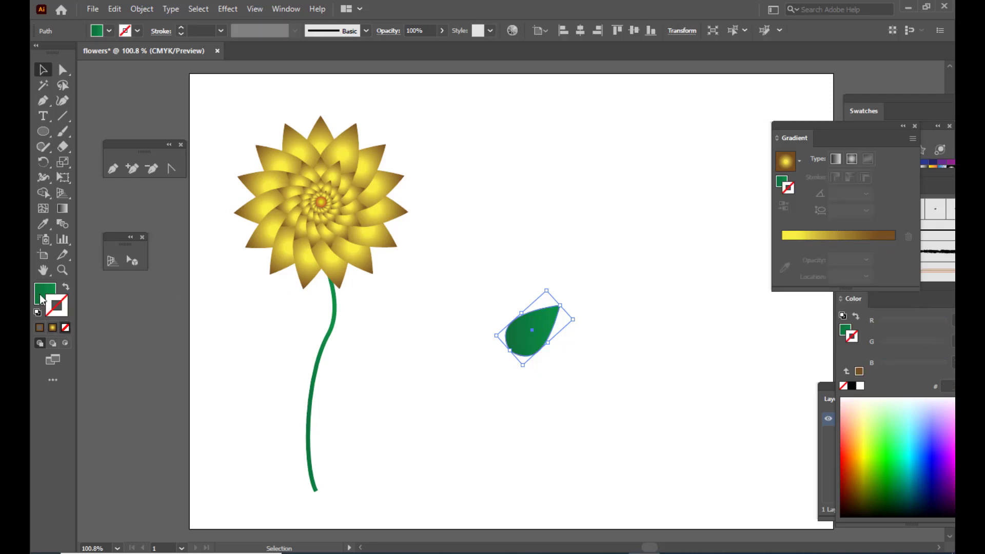
{"action": "left_click", "coordinate": [464, 376]}
Step: Reverse the leaf's green fill gradient and change it to radial
{"action": "left_click", "coordinate": [537, 342]}
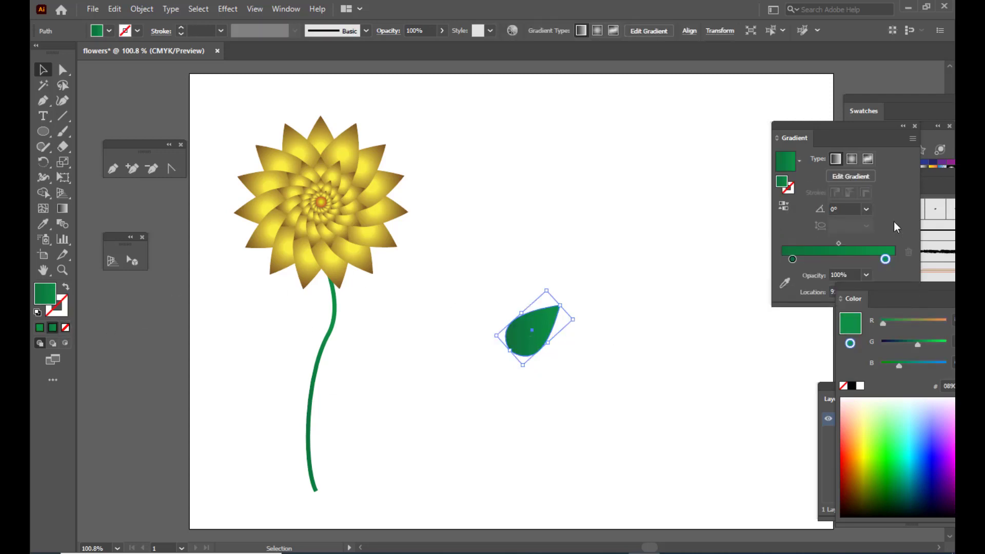
{"action": "left_click", "coordinate": [786, 205]}
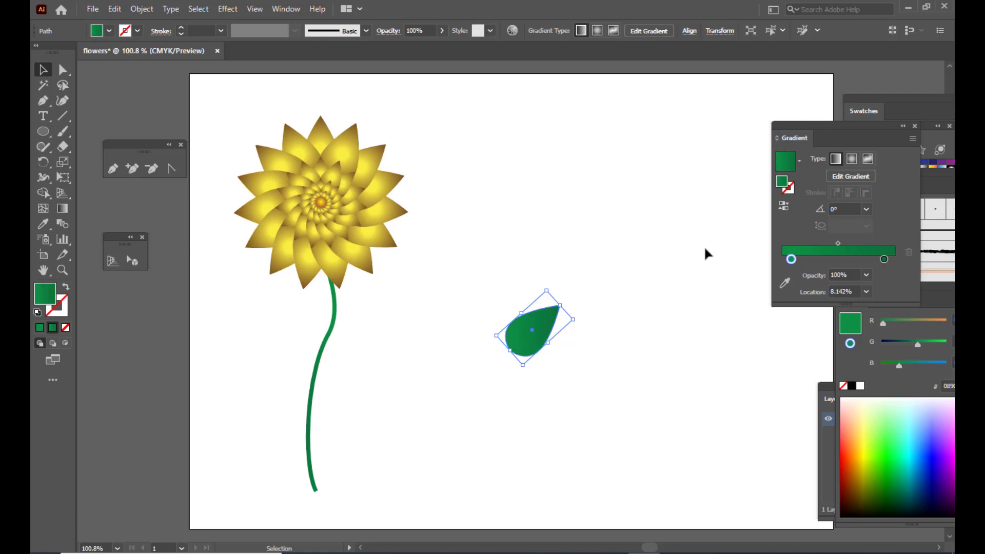
{"action": "left_click", "coordinate": [852, 159]}
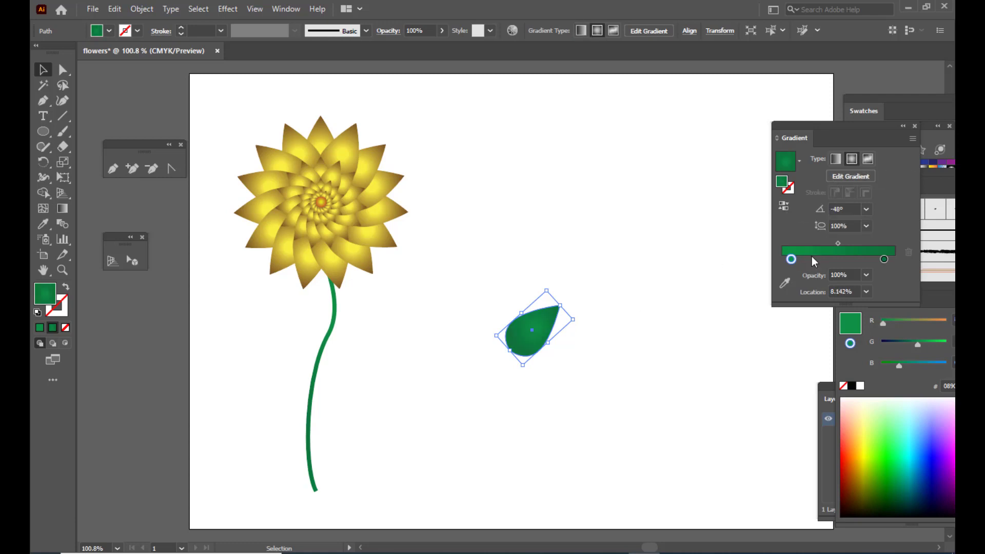
Step: Recolour the leaf gradient's inner stop light green at 0% and shift the gradient midpoint to about 43%
{"action": "left_click", "coordinate": [889, 446]}
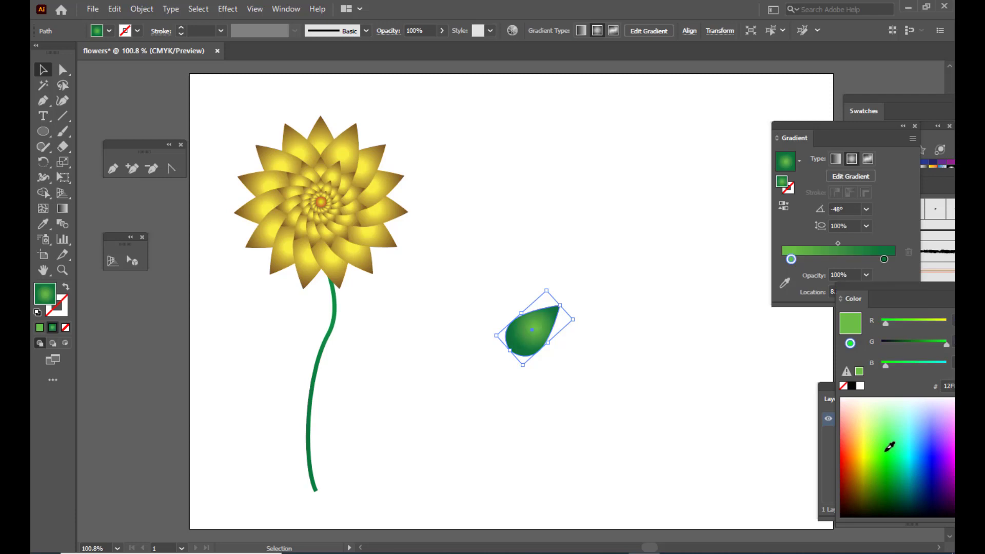
{"action": "left_click_drag", "start_coordinate": [791, 260], "coordinate": [774, 260]}
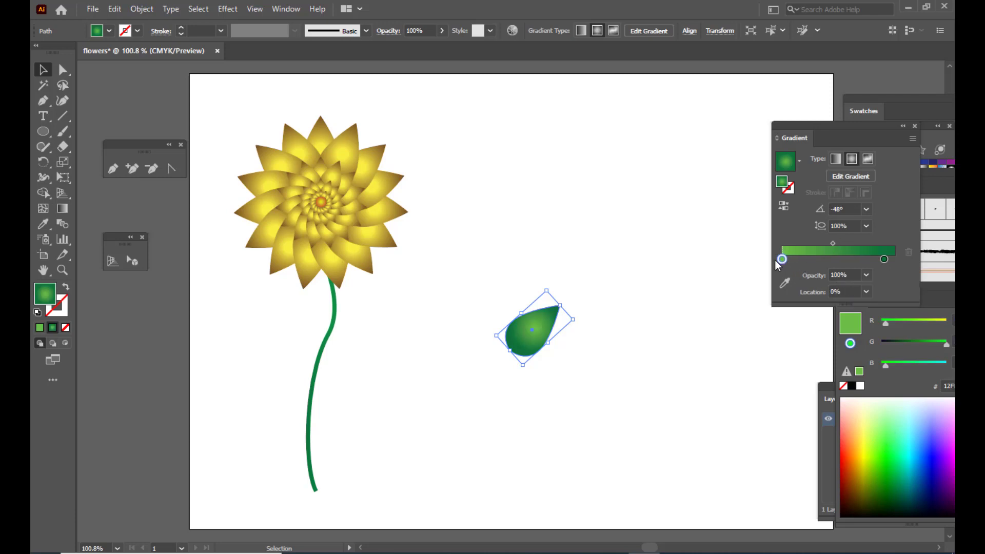
{"action": "left_click_drag", "start_coordinate": [832, 243], "coordinate": [826, 244]}
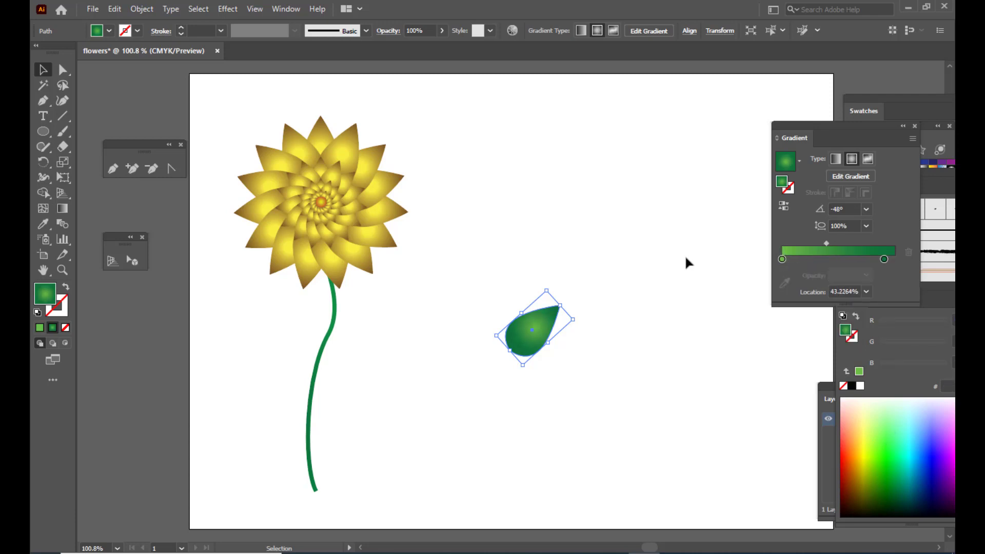
Step: Move the leaf beside the middle of the stem on its right and rotate its tip to point away from it
{"action": "left_click_drag", "start_coordinate": [522, 351], "coordinate": [357, 381]}
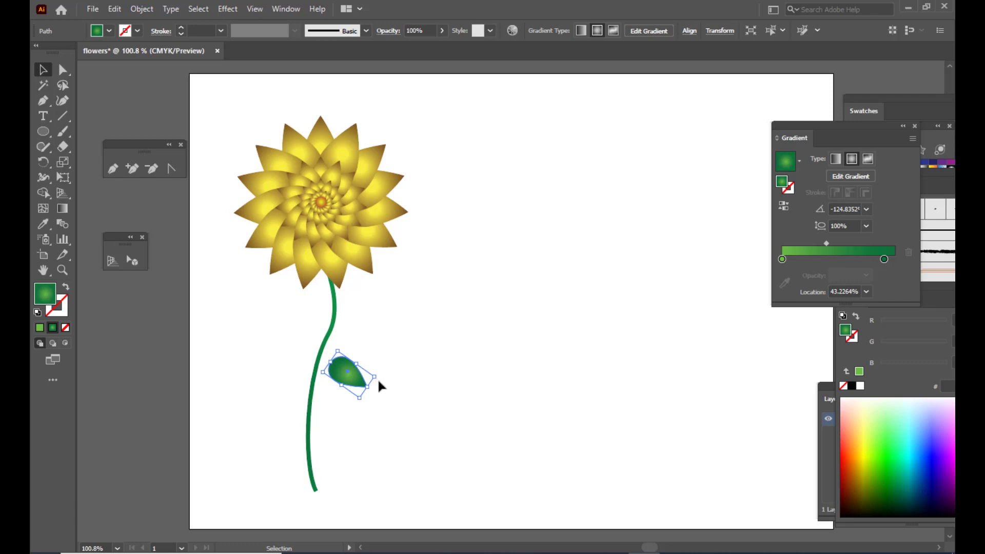
{"action": "left_click_drag", "start_coordinate": [382, 375], "coordinate": [357, 372]}
{"action": "left_click", "coordinate": [432, 377]}
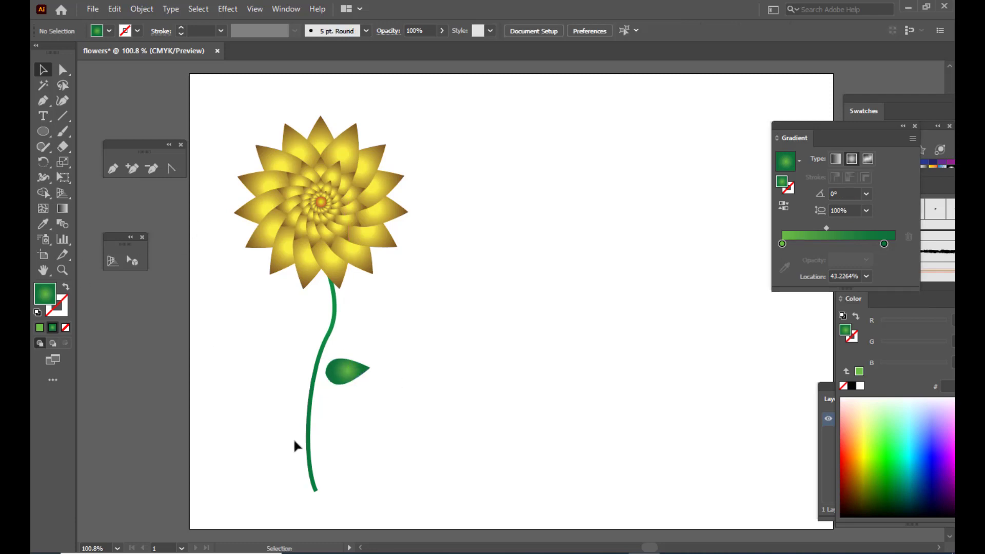
Step: Draw a short curved stalk from the stem into the leaf with the Pen tool, with a green gradient stroke and no fill
{"action": "key", "text": "ctrl+equal"}
{"action": "scroll", "coordinate": [382, 358], "scroll_direction": "down", "scroll_amount": 1}
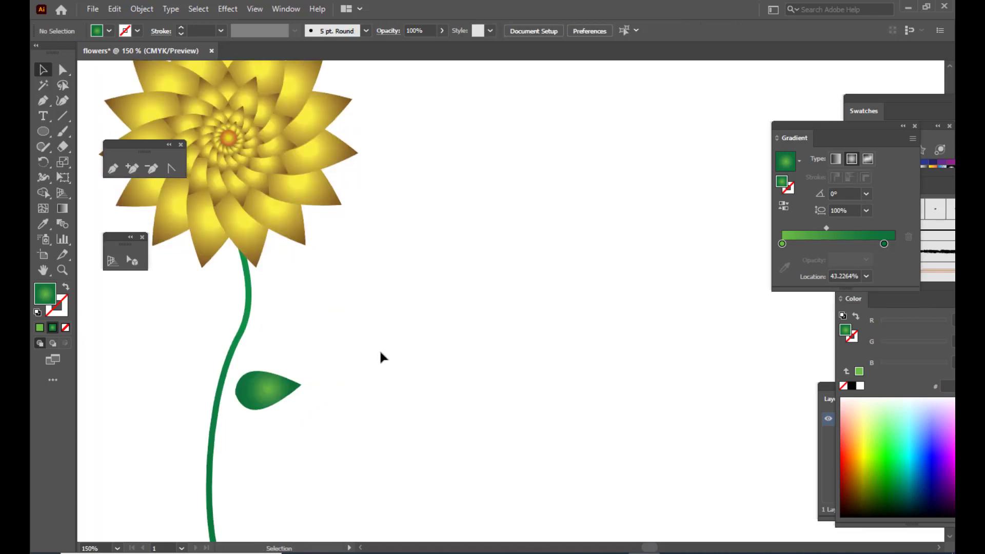
{"action": "key", "text": "space"}
{"action": "left_click_drag", "start_coordinate": [380, 389], "coordinate": [487, 389]}
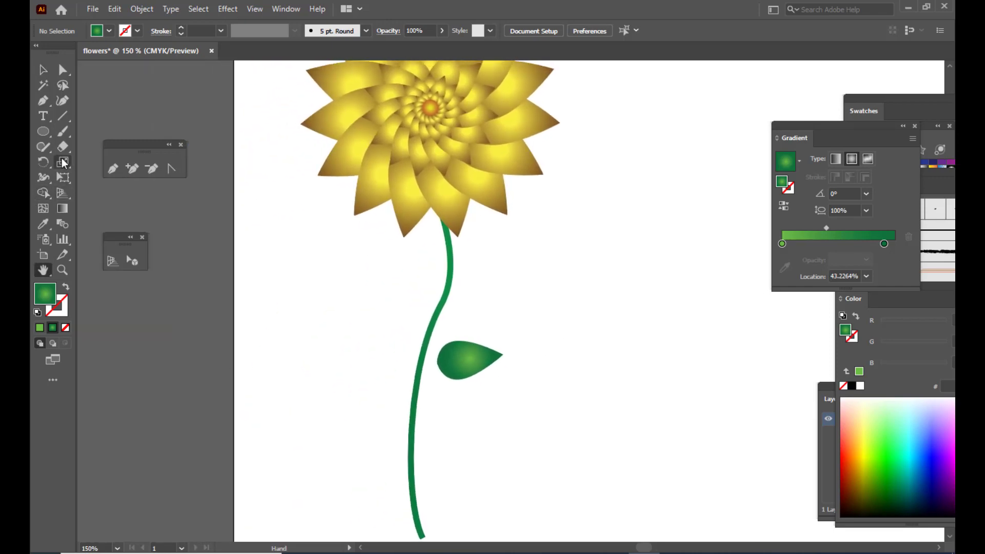
{"action": "left_click", "coordinate": [113, 168]}
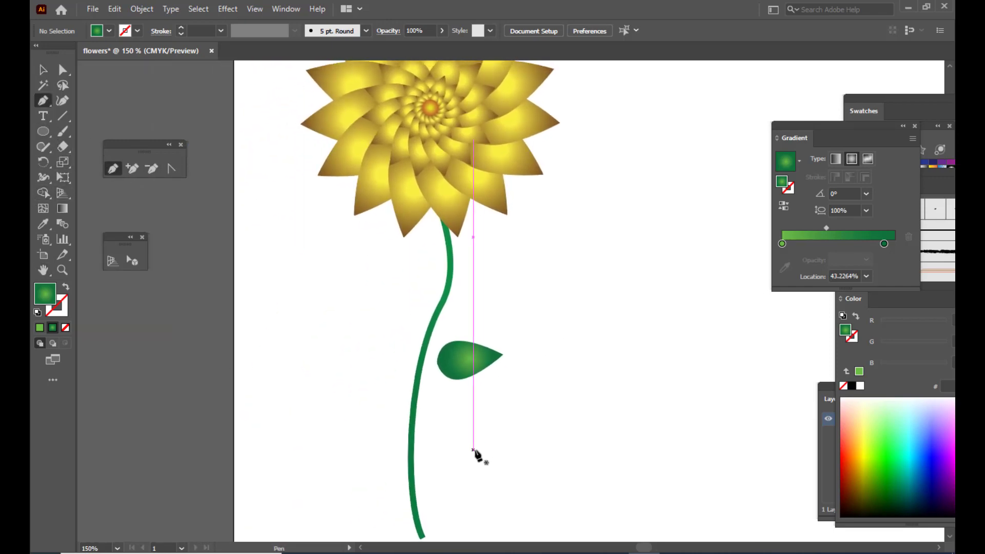
{"action": "left_click_drag", "start_coordinate": [418, 379], "coordinate": [457, 362]}
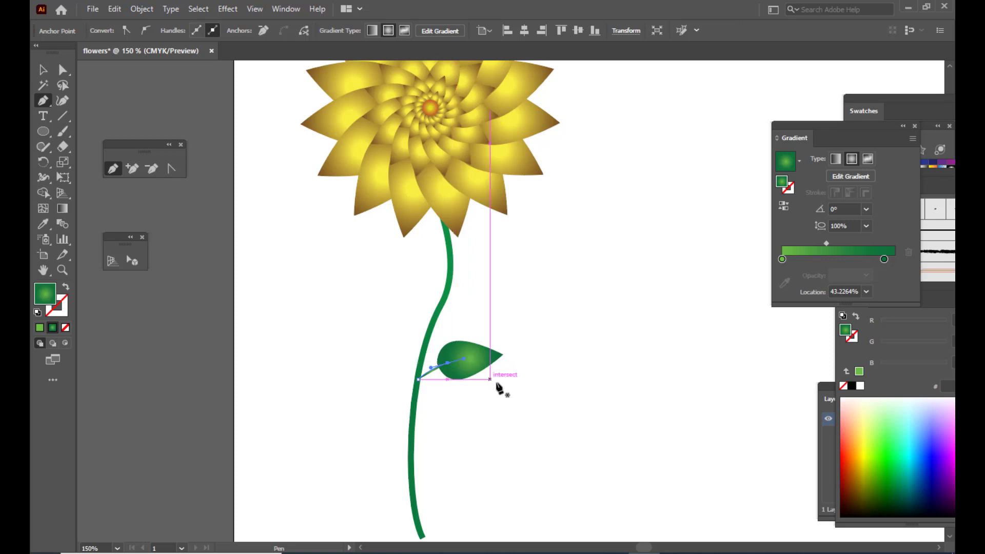
{"action": "left_click", "coordinate": [66, 290]}
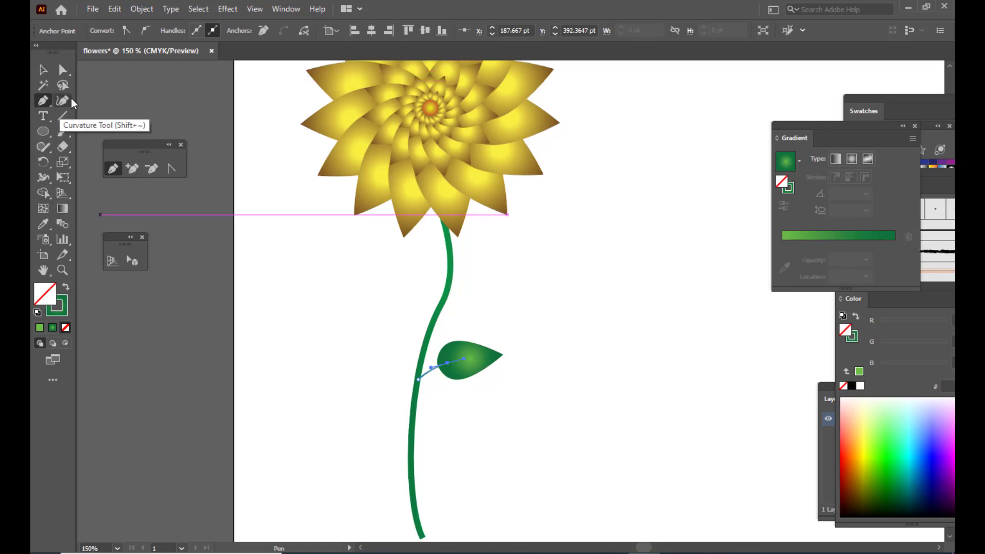
Step: Set the leaf stalk's stroke weight to 3 pt
{"action": "left_click", "coordinate": [43, 69]}
{"action": "left_click_drag", "start_coordinate": [811, 123], "coordinate": [643, 148]}
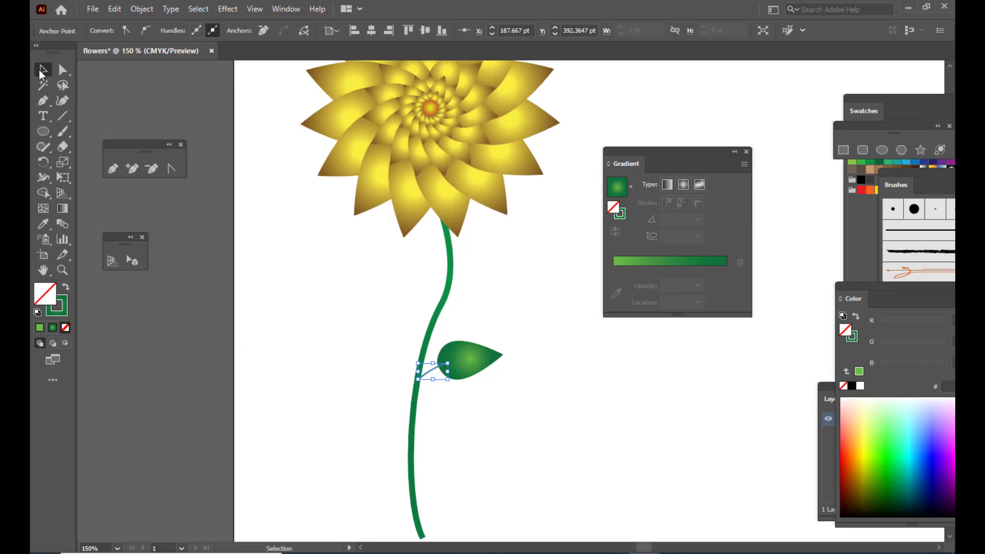
{"action": "left_click", "coordinate": [472, 403]}
{"action": "left_click", "coordinate": [430, 372]}
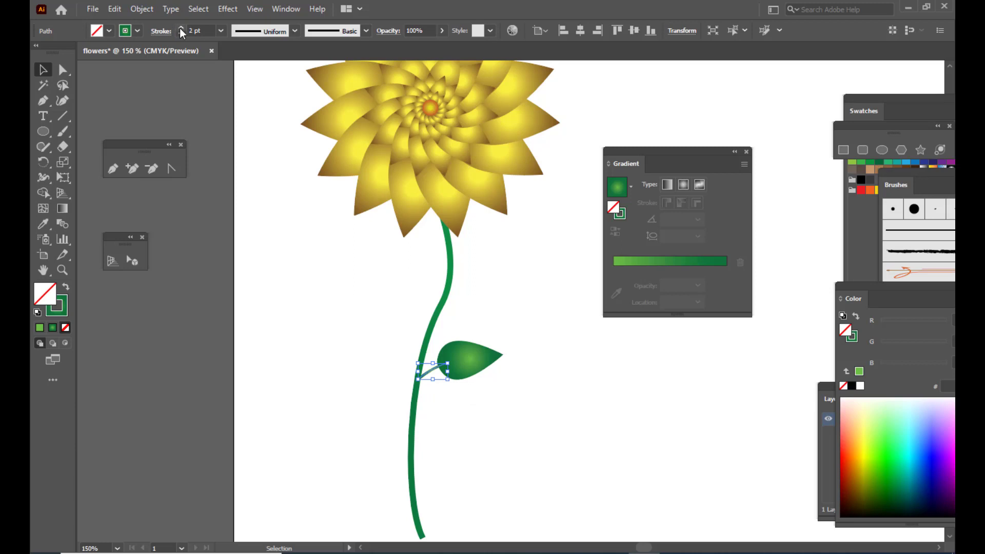
{"action": "left_click", "coordinate": [513, 282]}
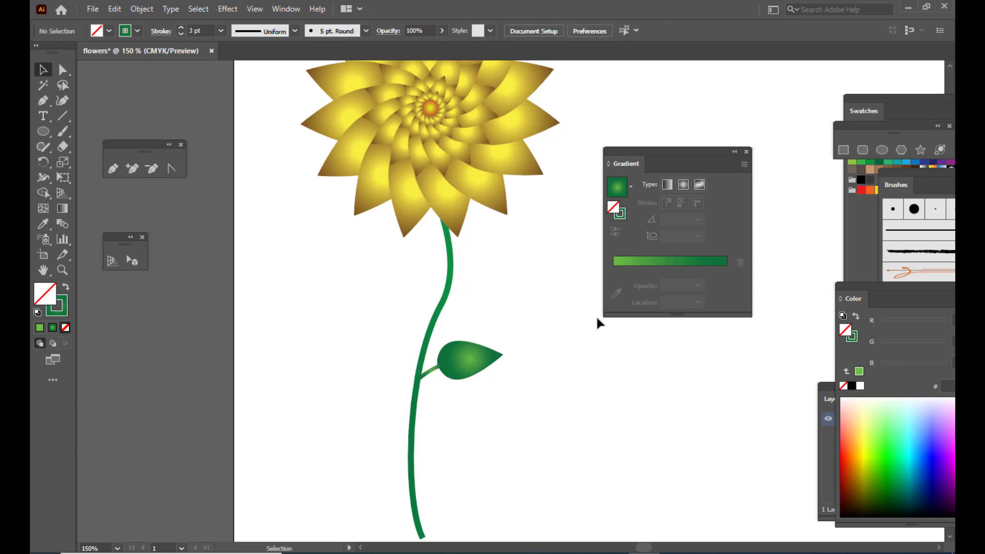
Step: Expand the leaf stalk's fill and stroke into a filled shape
{"action": "left_click", "coordinate": [430, 375]}
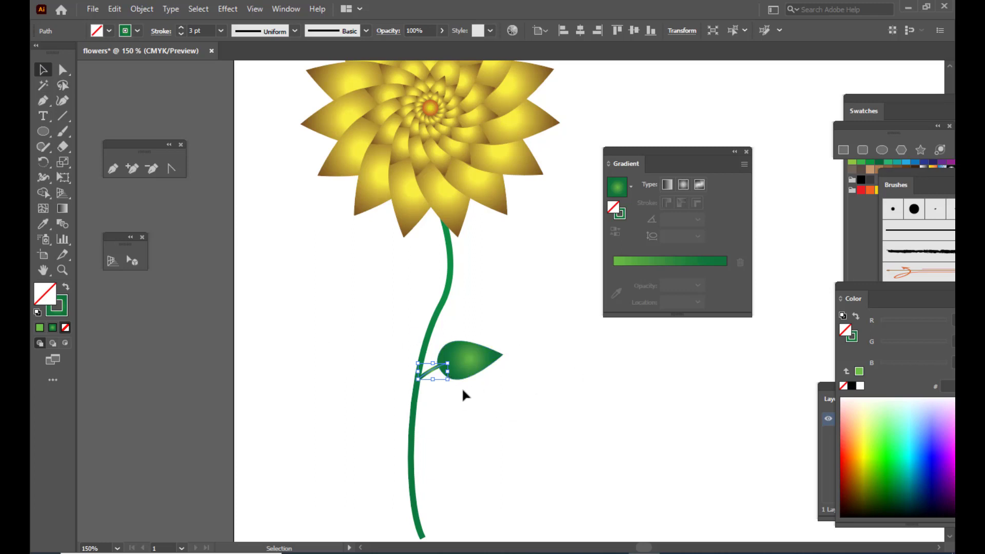
{"action": "left_click", "coordinate": [142, 9]}
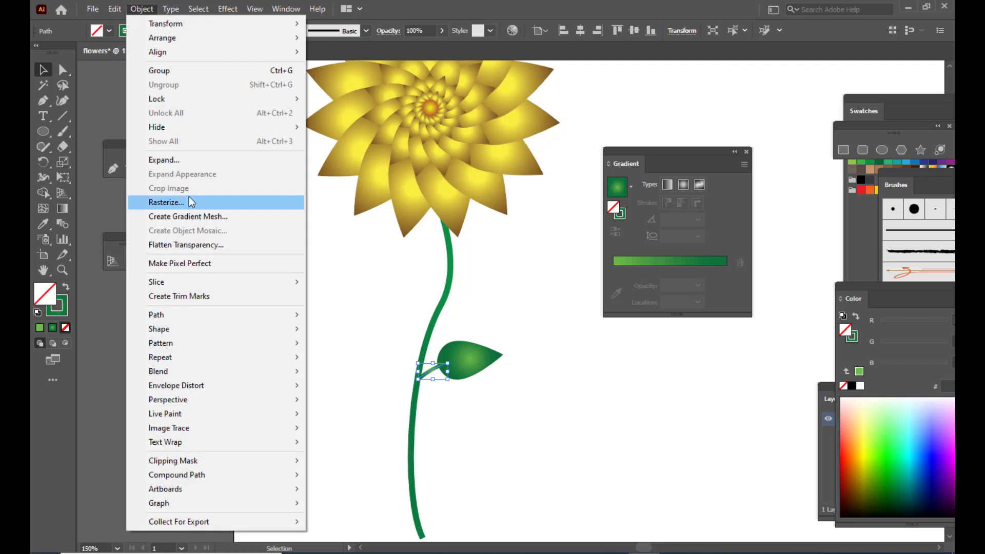
{"action": "left_click", "coordinate": [175, 162]}
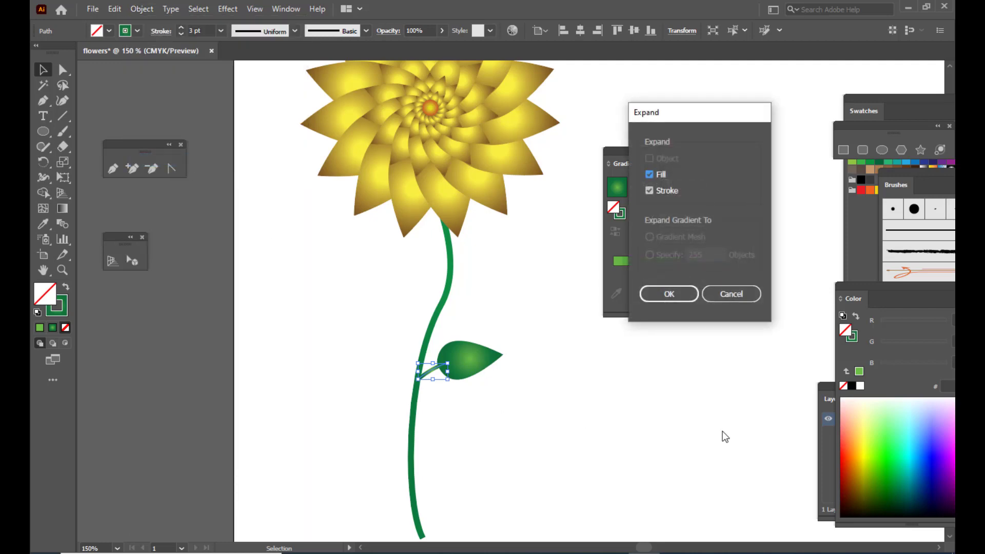
{"action": "key", "text": "Return"}
{"action": "left_click", "coordinate": [595, 400]}
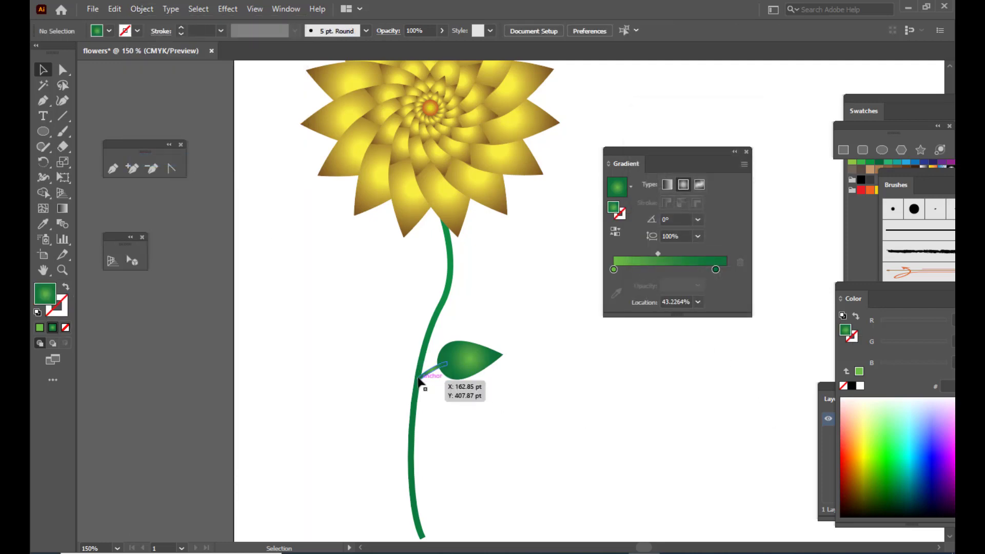
Step: Group the expanded stalk with its leaf
{"action": "left_click", "coordinate": [429, 376]}
{"action": "left_click", "coordinate": [469, 356], "text": "shift"}
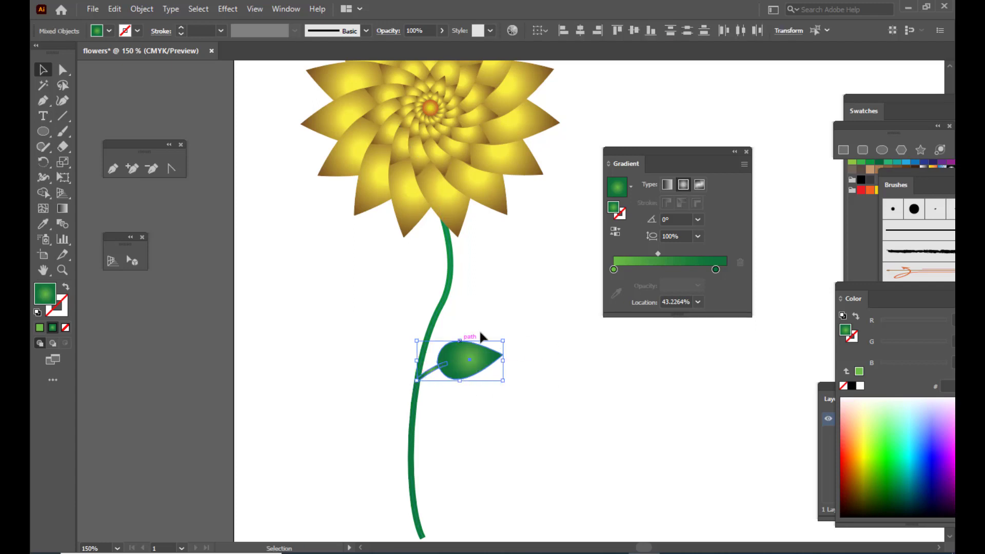
{"action": "key", "text": "a"}
{"action": "key", "text": "ctrl+g"}
{"action": "key", "text": "v"}
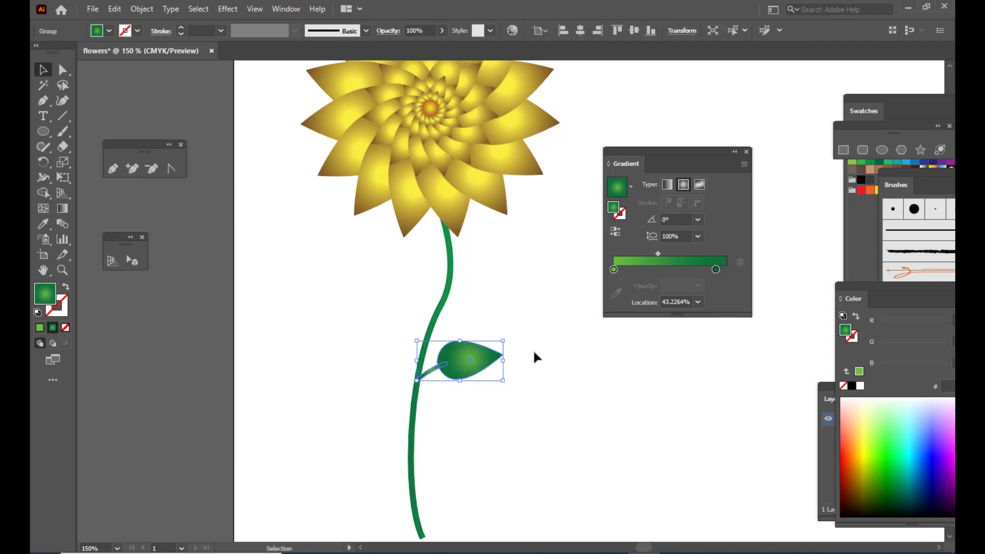
{"action": "left_click", "coordinate": [552, 366]}
Step: Duplicate the leaf group to the left of the stem and rotate the copy so its stalk faces the stem
{"action": "left_click", "coordinate": [468, 372]}
{"action": "left_click_drag", "start_coordinate": [466, 359], "coordinate": [346, 370]}
{"action": "left_click_drag", "start_coordinate": [388, 345], "coordinate": [287, 368]}
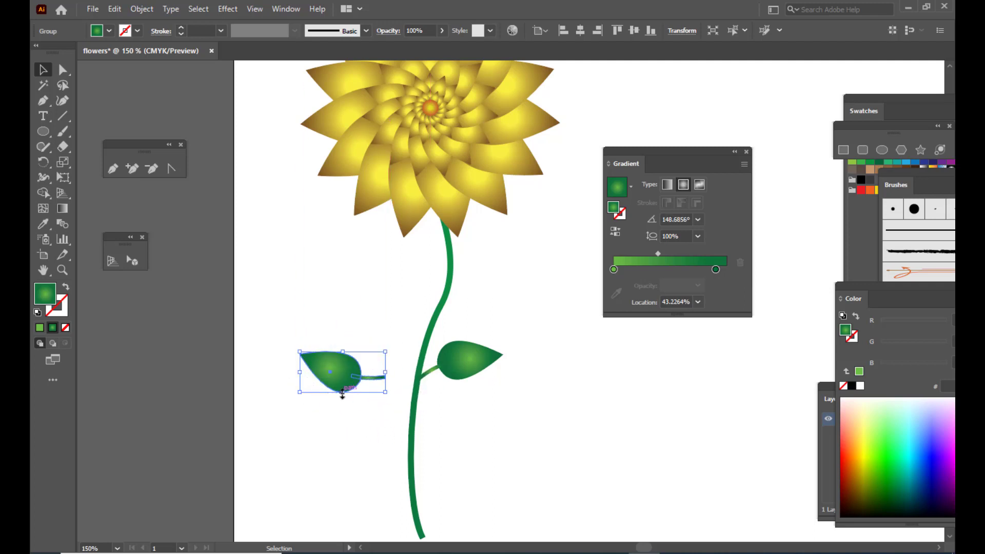
Step: Reflect the leaf copy left of the stem across the horizontal axis, and attach it to the stem at a reduced size
{"action": "right_click", "coordinate": [341, 371]}
{"action": "mouse_move", "coordinate": [390, 296]}
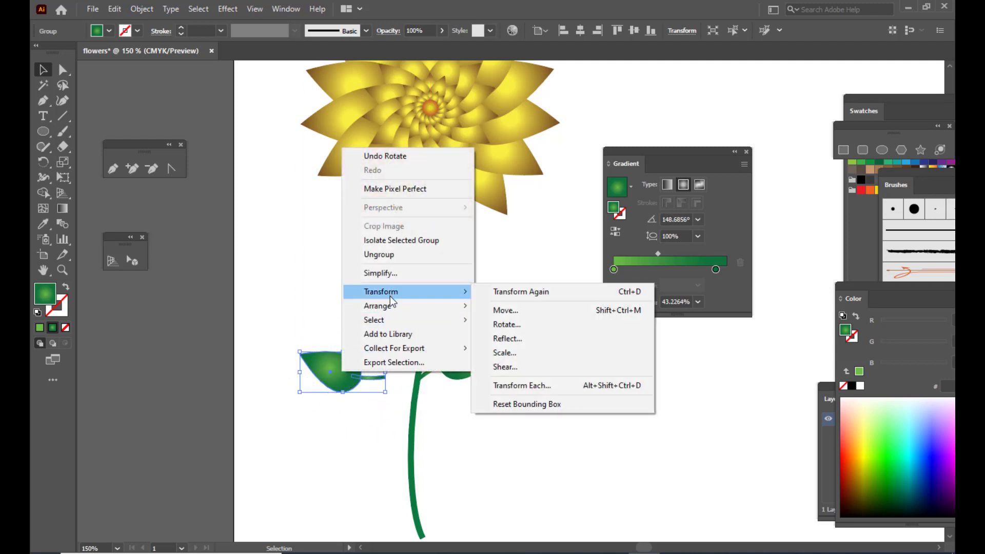
{"action": "left_click", "coordinate": [516, 340]}
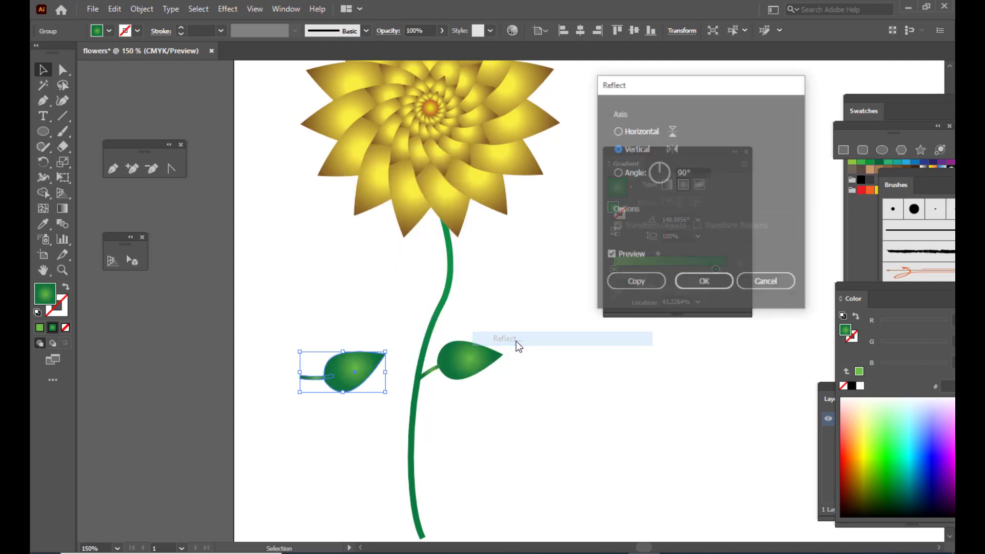
{"action": "left_click", "coordinate": [623, 131]}
{"action": "left_click", "coordinate": [708, 285]}
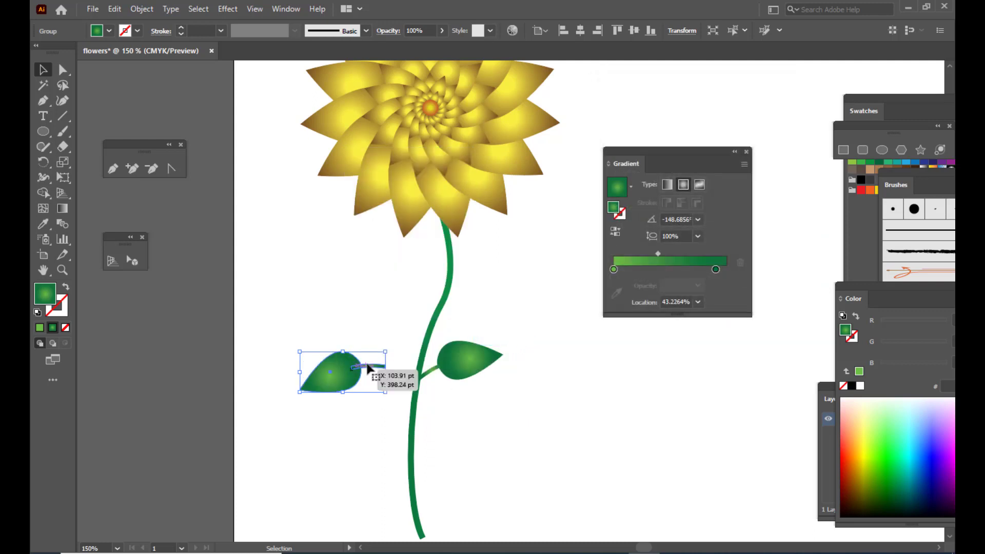
{"action": "left_click_drag", "start_coordinate": [387, 351], "coordinate": [370, 421]}
{"action": "left_click", "coordinate": [547, 426]}
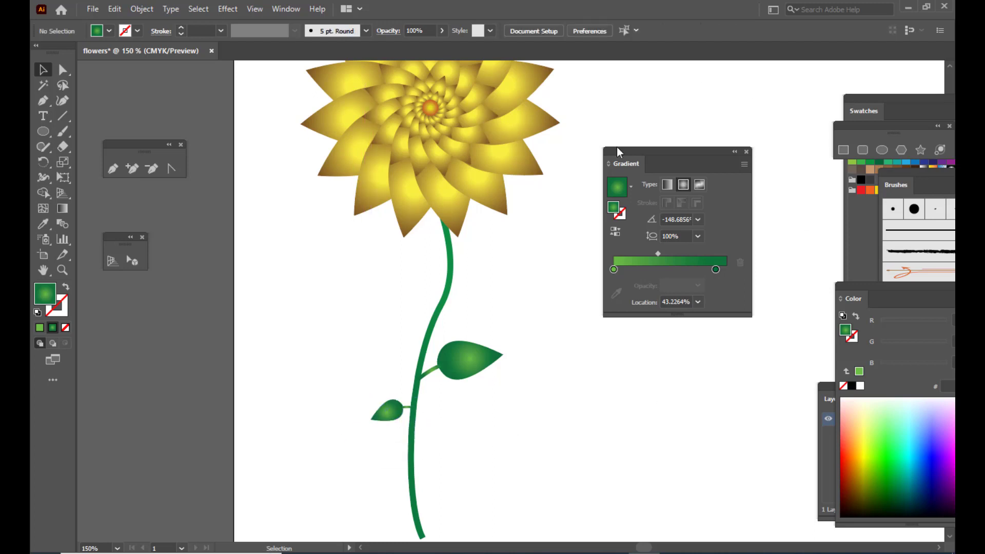
Step: Group the flower's stem together with both leaves
{"action": "left_click_drag", "start_coordinate": [617, 147], "coordinate": [843, 143]}
{"action": "key", "text": "ctrl+1"}
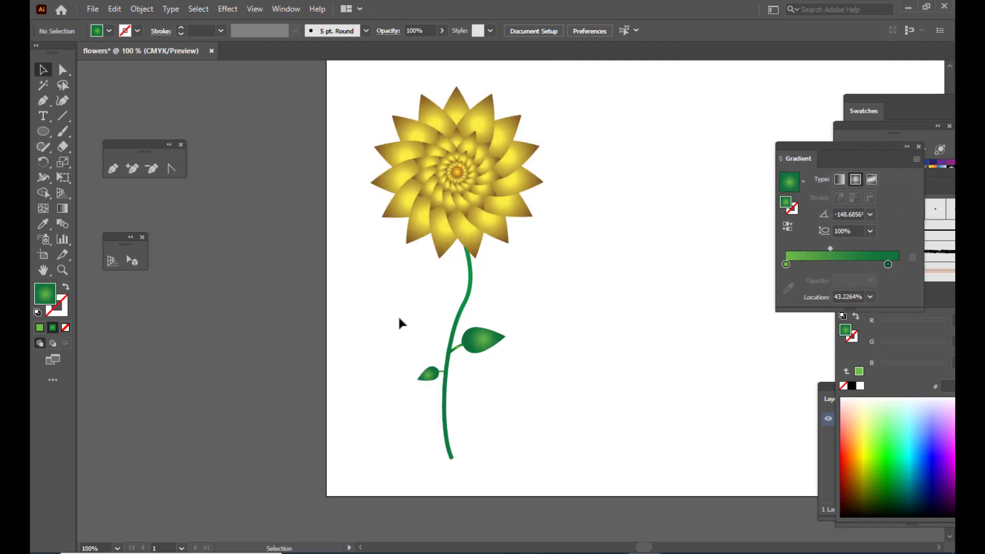
{"action": "left_click_drag", "start_coordinate": [383, 291], "coordinate": [550, 473]}
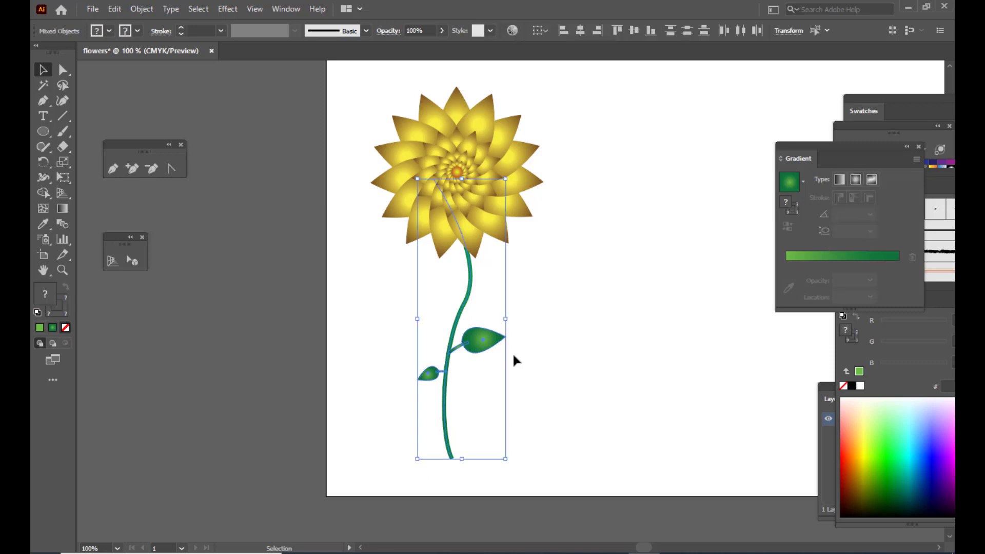
{"action": "key", "text": "ctrl+g"}
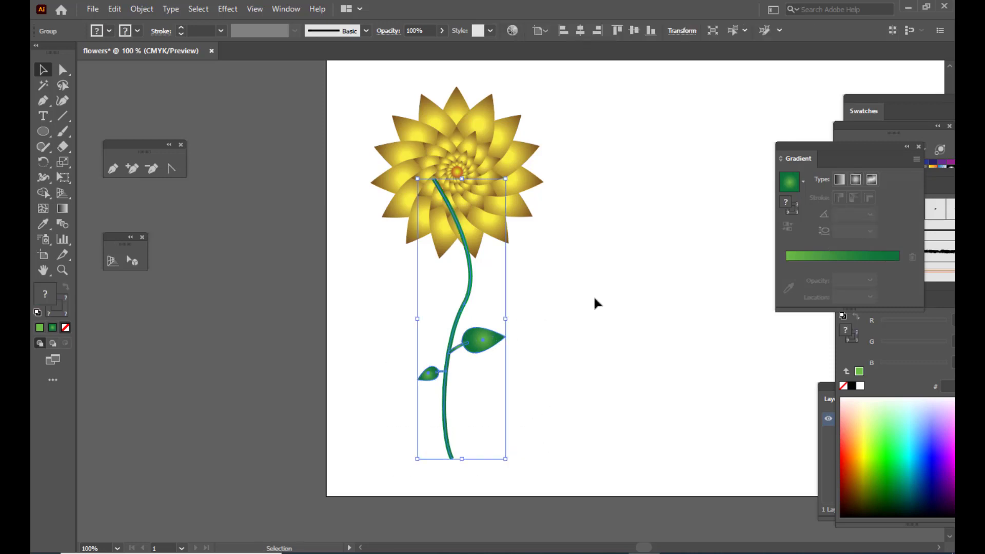
Step: Send the grouped stem and leaves to the back, behind the flower head
{"action": "left_click", "coordinate": [594, 298]}
{"action": "right_click", "coordinate": [471, 282]}
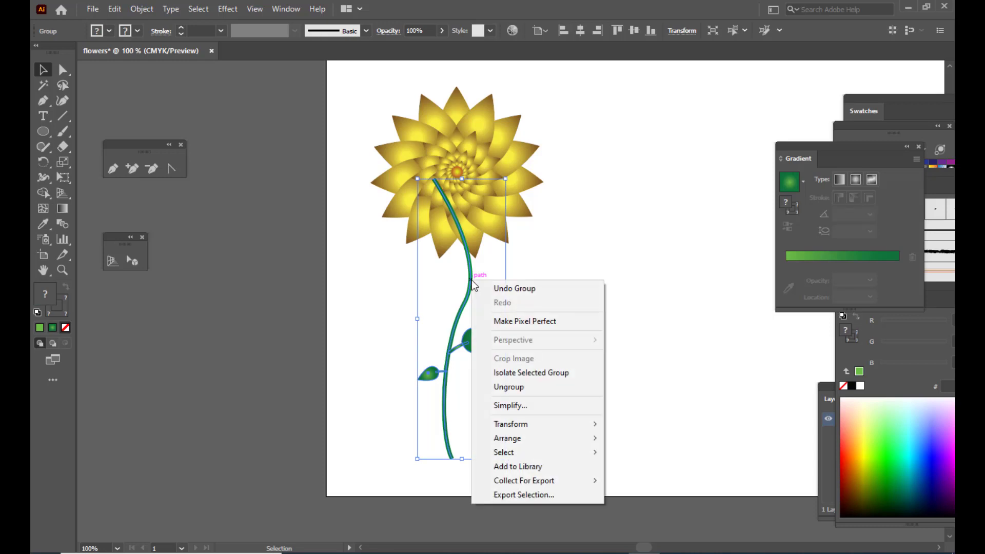
{"action": "mouse_move", "coordinate": [537, 436]}
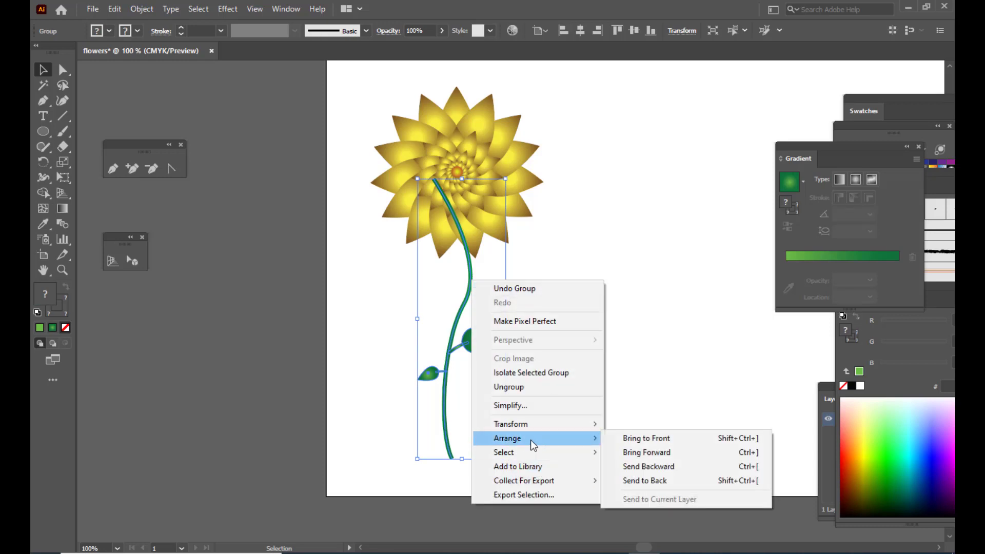
{"action": "left_click", "coordinate": [658, 483]}
{"action": "left_click", "coordinate": [611, 300]}
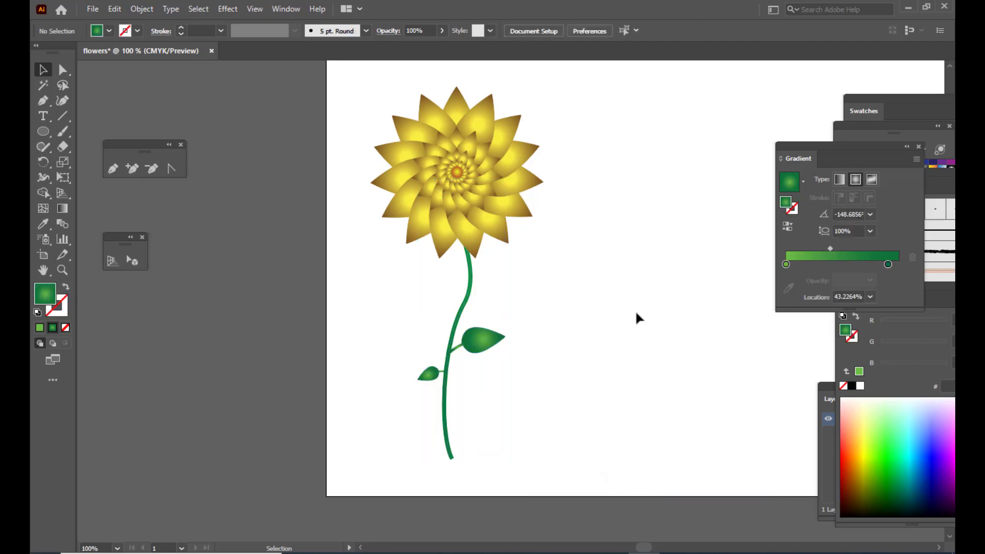
Step: Draw a tall, narrow vertical ellipse on the empty artboard area to the right of the flower
{"action": "key", "text": "h"}
{"action": "left_click_drag", "start_coordinate": [695, 310], "coordinate": [636, 351]}
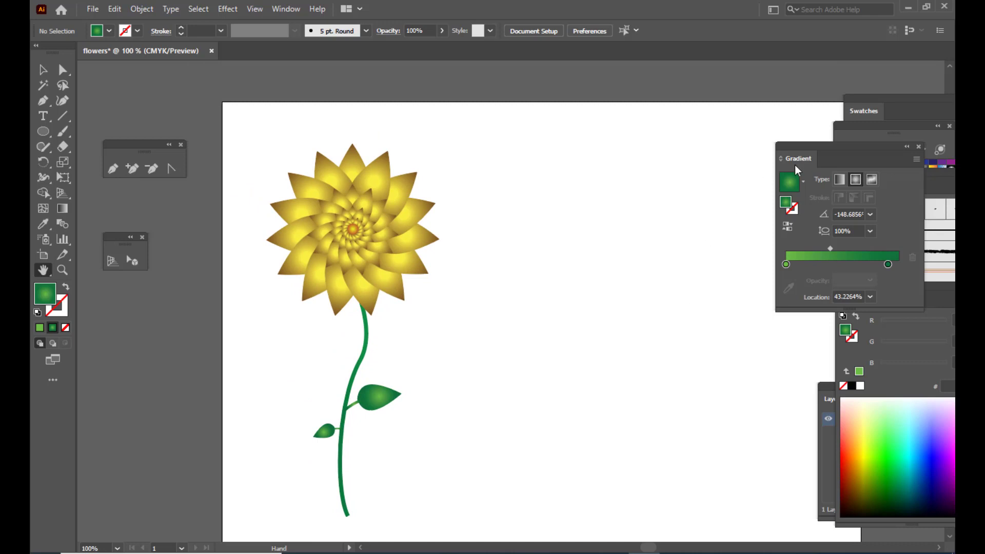
{"action": "left_click_drag", "start_coordinate": [800, 147], "coordinate": [839, 148]}
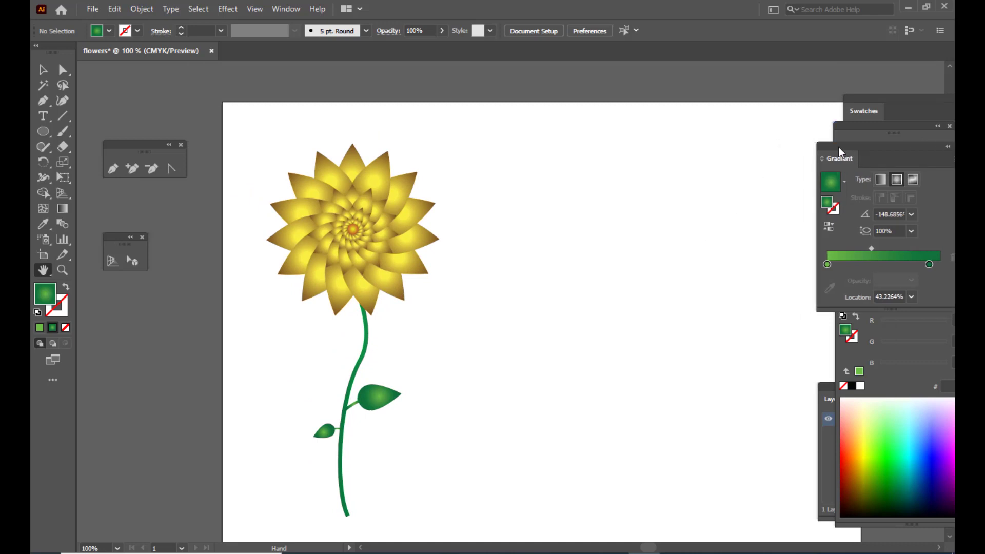
{"action": "left_click", "coordinate": [43, 132]}
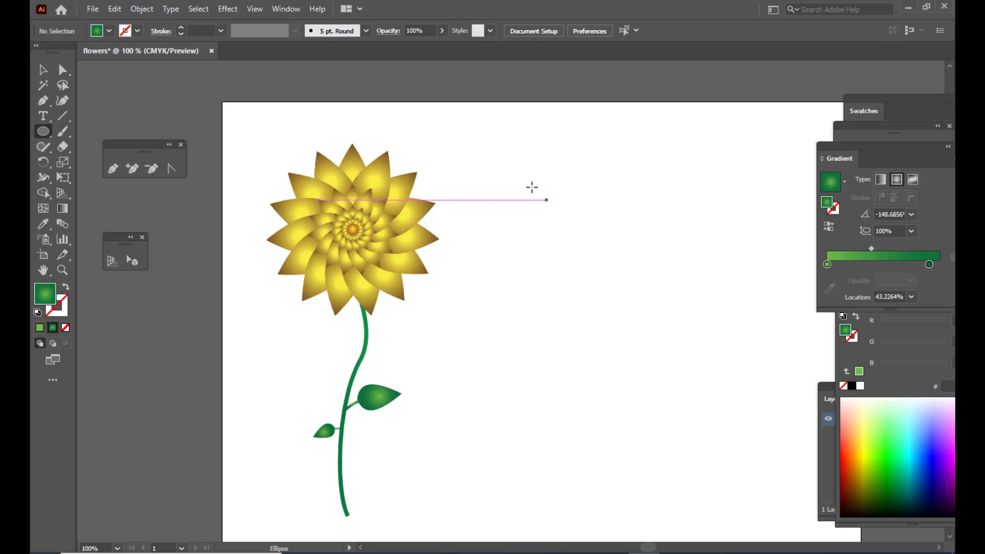
{"action": "left_click_drag", "start_coordinate": [532, 157], "coordinate": [605, 327]}
Step: Convert the ellipse's bottom anchor point to a corner so the shape ends in a sharp tip
{"action": "left_click", "coordinate": [63, 70]}
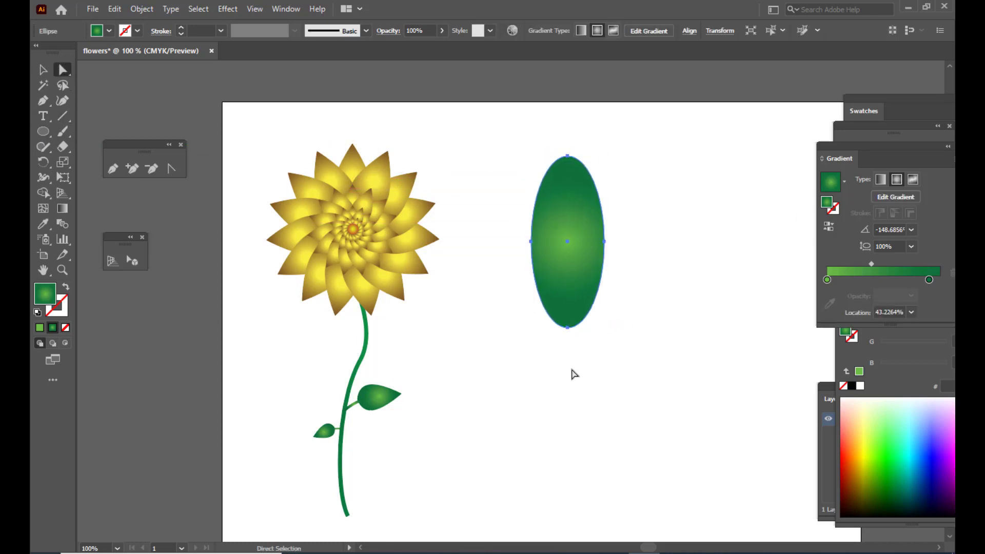
{"action": "left_click", "coordinate": [567, 329]}
{"action": "left_click", "coordinate": [595, 354]}
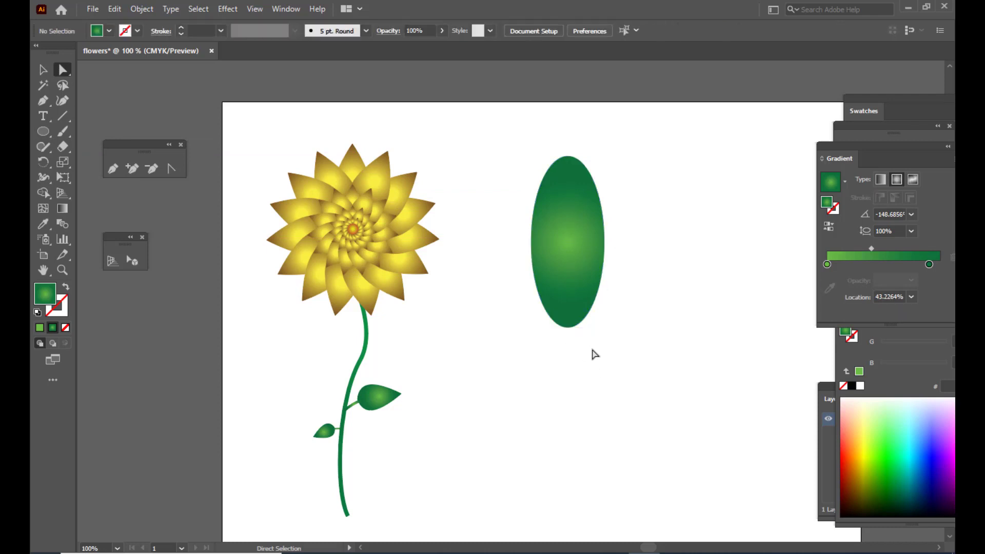
{"action": "left_click", "coordinate": [568, 328]}
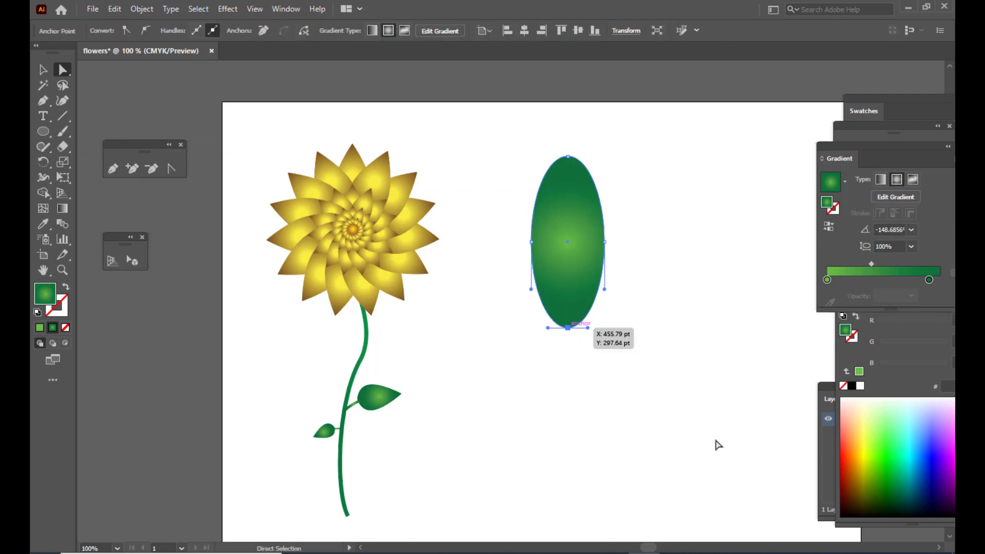
{"action": "left_click", "coordinate": [128, 32]}
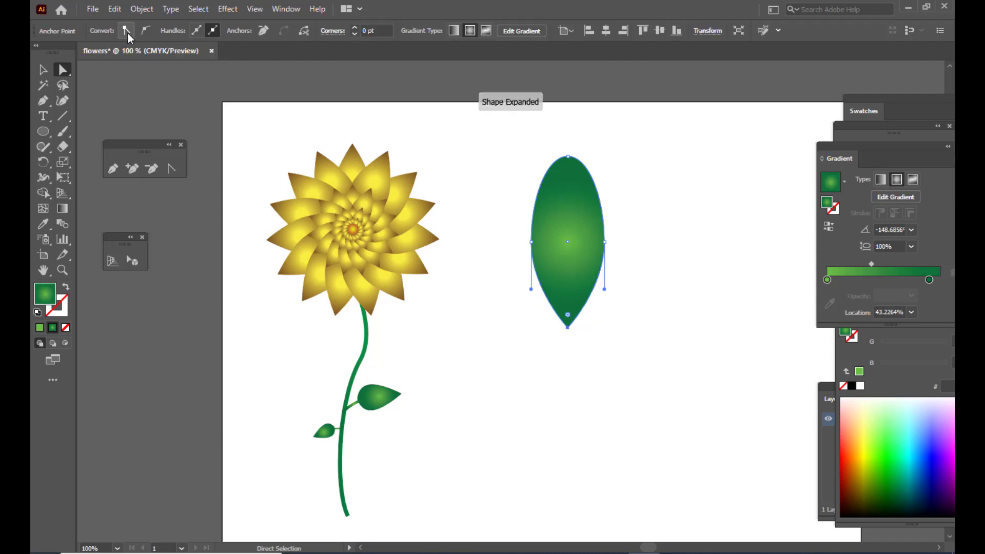
Step: Lengthen both direction handles of the petal's top anchor horizontally to broaden its rounded top
{"action": "left_click", "coordinate": [582, 160]}
{"action": "left_click", "coordinate": [567, 156]}
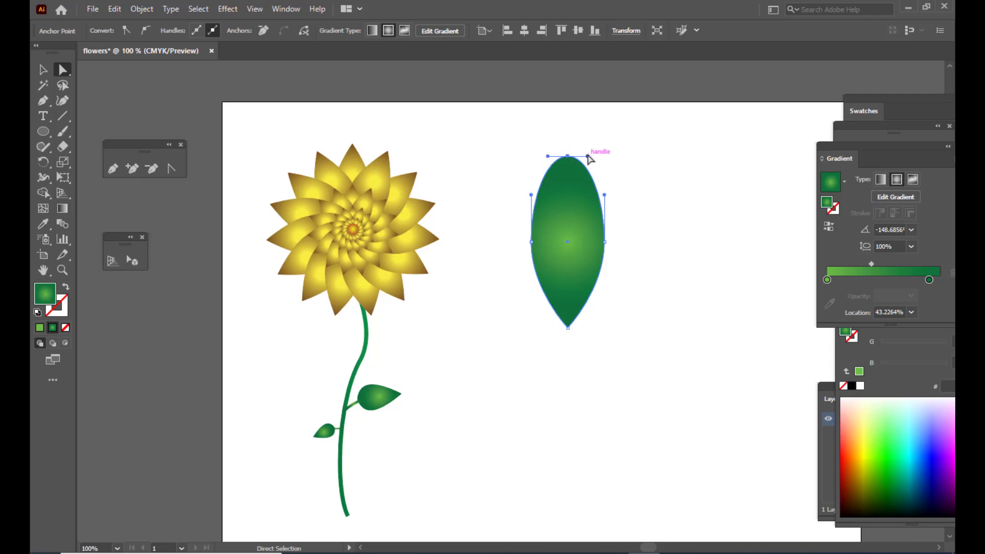
{"action": "left_click_drag", "start_coordinate": [588, 156], "coordinate": [616, 160]}
{"action": "left_click_drag", "start_coordinate": [531, 156], "coordinate": [522, 154]}
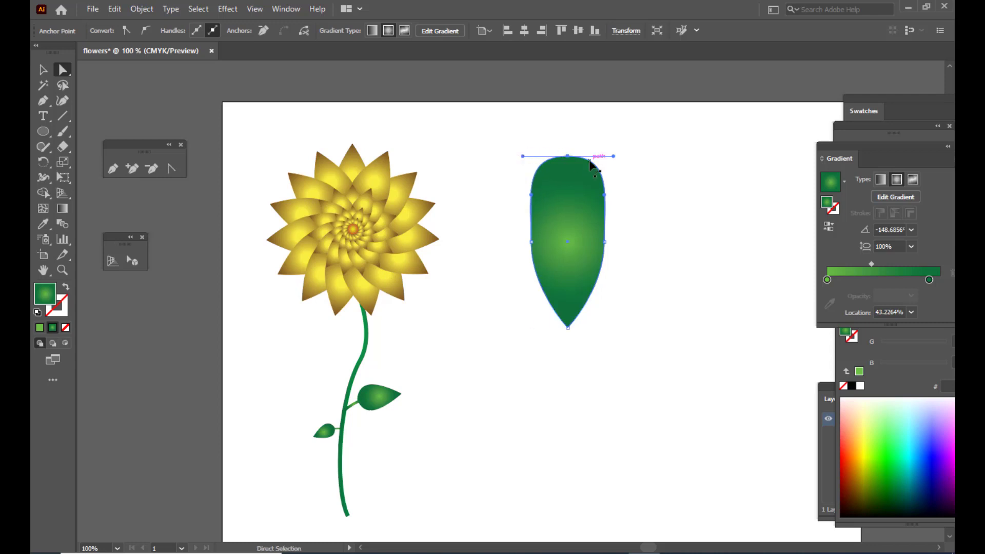
{"action": "left_click_drag", "start_coordinate": [613, 156], "coordinate": [617, 156]}
{"action": "left_click_drag", "start_coordinate": [522, 156], "coordinate": [517, 159]}
Step: Angle the upper handles of the petal's two side anchors outward to form a symmetrical teardrop
{"action": "left_click", "coordinate": [605, 243]}
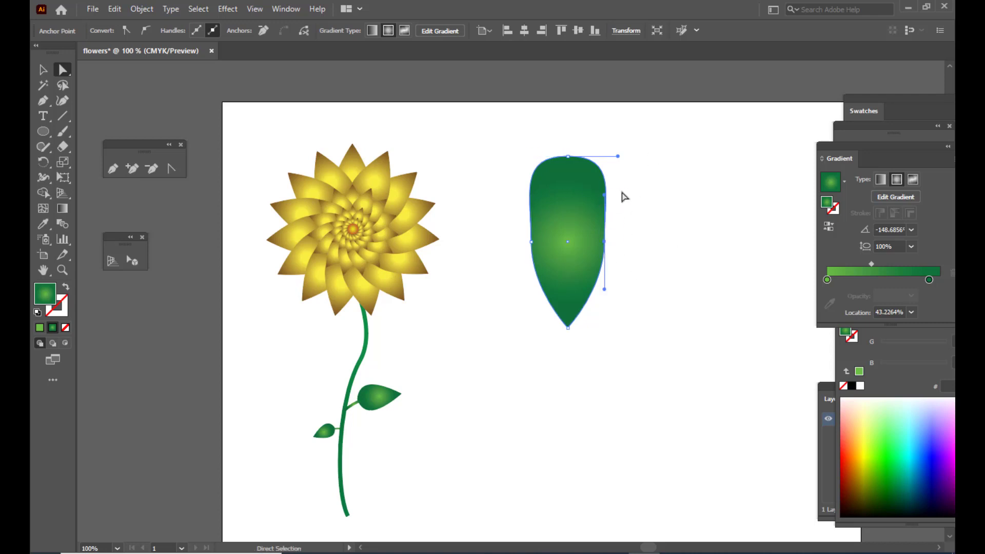
{"action": "left_click_drag", "start_coordinate": [605, 195], "coordinate": [621, 194]}
{"action": "left_click", "coordinate": [531, 241]}
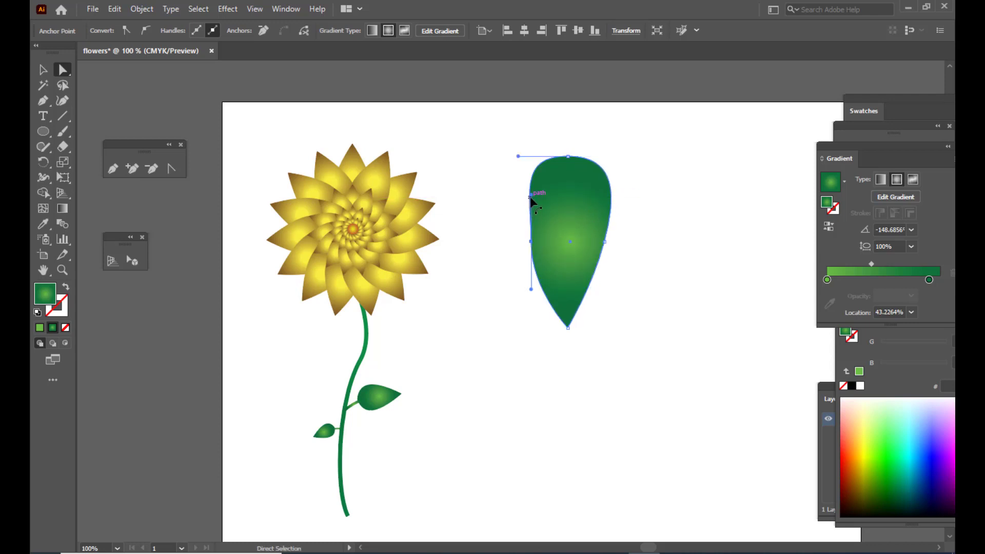
{"action": "left_click_drag", "start_coordinate": [532, 199], "coordinate": [521, 198]}
{"action": "left_click", "coordinate": [605, 241]}
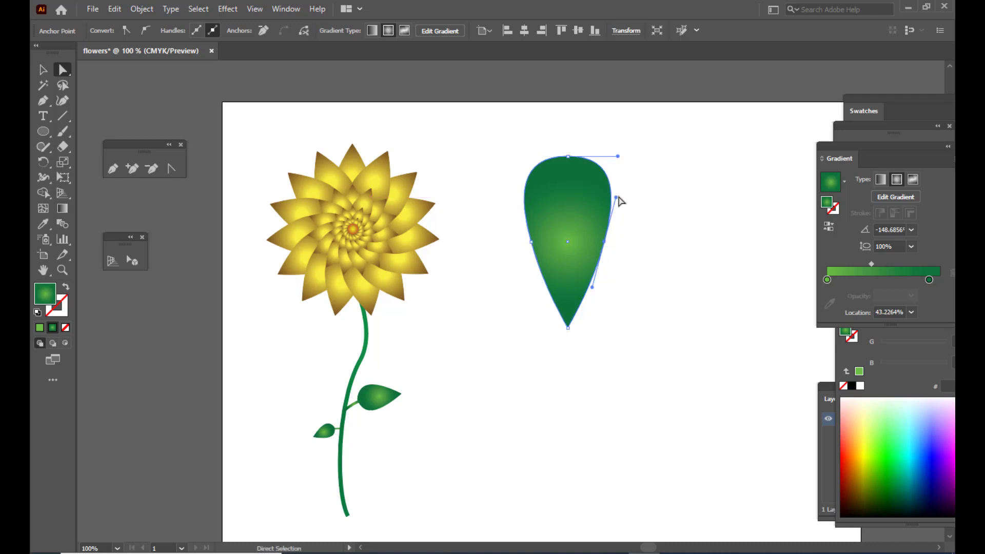
{"action": "left_click_drag", "start_coordinate": [617, 197], "coordinate": [619, 198]}
{"action": "left_click", "coordinate": [529, 241]}
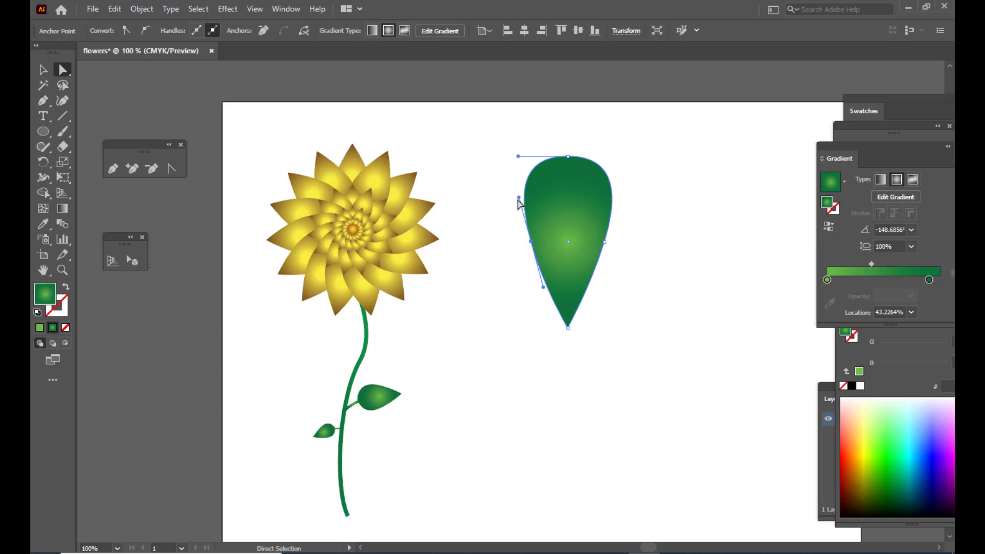
{"action": "left_click_drag", "start_coordinate": [518, 201], "coordinate": [519, 198]}
{"action": "left_click", "coordinate": [604, 241]}
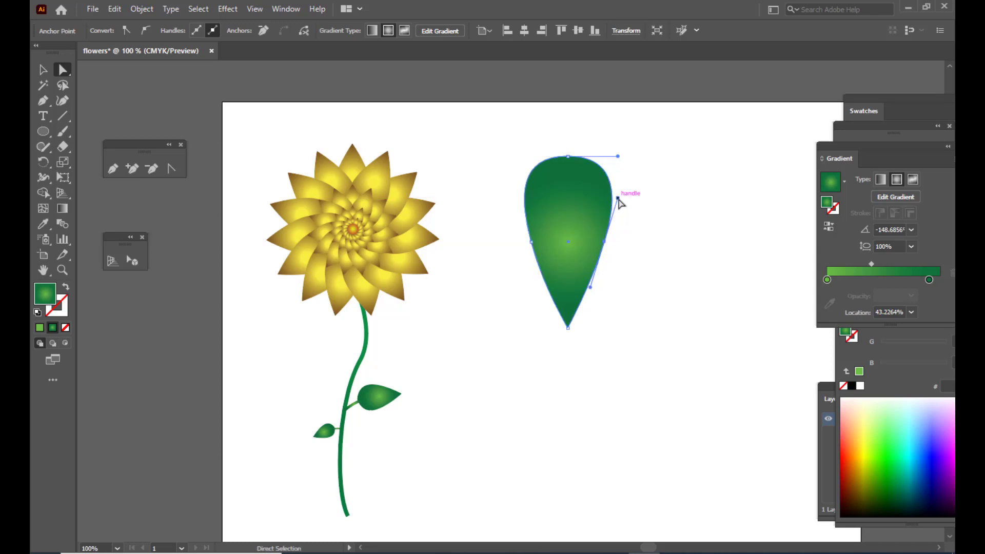
{"action": "left_click_drag", "start_coordinate": [618, 199], "coordinate": [618, 198]}
{"action": "left_click", "coordinate": [667, 267]}
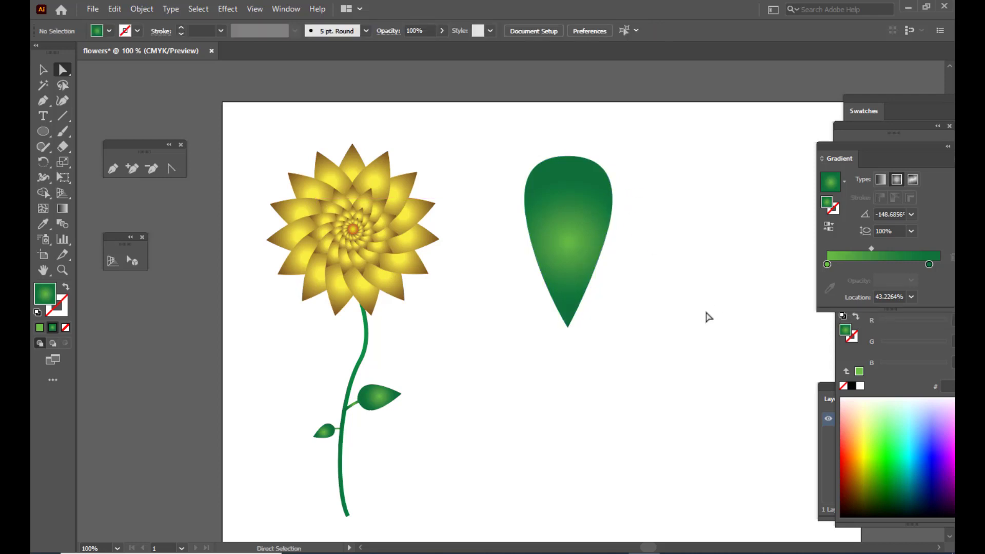
Step: Fine-tune the upper handles of both side anchors slightly farther outward to even out the petal's widest part
{"action": "left_click", "coordinate": [543, 265]}
{"action": "left_click", "coordinate": [530, 241]}
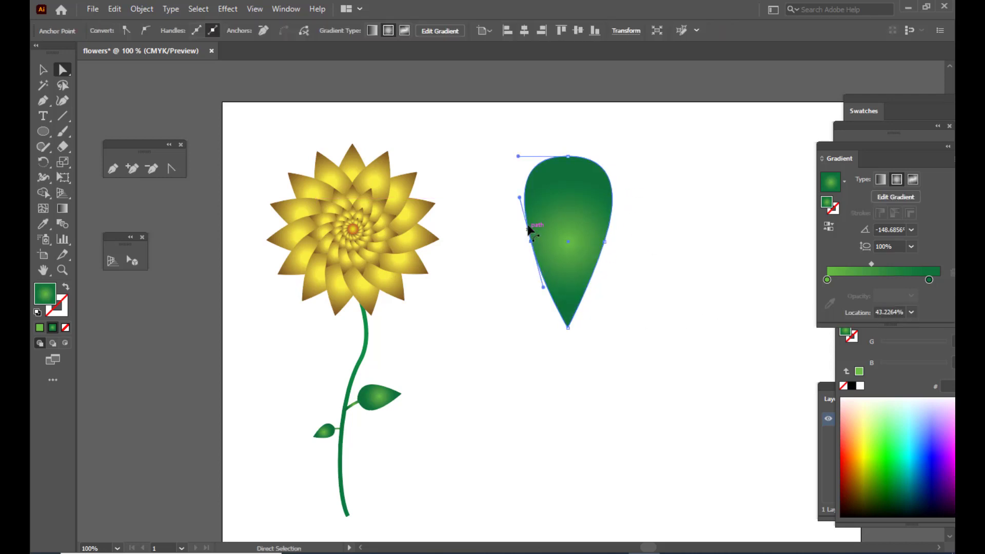
{"action": "left_click_drag", "start_coordinate": [519, 198], "coordinate": [516, 199]}
{"action": "left_click", "coordinate": [605, 242]}
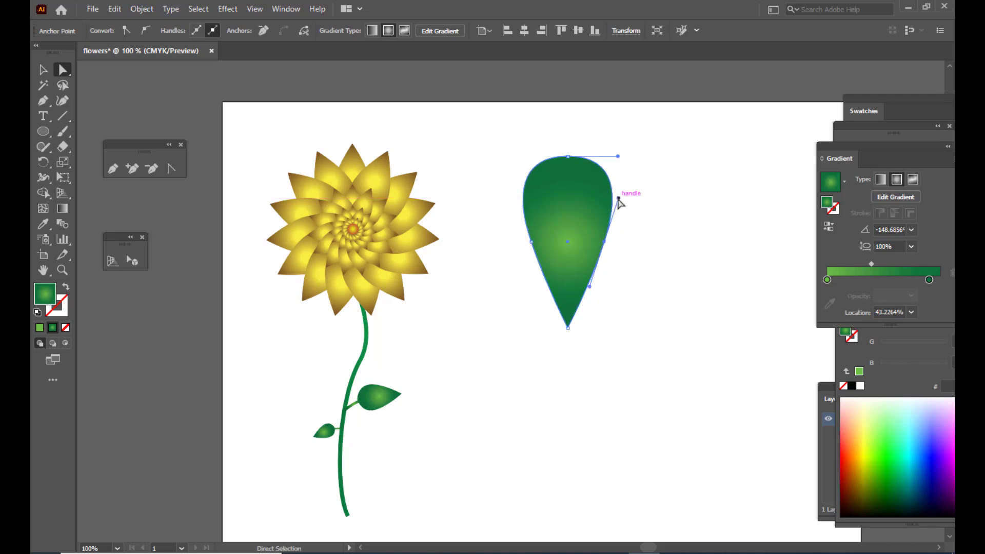
{"action": "left_click_drag", "start_coordinate": [618, 199], "coordinate": [619, 198]}
{"action": "left_click", "coordinate": [659, 246]}
Step: Recolour the petal's radial gradient with a yellow centre and orange-brown outer stop, and move the outer stop to about 99%
{"action": "left_click", "coordinate": [554, 172]}
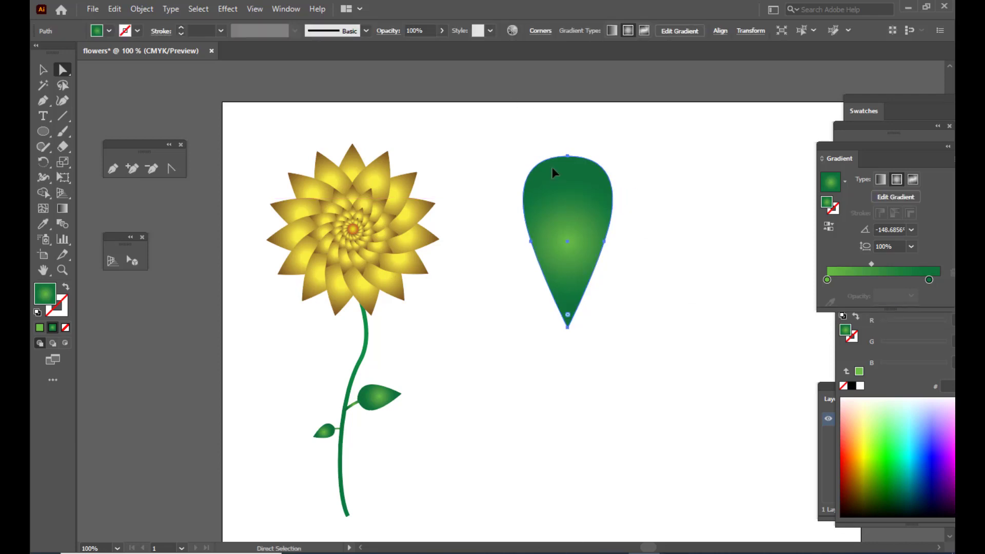
{"action": "key", "text": "v"}
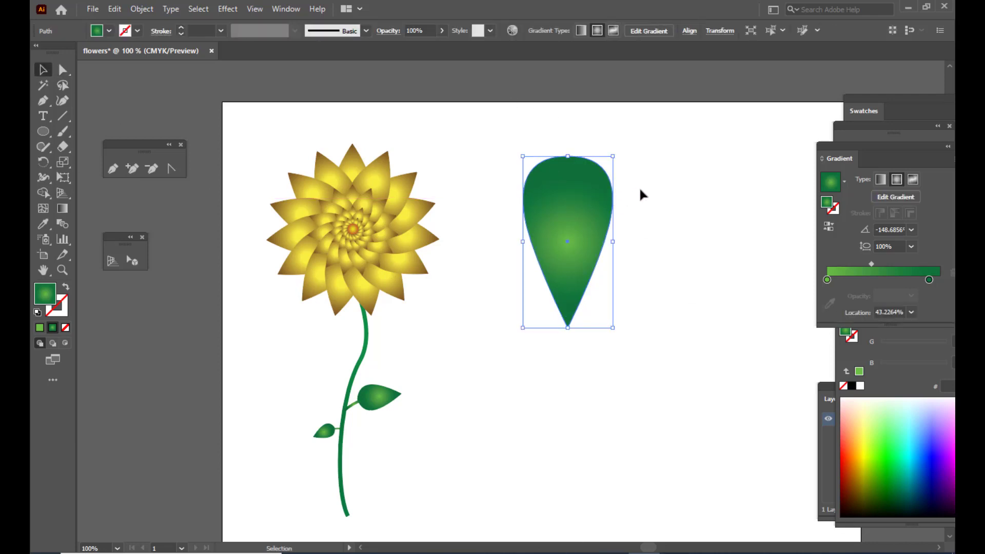
{"action": "left_click_drag", "start_coordinate": [839, 146], "coordinate": [751, 135]}
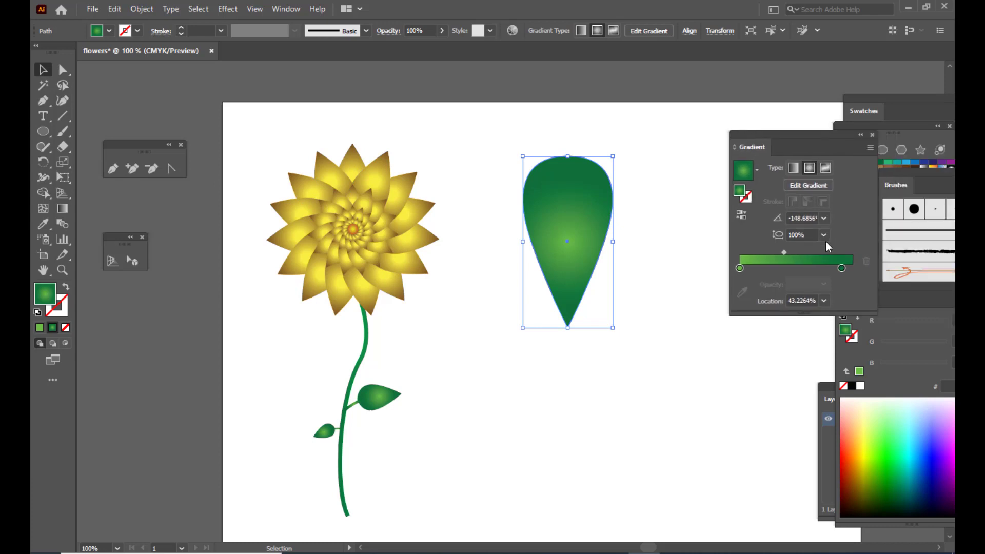
{"action": "left_click", "coordinate": [841, 268]}
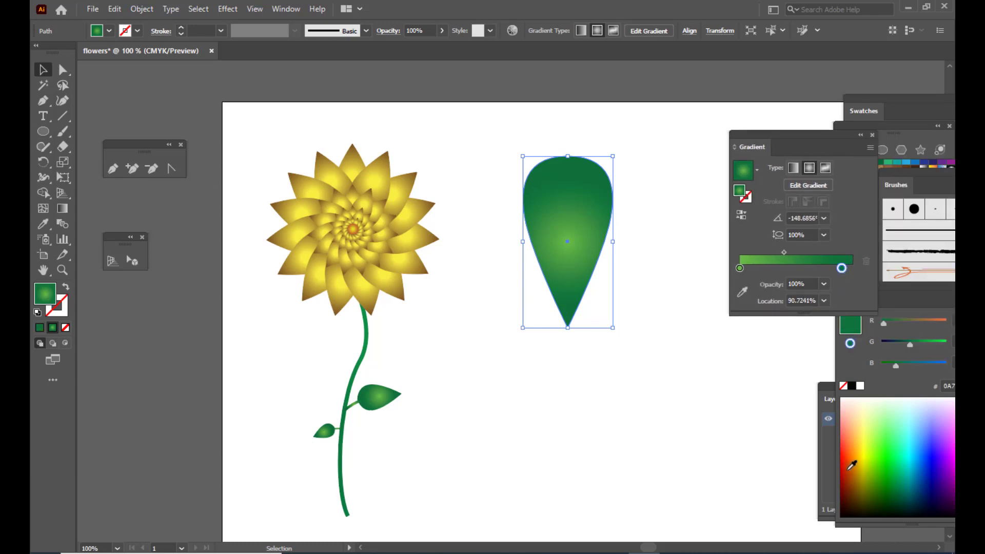
{"action": "left_click", "coordinate": [855, 472]}
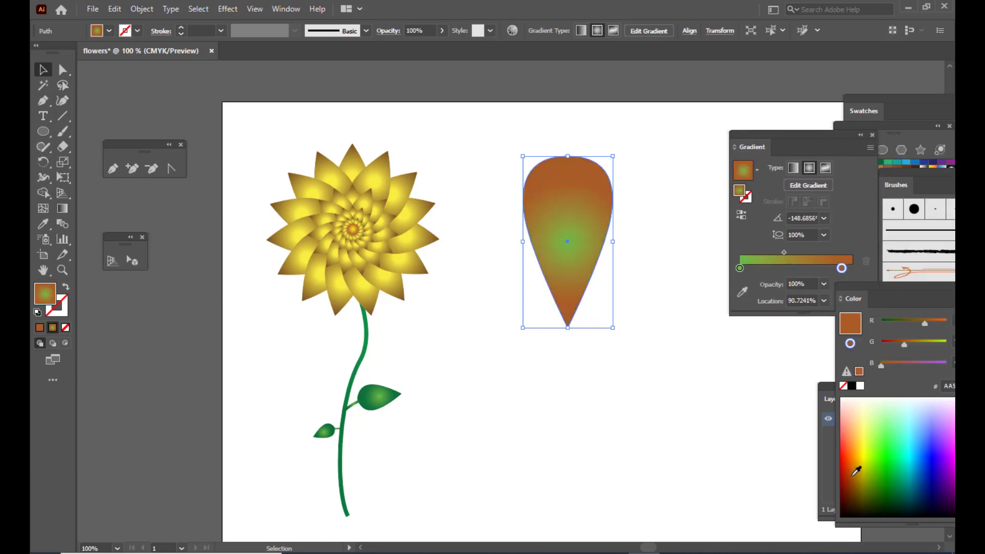
{"action": "left_click", "coordinate": [739, 268]}
{"action": "left_click", "coordinate": [869, 443]}
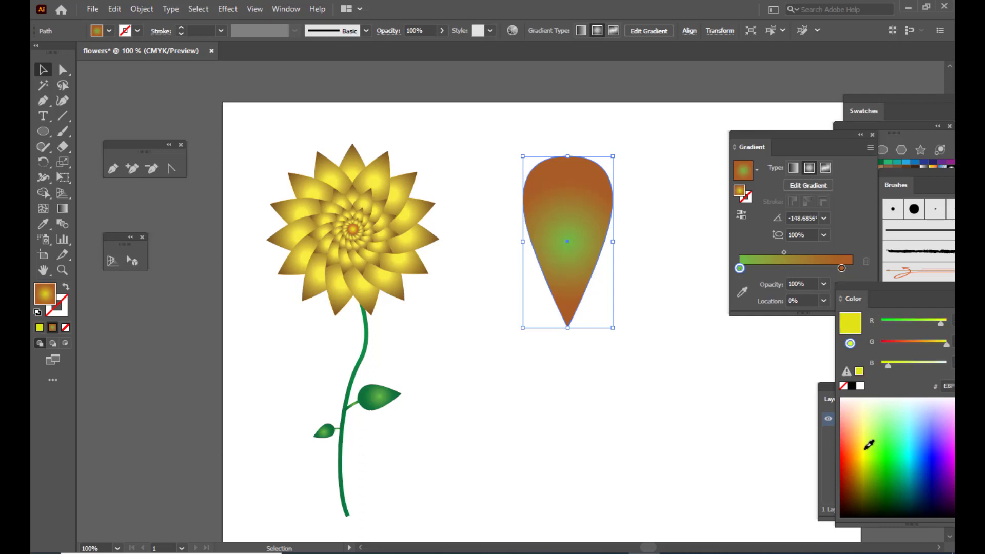
{"action": "left_click_drag", "start_coordinate": [750, 138], "coordinate": [758, 136]}
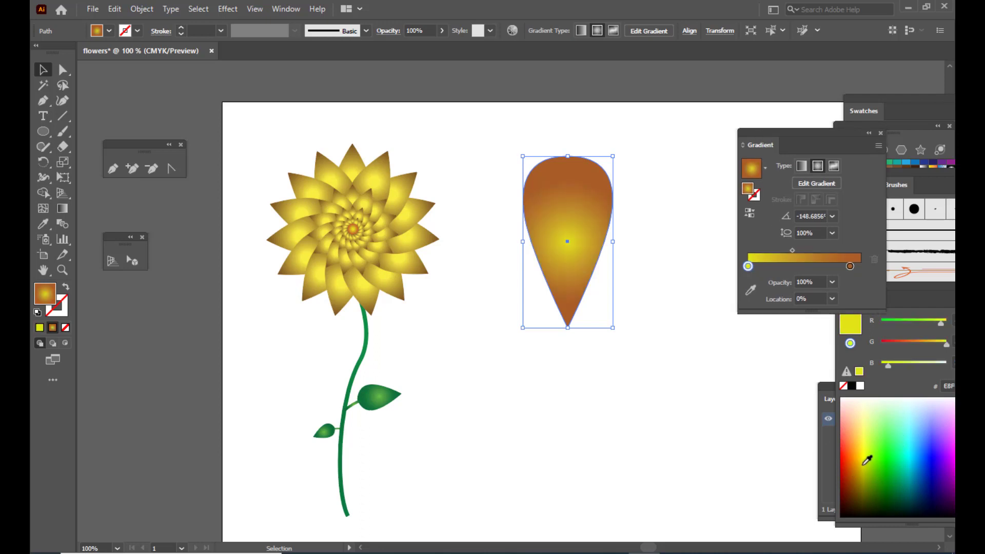
{"action": "left_click_drag", "start_coordinate": [850, 267], "coordinate": [860, 267]}
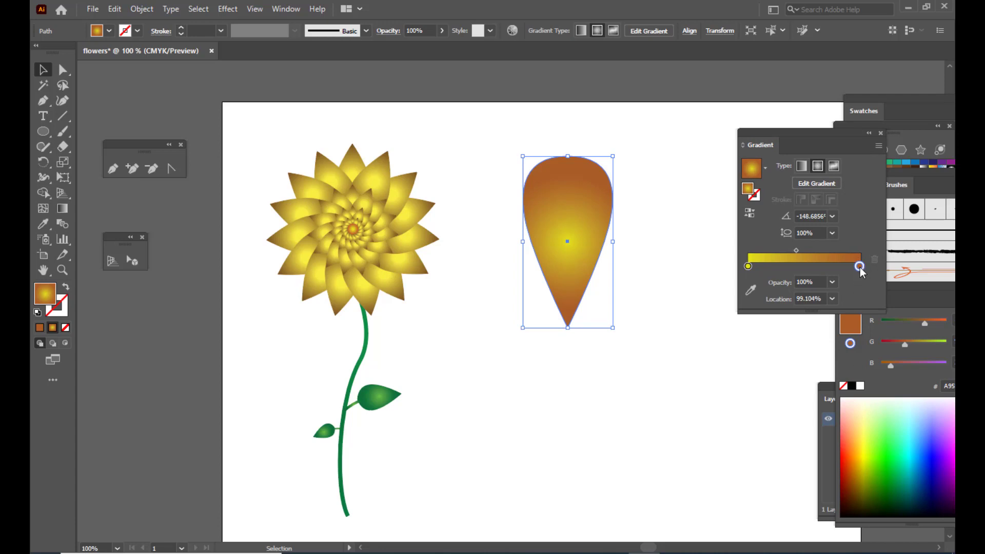
Step: Recolour the petal gradient's outer stop bright orange, move it to 100%, and set the gradient midpoint to about 44%
{"action": "left_click", "coordinate": [855, 453]}
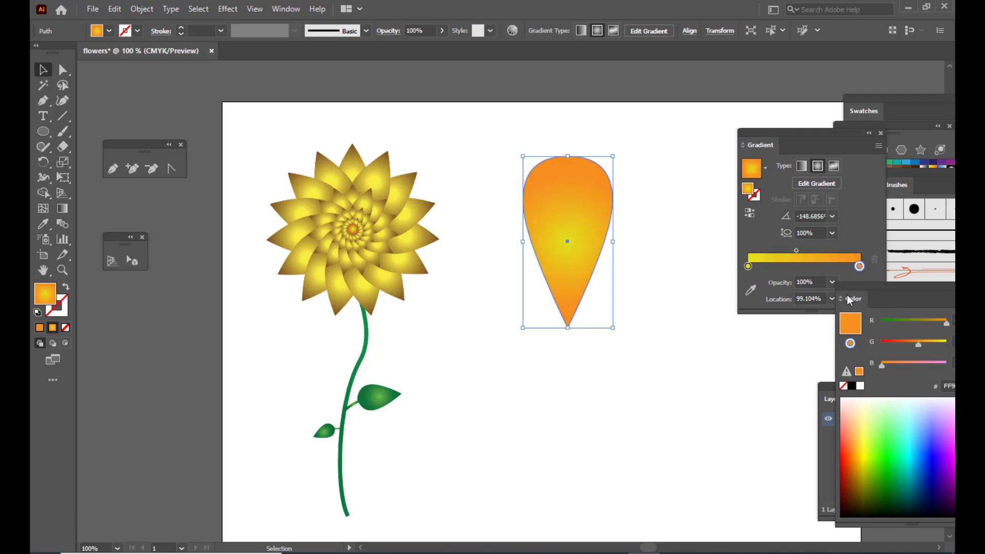
{"action": "left_click_drag", "start_coordinate": [860, 267], "coordinate": [866, 267]}
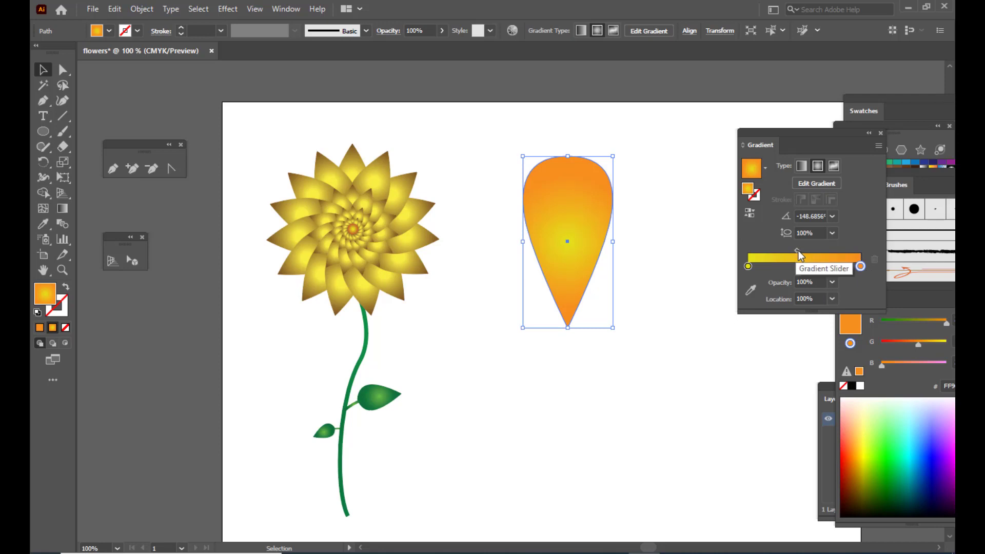
{"action": "left_click_drag", "start_coordinate": [798, 251], "coordinate": [812, 250]}
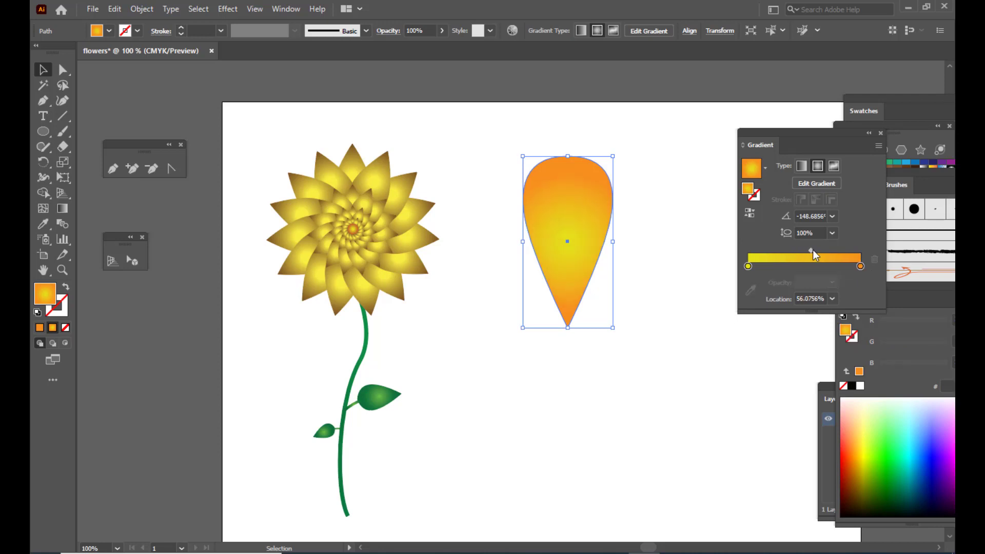
{"action": "left_click_drag", "start_coordinate": [748, 266], "coordinate": [748, 266]}
{"action": "left_click_drag", "start_coordinate": [811, 252], "coordinate": [796, 251]}
{"action": "left_click", "coordinate": [658, 236]}
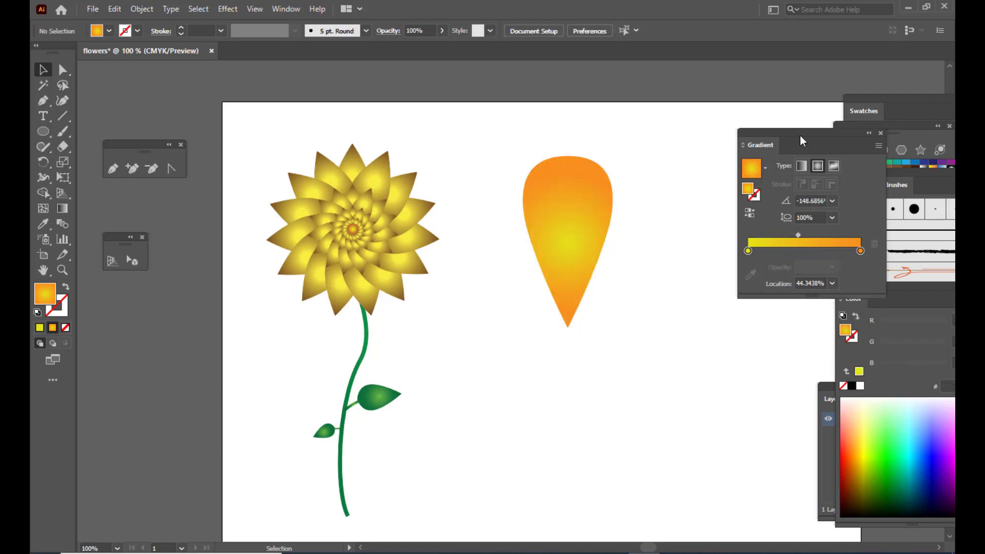
Step: Scale the petal down proportionally and place it in the upper part of the artboard beside the first flower
{"action": "left_click_drag", "start_coordinate": [758, 131], "coordinate": [831, 143]}
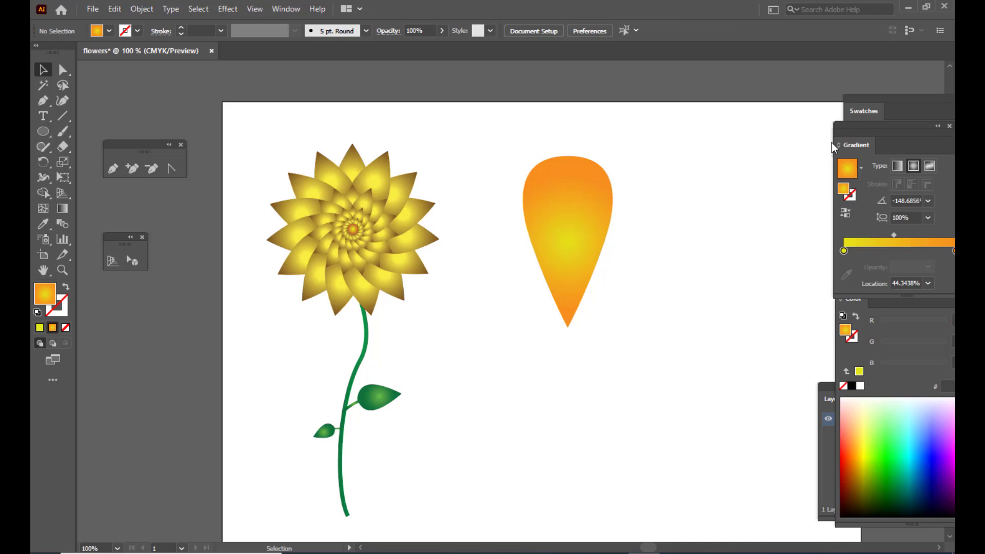
{"action": "left_click", "coordinate": [577, 222]}
{"action": "left_click_drag", "start_coordinate": [582, 204], "coordinate": [613, 199]}
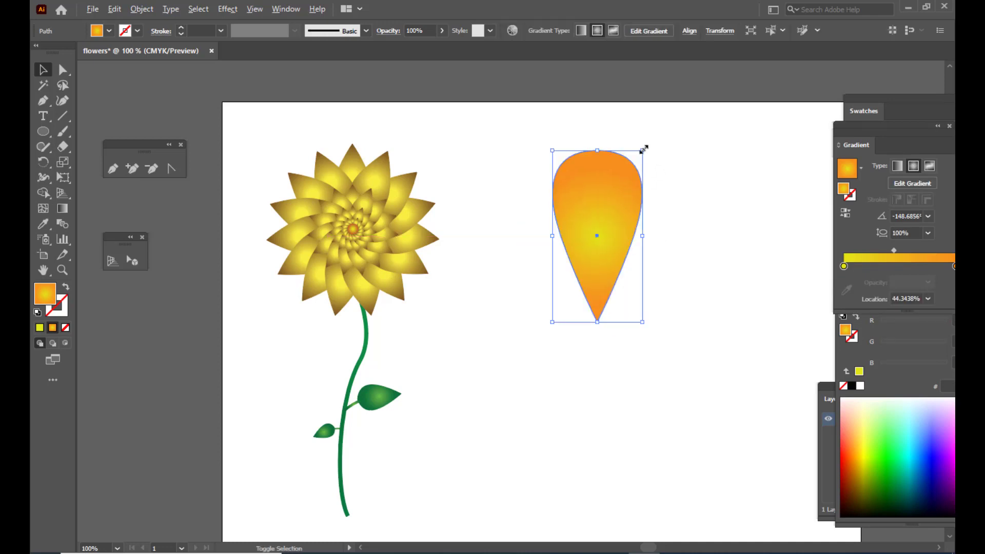
{"action": "left_click_drag", "start_coordinate": [642, 151], "coordinate": [626, 172]}
{"action": "left_click_drag", "start_coordinate": [596, 213], "coordinate": [563, 171]}
{"action": "left_click_drag", "start_coordinate": [592, 248], "coordinate": [598, 254]}
{"action": "left_click_drag", "start_coordinate": [579, 206], "coordinate": [588, 189]}
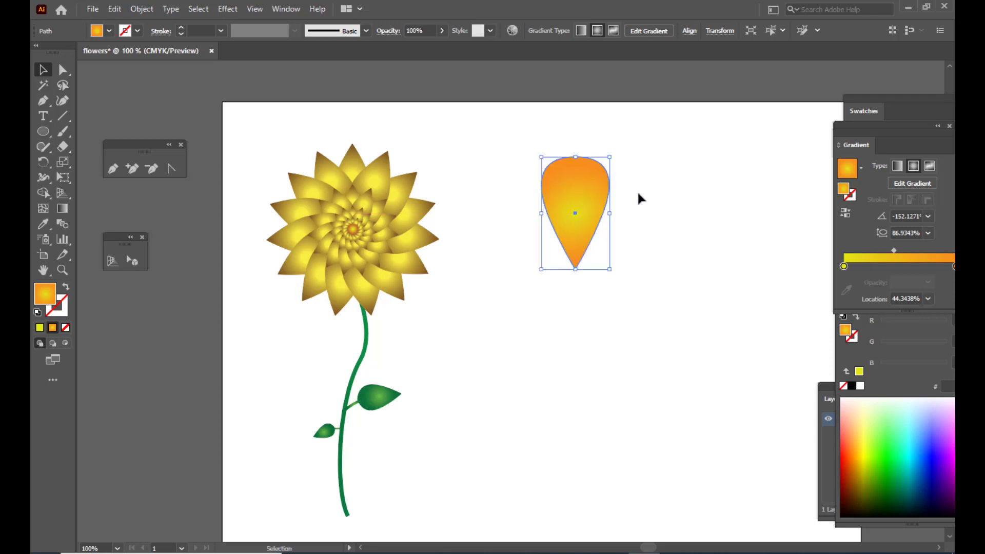
{"action": "left_click", "coordinate": [637, 190]}
{"action": "left_click", "coordinate": [574, 188]}
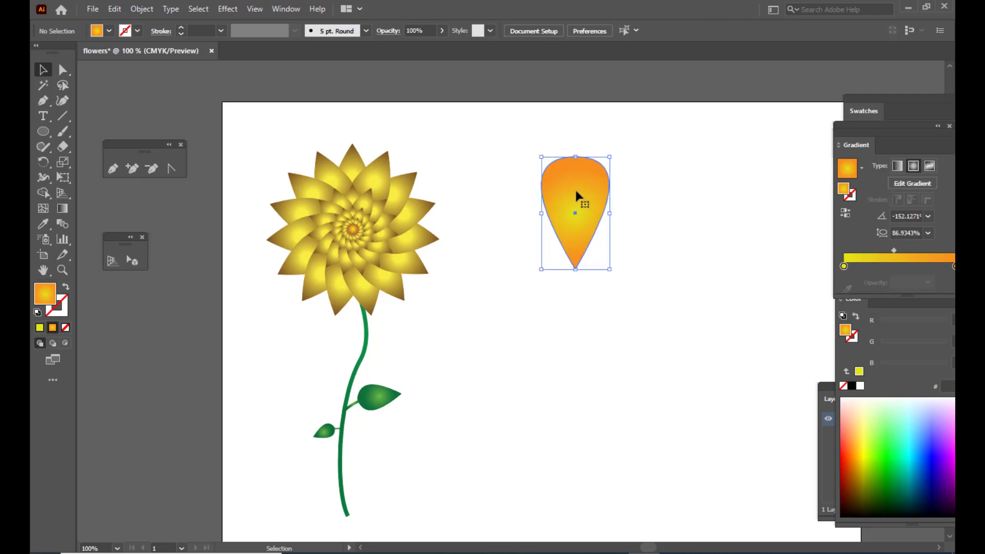
{"action": "left_click", "coordinate": [703, 189]}
Step: Start a Transform effect on the orange petal with a rotation angle of 60°
{"action": "left_click", "coordinate": [578, 198]}
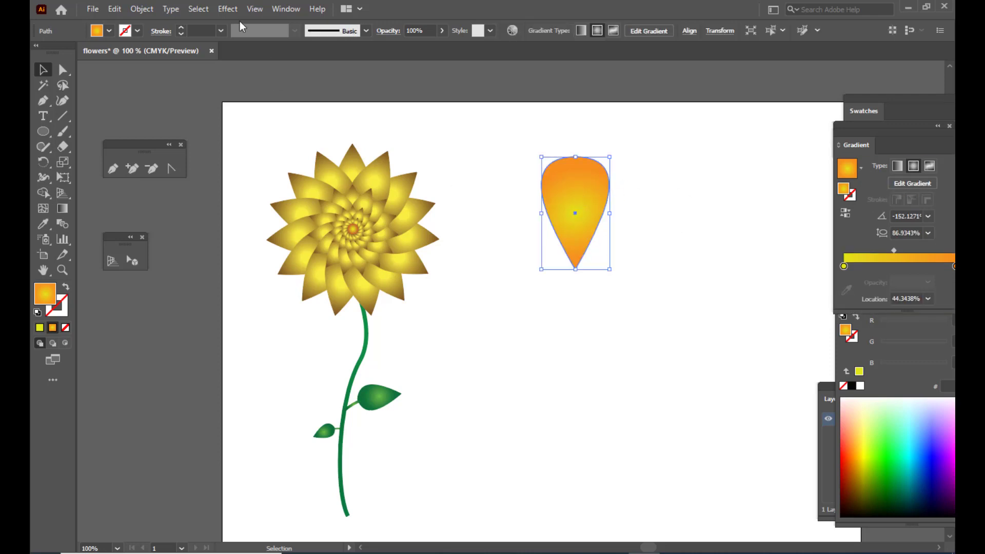
{"action": "left_click", "coordinate": [229, 10]}
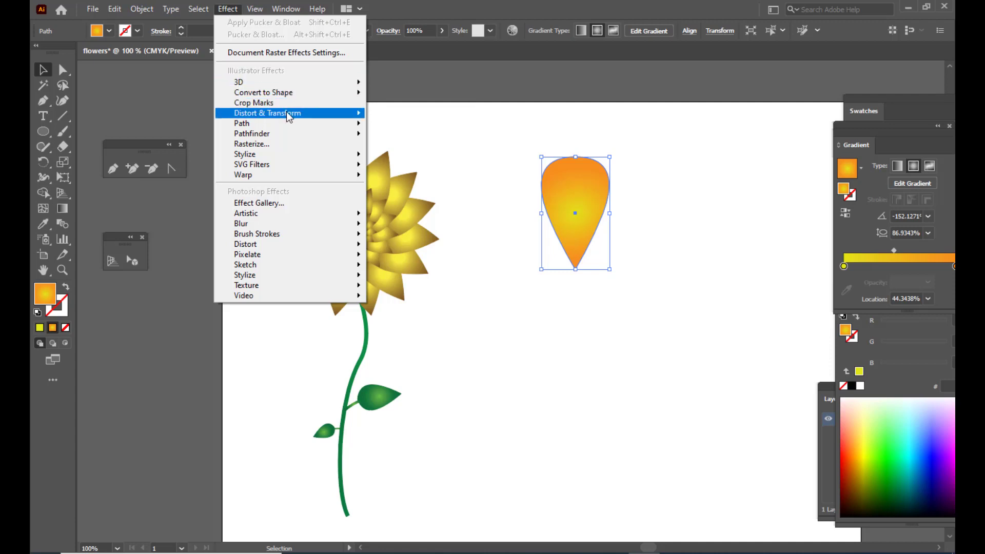
{"action": "mouse_move", "coordinate": [287, 115]}
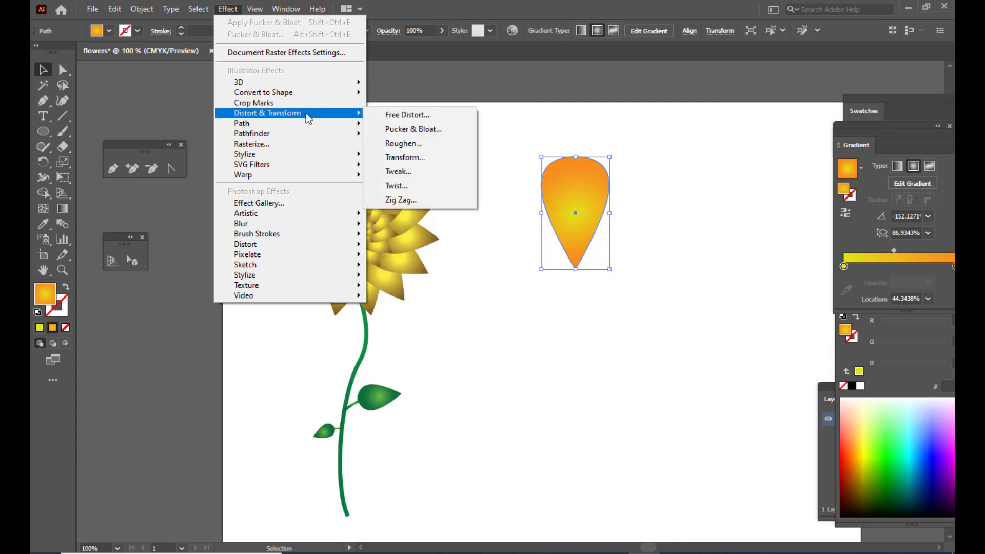
{"action": "left_click", "coordinate": [444, 160]}
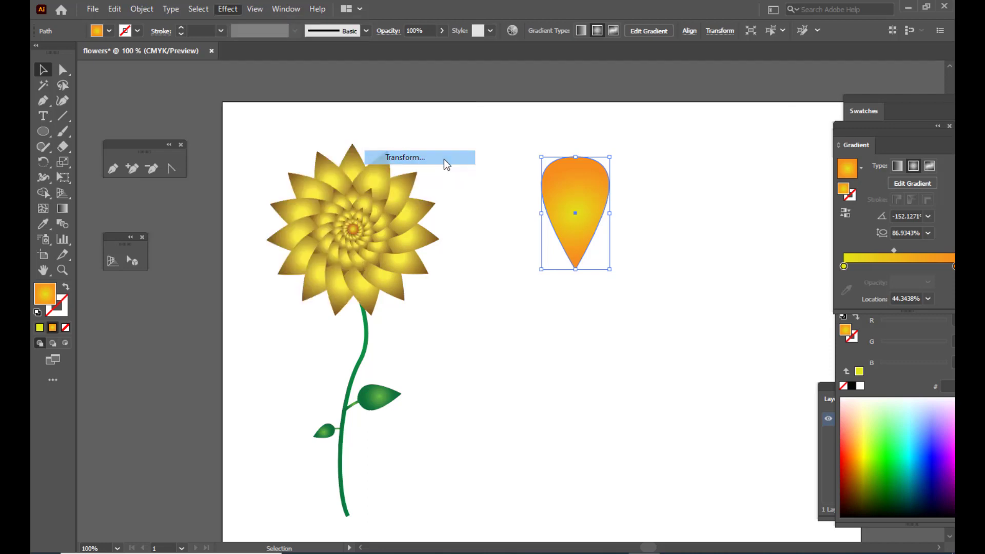
{"action": "mouse_move", "coordinate": [794, 52]}
{"action": "left_mouse_down"}
{"action": "mouse_move", "coordinate": [724, 49]}
{"action": "mouse_move", "coordinate": [787, 58]}
{"action": "left_mouse_up"}
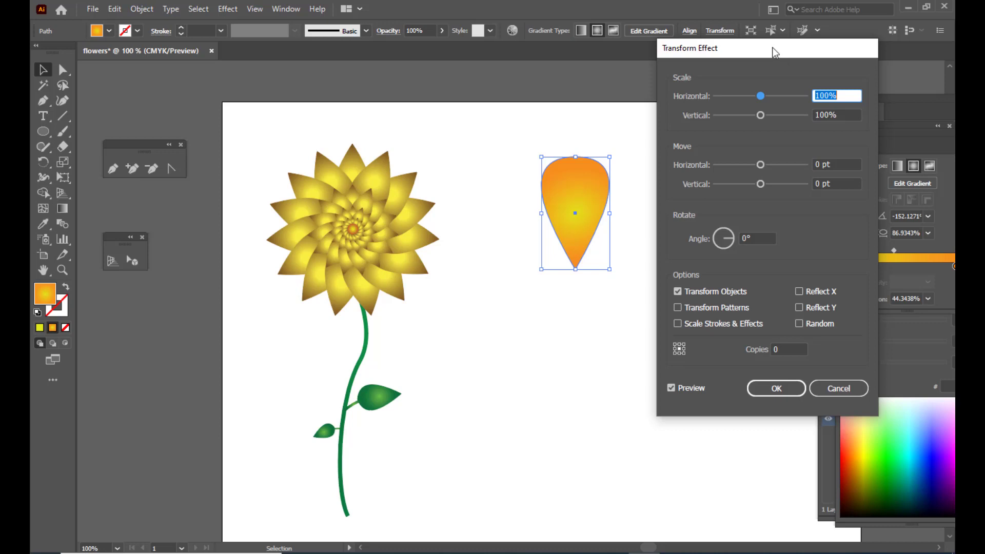
{"action": "left_click_drag", "start_coordinate": [786, 57], "coordinate": [753, 21]}
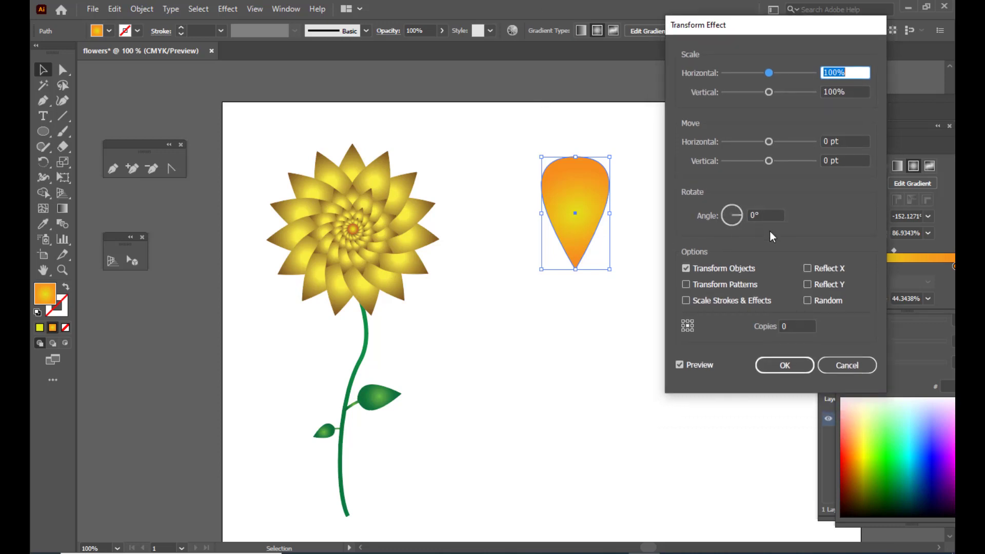
{"action": "left_click", "coordinate": [766, 215]}
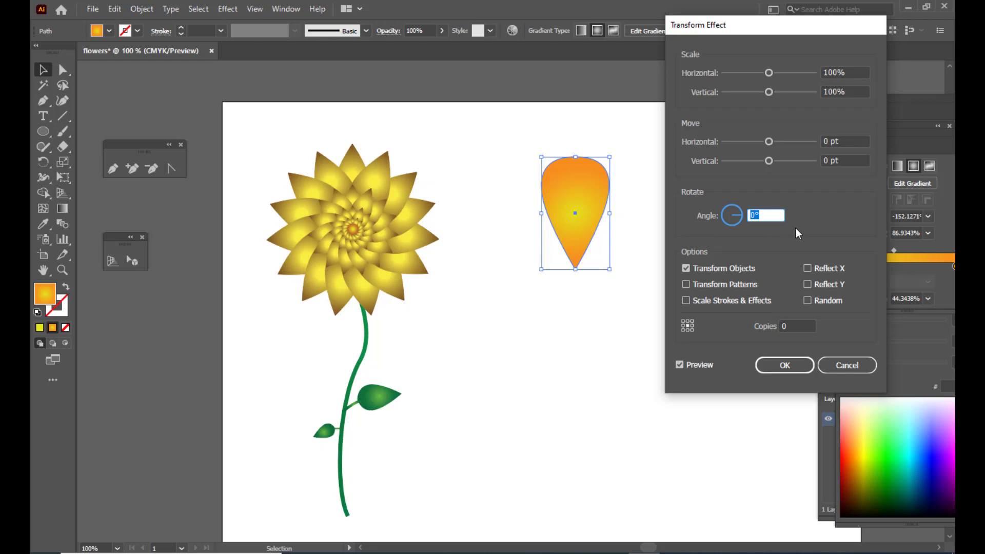
{"action": "type", "text": "60"}
{"action": "left_click", "coordinate": [864, 160]}
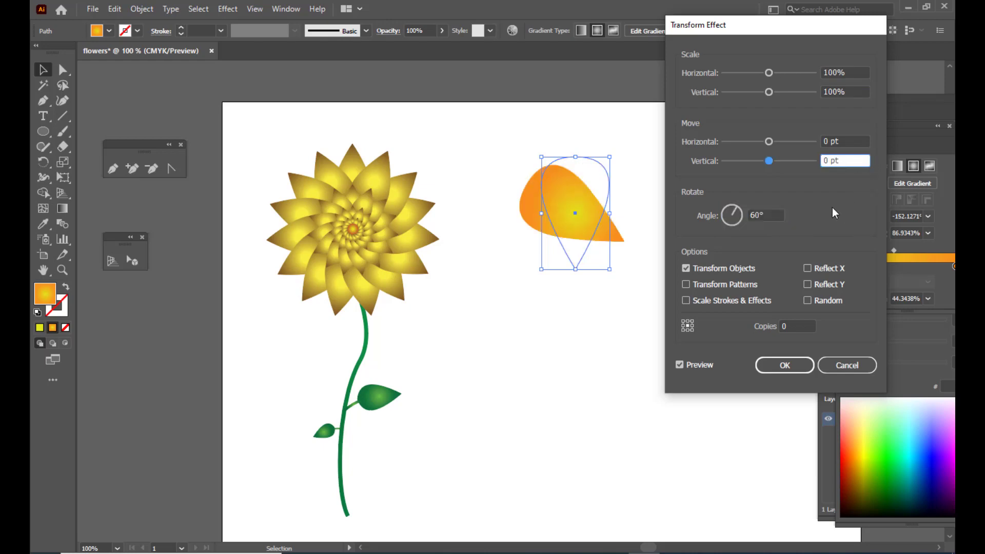
Step: Set 6 copies and the bottom-centre reference point in the Transform effect, and apply it to form a flower around the petal's tip
{"action": "left_click", "coordinate": [757, 326]}
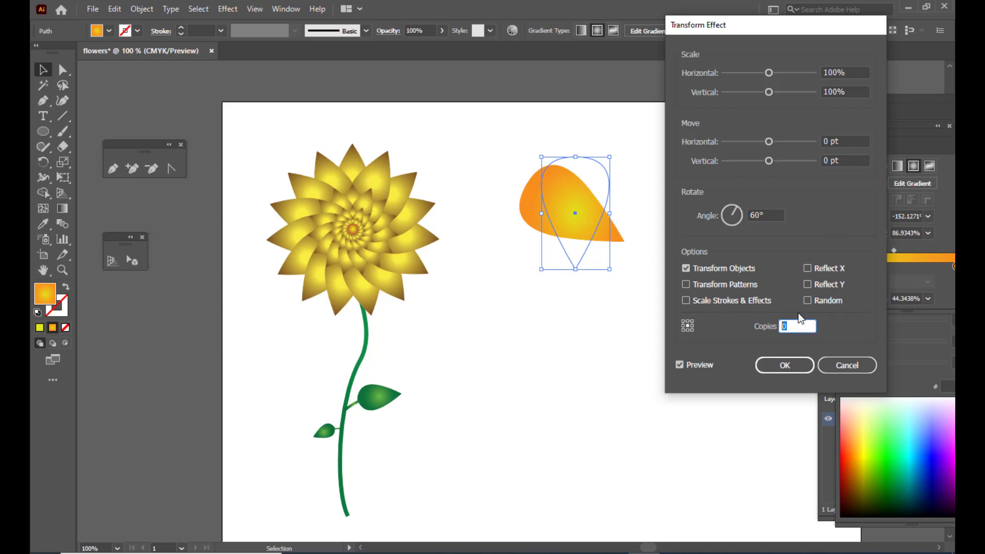
{"action": "type", "text": "6"}
{"action": "left_click", "coordinate": [773, 214]}
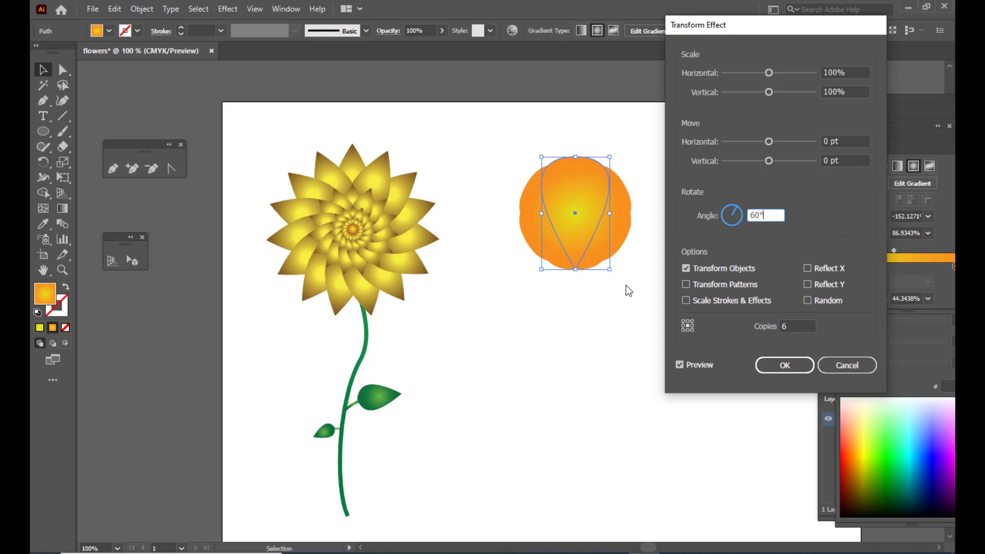
{"action": "left_click", "coordinate": [687, 330]}
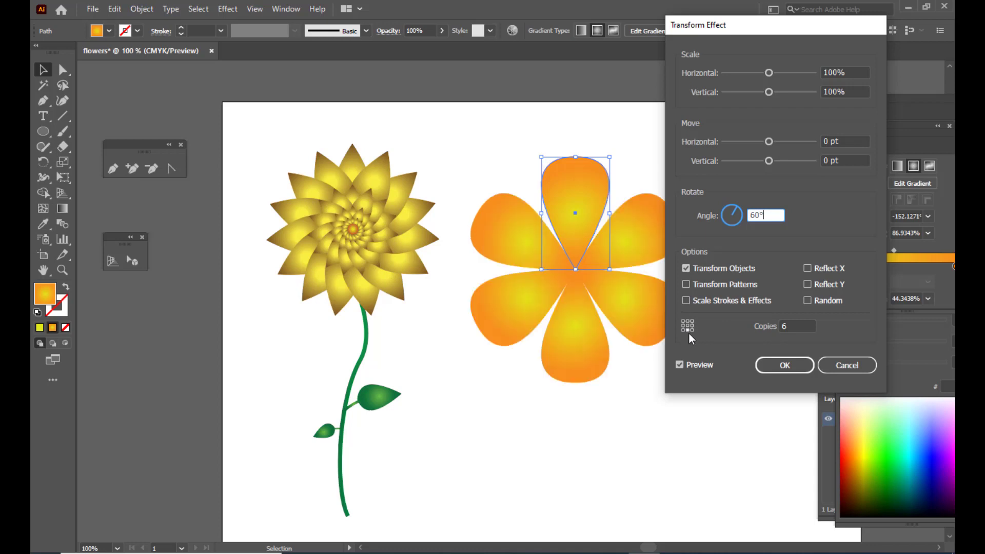
{"action": "left_click_drag", "start_coordinate": [742, 23], "coordinate": [752, 22]}
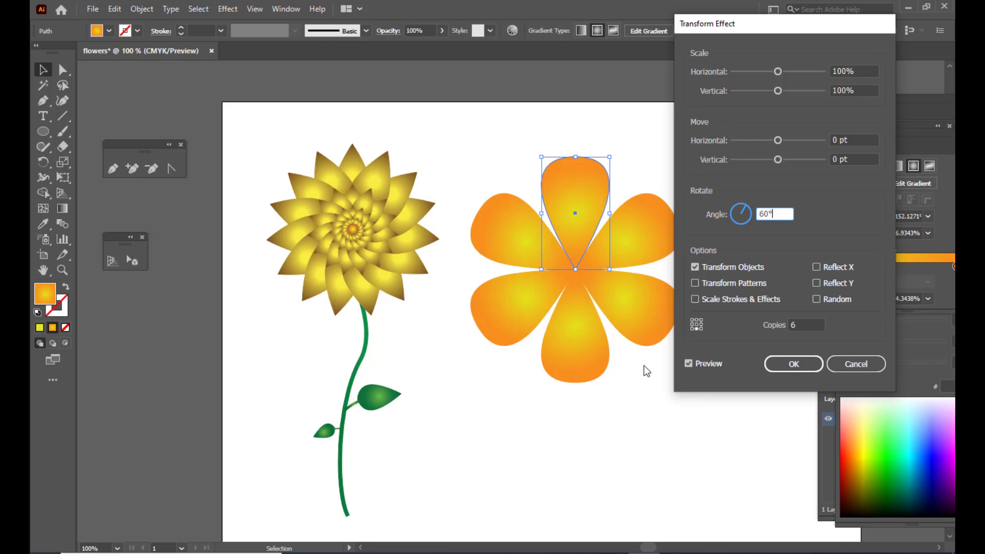
{"action": "left_click", "coordinate": [792, 364]}
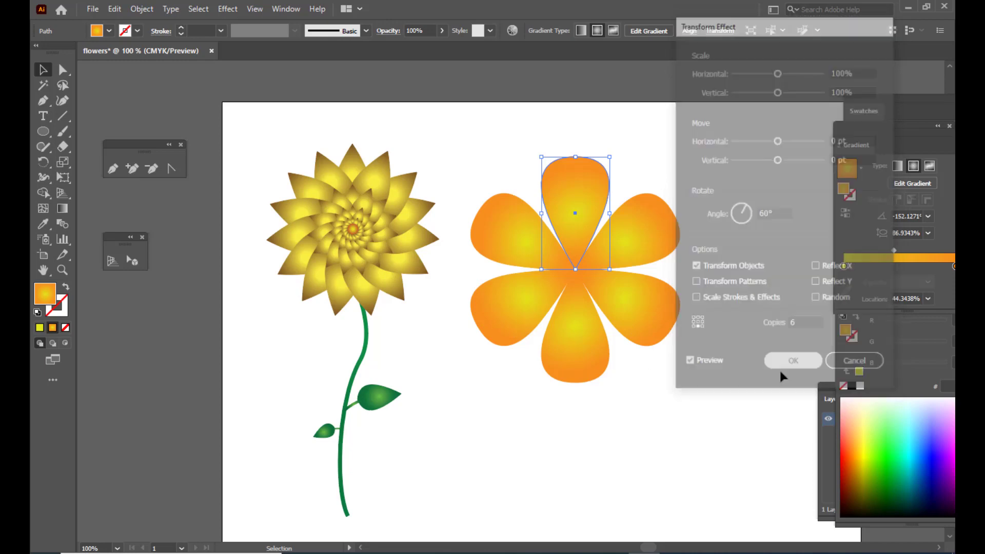
{"action": "left_click", "coordinate": [658, 432]}
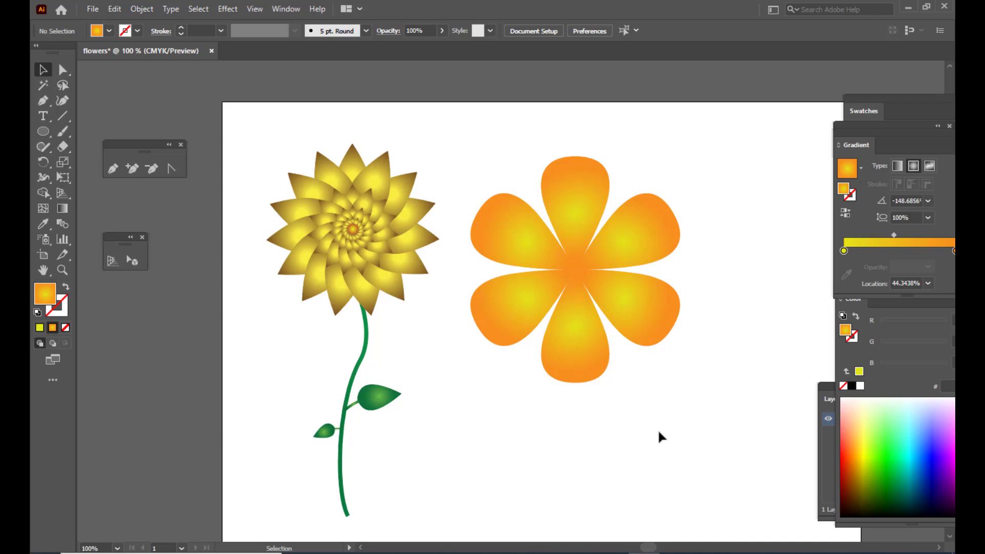
{"action": "left_click_drag", "start_coordinate": [593, 107], "coordinate": [698, 188]}
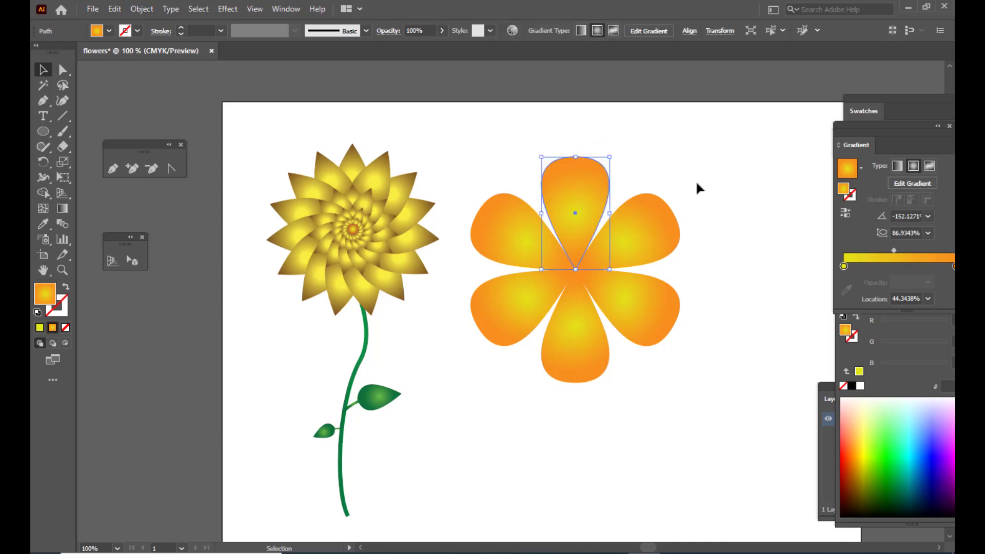
{"action": "left_click", "coordinate": [698, 188]}
{"action": "left_click", "coordinate": [600, 202]}
{"action": "left_click", "coordinate": [645, 147]}
{"action": "left_click", "coordinate": [575, 185]}
{"action": "left_click", "coordinate": [632, 109]}
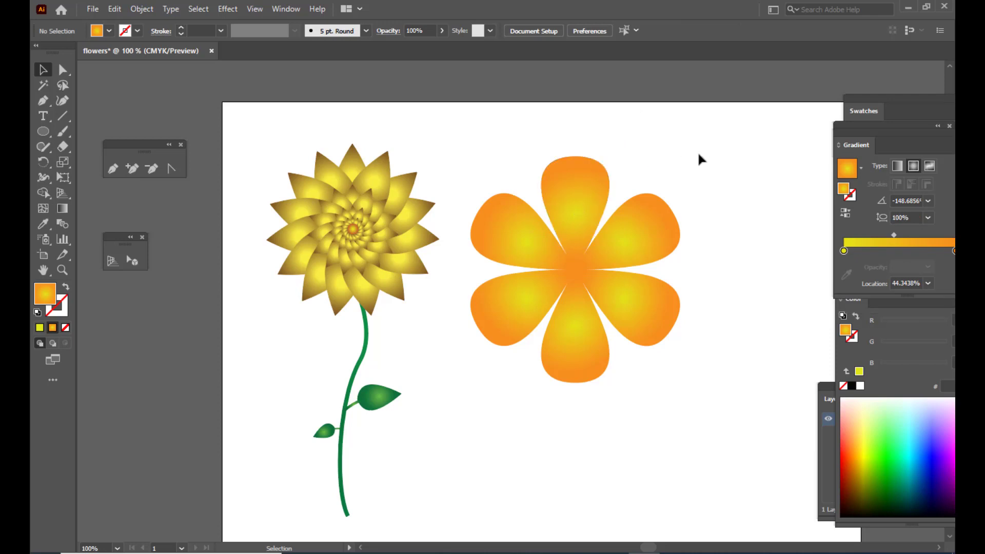
Step: Expand the appearance of the orange flower to turn its transformed copies into separate petal shapes
{"action": "left_click", "coordinate": [583, 235]}
{"action": "left_click", "coordinate": [143, 12]}
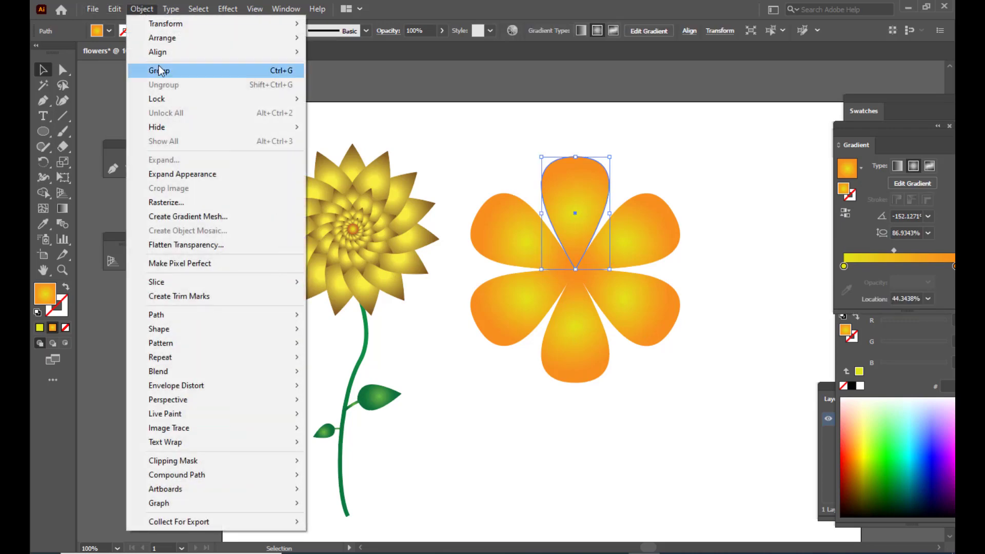
{"action": "left_click", "coordinate": [220, 175]}
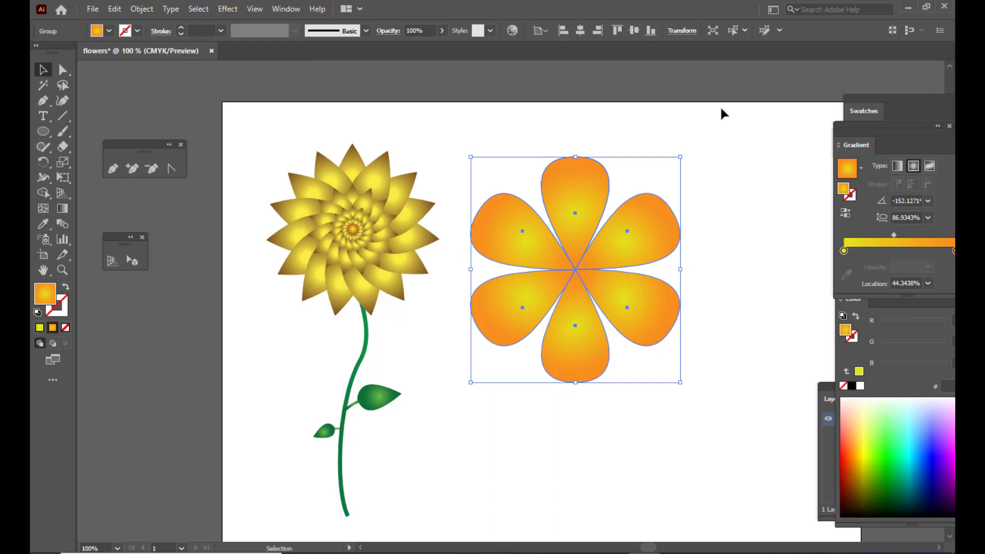
{"action": "left_click", "coordinate": [612, 170]}
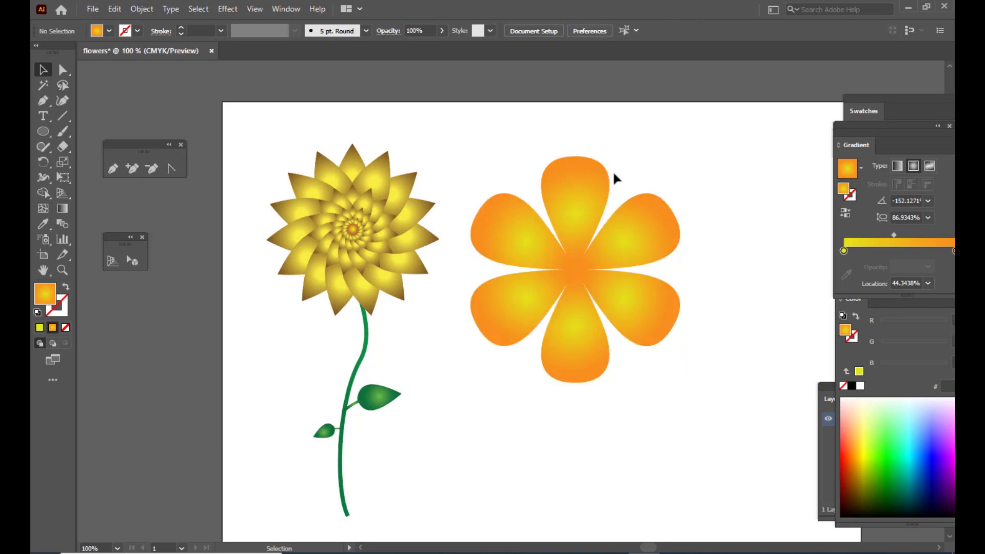
Step: Scale the orange flower down proportionally from its centre and move it up beside the first flower's head
{"action": "left_click", "coordinate": [592, 171]}
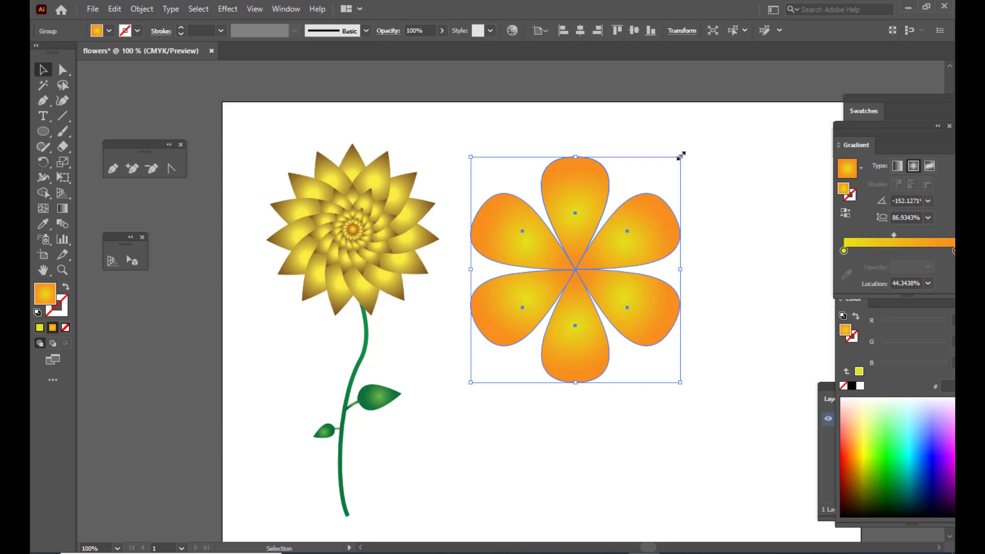
{"action": "key", "text": "shift"}
{"action": "left_click_drag", "start_coordinate": [682, 156], "coordinate": [646, 193]}
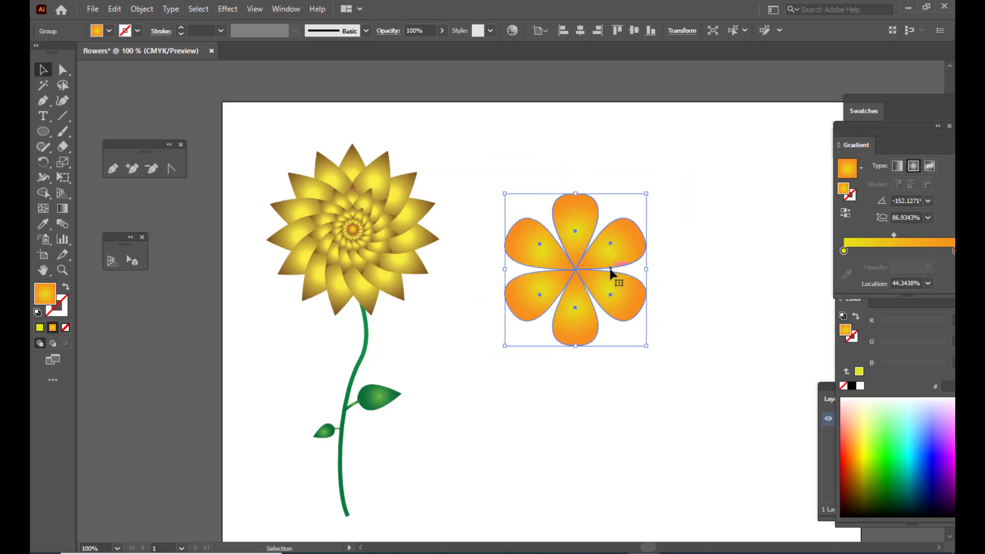
{"action": "left_click_drag", "start_coordinate": [610, 274], "coordinate": [584, 226]}
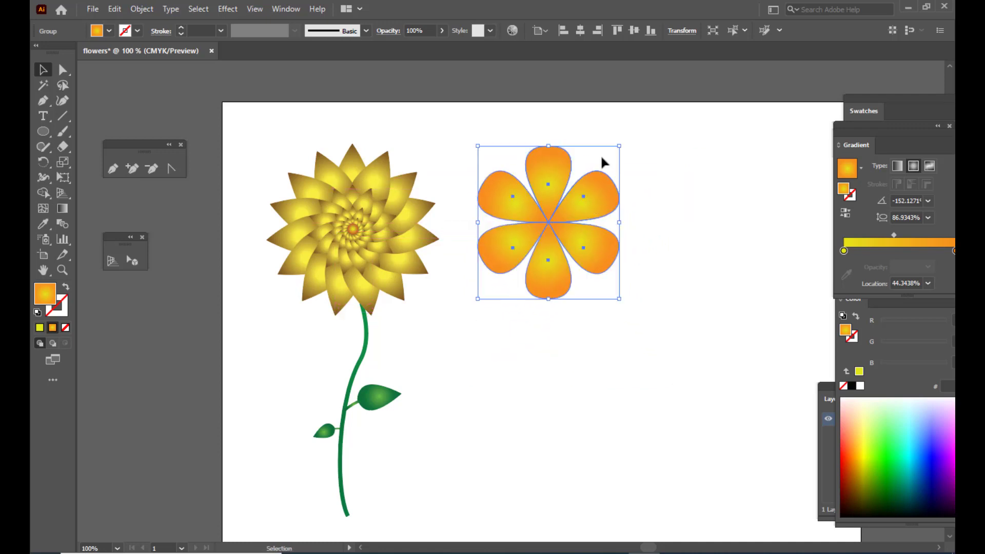
{"action": "left_click_drag", "start_coordinate": [619, 146], "coordinate": [619, 147]}
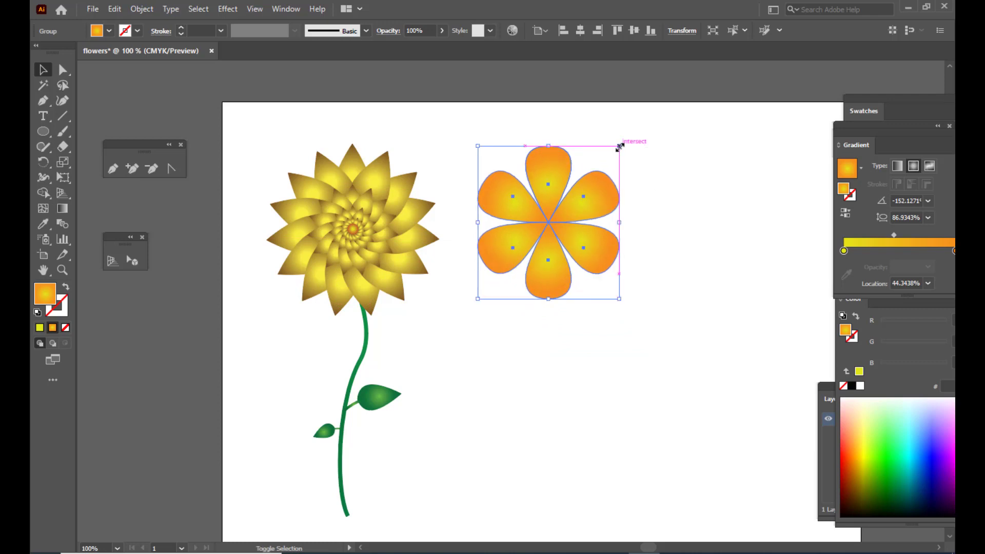
{"action": "left_click", "coordinate": [593, 200]}
{"action": "left_click", "coordinate": [697, 210]}
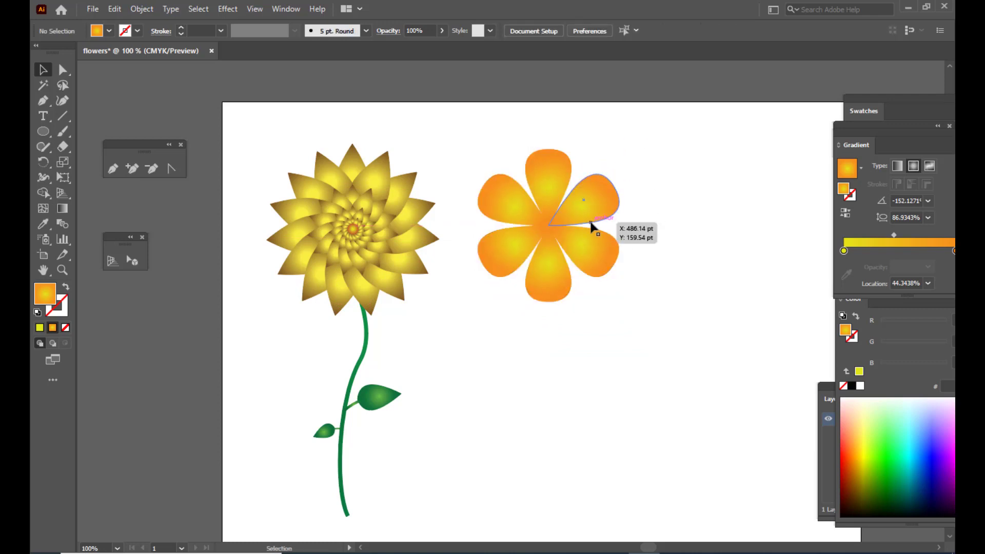
{"action": "left_click", "coordinate": [578, 235]}
{"action": "left_click", "coordinate": [650, 416]}
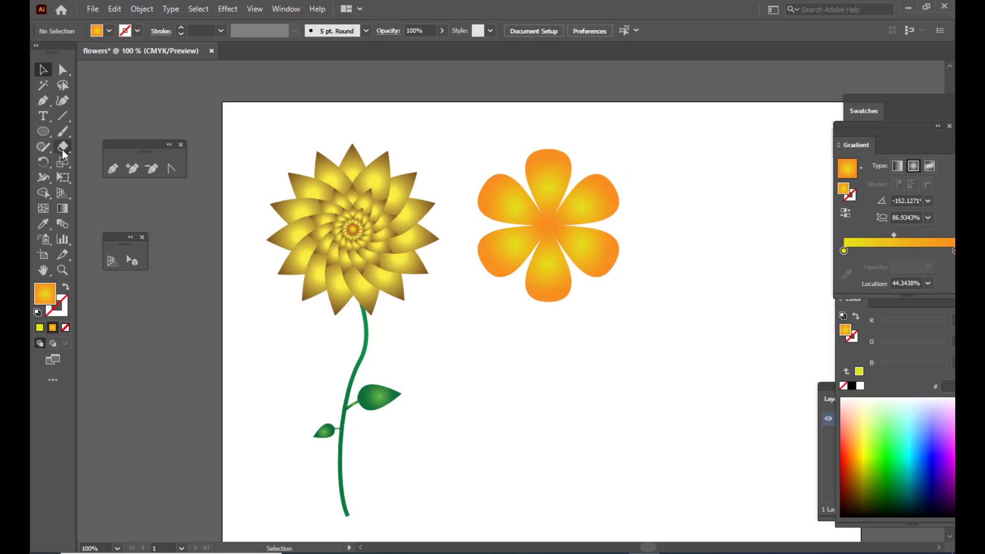
Step: Draw a small circle below and beside the orange flower and change its radial gradient's outer colour to red
{"action": "left_click", "coordinate": [43, 131]}
{"action": "left_click_drag", "start_coordinate": [600, 331], "coordinate": [655, 386]}
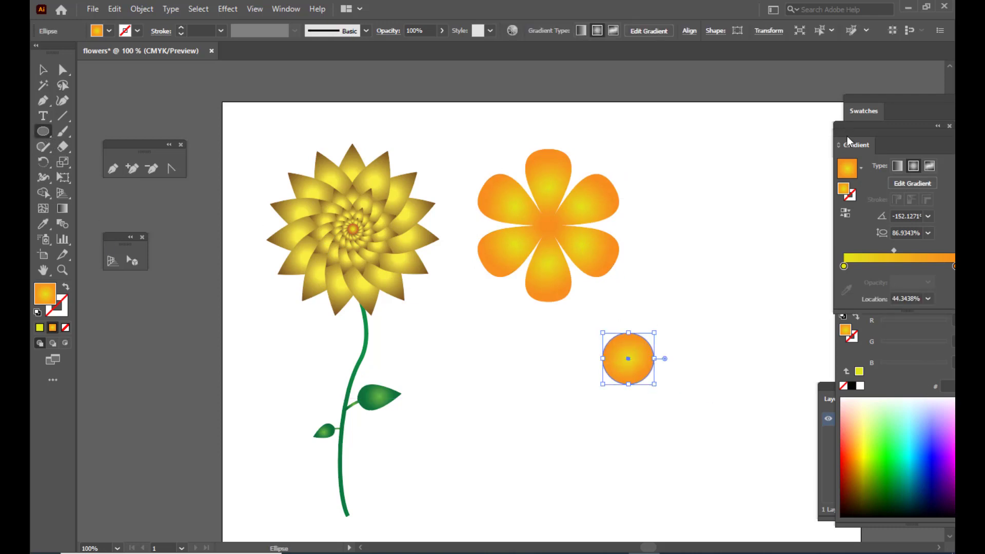
{"action": "left_click_drag", "start_coordinate": [847, 135], "coordinate": [753, 148]}
{"action": "left_click", "coordinate": [862, 280]}
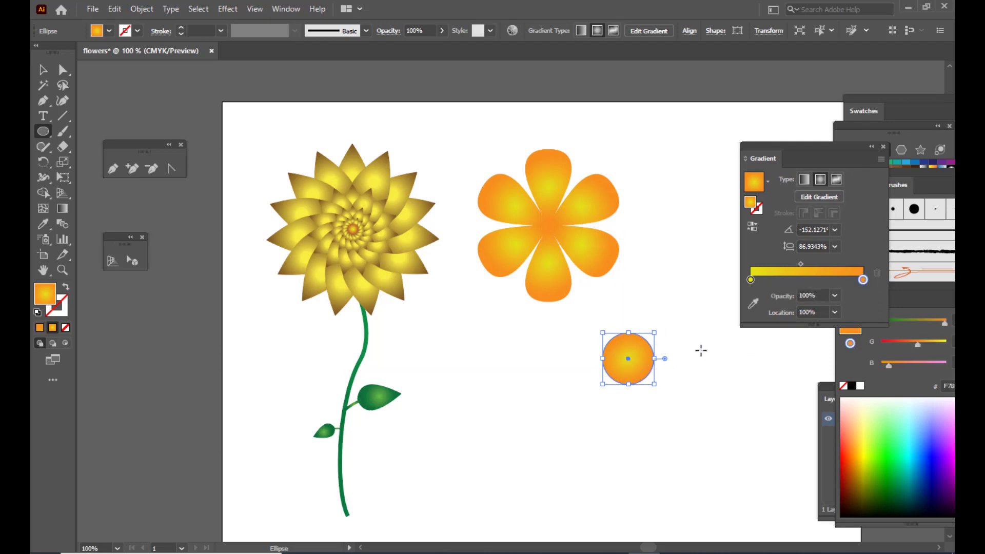
{"action": "left_click", "coordinate": [850, 456]}
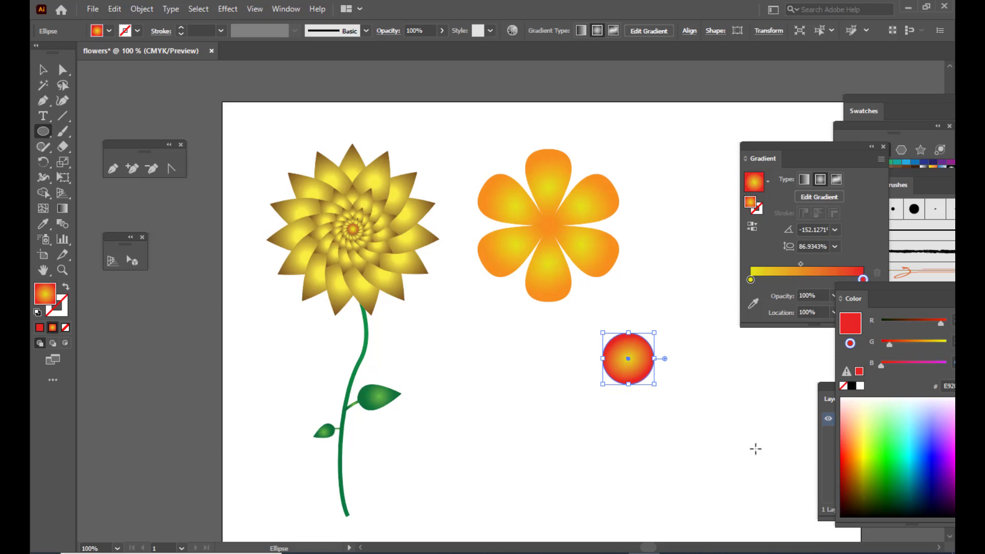
Step: Scale the red-yellow circle down and place it at the centre of the orange flower
{"action": "left_click", "coordinate": [44, 71]}
{"action": "left_click", "coordinate": [508, 441]}
{"action": "left_click_drag", "start_coordinate": [623, 354], "coordinate": [563, 210]}
{"action": "left_click", "coordinate": [652, 156]}
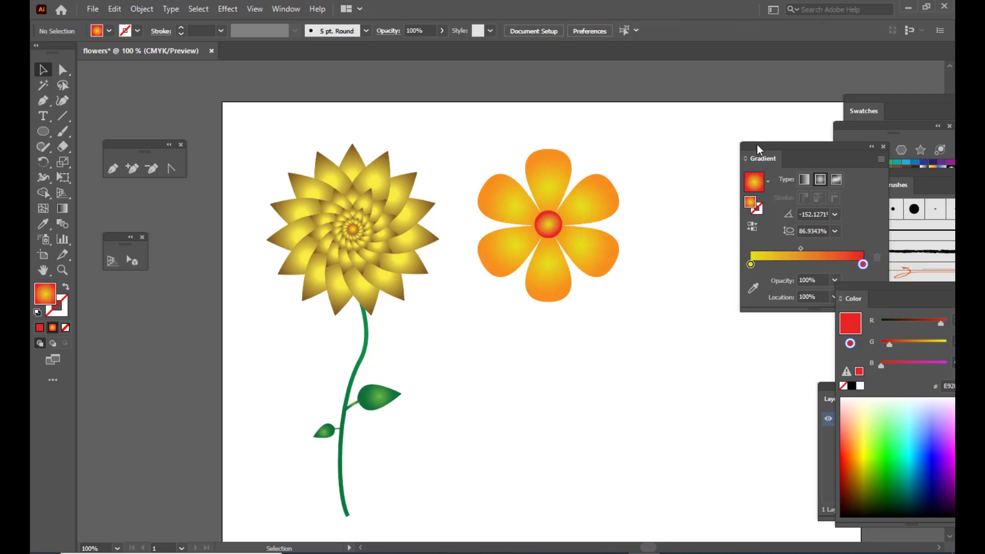
Step: Select the orange petals together with their centre circle, shift them slightly down, and group them
{"action": "left_click_drag", "start_coordinate": [756, 144], "coordinate": [849, 149]}
{"action": "left_click_drag", "start_coordinate": [452, 133], "coordinate": [645, 346]}
{"action": "left_click_drag", "start_coordinate": [584, 238], "coordinate": [587, 262]}
{"action": "key", "text": "ctrl+g"}
{"action": "left_click", "coordinate": [703, 255]}
Step: Duplicate the first flower's stem with its leaves and place the copy beneath the orange flower
{"action": "left_click", "coordinate": [361, 365]}
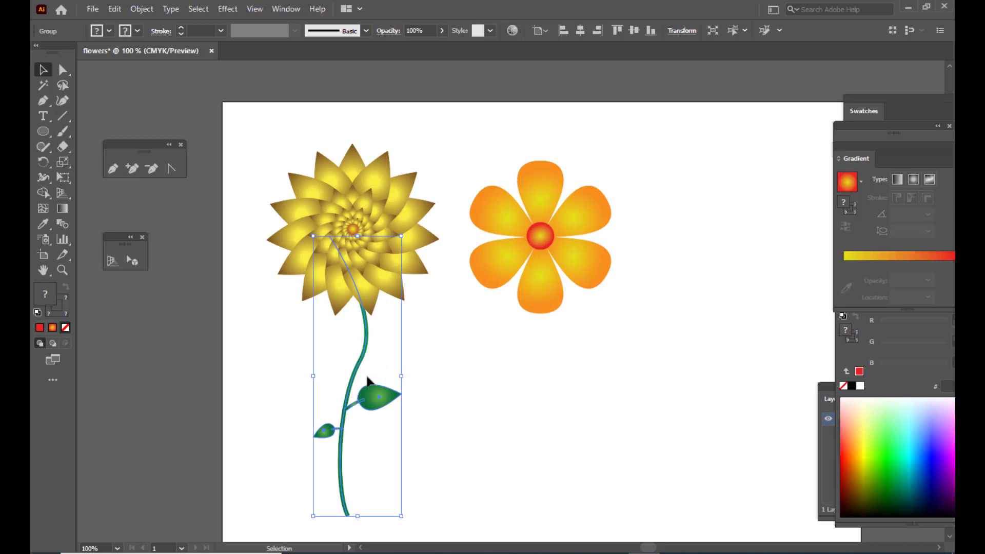
{"action": "left_click_drag", "start_coordinate": [362, 365], "coordinate": [565, 346]}
{"action": "left_click", "coordinate": [657, 327]}
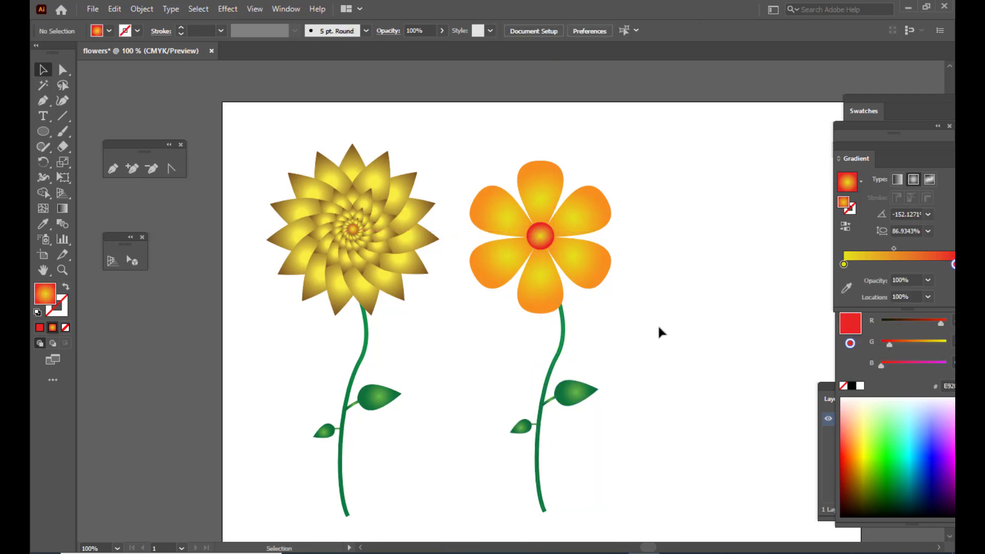
Step: Create a 20-point star beside the orange flower with radius 1 of 167.3786 pt and radius 2 of 83.6893 pt
{"action": "scroll", "coordinate": [647, 275], "scroll_direction": "down", "scroll_amount": 1}
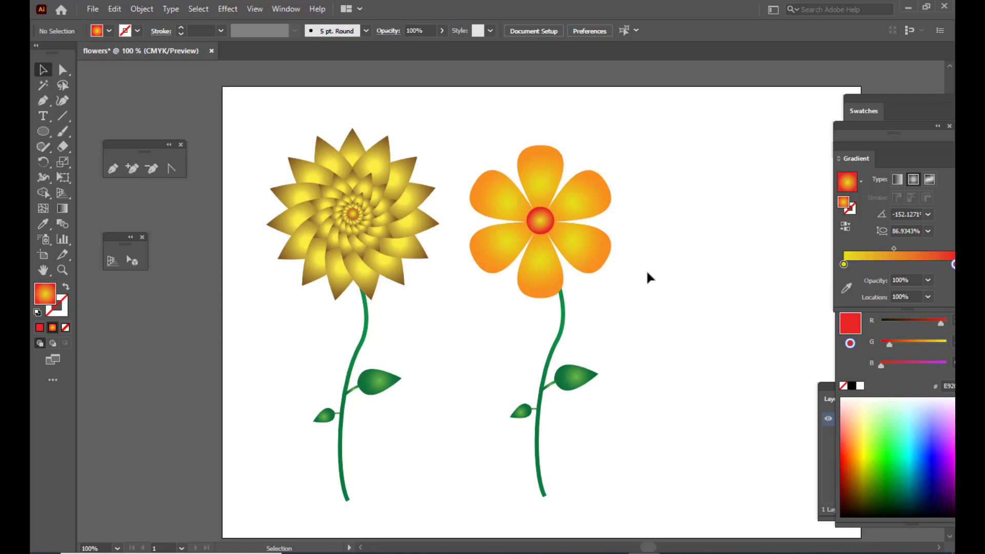
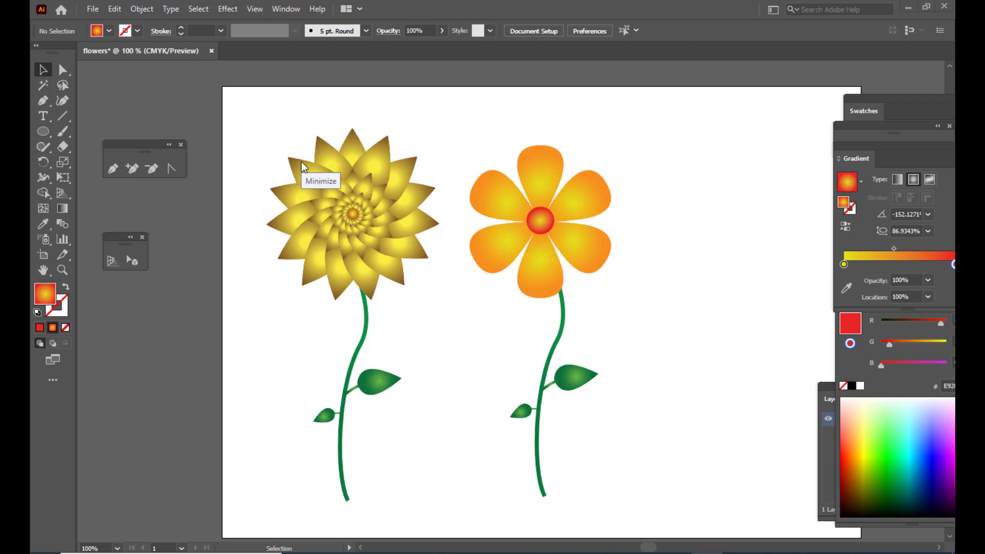
{"action": "left_click_drag", "start_coordinate": [846, 141], "coordinate": [915, 148]}
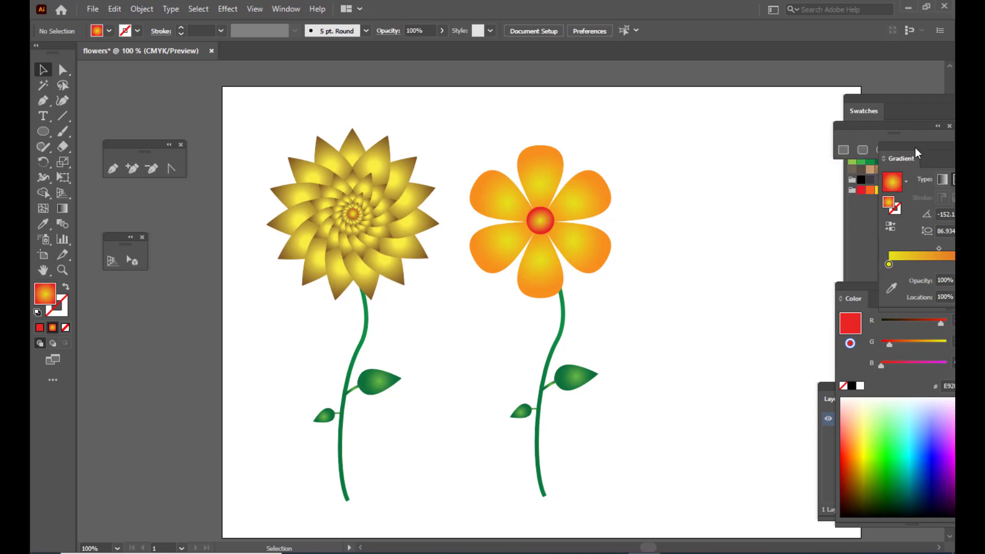
{"action": "left_click_drag", "start_coordinate": [854, 129], "coordinate": [888, 137]}
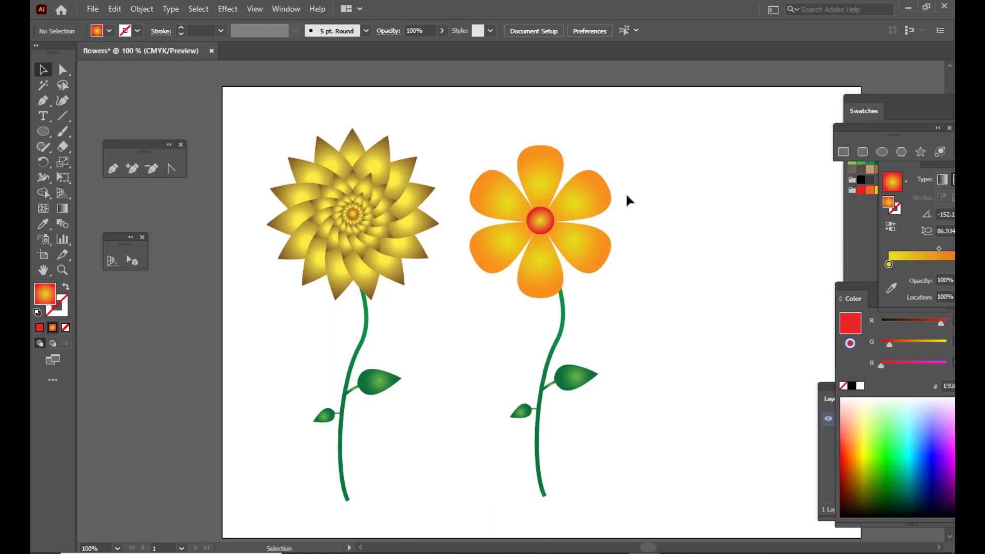
{"action": "key", "text": "h"}
{"action": "left_click_drag", "start_coordinate": [651, 211], "coordinate": [595, 215]}
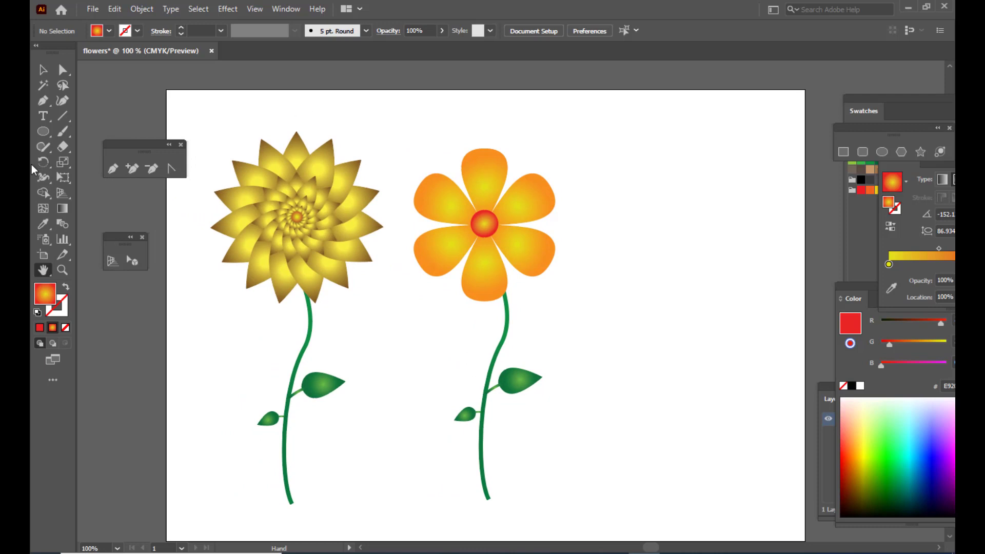
{"action": "left_click_drag", "start_coordinate": [843, 131], "coordinate": [875, 58]}
{"action": "left_click", "coordinate": [685, 149]}
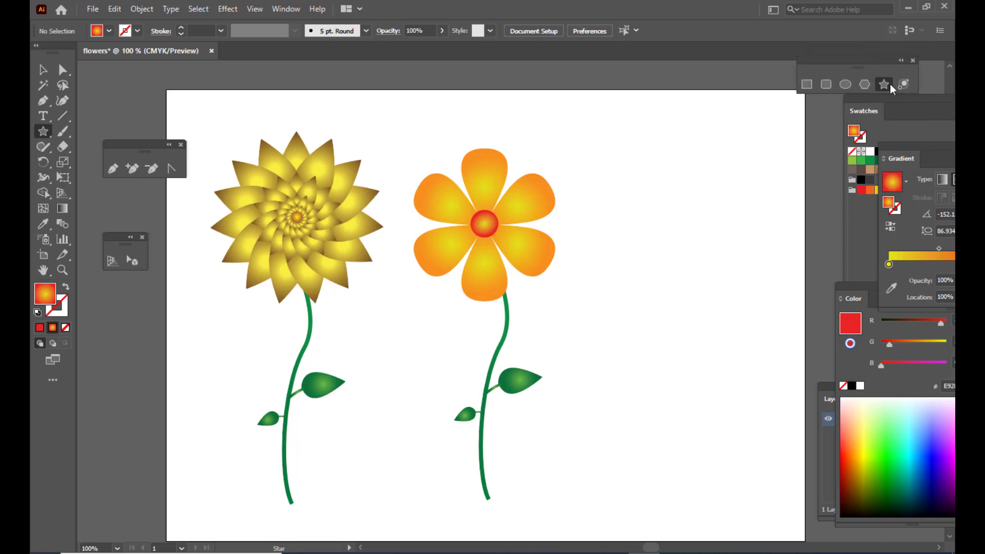
{"action": "left_click", "coordinate": [631, 202]}
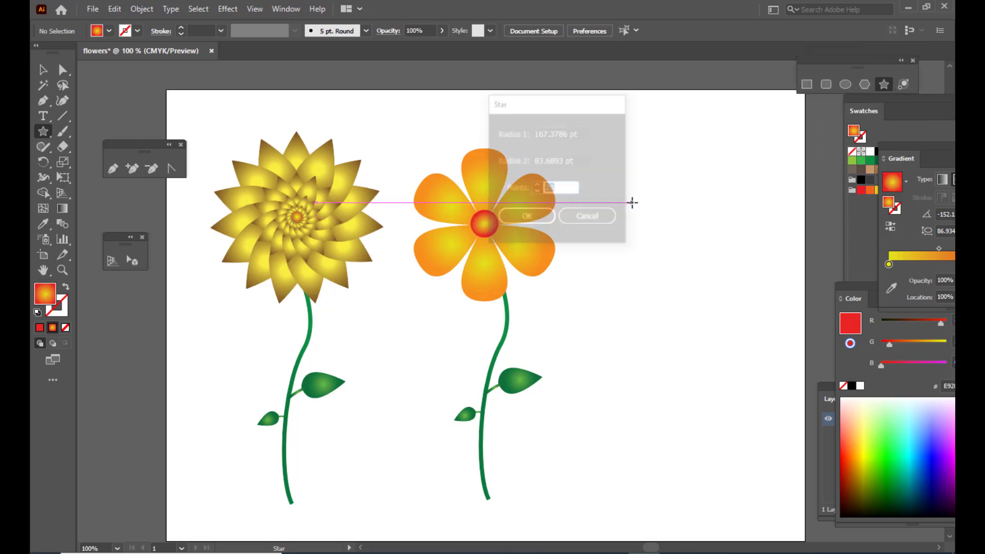
{"action": "left_click_drag", "start_coordinate": [540, 108], "coordinate": [642, 120]}
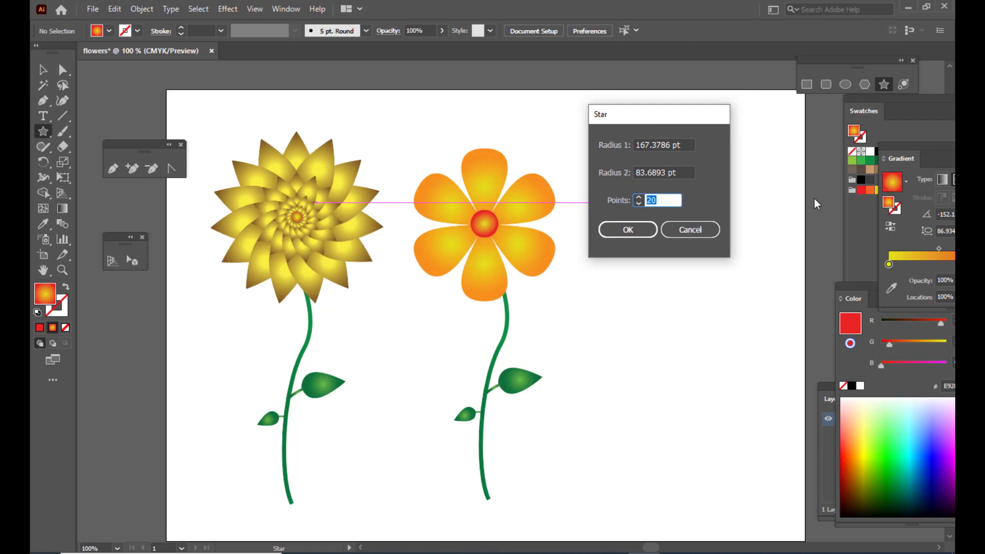
{"action": "left_click_drag", "start_coordinate": [650, 115], "coordinate": [701, 101]}
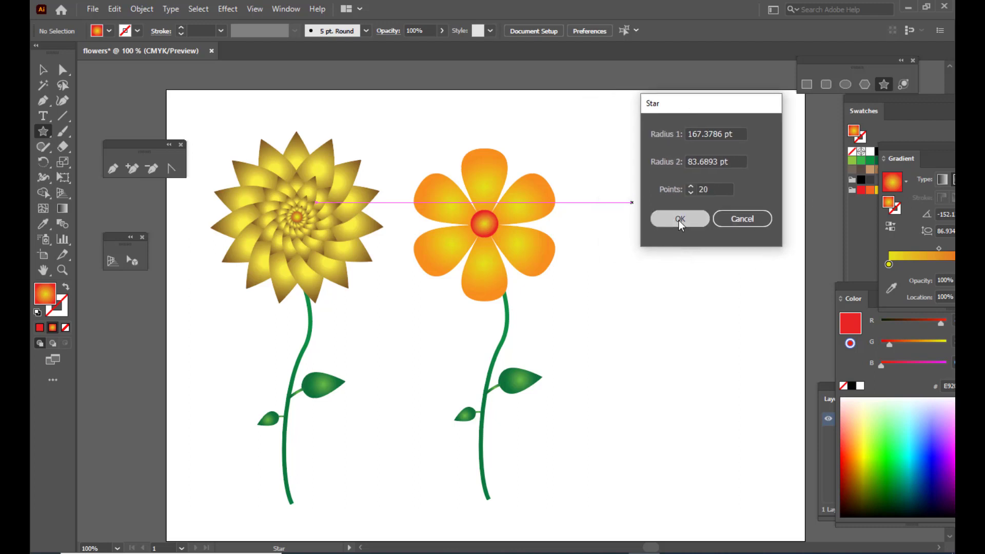
{"action": "left_click", "coordinate": [679, 222]}
Step: Scale the star down proportionally and position it in the empty space beside the orange flower
{"action": "left_click", "coordinate": [41, 70]}
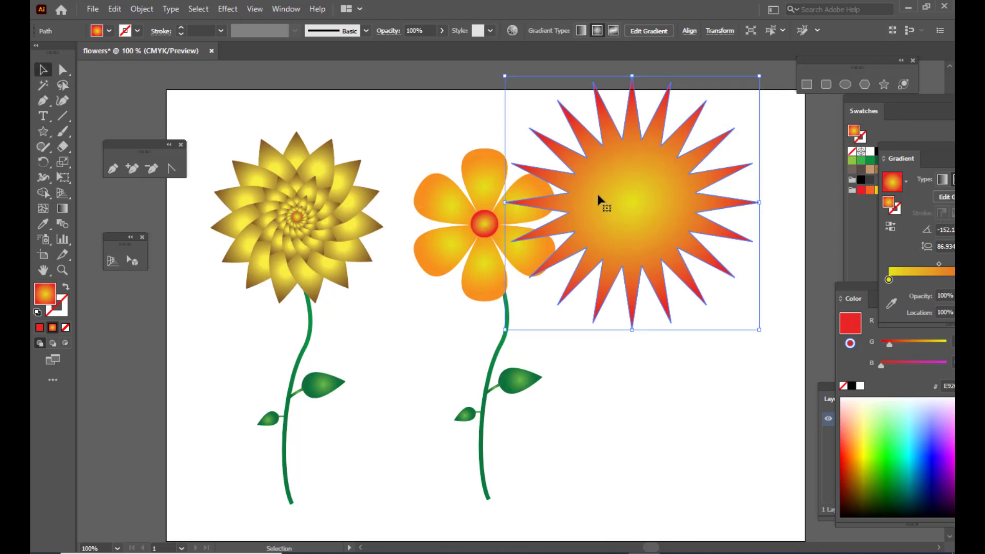
{"action": "left_click_drag", "start_coordinate": [597, 200], "coordinate": [631, 240]}
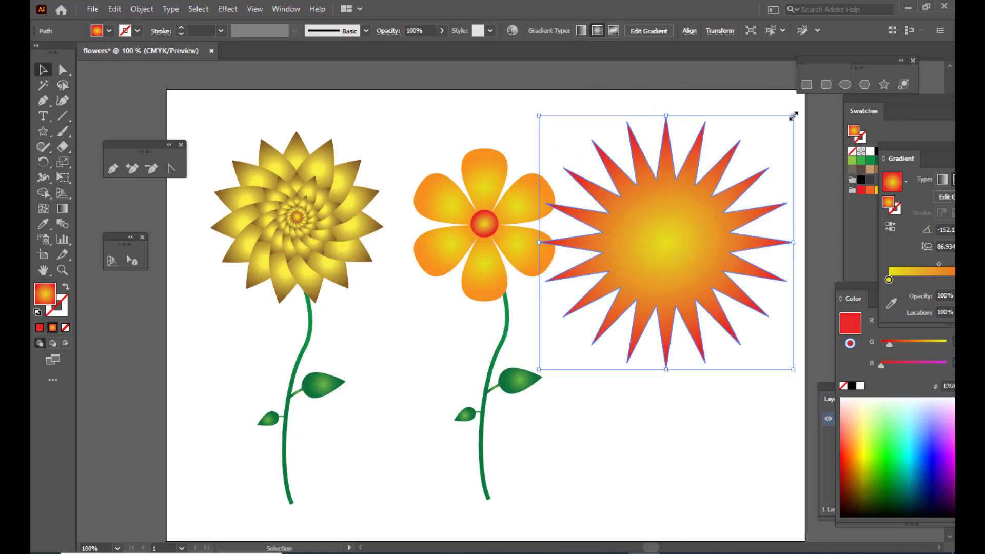
{"action": "left_click_drag", "start_coordinate": [794, 115], "coordinate": [746, 157]}
{"action": "mouse_move", "coordinate": [677, 214]}
{"action": "left_mouse_down"}
{"action": "mouse_move", "coordinate": [687, 213]}
{"action": "mouse_move", "coordinate": [678, 206]}
{"action": "left_mouse_up"}
Step: Change the outer colour of the star's radial gradient from red to olive green
{"action": "mouse_move", "coordinate": [894, 147]}
{"action": "left_mouse_down"}
{"action": "mouse_move", "coordinate": [693, 216]}
{"action": "mouse_move", "coordinate": [689, 243]}
{"action": "mouse_move", "coordinate": [776, 223]}
{"action": "left_mouse_up"}
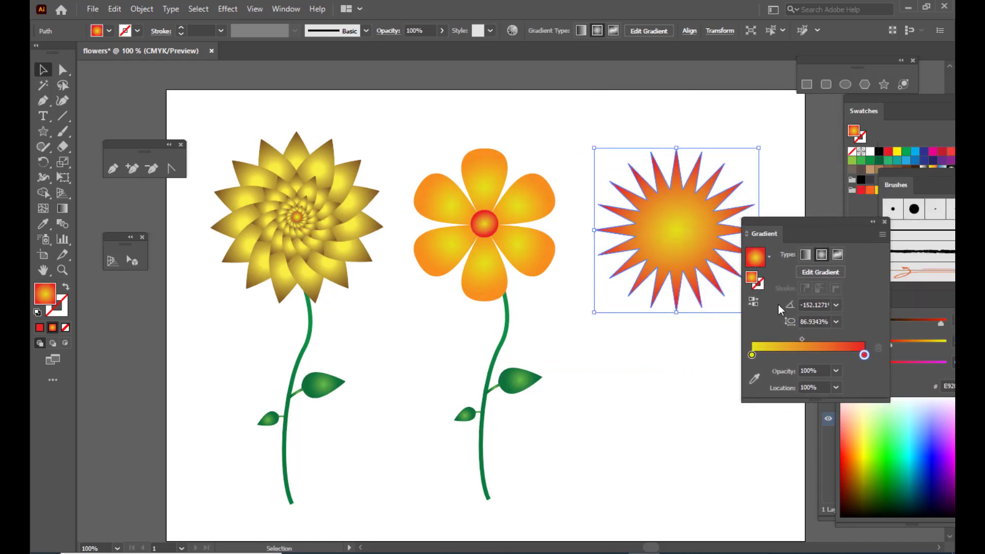
{"action": "left_click", "coordinate": [755, 358]}
{"action": "left_click_drag", "start_coordinate": [755, 358], "coordinate": [790, 379]}
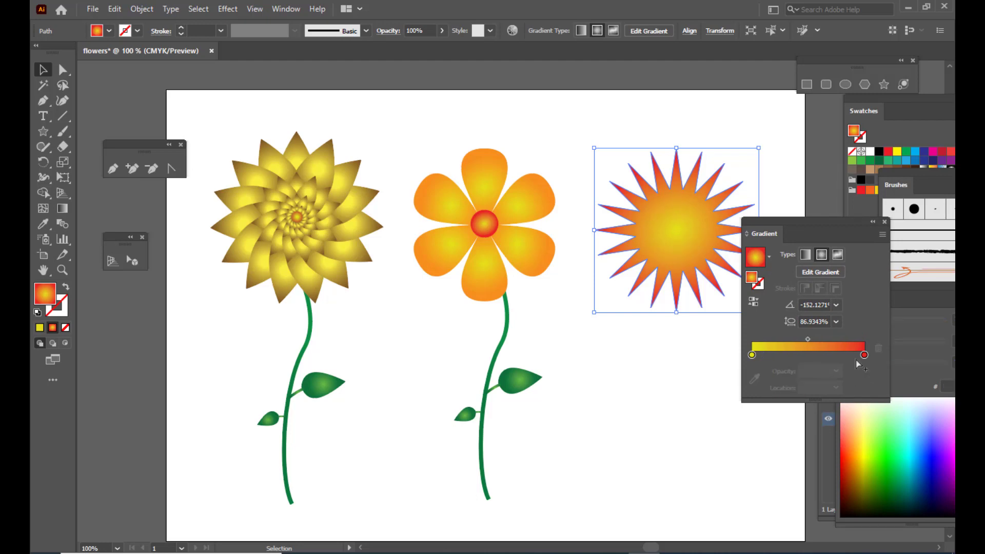
{"action": "left_click", "coordinate": [863, 355]}
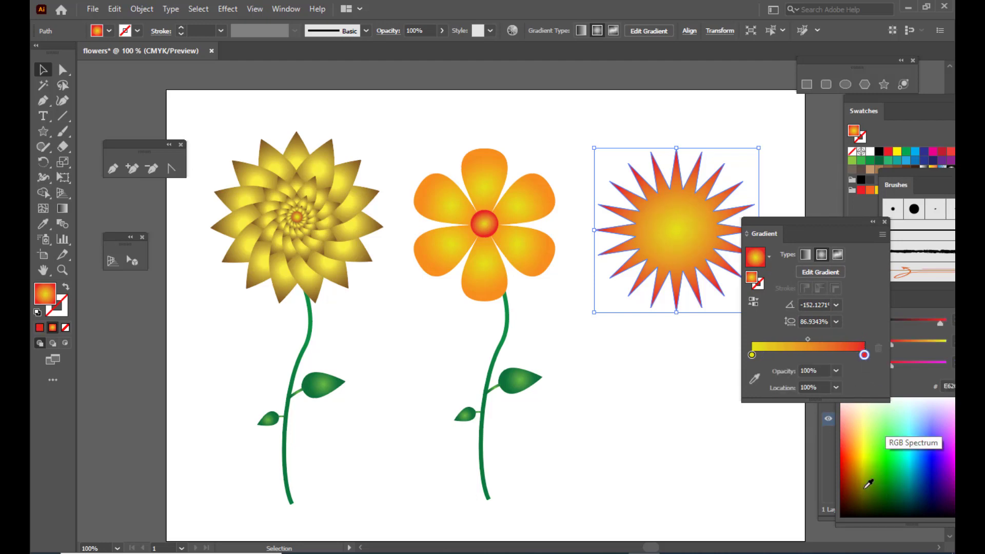
{"action": "left_click", "coordinate": [868, 483]}
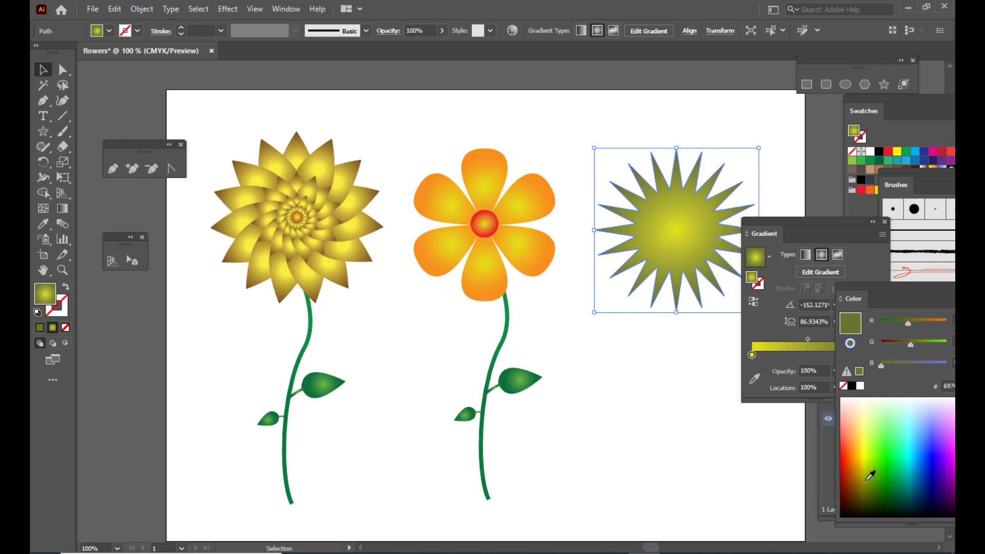
{"action": "left_click", "coordinate": [866, 477]}
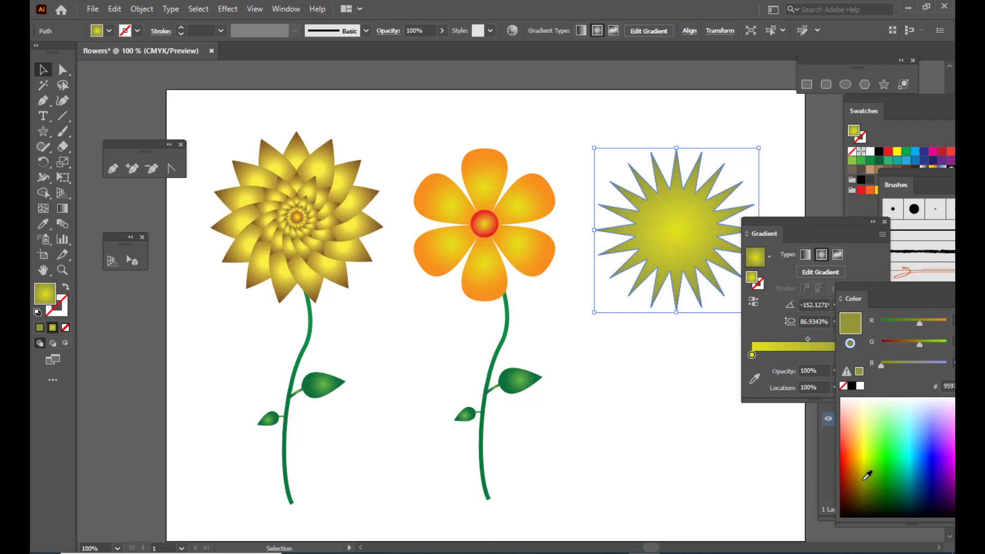
{"action": "left_click_drag", "start_coordinate": [789, 220], "coordinate": [812, 220]}
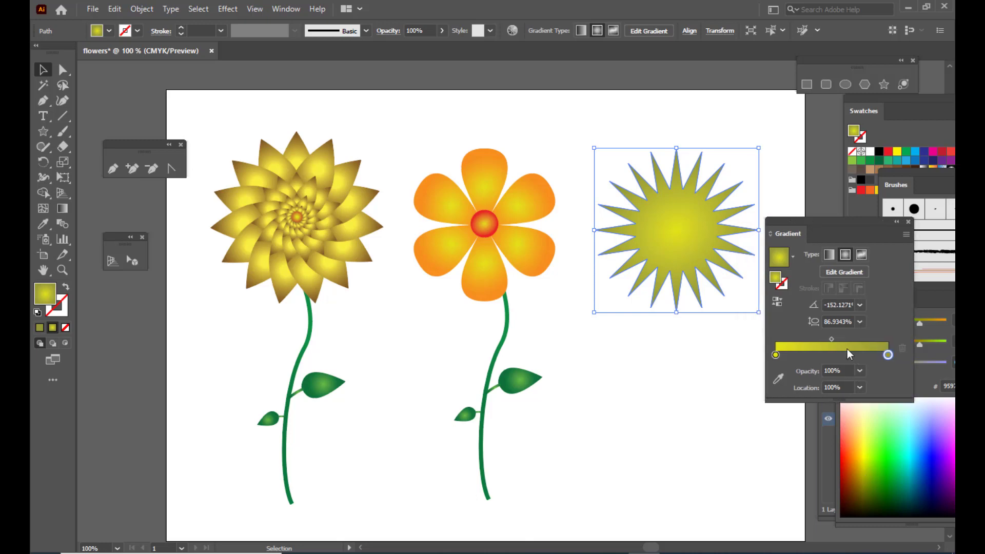
Step: Set the star gradient's inner colour to a lighter yellow and move the gradient midpoint to 62.7646%
{"action": "left_click", "coordinate": [776, 356]}
{"action": "left_click", "coordinate": [864, 441]}
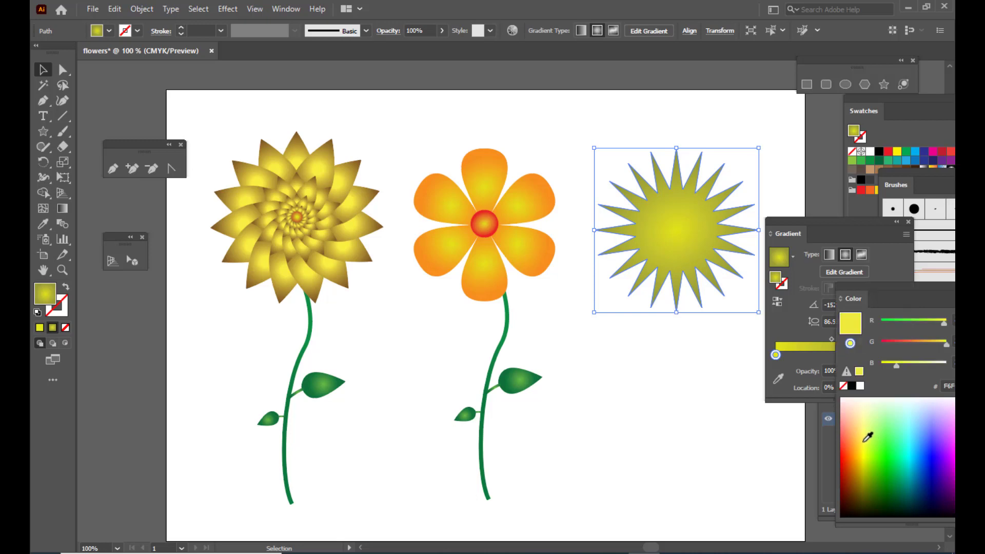
{"action": "left_click_drag", "start_coordinate": [861, 288], "coordinate": [927, 292]}
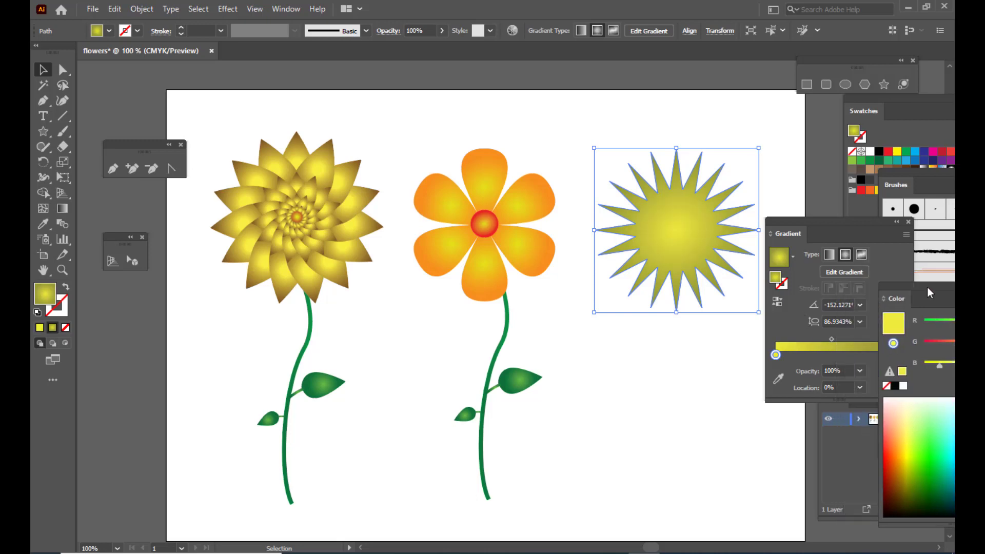
{"action": "left_click", "coordinate": [831, 339]}
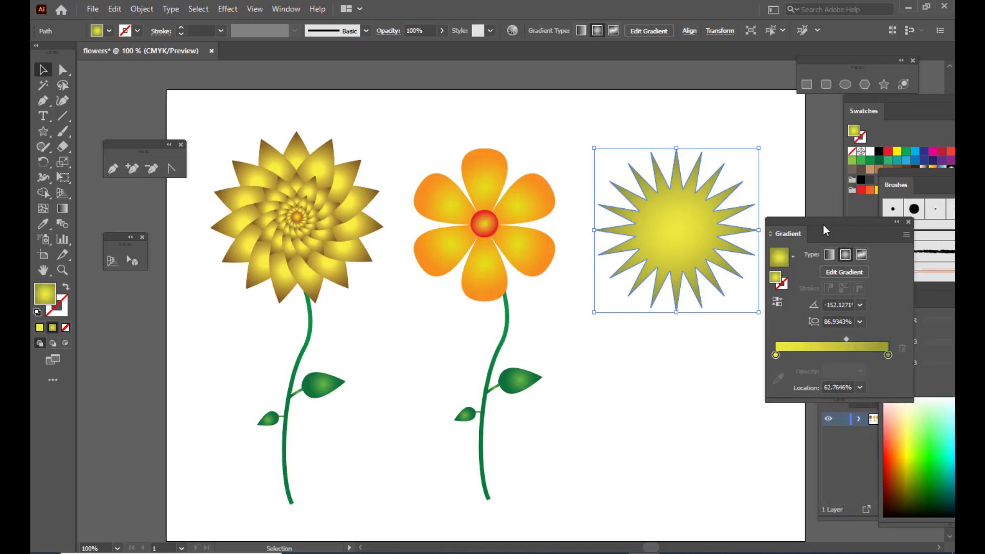
{"action": "left_click_drag", "start_coordinate": [819, 226], "coordinate": [848, 225]}
Step: Round all corners of the star with the Direct Selection tool to soften its spikes into petal tips
{"action": "left_click", "coordinate": [652, 371]}
{"action": "left_click", "coordinate": [686, 228]}
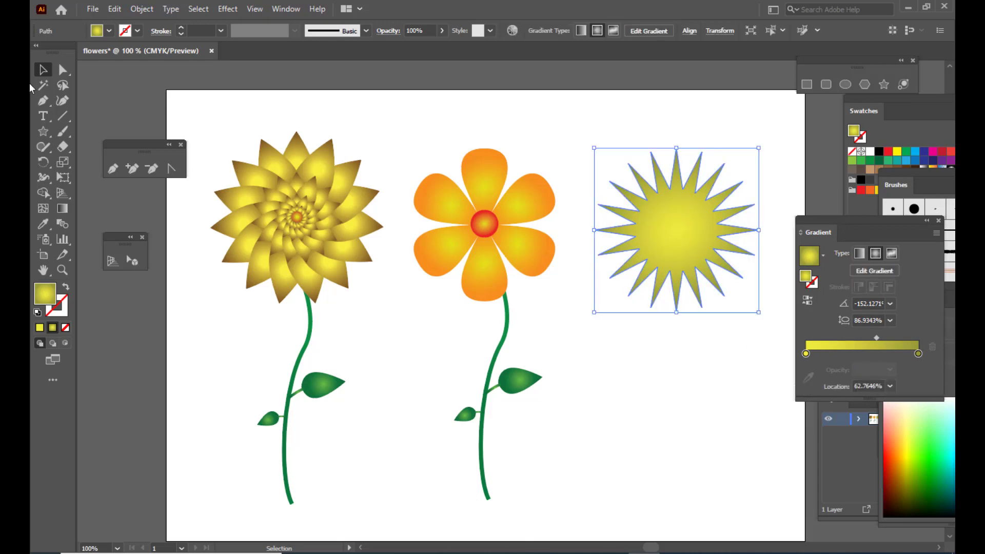
{"action": "left_click", "coordinate": [63, 70]}
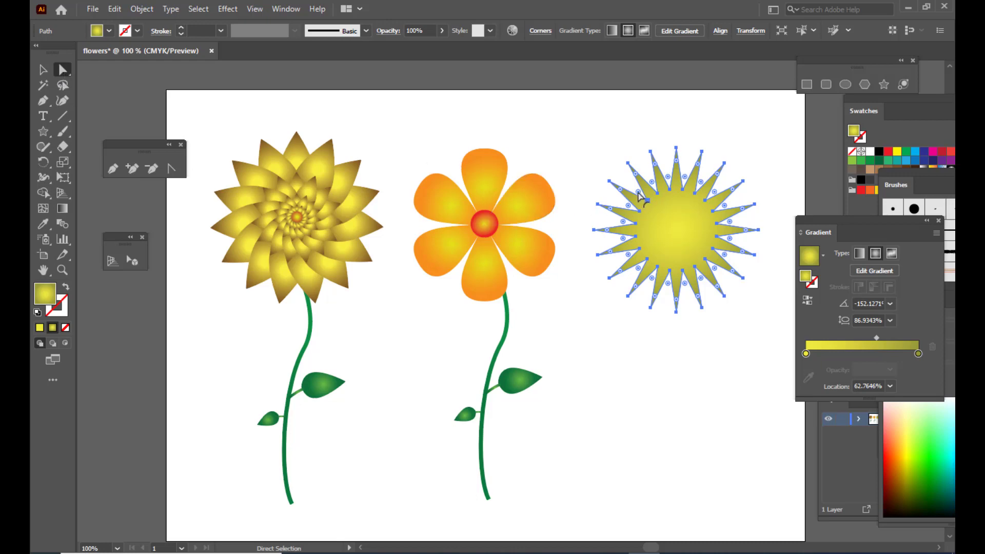
{"action": "mouse_move", "coordinate": [639, 195]}
{"action": "left_mouse_down"}
{"action": "mouse_move", "coordinate": [652, 203]}
{"action": "mouse_move", "coordinate": [644, 204]}
{"action": "left_mouse_up"}
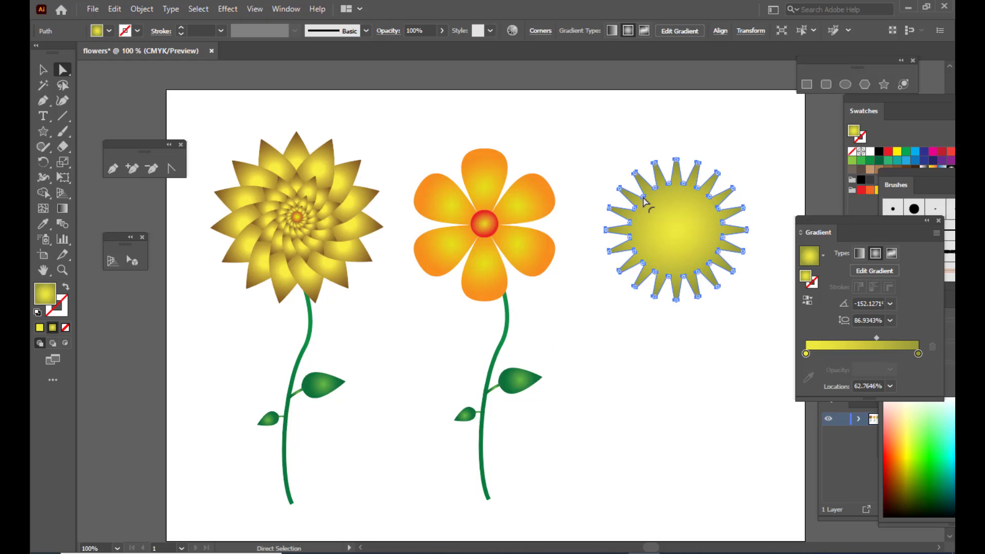
{"action": "scroll", "coordinate": [656, 205], "scroll_direction": "up", "scroll_amount": 1}
{"action": "scroll", "coordinate": [657, 200], "scroll_direction": "up", "scroll_amount": 1}
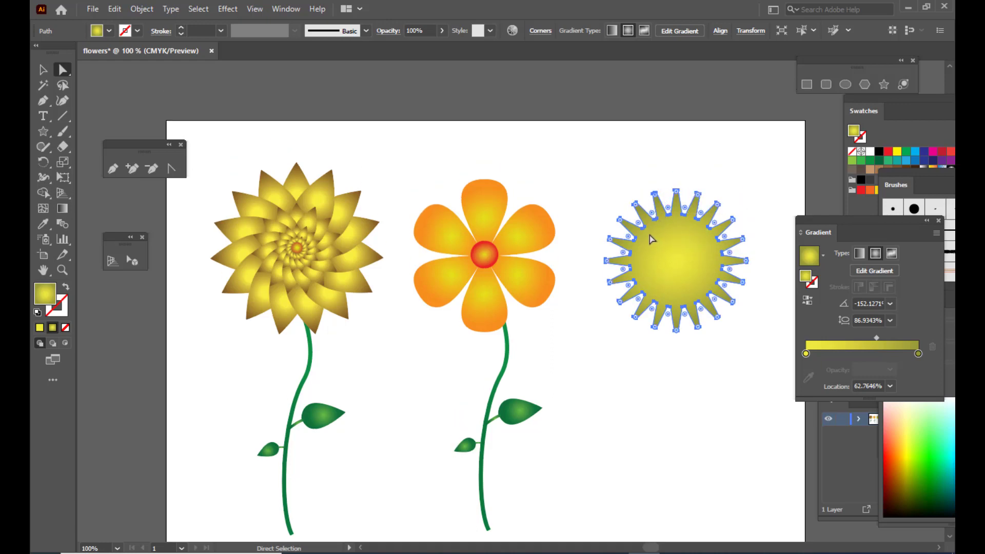
{"action": "key", "text": "ctrl+plus"}
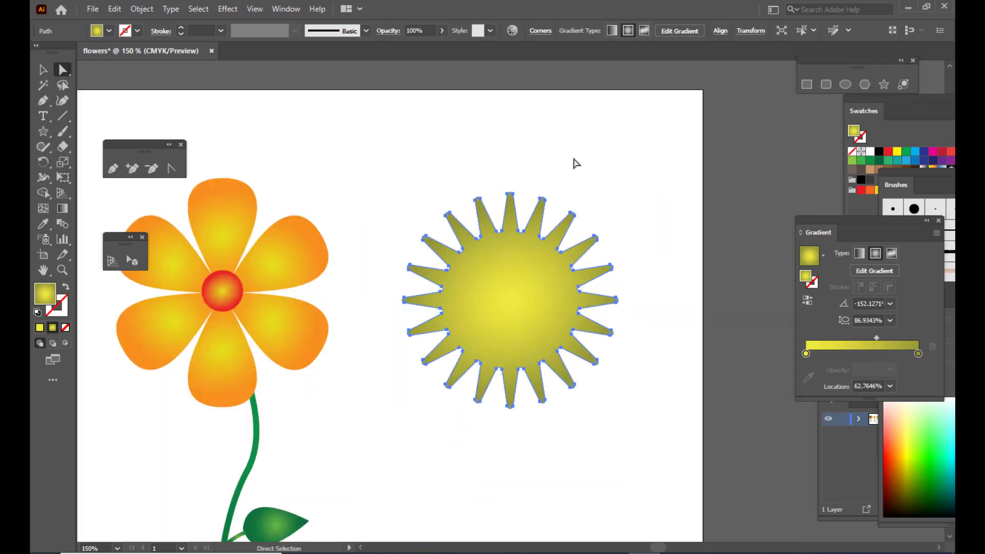
{"action": "left_click", "coordinate": [576, 163]}
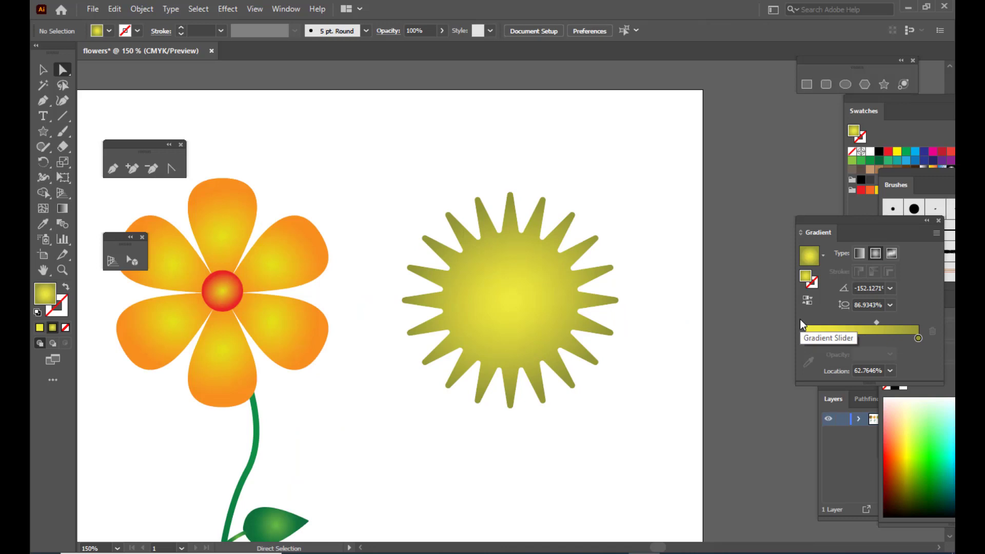
Step: Reverse the star's gradient so that olive green is at the centre and yellow at the tips
{"action": "left_click", "coordinate": [576, 352]}
{"action": "left_click", "coordinate": [648, 207]}
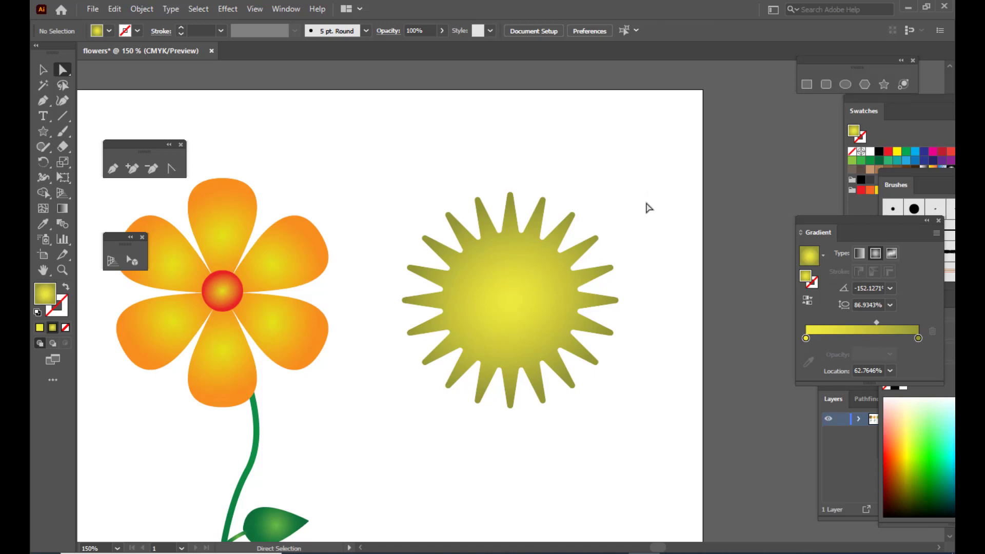
{"action": "left_click", "coordinate": [542, 282]}
{"action": "mouse_move", "coordinate": [829, 223]}
{"action": "left_mouse_down"}
{"action": "mouse_move", "coordinate": [736, 160]}
{"action": "mouse_move", "coordinate": [752, 154]}
{"action": "left_mouse_up"}
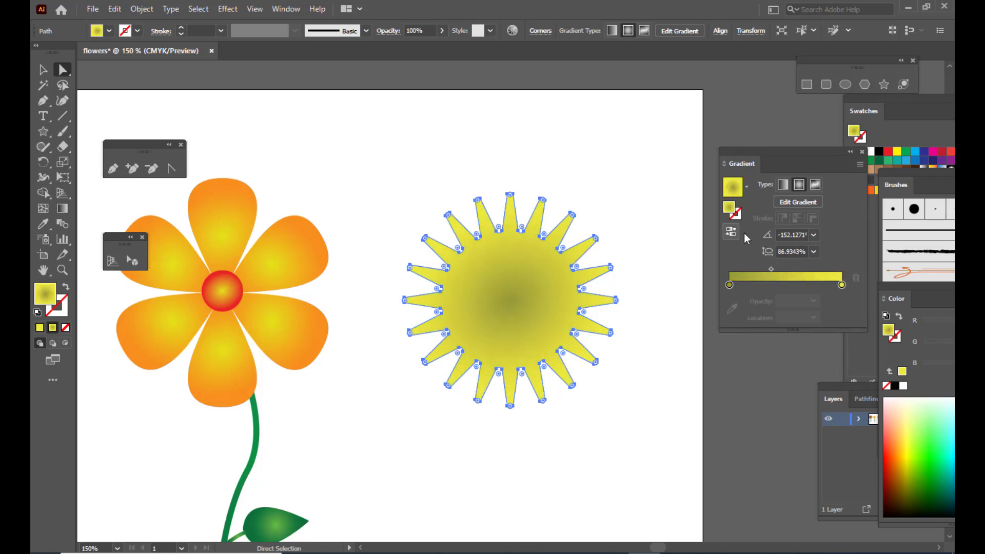
{"action": "left_click", "coordinate": [732, 233]}
{"action": "left_click_drag", "start_coordinate": [768, 158], "coordinate": [778, 153]}
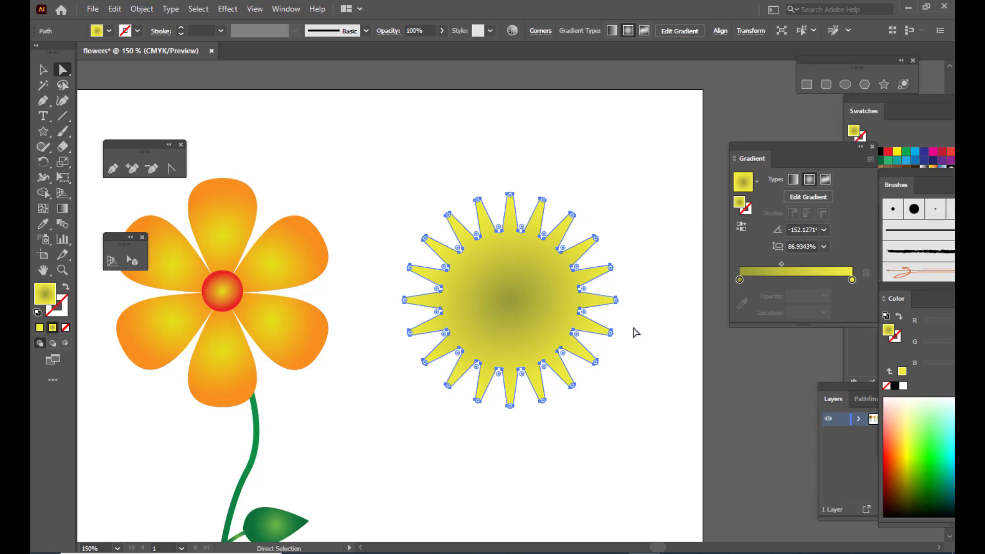
Step: Change the centre colour of the star's radial gradient to dark green #005404
{"action": "left_click", "coordinate": [739, 280]}
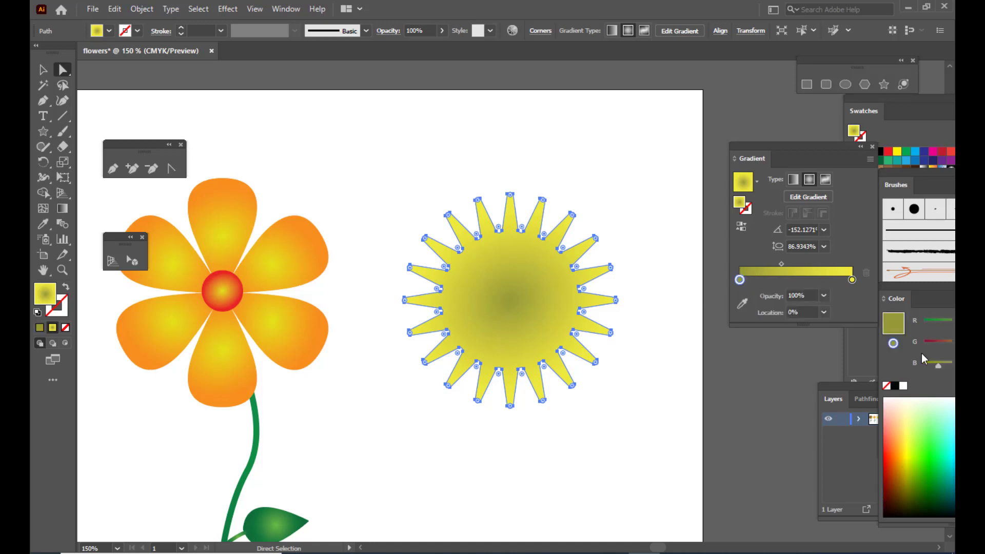
{"action": "left_click_drag", "start_coordinate": [903, 297], "coordinate": [825, 291]}
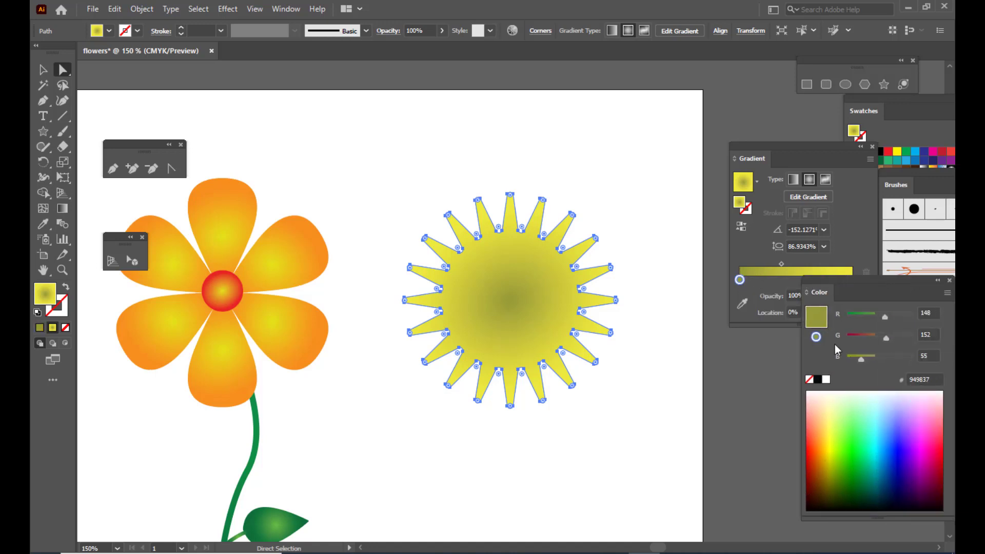
{"action": "left_click", "coordinate": [853, 485]}
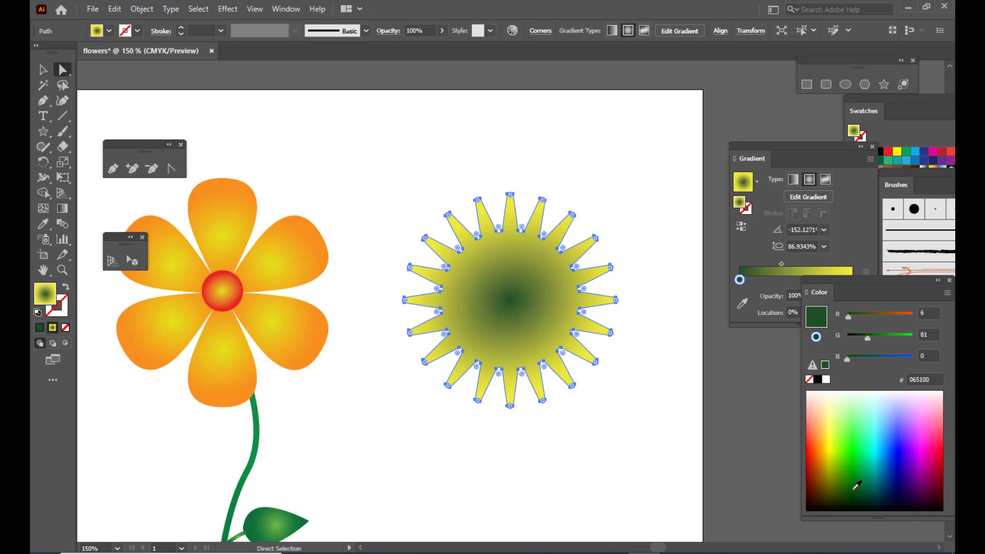
{"action": "left_click", "coordinate": [857, 485]}
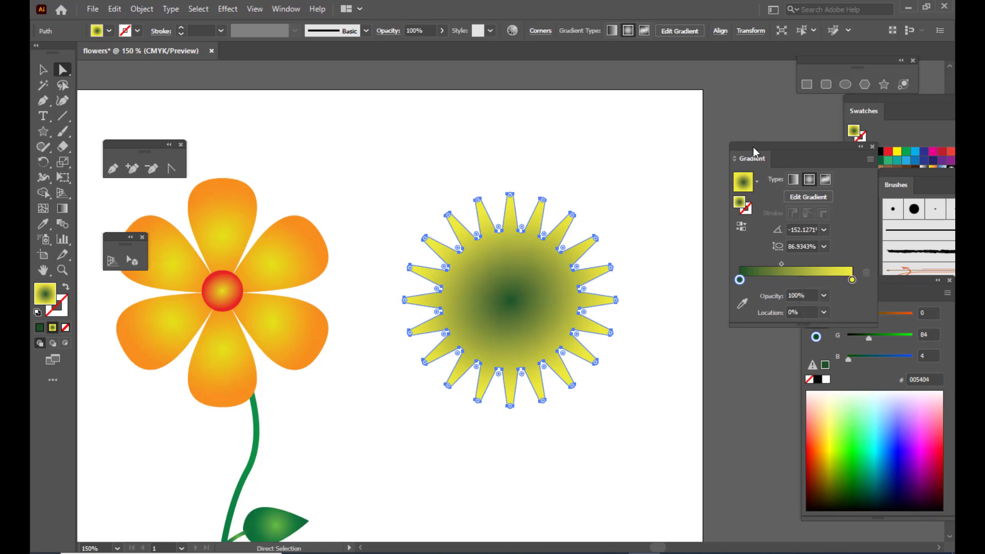
{"action": "left_click_drag", "start_coordinate": [753, 147], "coordinate": [771, 146]}
{"action": "left_click", "coordinate": [610, 160]}
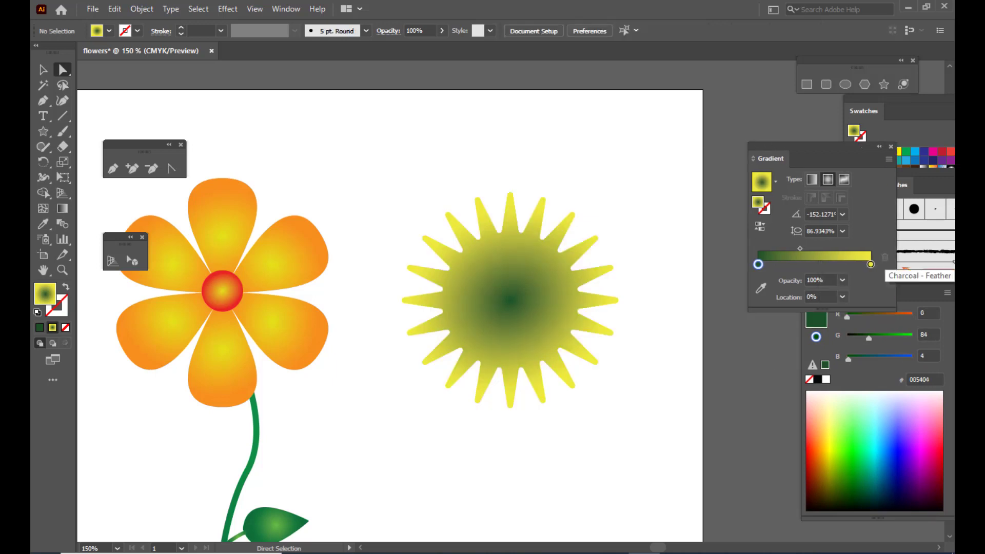
Step: Widen the star's radial gradient with the Gradient tool to an aspect ratio of 105.9215%
{"action": "left_click", "coordinate": [582, 356]}
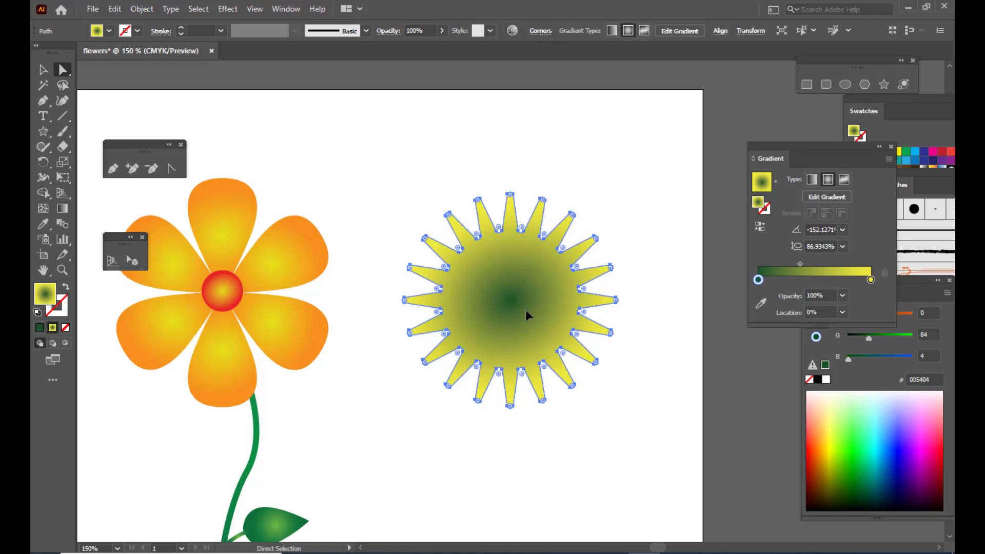
{"action": "key", "text": "g"}
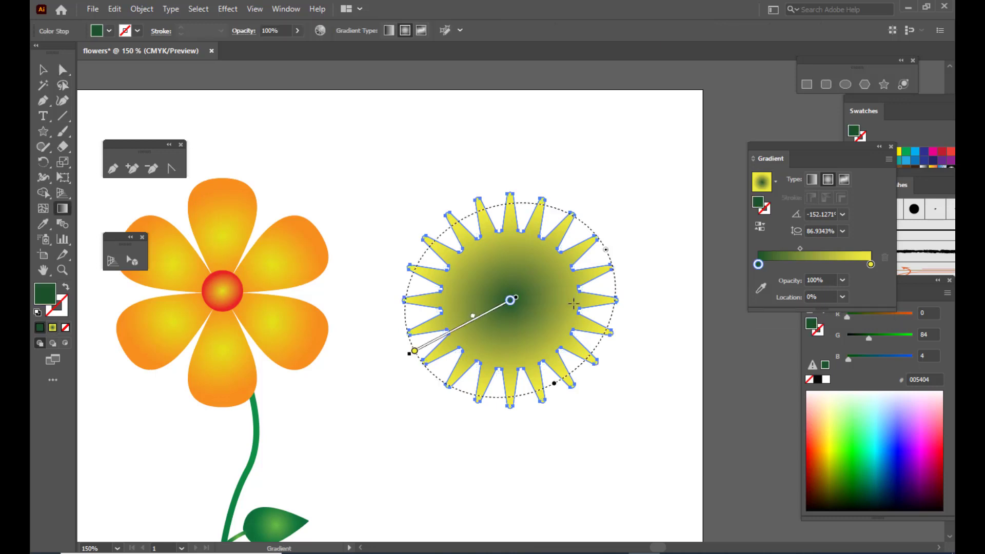
{"action": "left_click", "coordinate": [413, 352]}
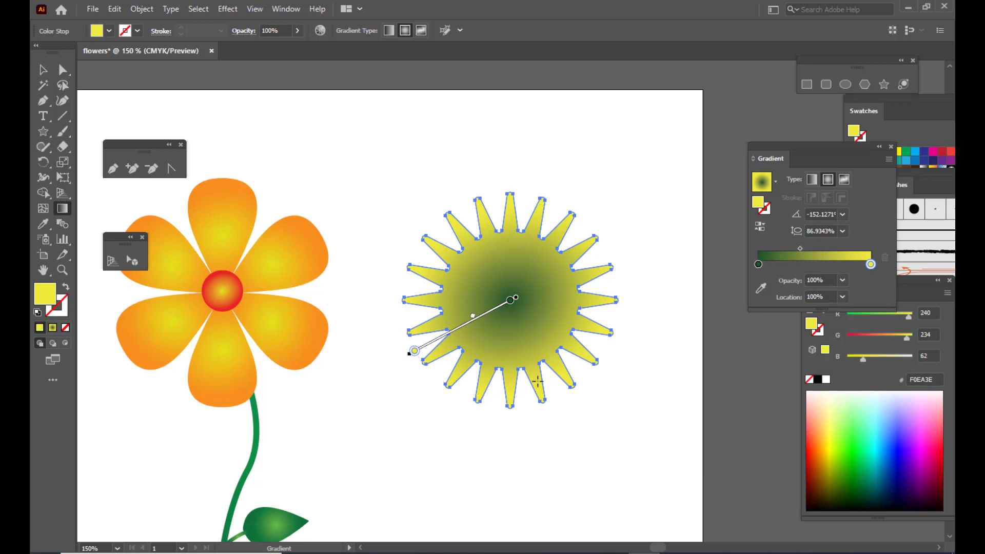
{"action": "left_click_drag", "start_coordinate": [555, 386], "coordinate": [564, 402]}
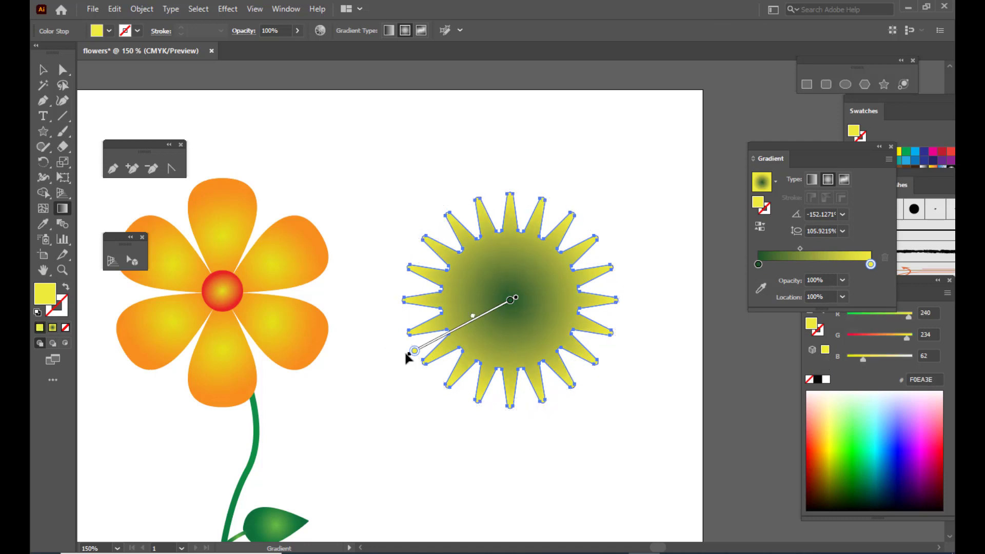
Step: Move the star gradient's green stop to 13.5268% and its yellow stop to 82.4277%
{"action": "left_click", "coordinate": [510, 301]}
{"action": "left_click_drag", "start_coordinate": [501, 306], "coordinate": [497, 307]}
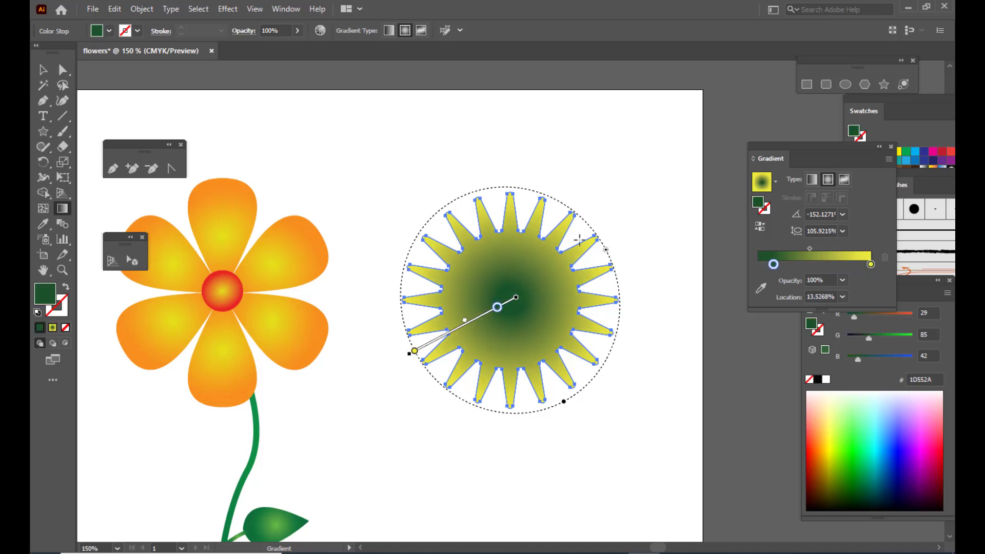
{"action": "left_click", "coordinate": [417, 350]}
{"action": "left_click_drag", "start_coordinate": [416, 351], "coordinate": [431, 342]}
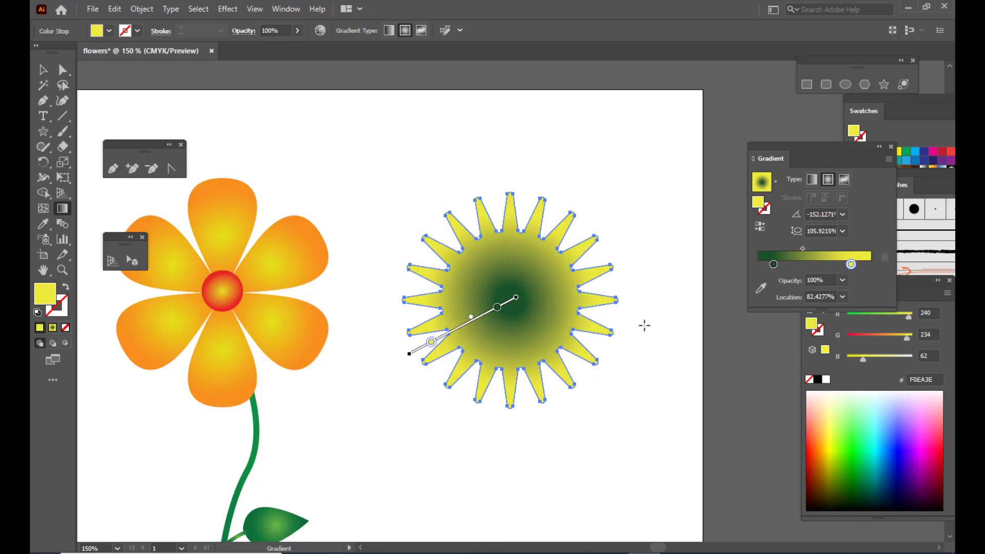
Step: Move the star slightly up and to the right on the artboard
{"action": "left_click", "coordinate": [43, 69]}
{"action": "left_click_drag", "start_coordinate": [553, 280], "coordinate": [561, 261]}
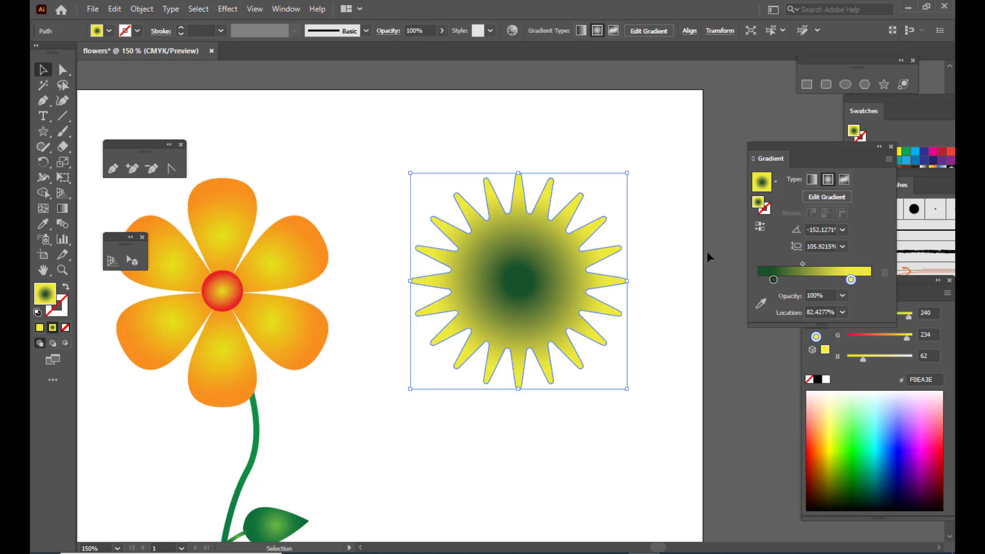
{"action": "left_click", "coordinate": [666, 238]}
{"action": "left_click", "coordinate": [589, 261]}
{"action": "key", "text": "a"}
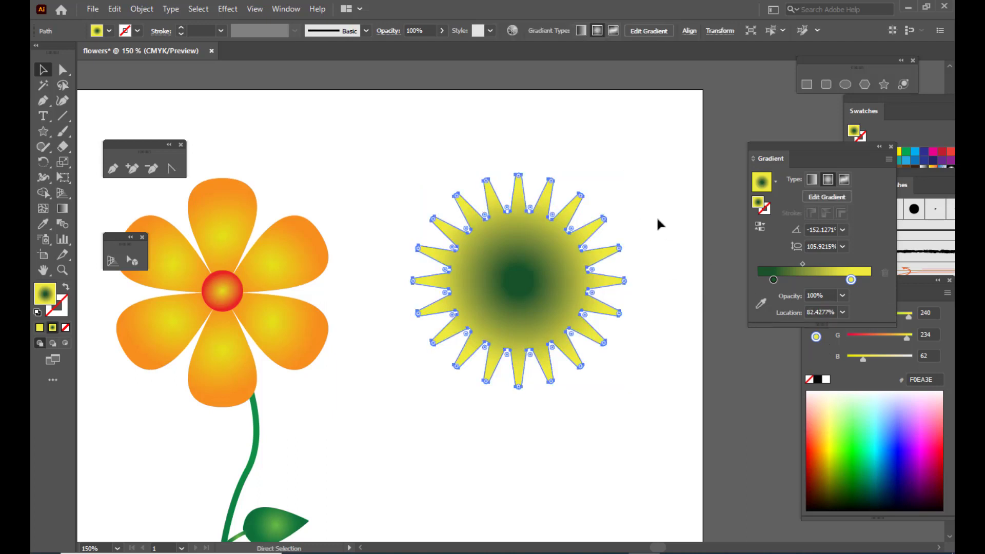
Step: Scale a copy of the star down proportionally about its centre to form a small star in the flower's middle
{"action": "key", "text": "v"}
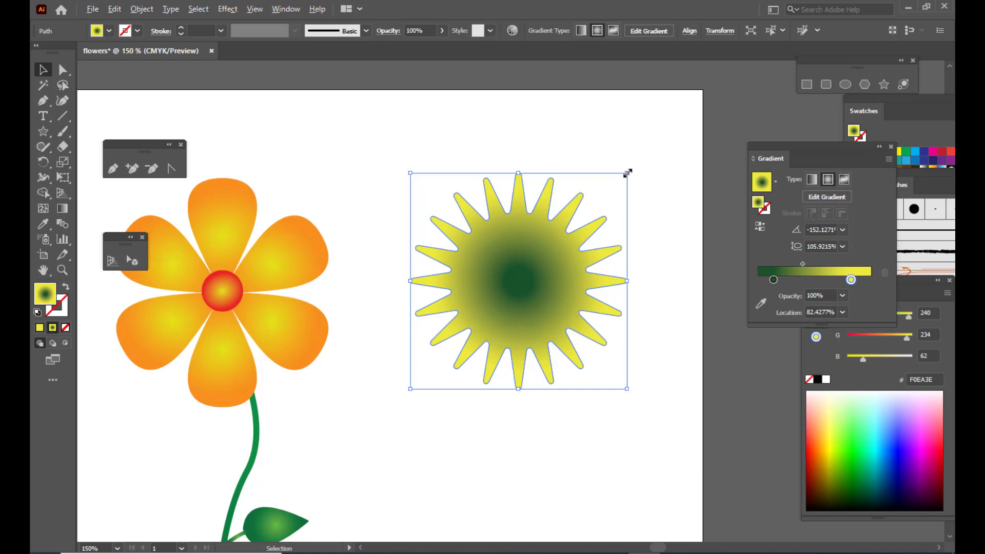
{"action": "key", "text": "shift"}
{"action": "left_click_drag", "start_coordinate": [627, 172], "coordinate": [554, 241]}
{"action": "left_click", "coordinate": [668, 255]}
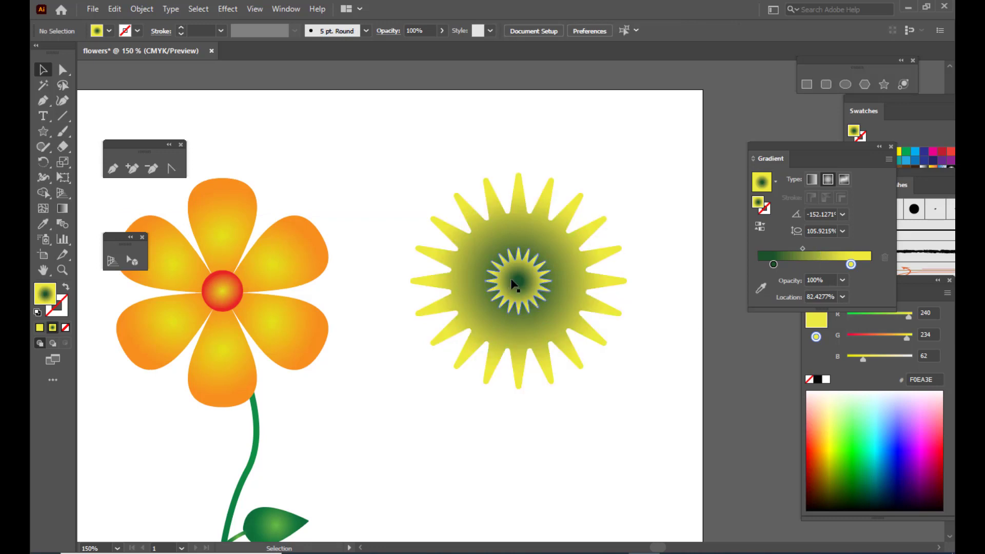
{"action": "left_click", "coordinate": [536, 300]}
{"action": "left_click_drag", "start_coordinate": [553, 247], "coordinate": [539, 261]}
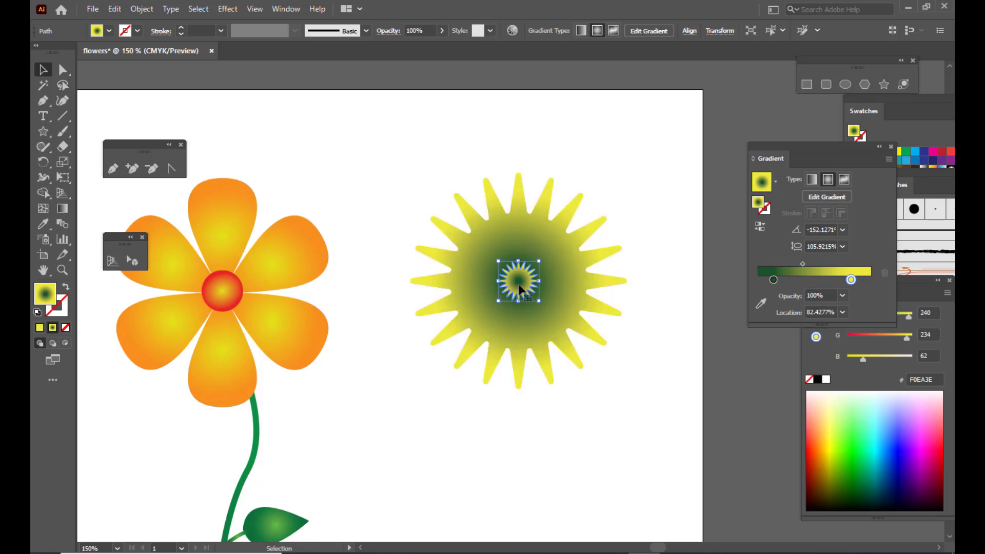
{"action": "left_click_drag", "start_coordinate": [537, 261], "coordinate": [542, 257]}
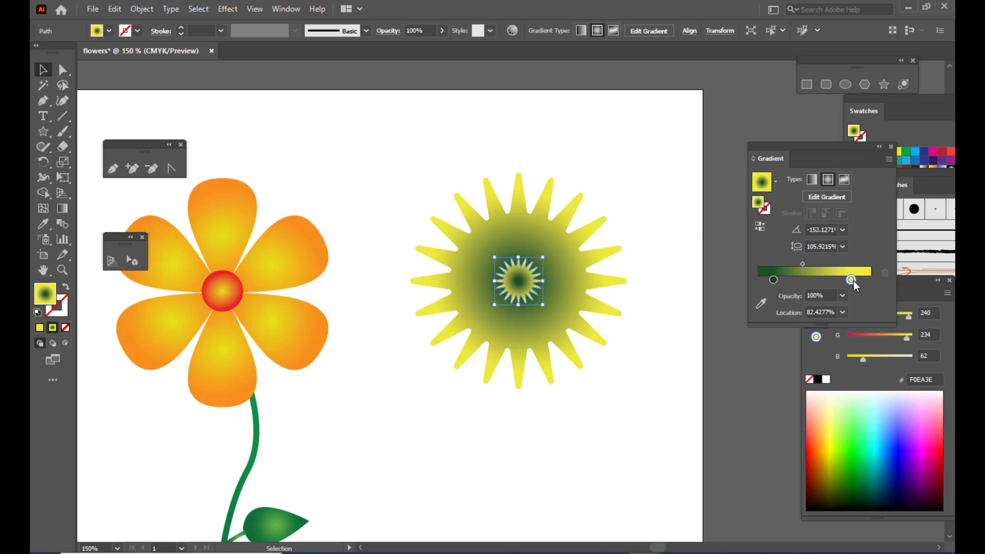
Step: Recolour the small star's gradient with orange #D06400 at the tips and light yellow #F8FF67 at the centre
{"action": "left_click", "coordinate": [821, 456]}
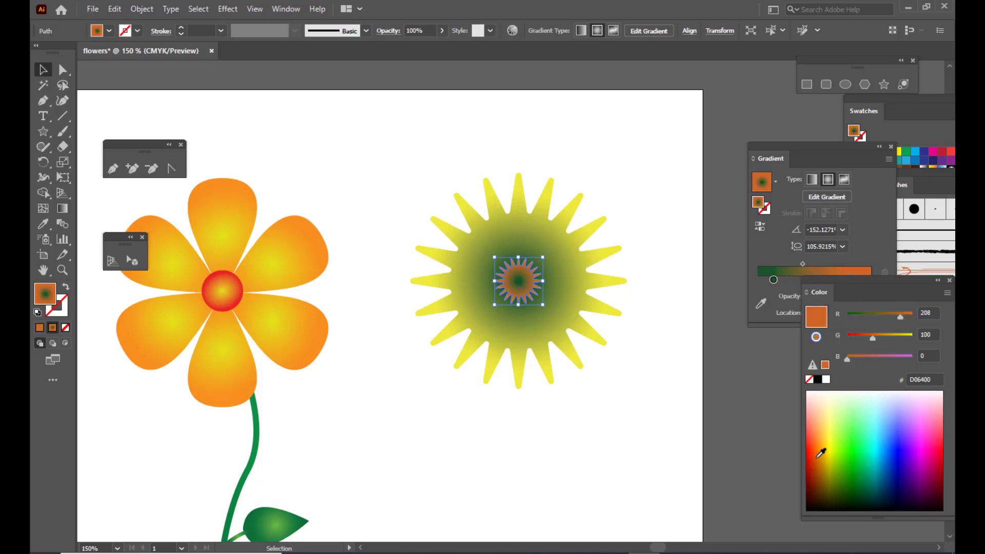
{"action": "left_click", "coordinate": [773, 280]}
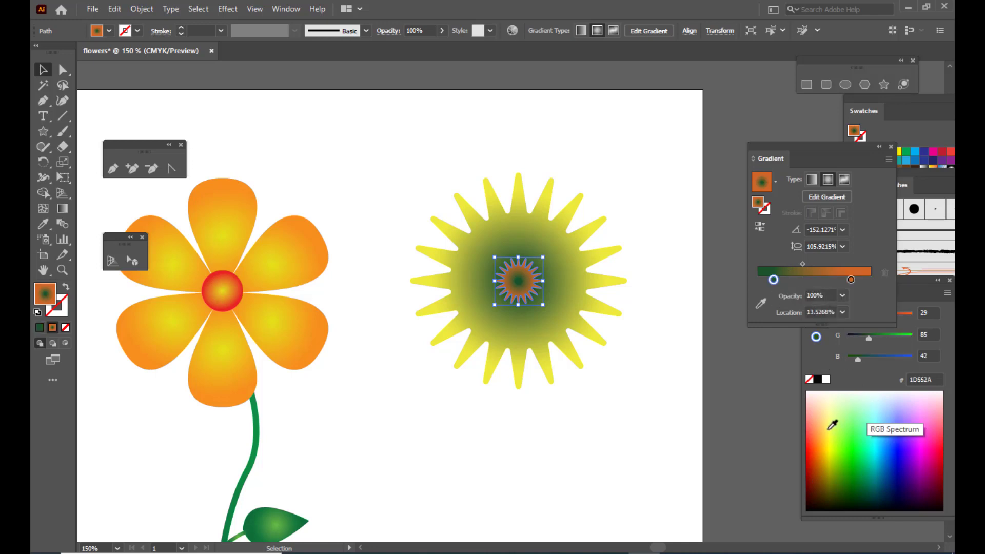
{"action": "left_click", "coordinate": [831, 423]}
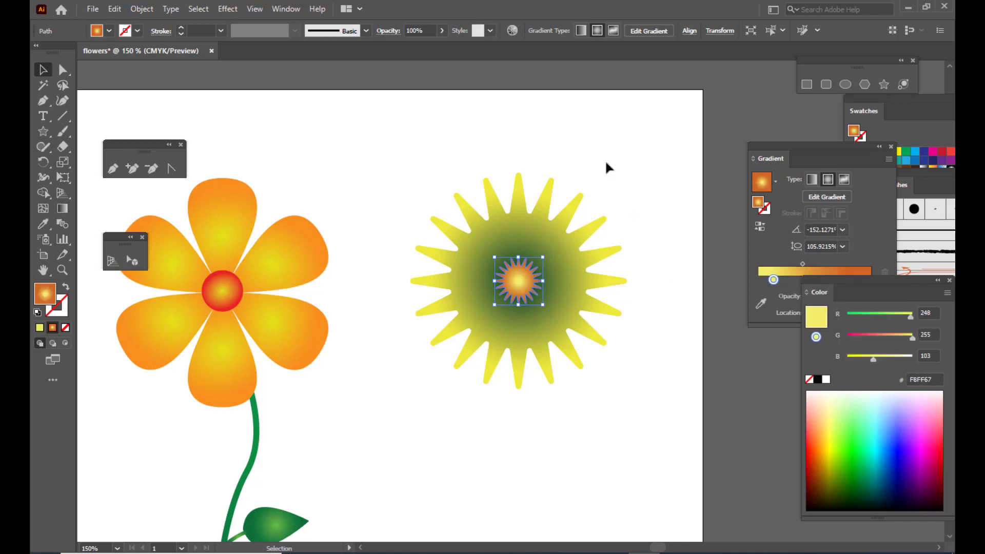
{"action": "left_click", "coordinate": [614, 149]}
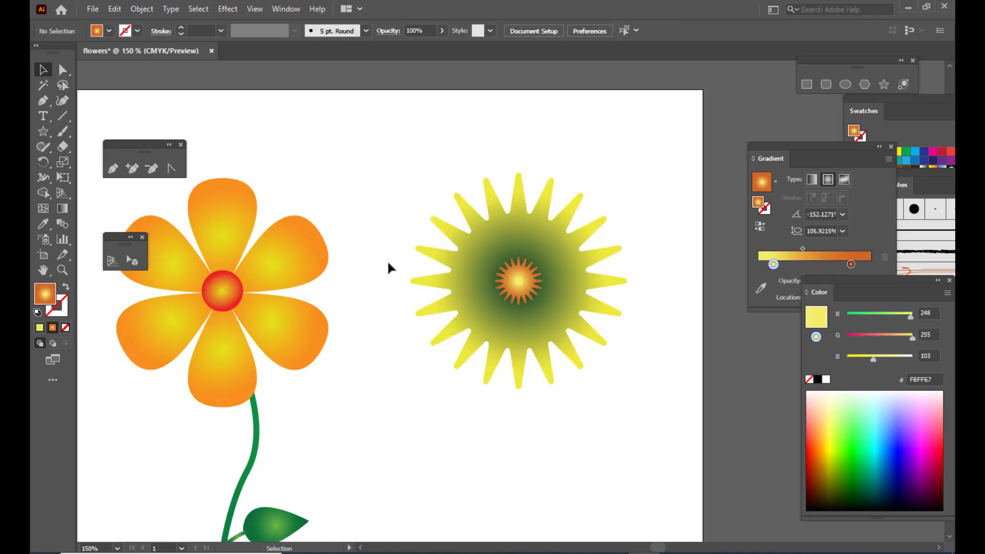
Step: Intensify the small star's centre yellow by lowering its blue value to 41, giving #F8FF29
{"action": "left_click", "coordinate": [516, 283]}
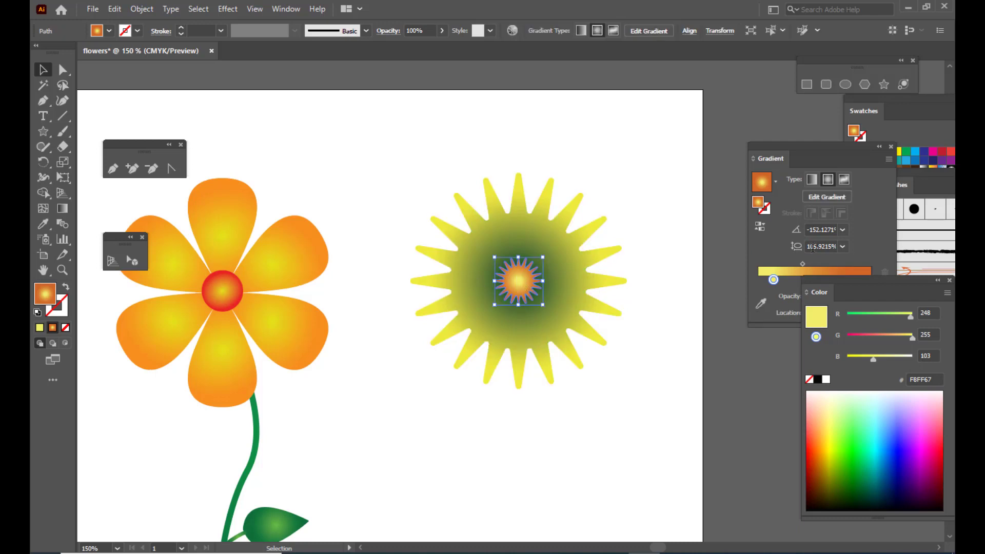
{"action": "left_click", "coordinate": [774, 281]}
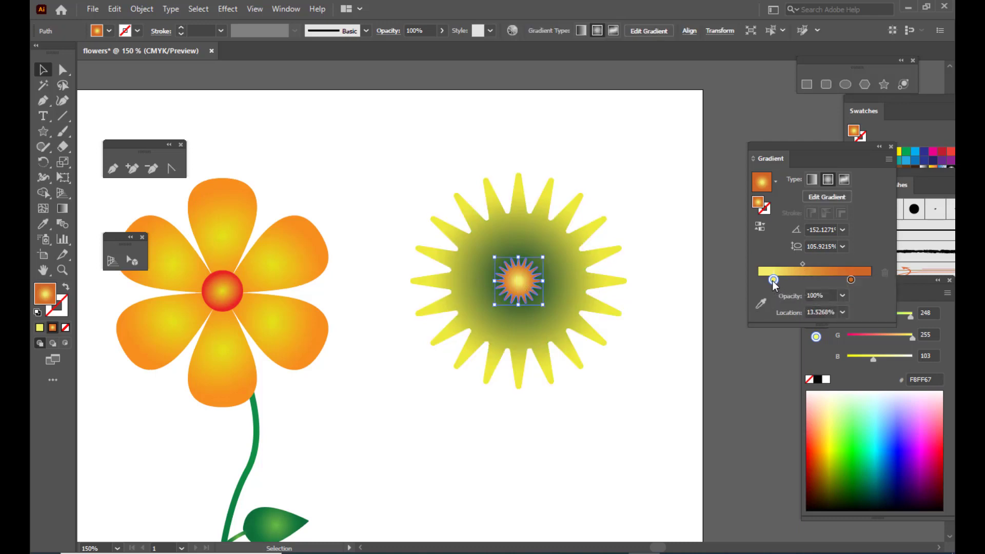
{"action": "left_click_drag", "start_coordinate": [873, 360], "coordinate": [856, 359]}
{"action": "left_click", "coordinate": [674, 308]}
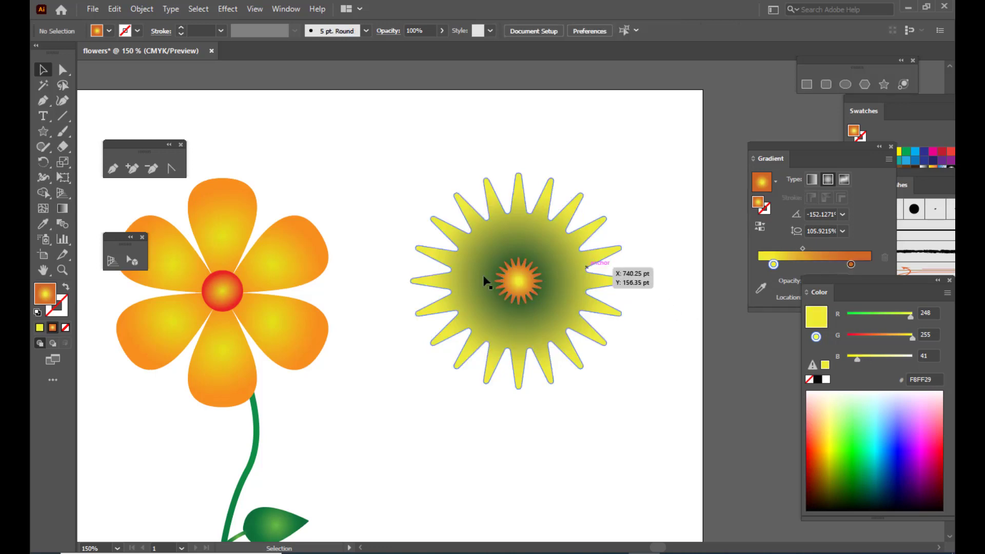
Step: Shrink the small orange star a little further around its centre
{"action": "left_click", "coordinate": [516, 279]}
{"action": "left_click", "coordinate": [589, 288]}
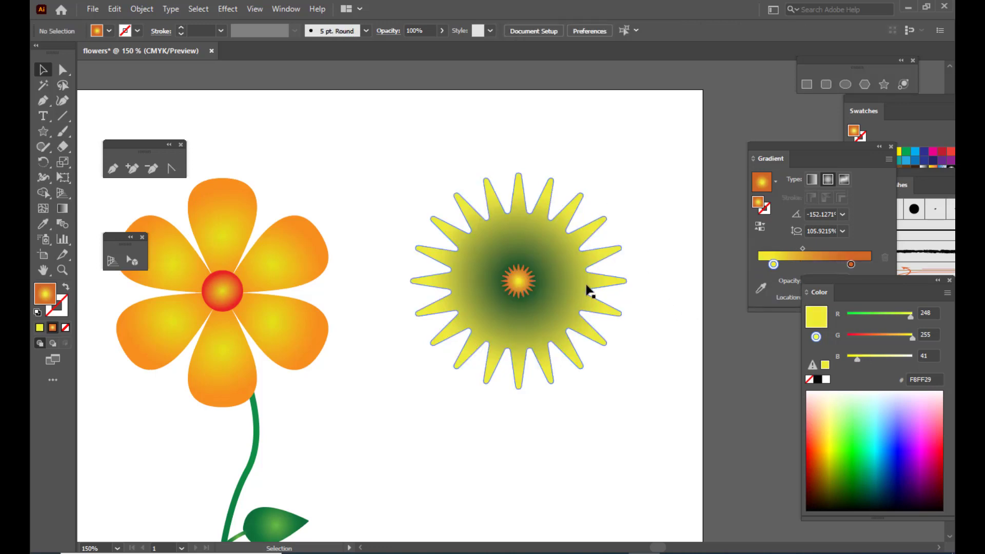
{"action": "left_click", "coordinate": [521, 281]}
{"action": "left_click", "coordinate": [554, 279]}
Step: Set the blend options for the large and small stars to Specified Steps with 140 steps
{"action": "left_click", "coordinate": [517, 279]}
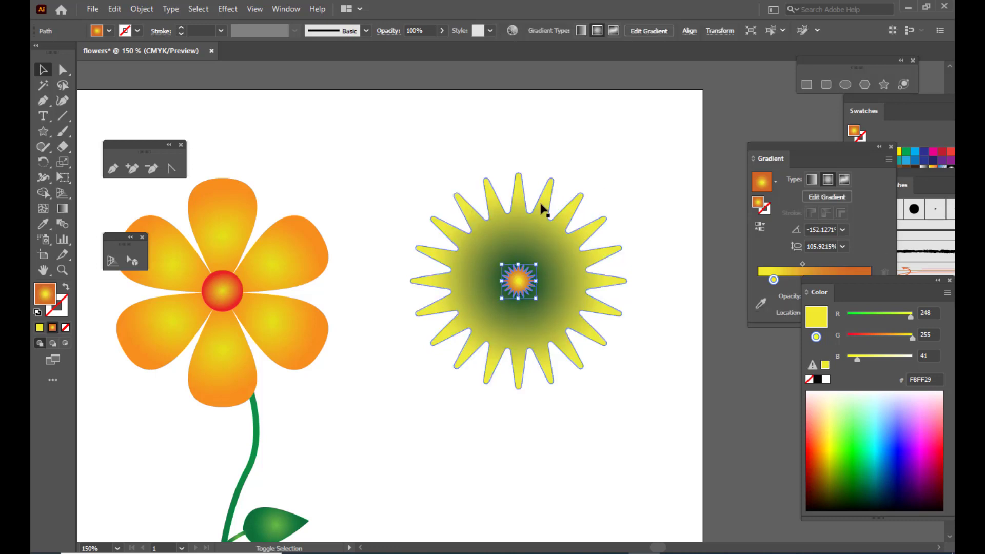
{"action": "left_click", "coordinate": [542, 209], "text": "shift"}
{"action": "left_click", "coordinate": [141, 9]}
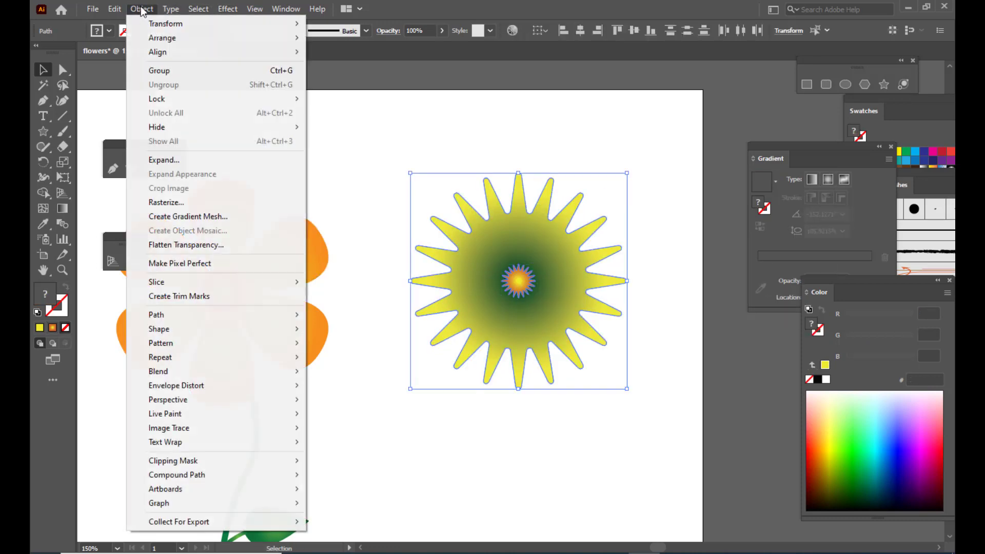
{"action": "mouse_move", "coordinate": [180, 376]}
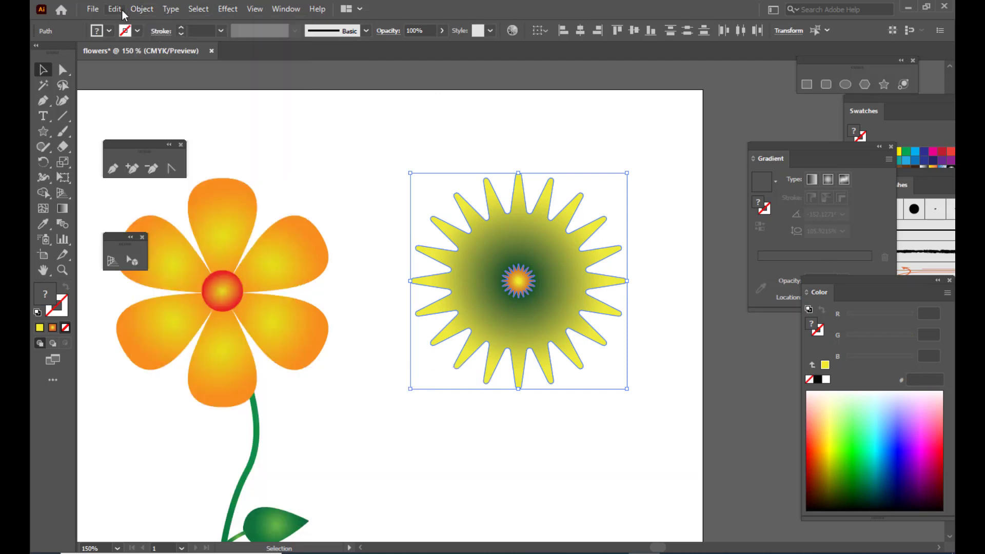
{"action": "left_click", "coordinate": [140, 10]}
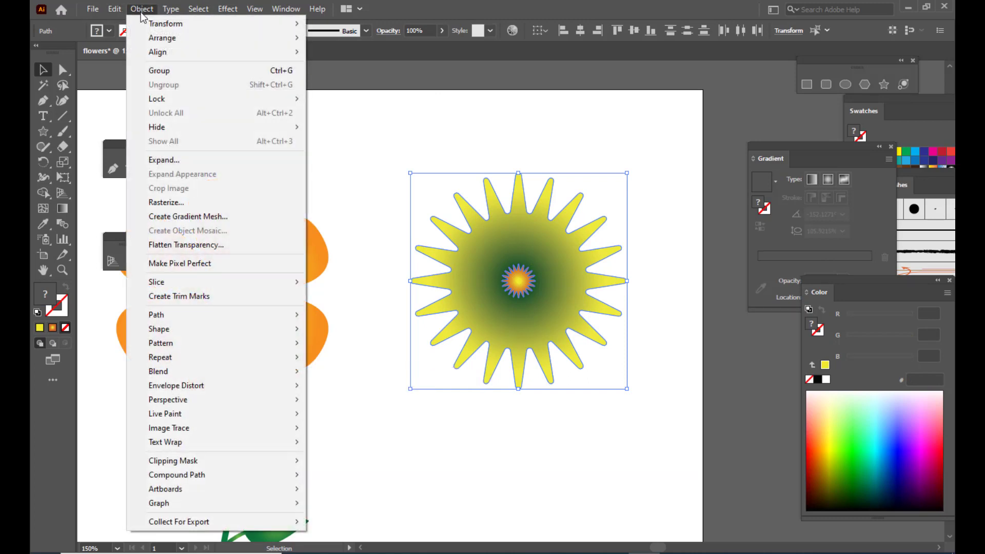
{"action": "mouse_move", "coordinate": [177, 374]}
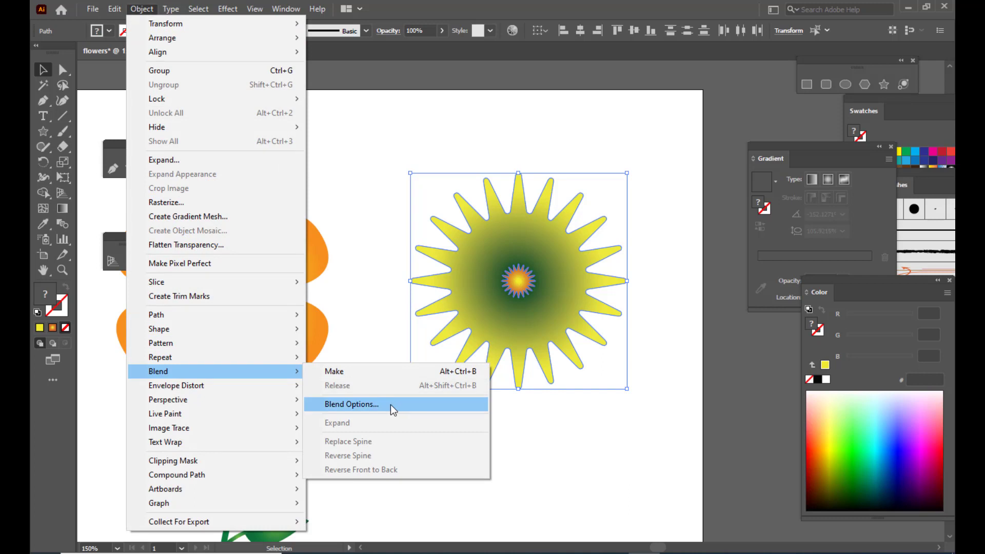
{"action": "left_click", "coordinate": [390, 404]}
{"action": "left_click_drag", "start_coordinate": [630, 114], "coordinate": [658, 112]}
{"action": "left_click", "coordinate": [629, 128]}
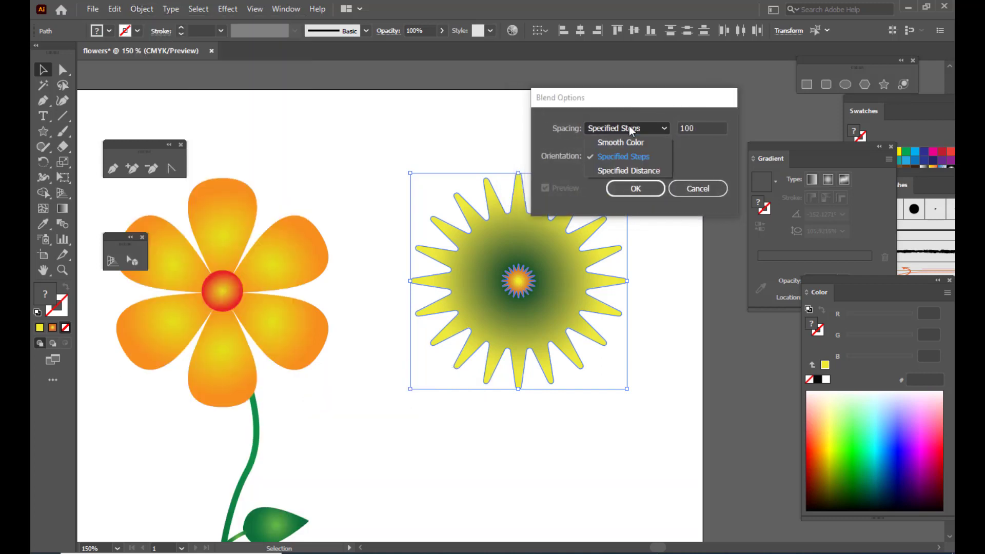
{"action": "left_click", "coordinate": [632, 155]}
{"action": "double_click", "coordinate": [707, 128]}
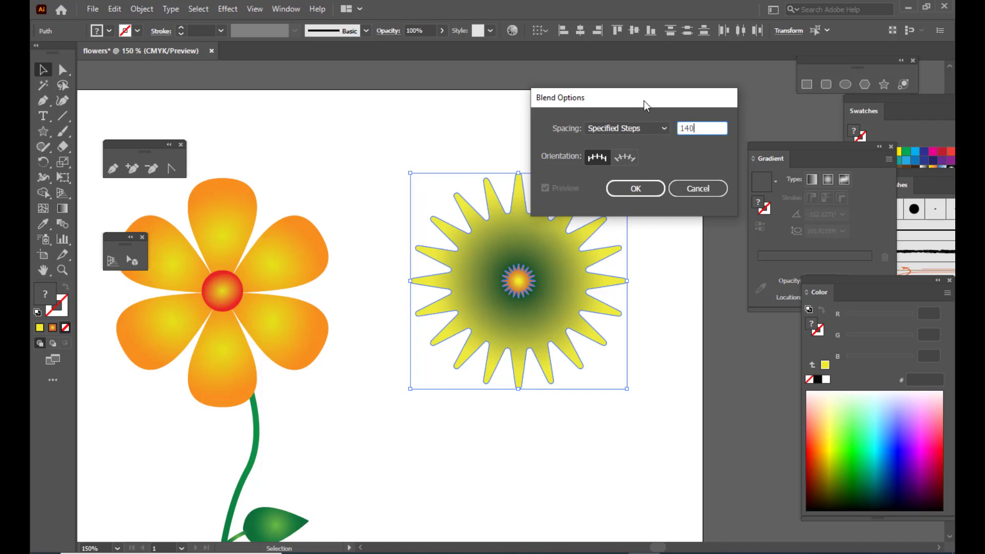
{"action": "left_click_drag", "start_coordinate": [644, 100], "coordinate": [654, 97]}
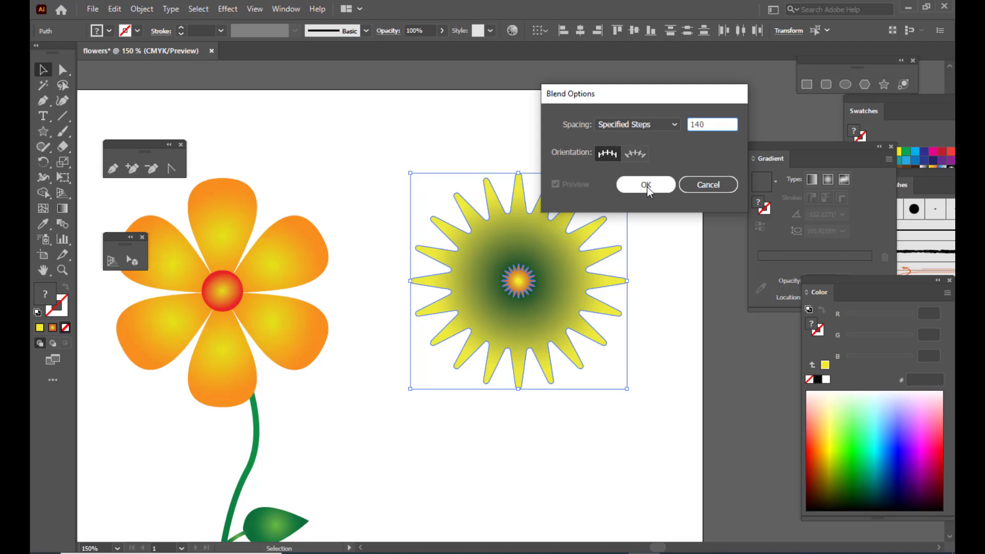
{"action": "left_click", "coordinate": [646, 185]}
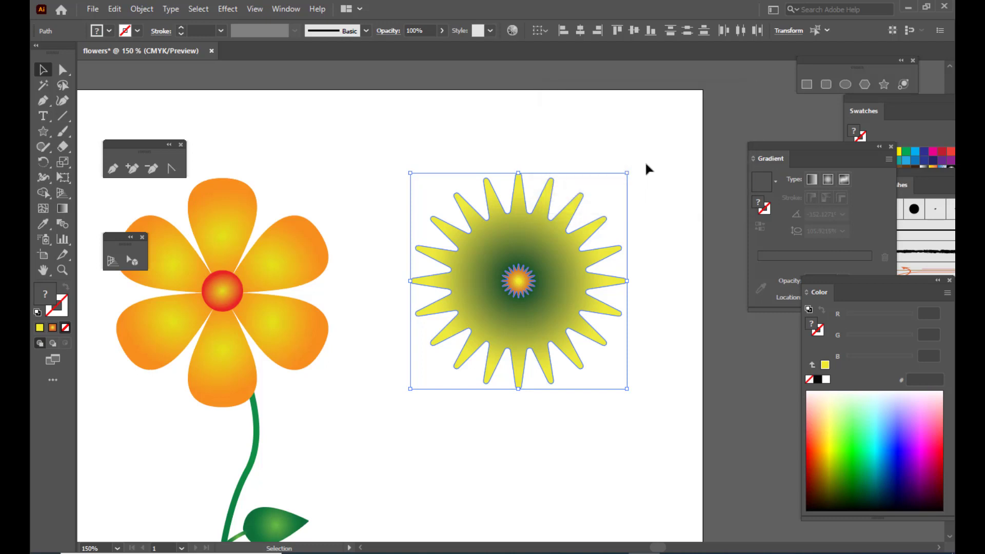
Step: Blend the large green-yellow star with the small orange star at its centre
{"action": "left_click", "coordinate": [644, 161]}
{"action": "left_click_drag", "start_coordinate": [395, 153], "coordinate": [673, 423]}
{"action": "left_click", "coordinate": [143, 9]}
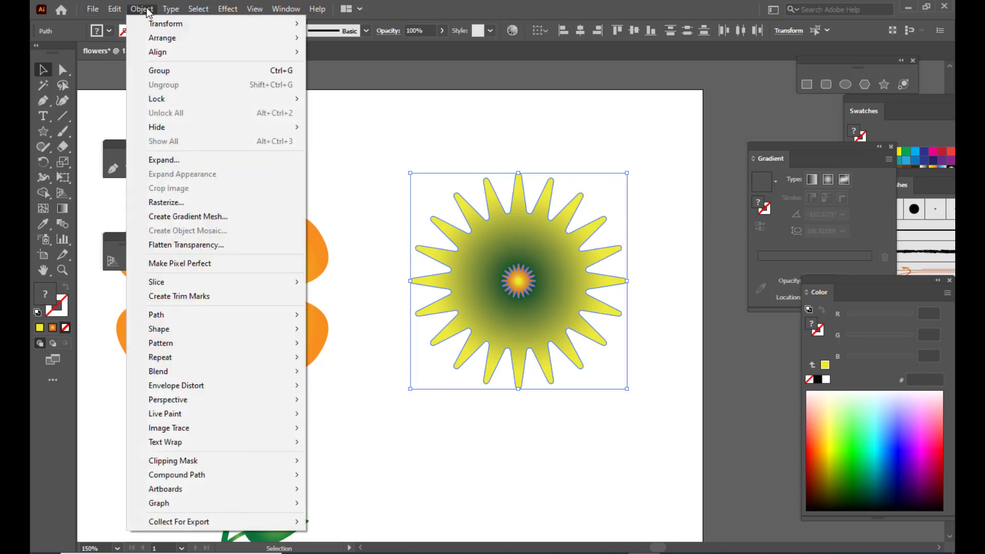
{"action": "mouse_move", "coordinate": [170, 370]}
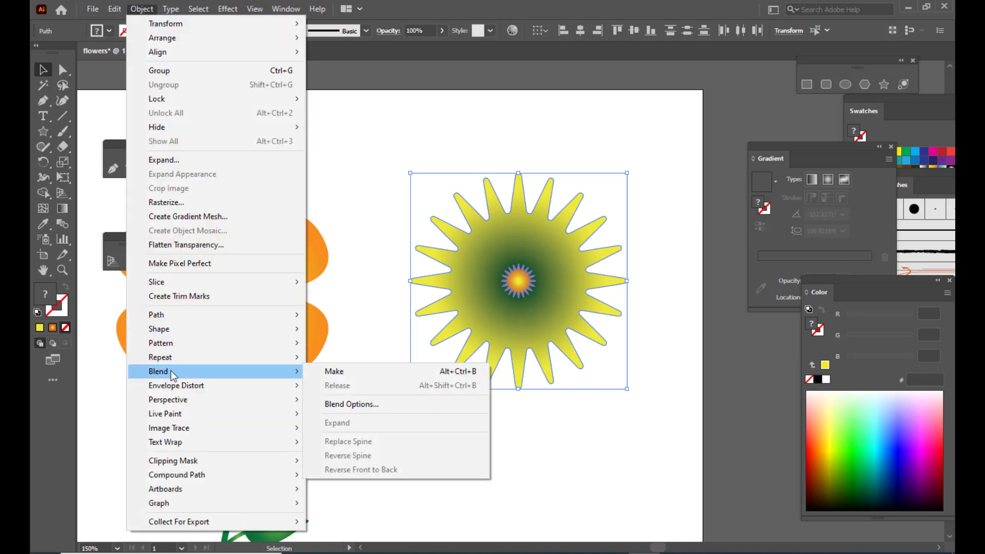
{"action": "left_click", "coordinate": [369, 371]}
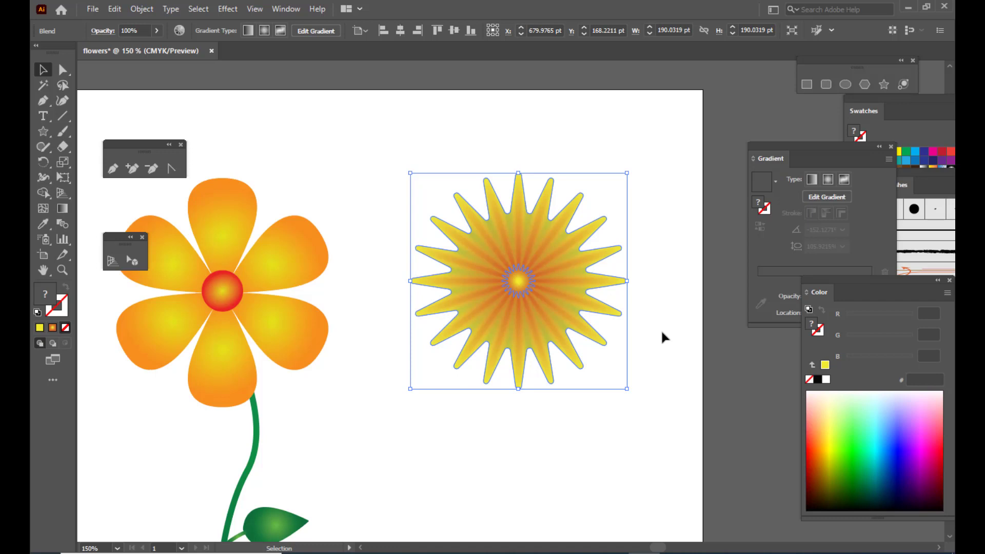
Step: Apply a Pucker & Bloat effect of -23% to the blended star flower
{"action": "left_click", "coordinate": [227, 10]}
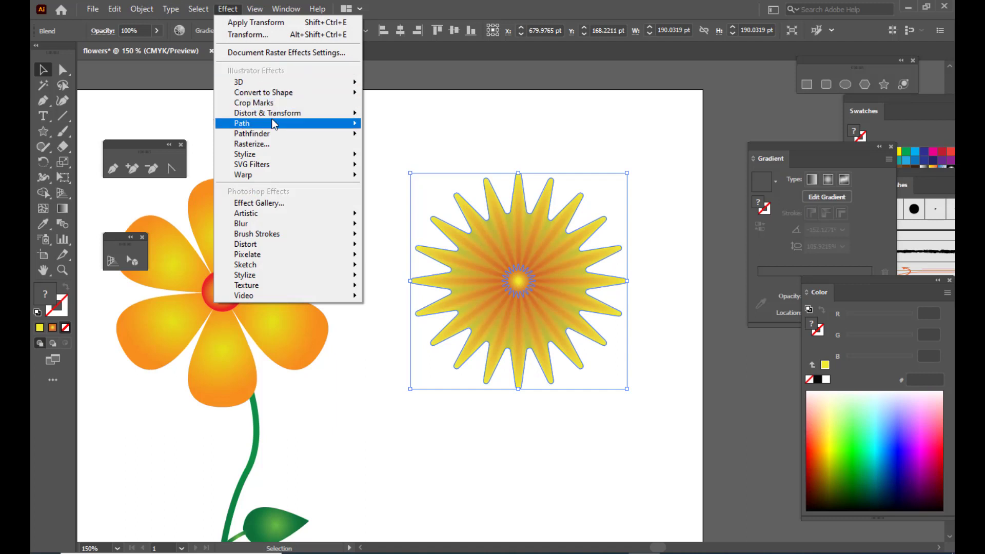
{"action": "mouse_move", "coordinate": [264, 120]}
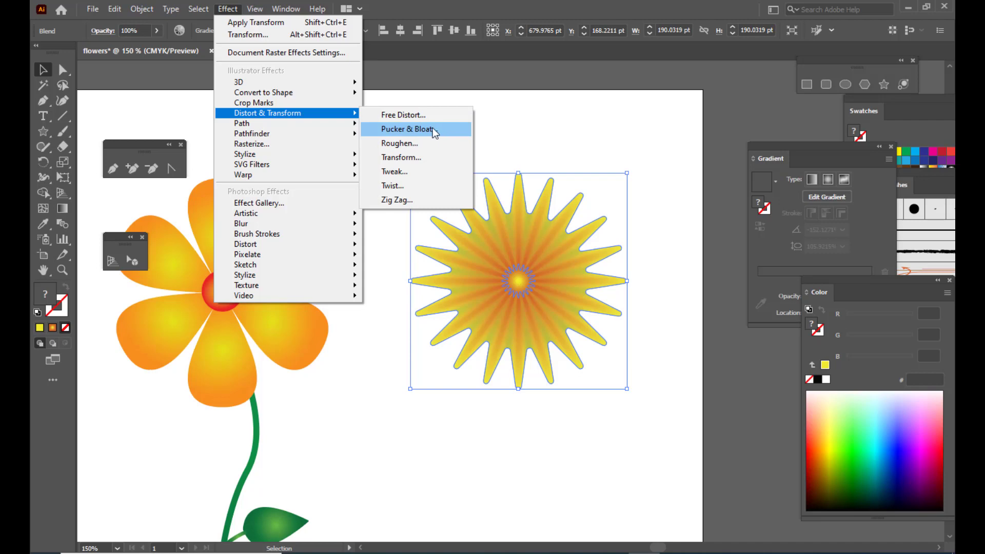
{"action": "left_click", "coordinate": [416, 129]}
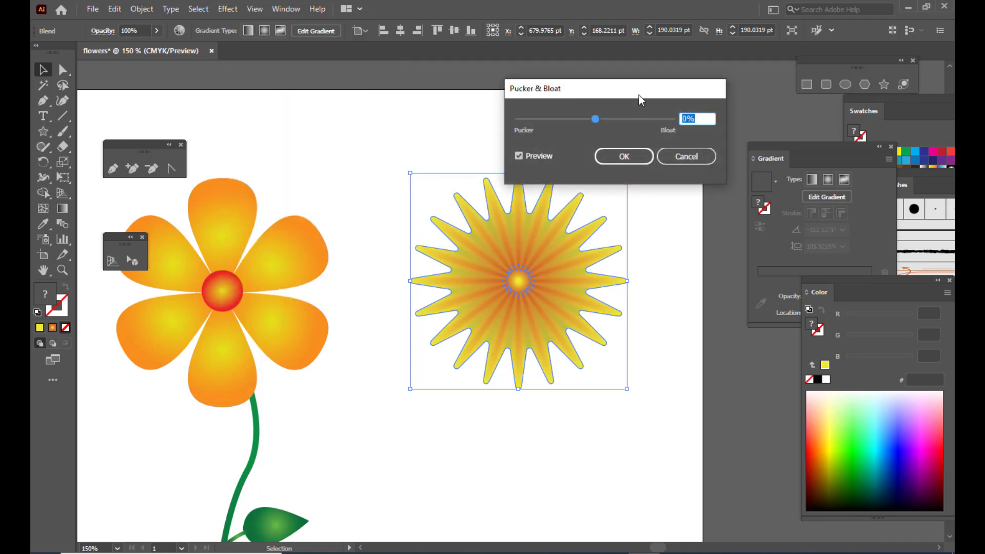
{"action": "left_click_drag", "start_coordinate": [628, 88], "coordinate": [667, 93]}
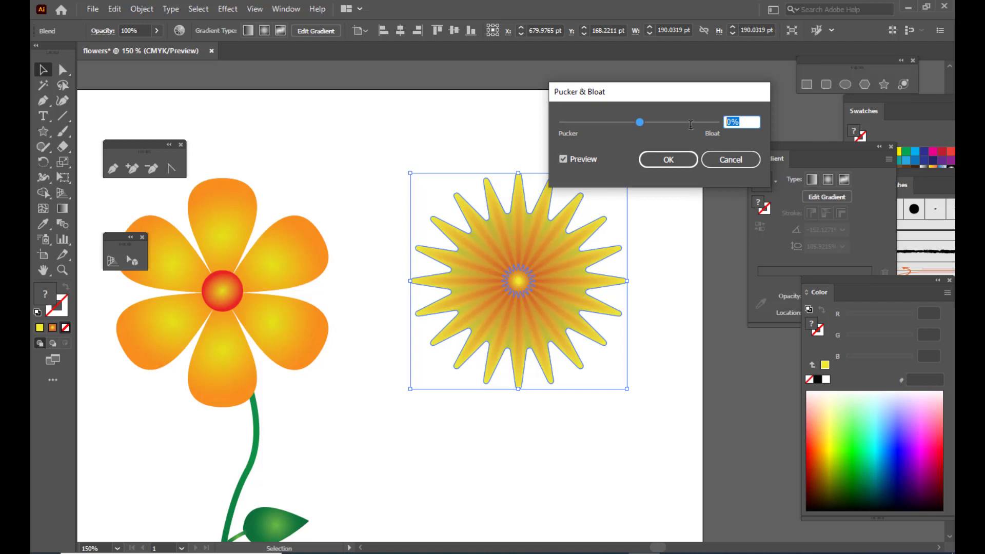
{"action": "type", "text": "-23"}
{"action": "left_click_drag", "start_coordinate": [658, 108], "coordinate": [669, 89]}
{"action": "left_click", "coordinate": [684, 156]}
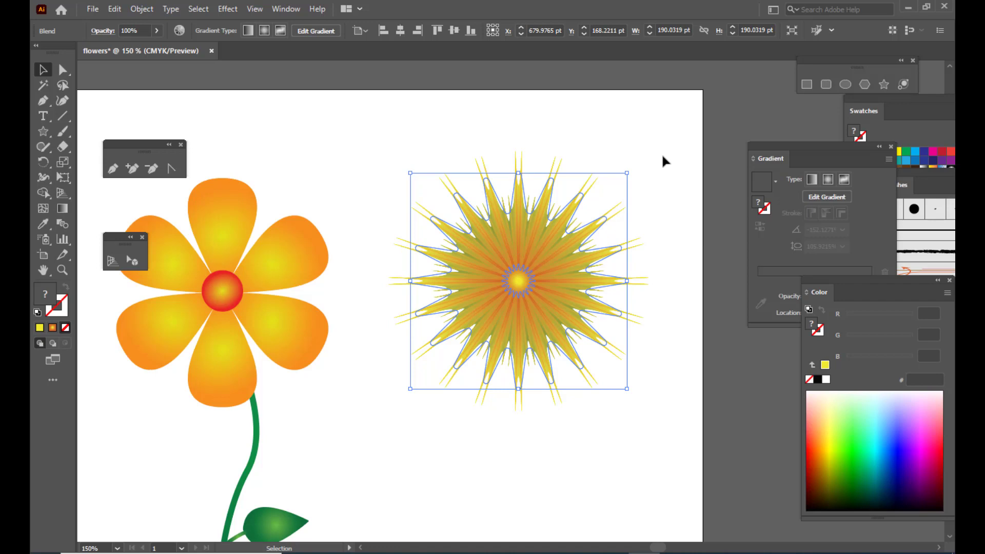
Step: Start a Roughen effect on the blended flower with its detail set to 0 per inch
{"action": "left_click", "coordinate": [226, 10]}
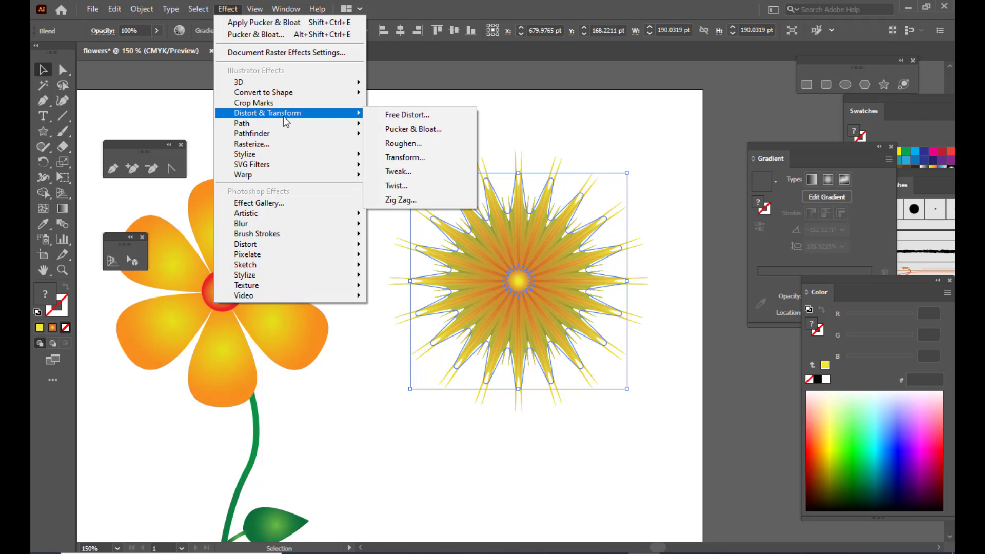
{"action": "left_click", "coordinate": [434, 144]}
{"action": "left_click_drag", "start_coordinate": [415, 105], "coordinate": [798, 51]}
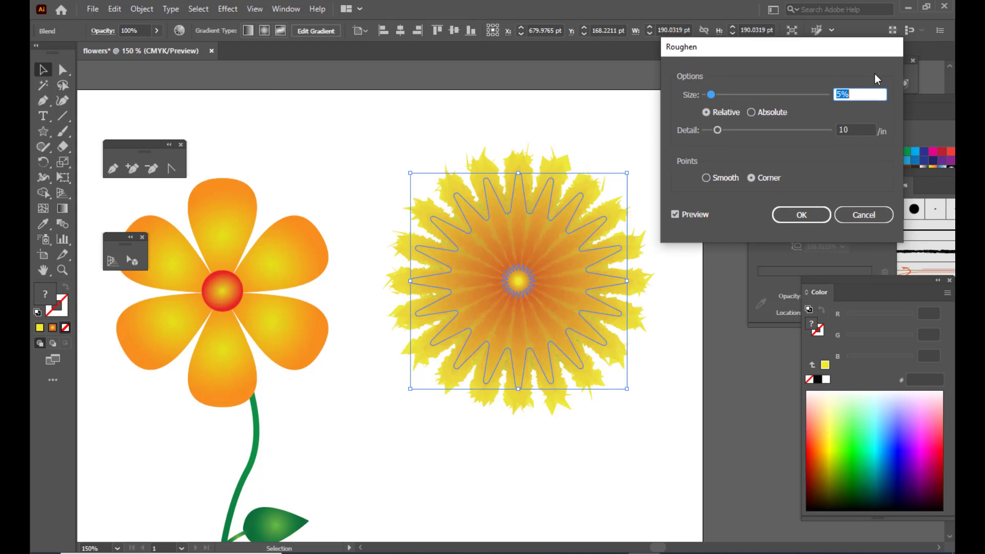
{"action": "left_click_drag", "start_coordinate": [715, 56], "coordinate": [704, 60]}
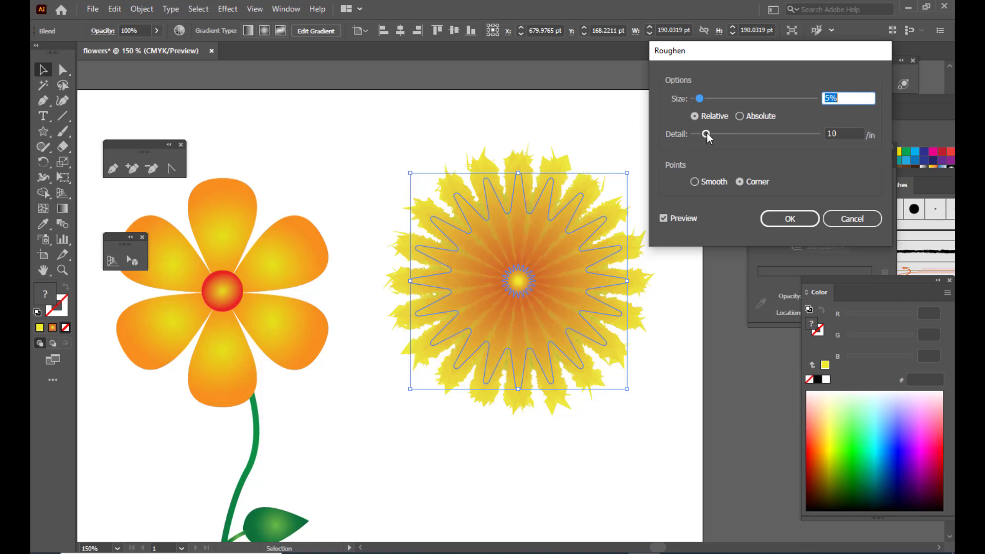
{"action": "left_click_drag", "start_coordinate": [707, 134], "coordinate": [663, 134]}
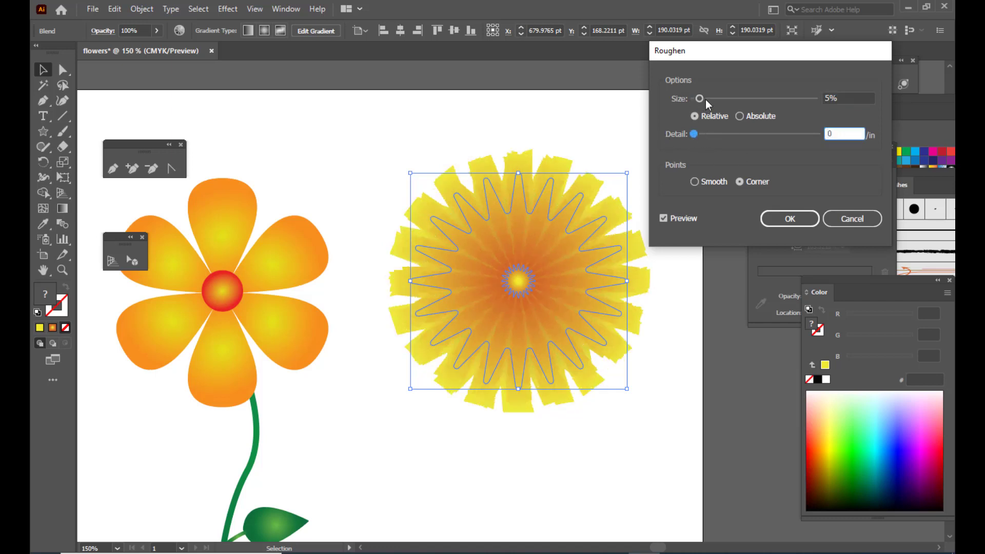
Step: Set the Roughen effect to an absolute size of 100 pt with smooth points and apply it
{"action": "left_click_drag", "start_coordinate": [703, 99], "coordinate": [758, 102]}
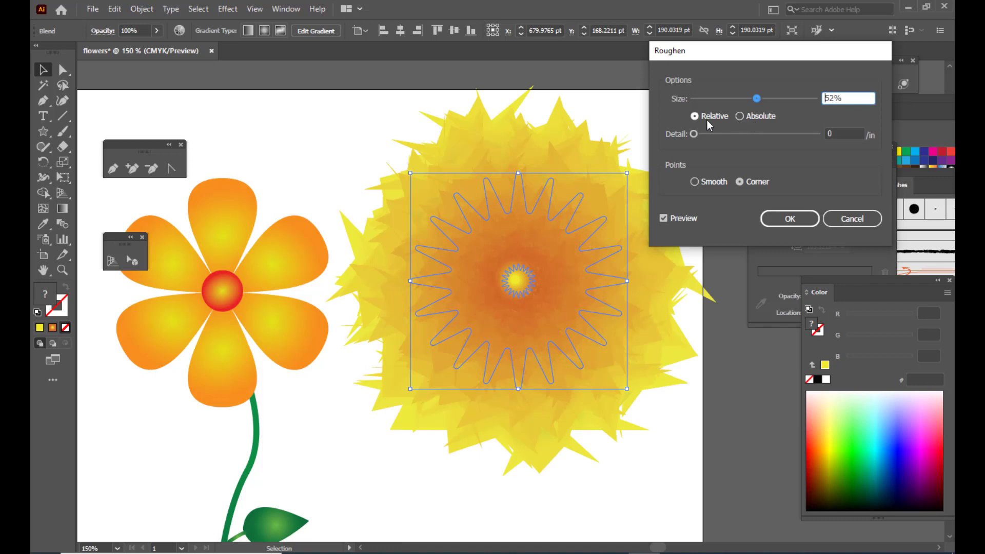
{"action": "left_click", "coordinate": [740, 116]}
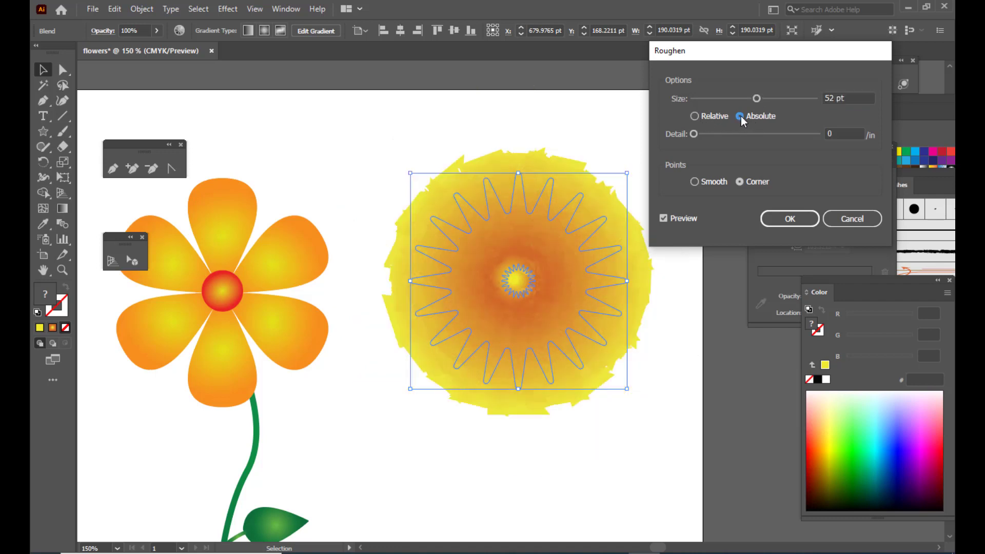
{"action": "left_click", "coordinate": [694, 181]}
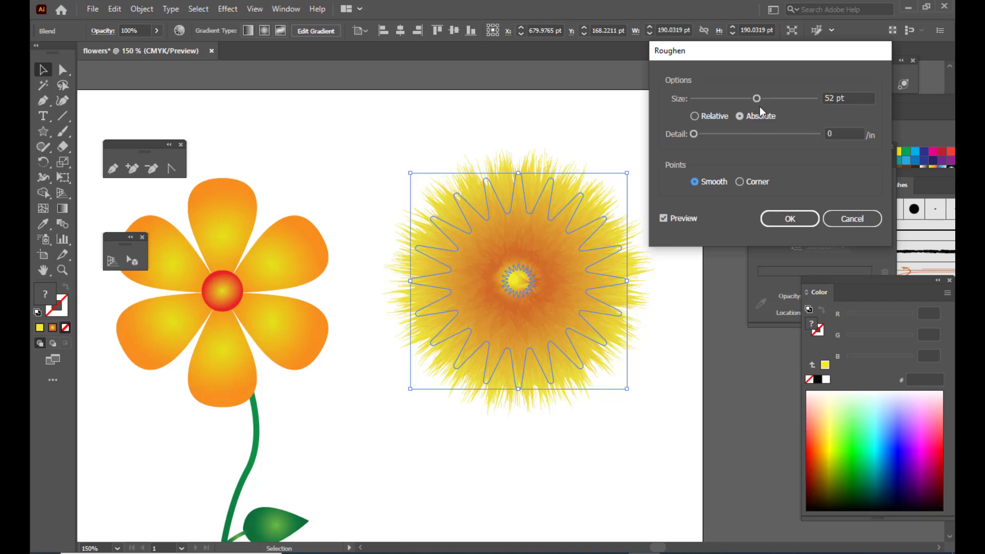
{"action": "left_click_drag", "start_coordinate": [757, 102], "coordinate": [819, 102]}
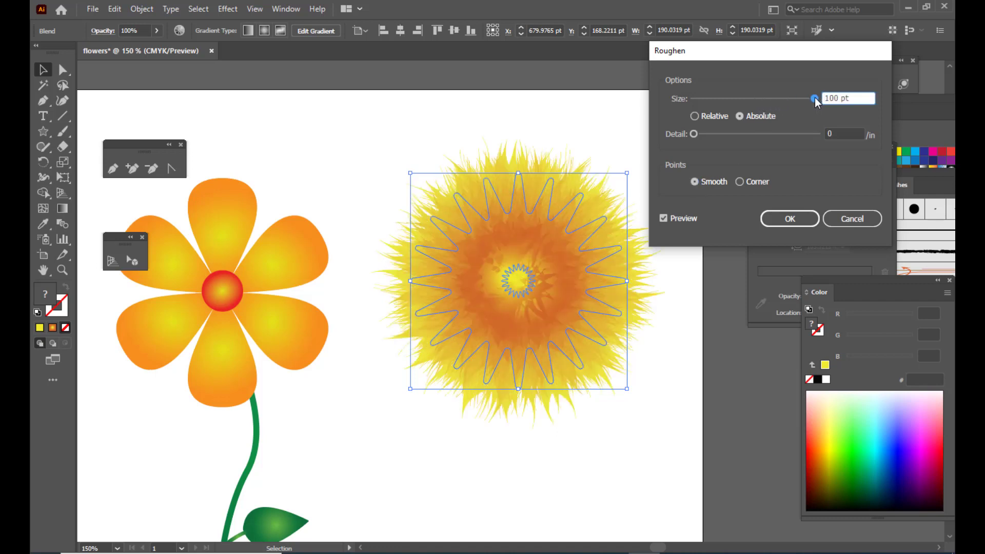
{"action": "left_click", "coordinate": [817, 98]}
{"action": "left_click", "coordinate": [788, 219]}
{"action": "left_click", "coordinate": [649, 147]}
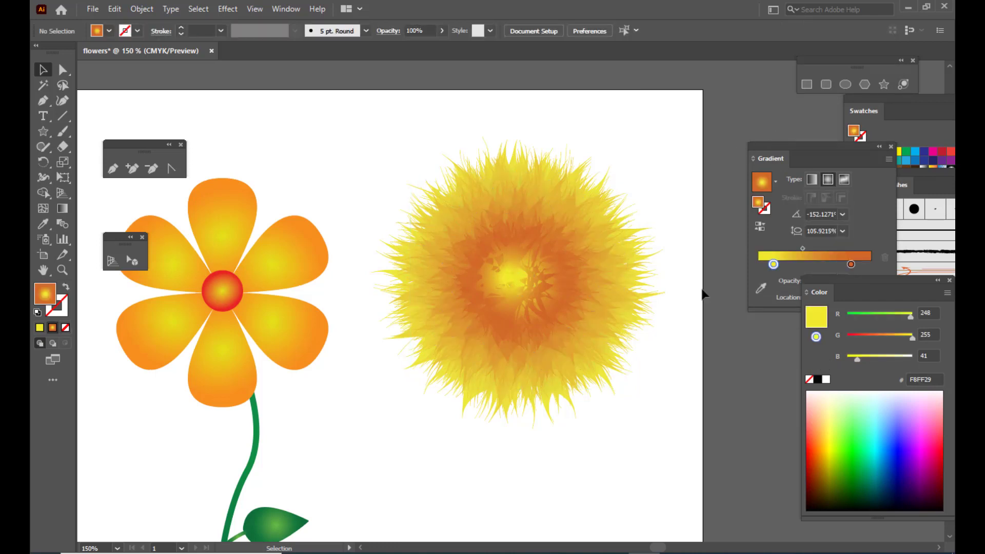
Step: Isolate the blend and shrink its small inner star around its centre to about a third of its size
{"action": "left_click", "coordinate": [532, 265]}
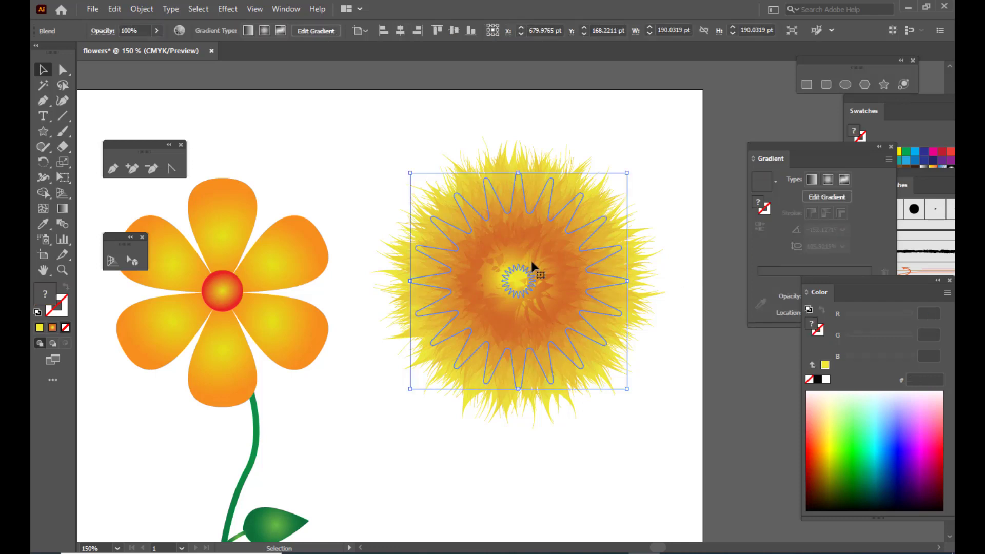
{"action": "right_click", "coordinate": [521, 214]}
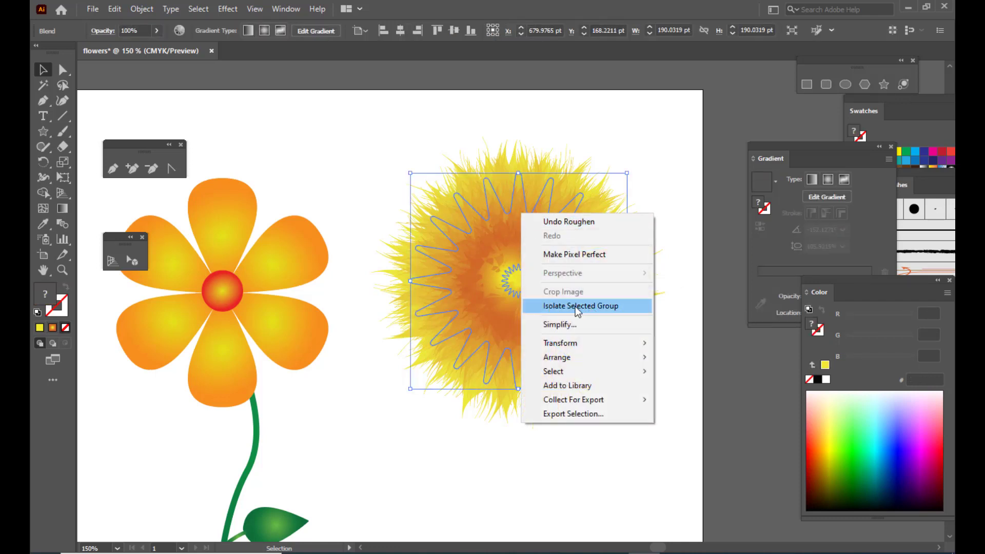
{"action": "left_click", "coordinate": [590, 306]}
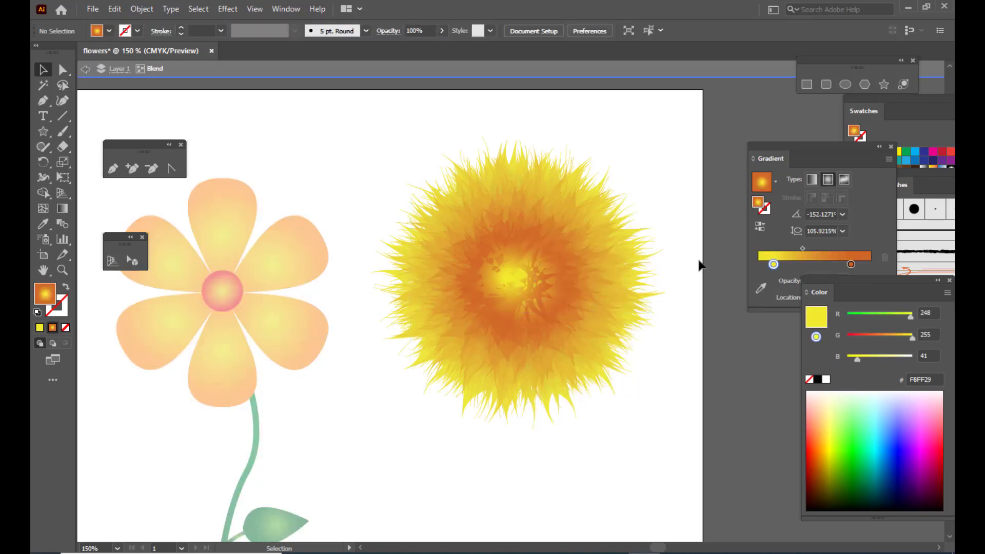
{"action": "left_click", "coordinate": [518, 280]}
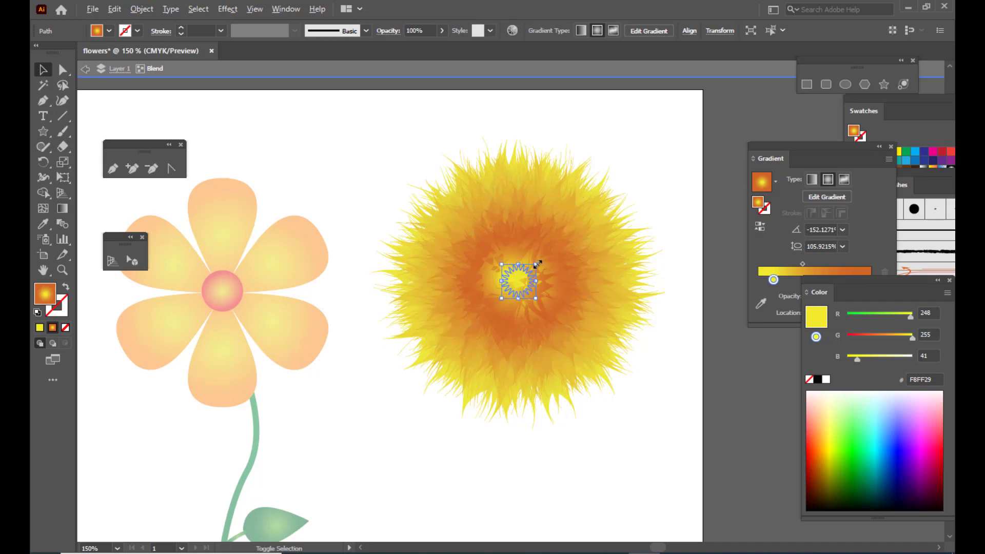
{"action": "mouse_move", "coordinate": [537, 265]}
{"action": "left_mouse_down"}
{"action": "mouse_move", "coordinate": [546, 253]}
{"action": "mouse_move", "coordinate": [524, 275]}
{"action": "left_mouse_up"}
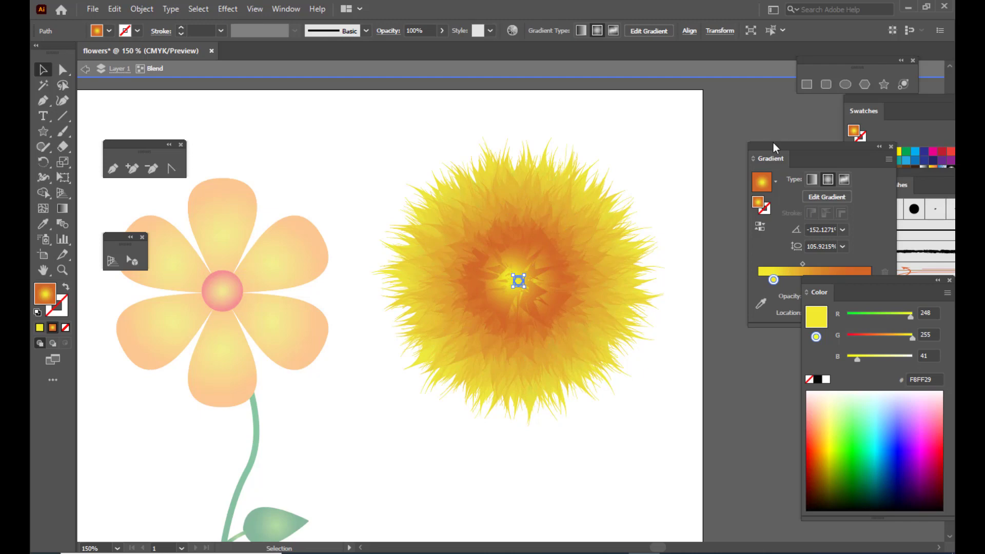
Step: Recolour the small star's gradient with dark green #008F08 at the centre and light green #64FF64 at the outside
{"action": "left_click_drag", "start_coordinate": [773, 143], "coordinate": [763, 143]}
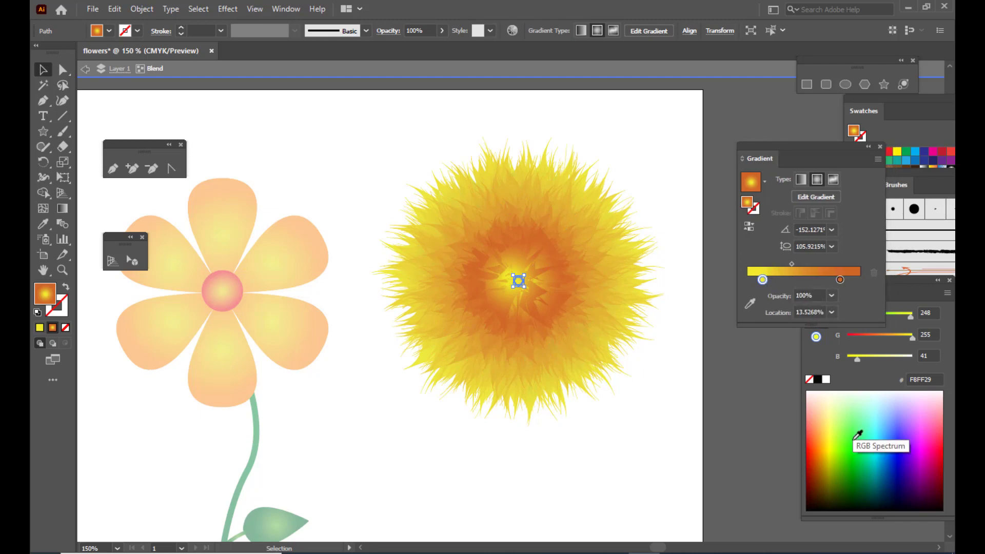
{"action": "left_click", "coordinate": [857, 470]}
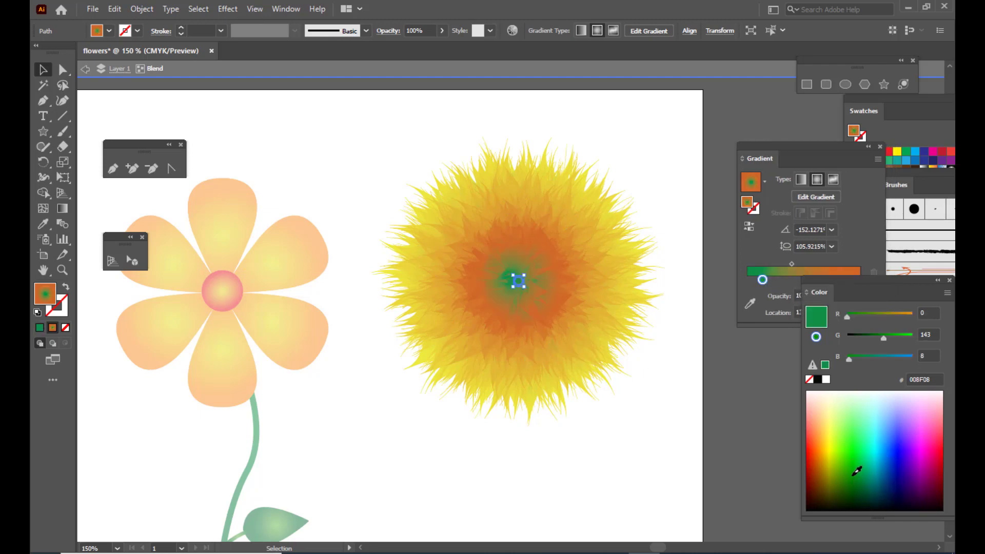
{"action": "left_click", "coordinate": [784, 281]}
{"action": "left_click_drag", "start_coordinate": [782, 281], "coordinate": [794, 358]}
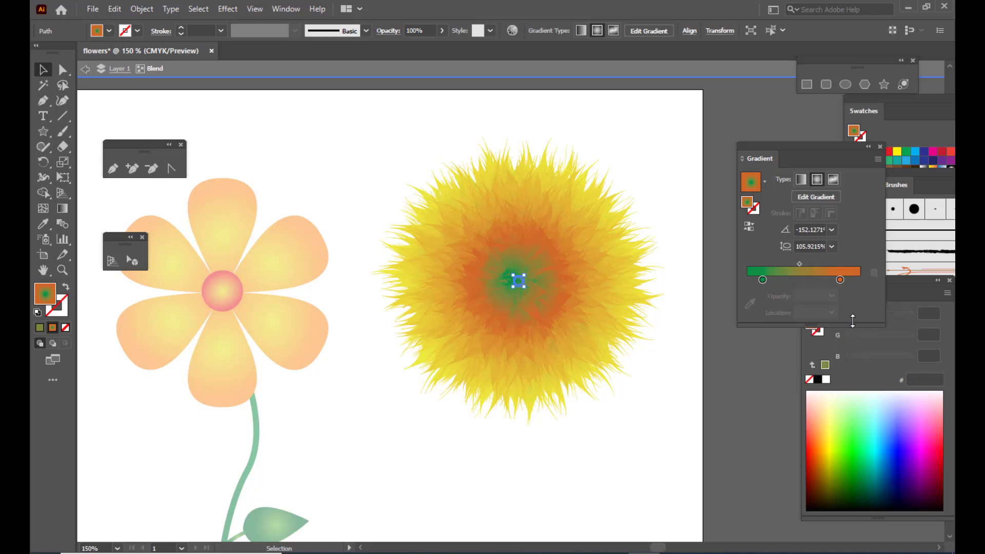
{"action": "left_click", "coordinate": [839, 280]}
{"action": "left_click", "coordinate": [856, 419]}
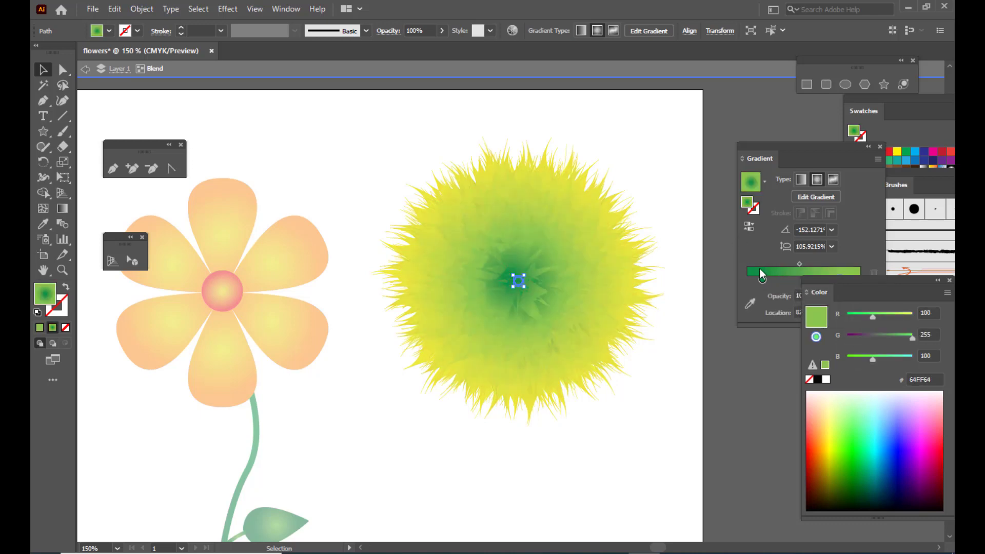
Step: Shift both of the small star's gradient stops inward, placing the light green one at about 75% location
{"action": "left_click_drag", "start_coordinate": [761, 283], "coordinate": [831, 281]}
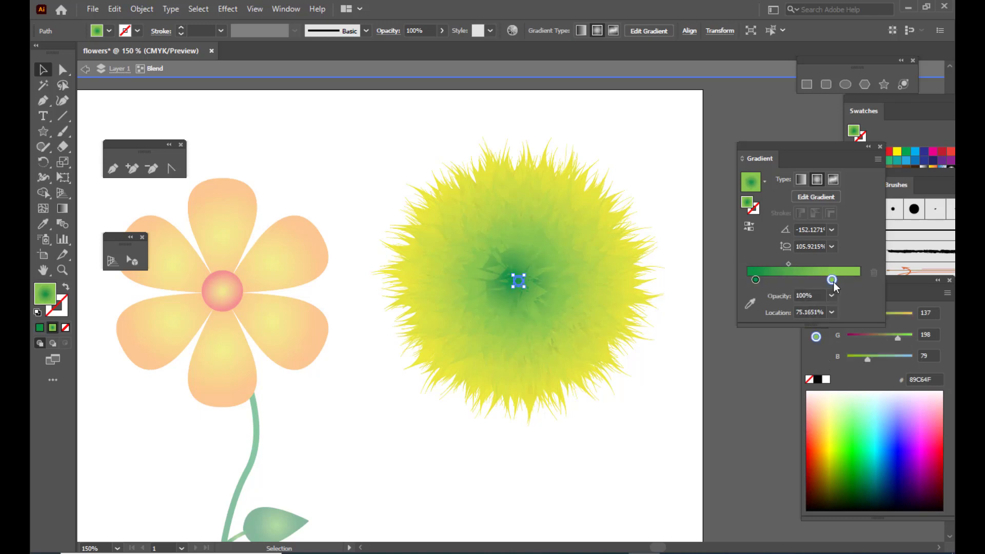
{"action": "mouse_move", "coordinate": [528, 274]}
{"action": "left_mouse_down"}
{"action": "mouse_move", "coordinate": [545, 261]}
{"action": "mouse_move", "coordinate": [616, 286]}
{"action": "mouse_move", "coordinate": [519, 271]}
{"action": "mouse_move", "coordinate": [543, 270]}
{"action": "mouse_move", "coordinate": [535, 272]}
{"action": "left_mouse_up"}
{"action": "left_click", "coordinate": [673, 161]}
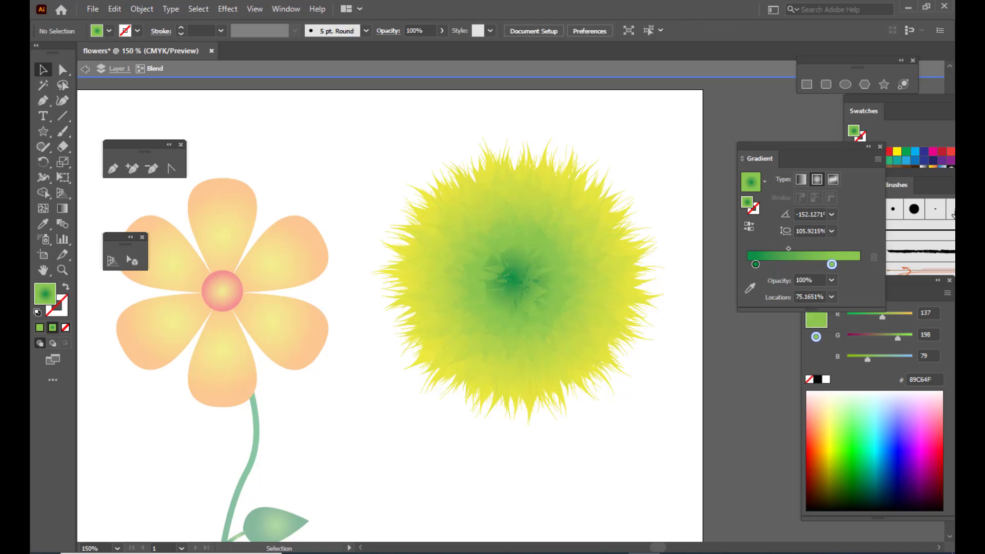
Step: Leave isolation mode and return to the full artwork
{"action": "left_click", "coordinate": [517, 281]}
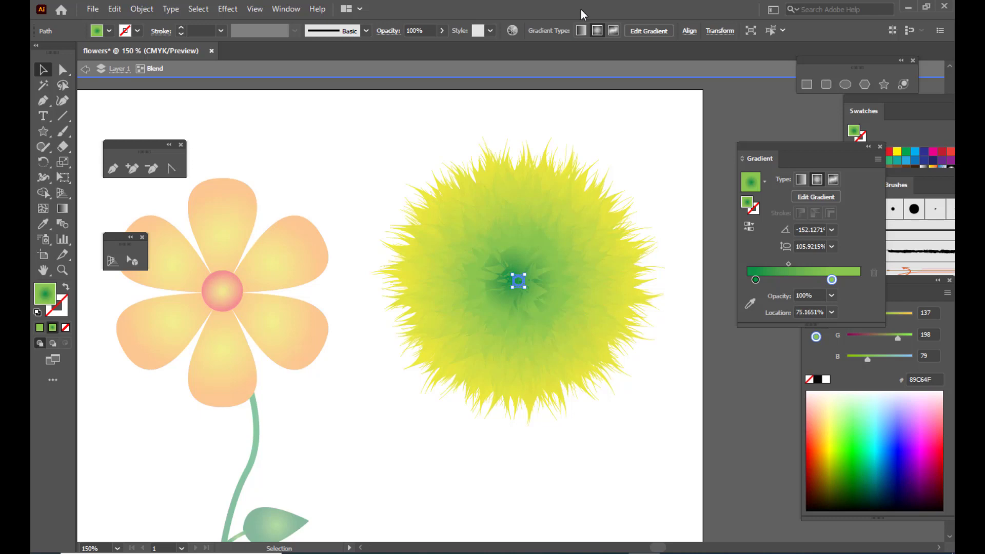
{"action": "left_click", "coordinate": [84, 71]}
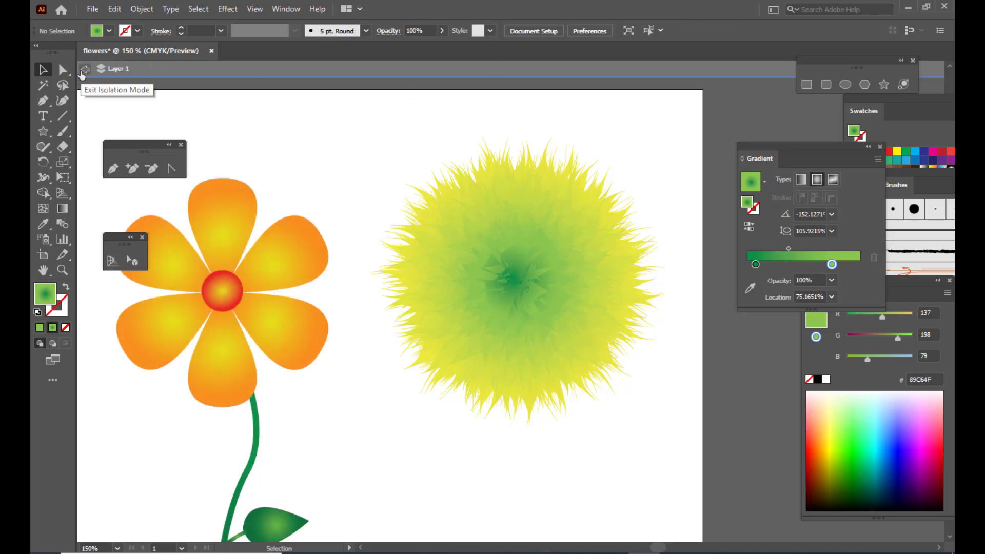
{"action": "left_click", "coordinate": [82, 72]}
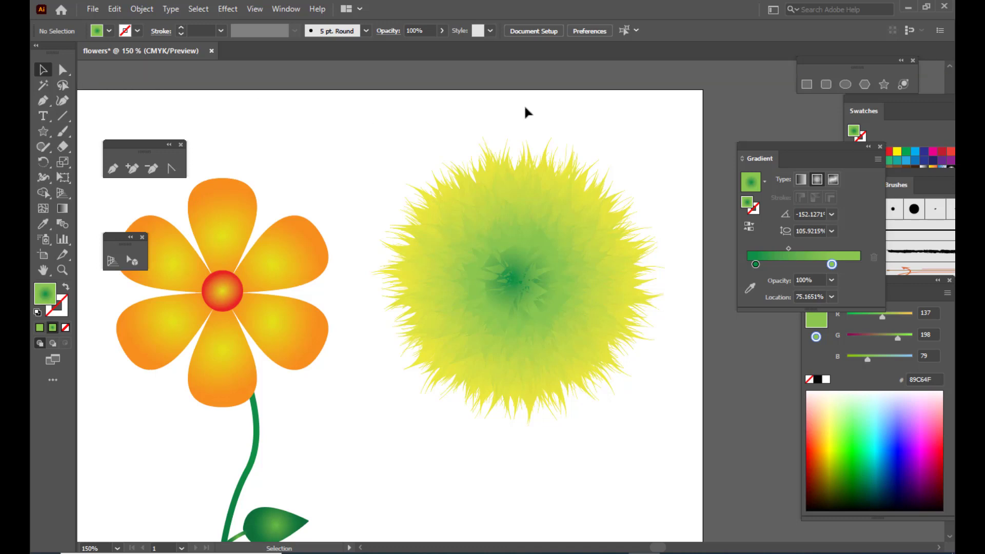
Step: Ungroup the orange flower and place a copy of its red centre circle over the middle of the fuzzy green-yellow flower
{"action": "left_click", "coordinate": [229, 290]}
{"action": "right_click", "coordinate": [235, 254]}
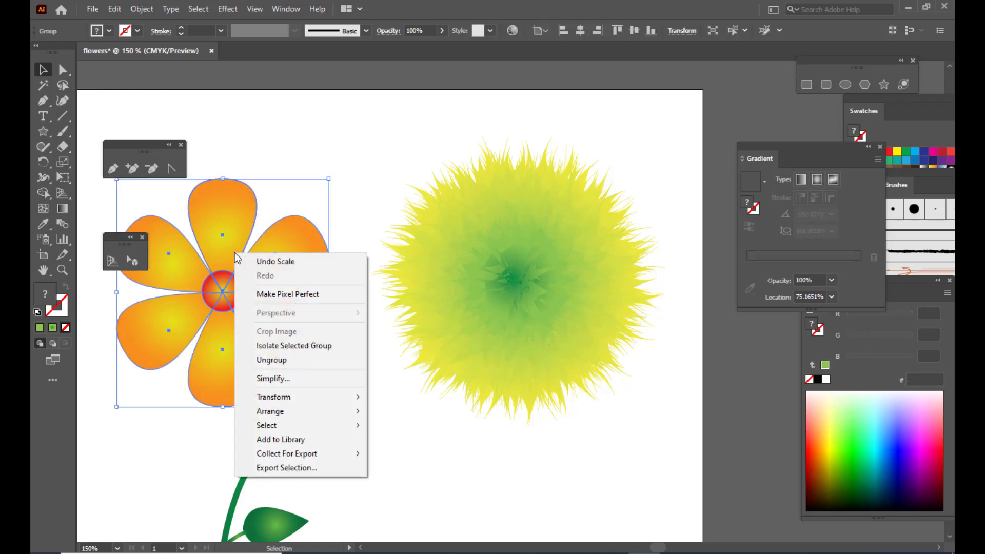
{"action": "left_click", "coordinate": [294, 363]}
{"action": "left_click", "coordinate": [406, 94]}
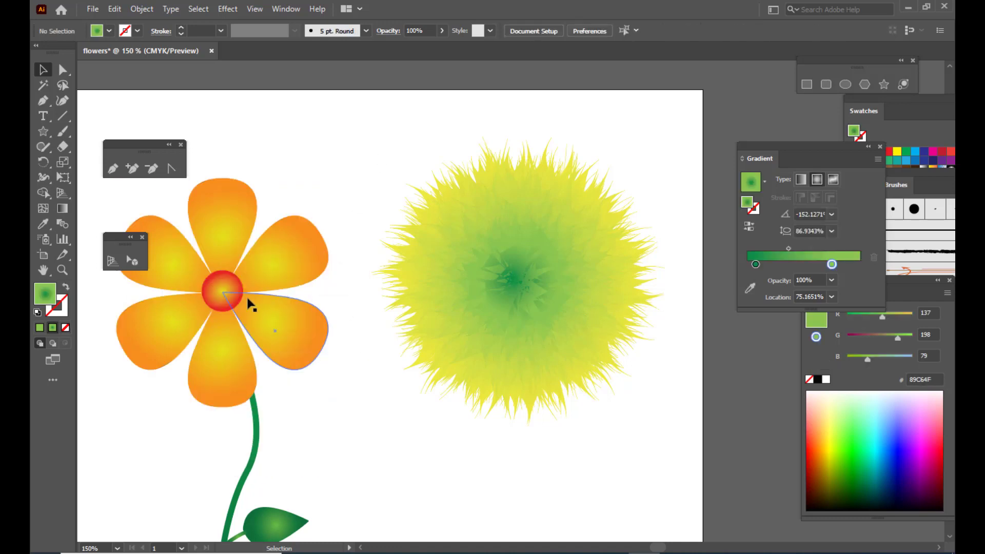
{"action": "left_click", "coordinate": [228, 296]}
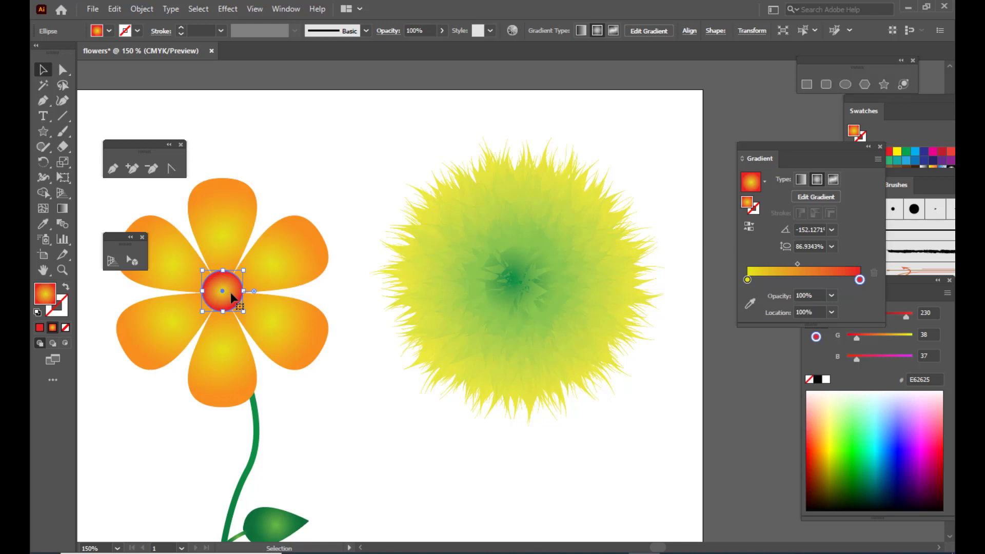
{"action": "left_click_drag", "start_coordinate": [230, 293], "coordinate": [530, 281]}
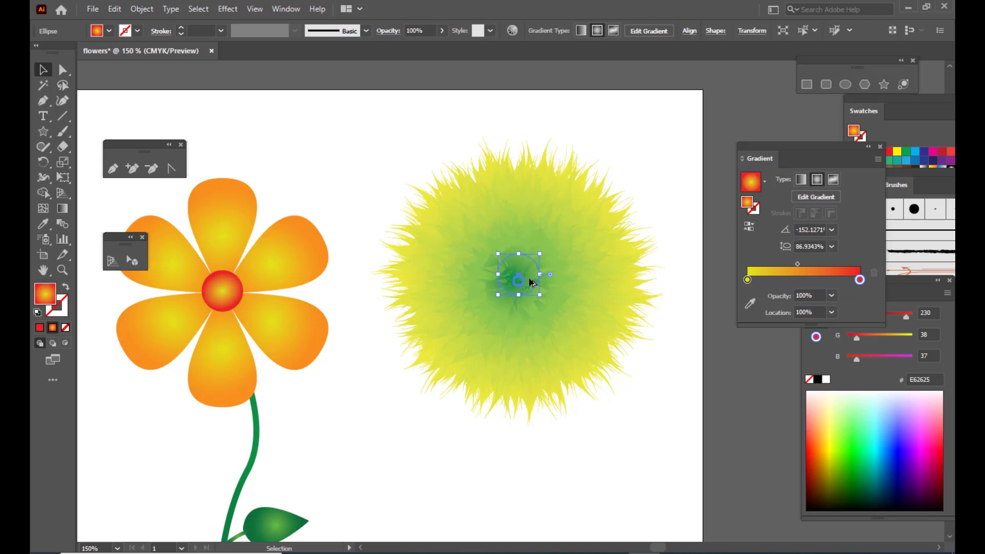
Step: Shift the fuzzy green-yellow flower blend about 5.5 pt left and 5.5 pt down
{"action": "left_click", "coordinate": [323, 148]}
{"action": "left_click", "coordinate": [235, 297]}
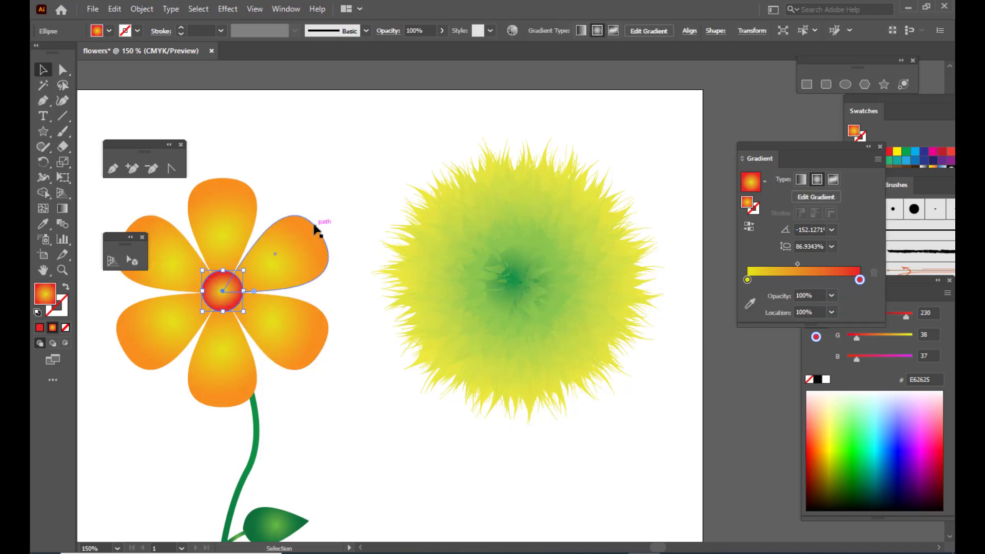
{"action": "left_click", "coordinate": [547, 284]}
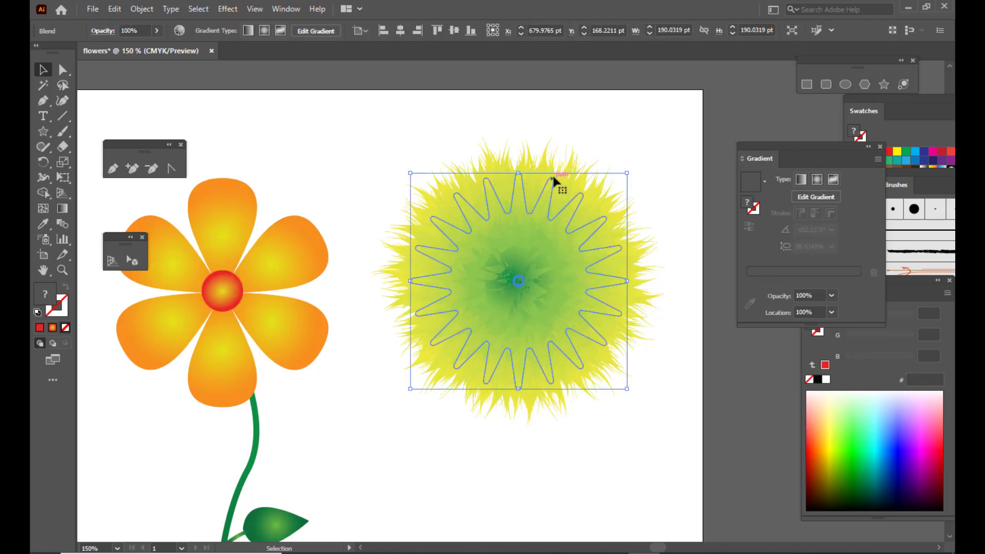
{"action": "mouse_move", "coordinate": [553, 177]}
{"action": "left_mouse_down"}
{"action": "mouse_move", "coordinate": [556, 285]}
{"action": "mouse_move", "coordinate": [639, 414]}
{"action": "mouse_move", "coordinate": [546, 185]}
{"action": "left_mouse_up"}
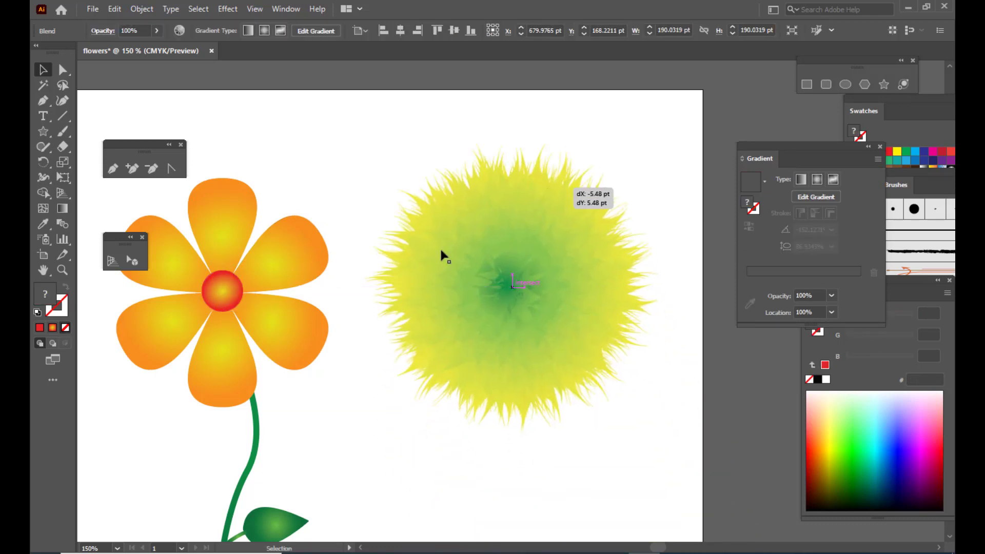
Step: Place a copy of the orange flower's red centre circle in the blank area below the fuzzy flower and bring it to the front
{"action": "left_click", "coordinate": [230, 301]}
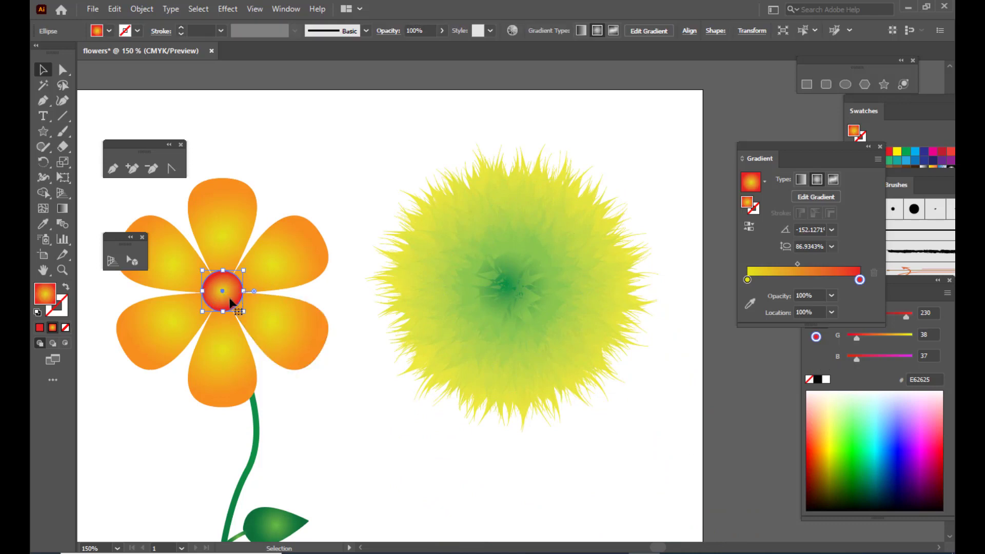
{"action": "left_click_drag", "start_coordinate": [231, 302], "coordinate": [439, 460]}
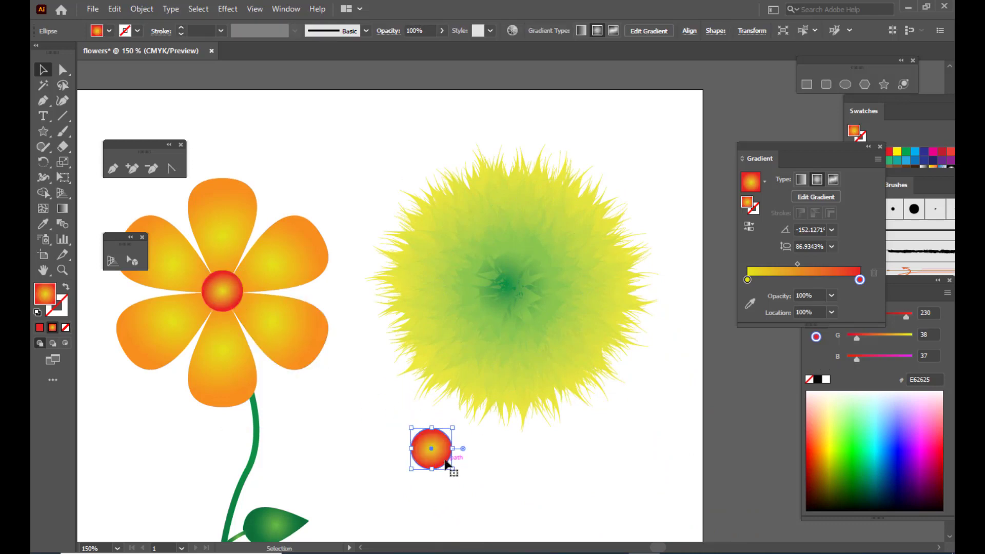
{"action": "right_click", "coordinate": [442, 453]}
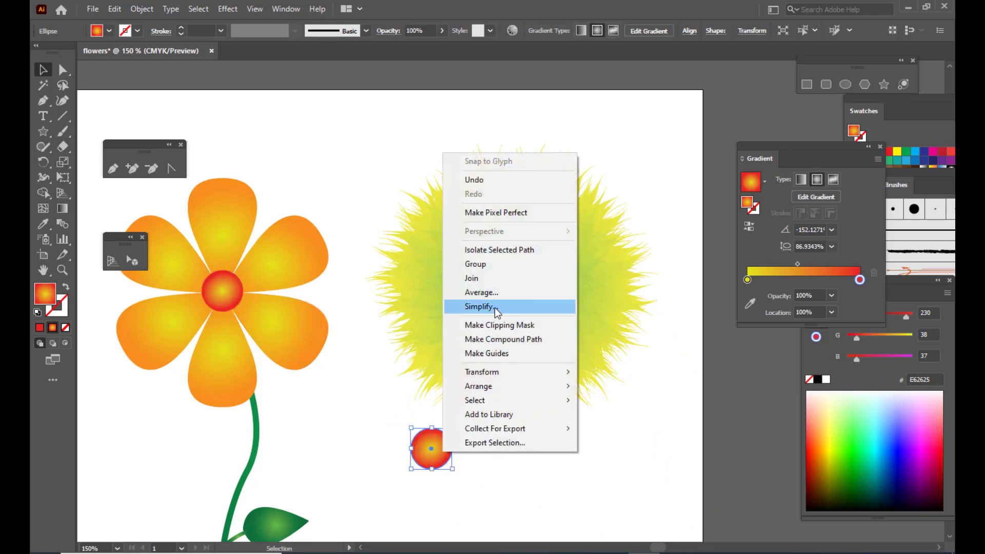
{"action": "mouse_move", "coordinate": [505, 394]}
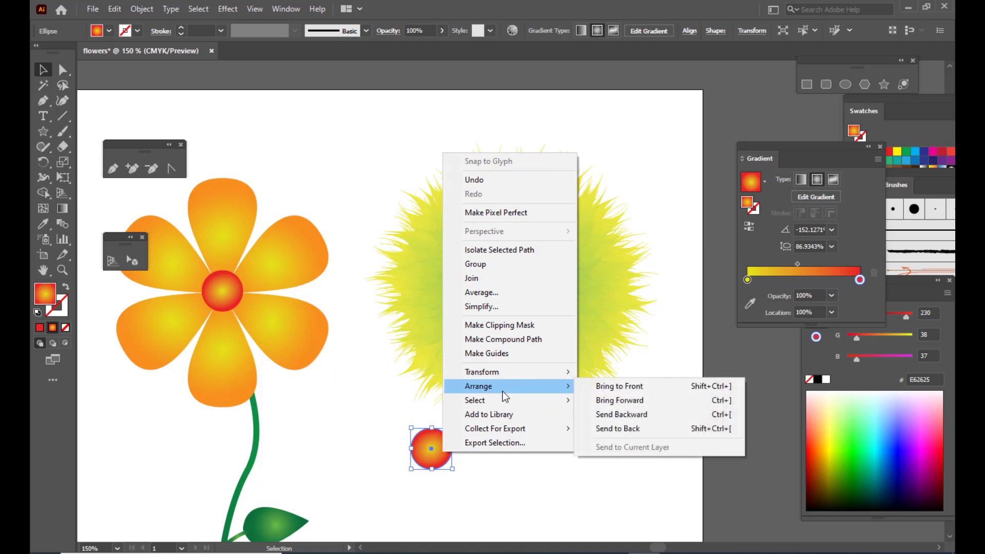
{"action": "left_click", "coordinate": [616, 386]}
{"action": "left_click", "coordinate": [608, 451]}
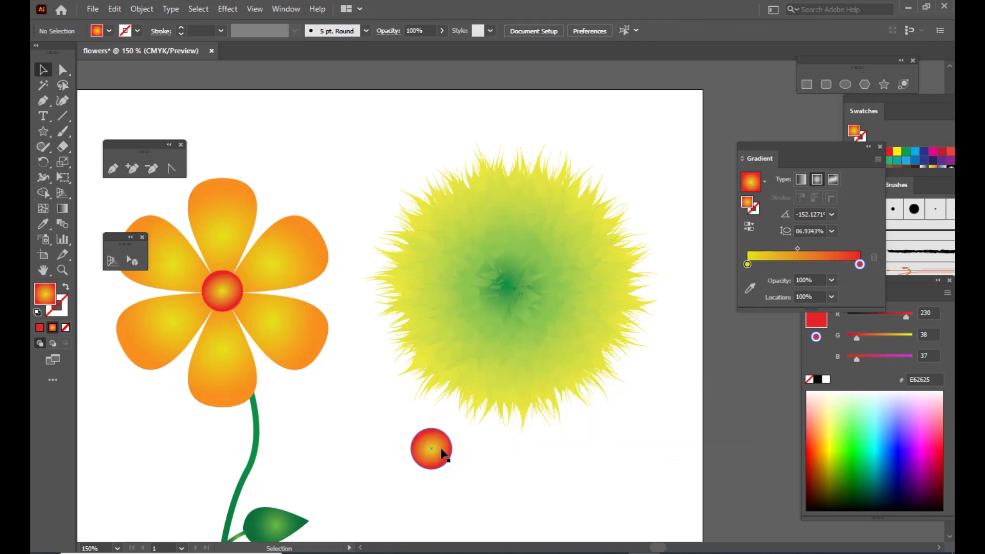
Step: Move the red circle copy onto the middle of the fuzzy flower and resize it to slightly smaller than the orange flower's centre
{"action": "left_click_drag", "start_coordinate": [436, 452], "coordinate": [528, 263]}
{"action": "left_click", "coordinate": [676, 158]}
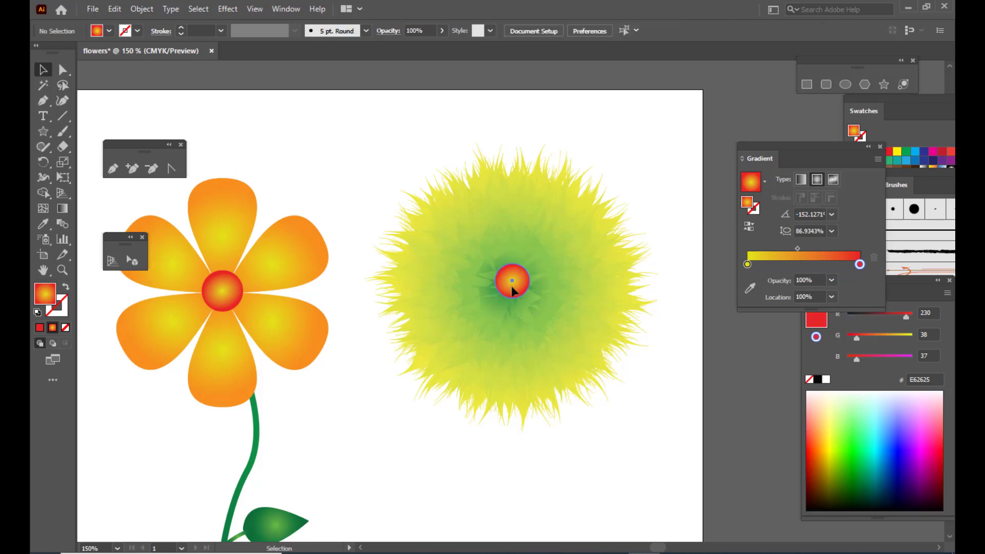
{"action": "left_click", "coordinate": [511, 283]}
{"action": "left_click_drag", "start_coordinate": [530, 263], "coordinate": [534, 258]}
{"action": "left_click", "coordinate": [677, 136]}
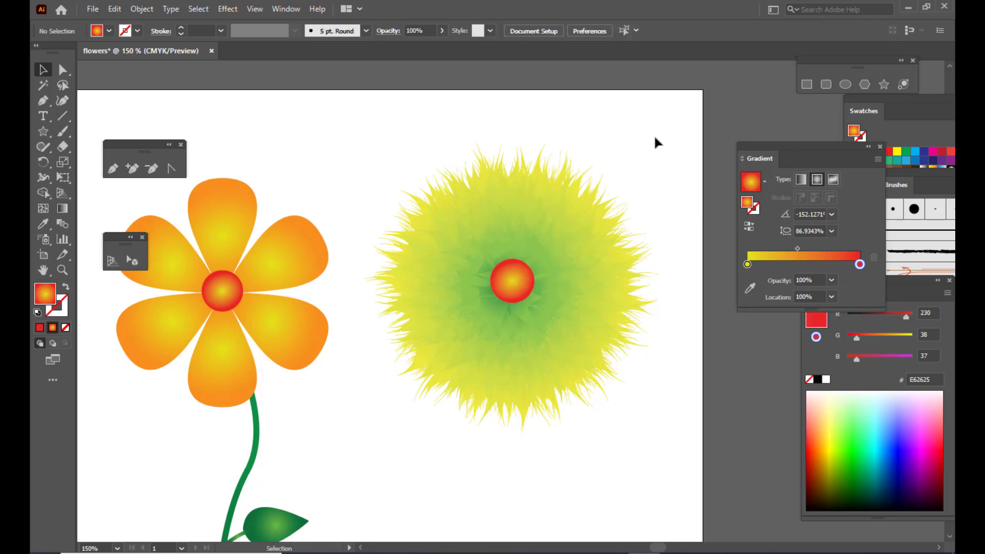
{"action": "scroll", "coordinate": [616, 124], "scroll_direction": "down", "scroll_amount": 1}
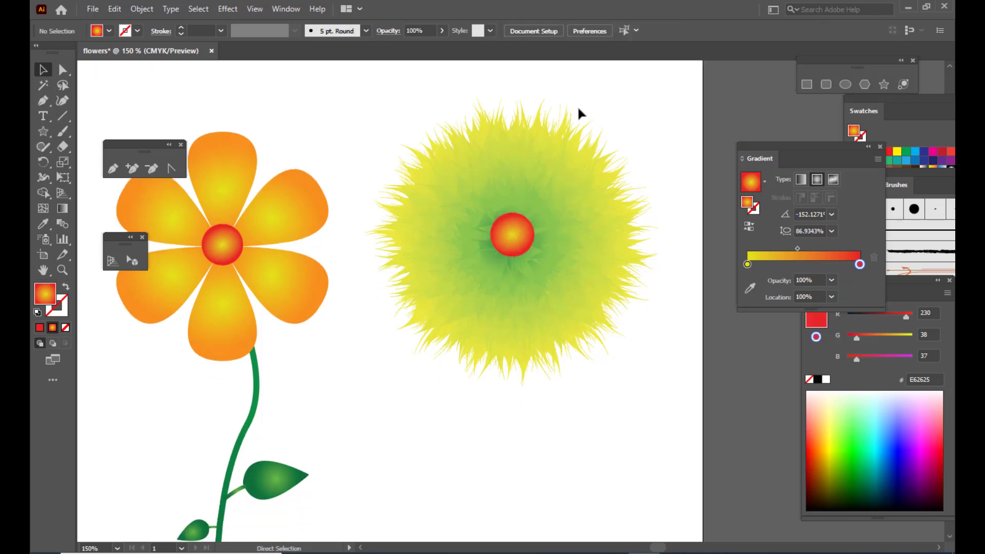
{"action": "key", "text": "ctrl+minus"}
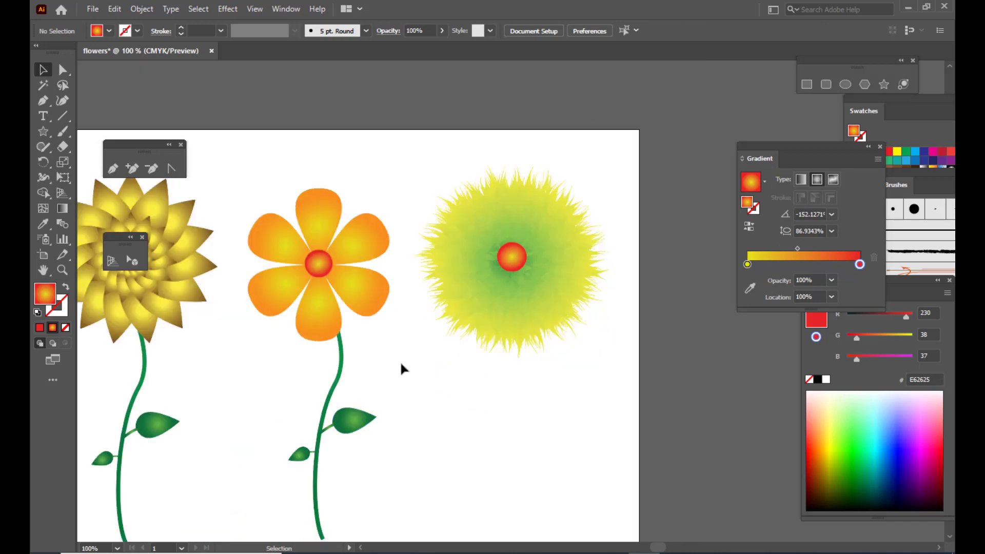
{"action": "left_click", "coordinate": [515, 257]}
{"action": "left_click_drag", "start_coordinate": [524, 245], "coordinate": [526, 243]}
{"action": "left_click", "coordinate": [593, 420]}
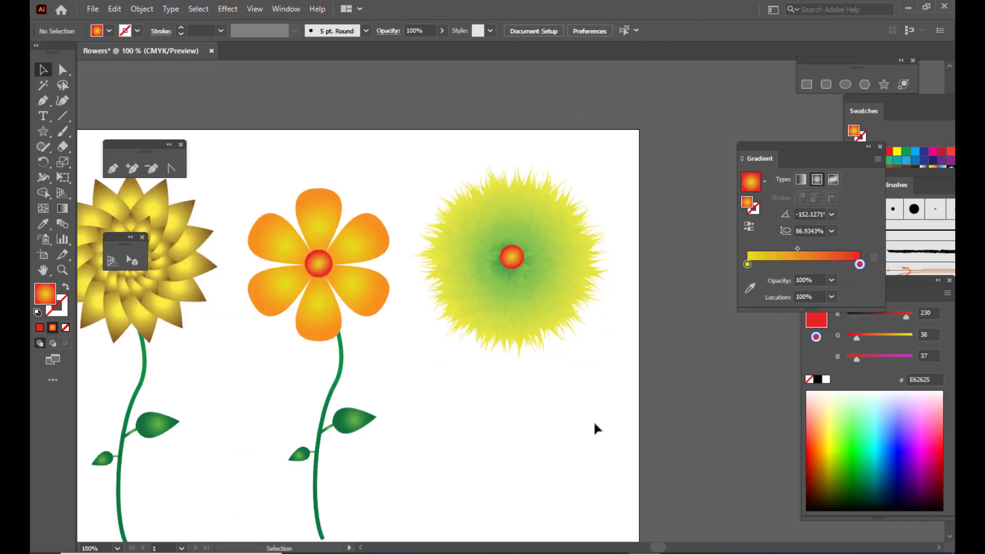
Step: Place a copy of the orange flower's stem and leaves beneath the fuzzy flower head
{"action": "left_click", "coordinate": [329, 405]}
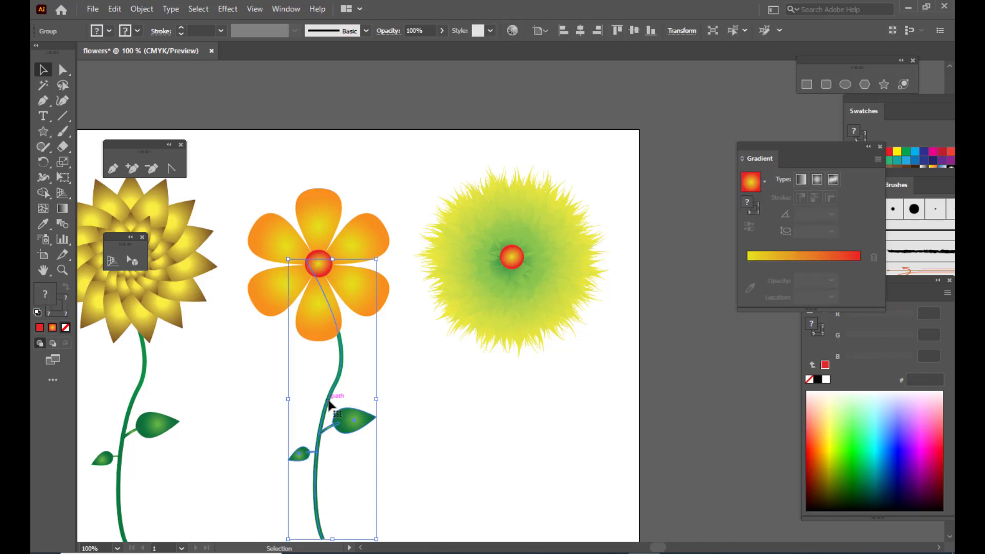
{"action": "left_click_drag", "start_coordinate": [329, 405], "coordinate": [510, 395]}
{"action": "left_click", "coordinate": [617, 335]}
{"action": "scroll", "coordinate": [617, 335], "scroll_direction": "down", "scroll_amount": 2}
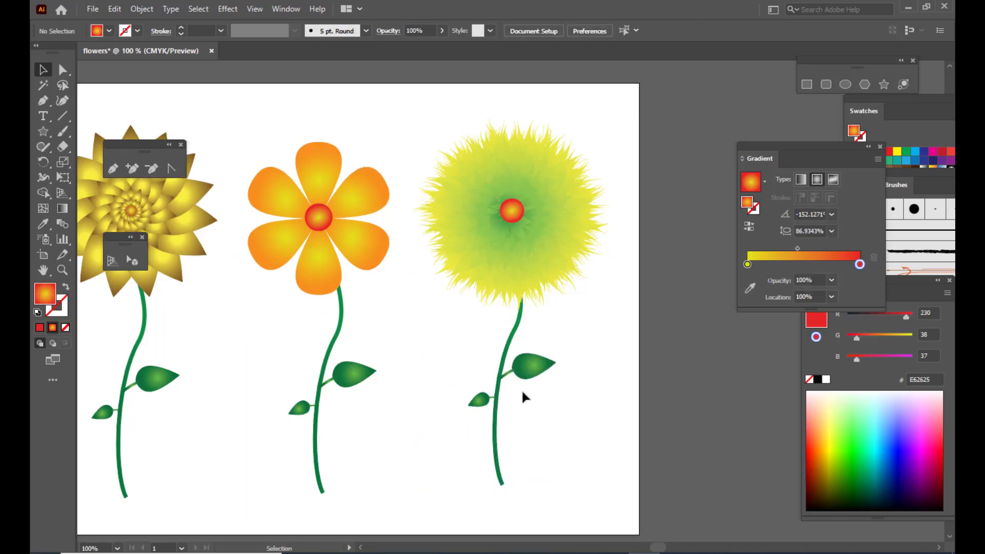
Step: Stretch the fuzzy flower's stem downward so its base lines up with the orange flower's stem
{"action": "left_click", "coordinate": [499, 404]}
{"action": "left_click_drag", "start_coordinate": [511, 485], "coordinate": [512, 493]}
{"action": "left_click", "coordinate": [602, 372]}
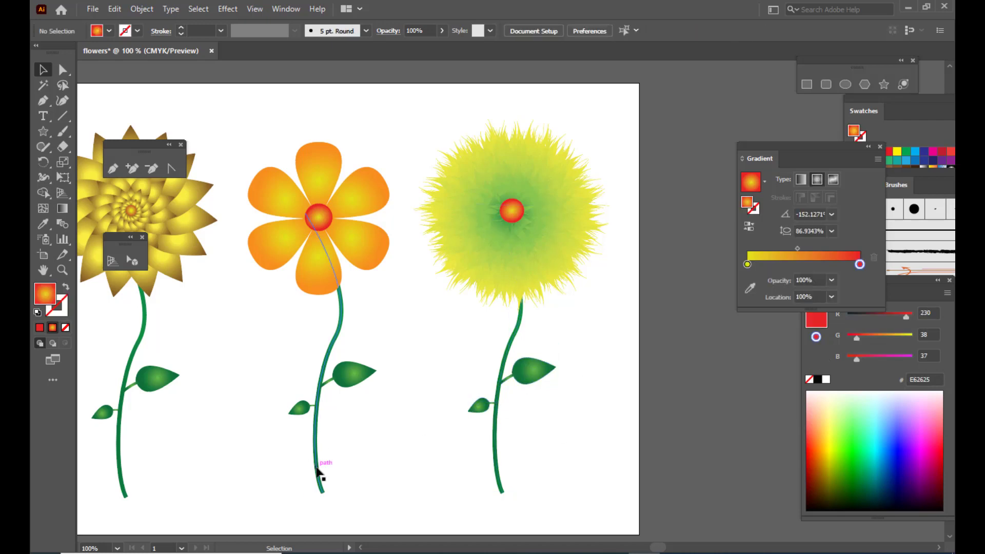
{"action": "left_click", "coordinate": [316, 466]}
{"action": "left_click", "coordinate": [586, 368]}
Step: Recolour the outer gradient stop of the fuzzy flower's centre circle with green #5BA200
{"action": "key", "text": "ctrl+minus"}
{"action": "scroll", "coordinate": [580, 300], "scroll_direction": "up", "scroll_amount": 2}
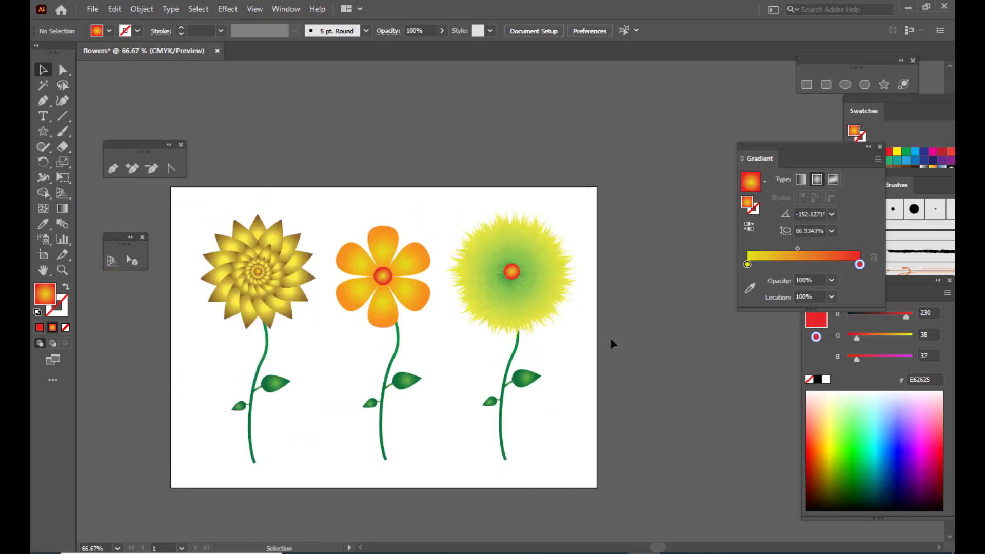
{"action": "key", "text": "h"}
{"action": "left_click_drag", "start_coordinate": [559, 349], "coordinate": [634, 351]}
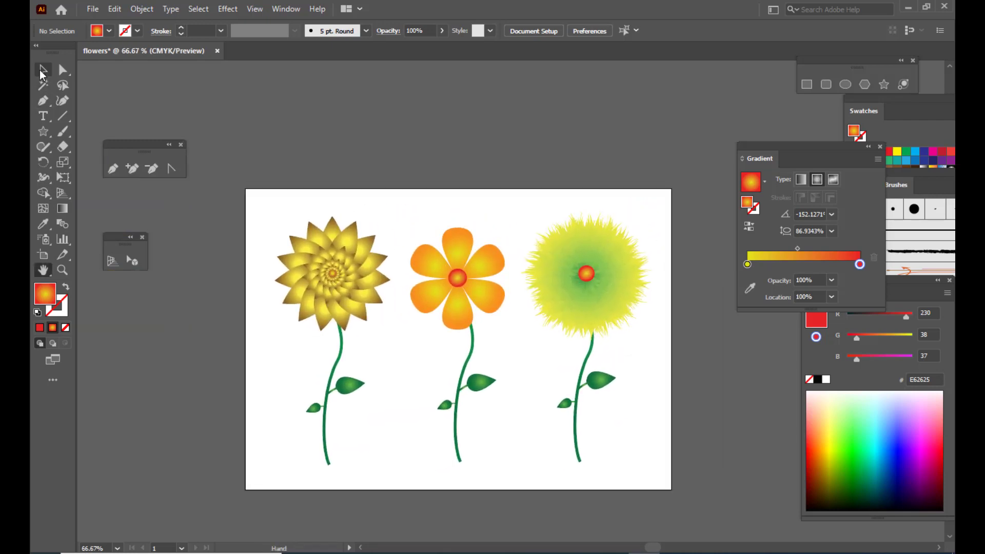
{"action": "left_click", "coordinate": [43, 70]}
{"action": "left_click", "coordinate": [588, 277]}
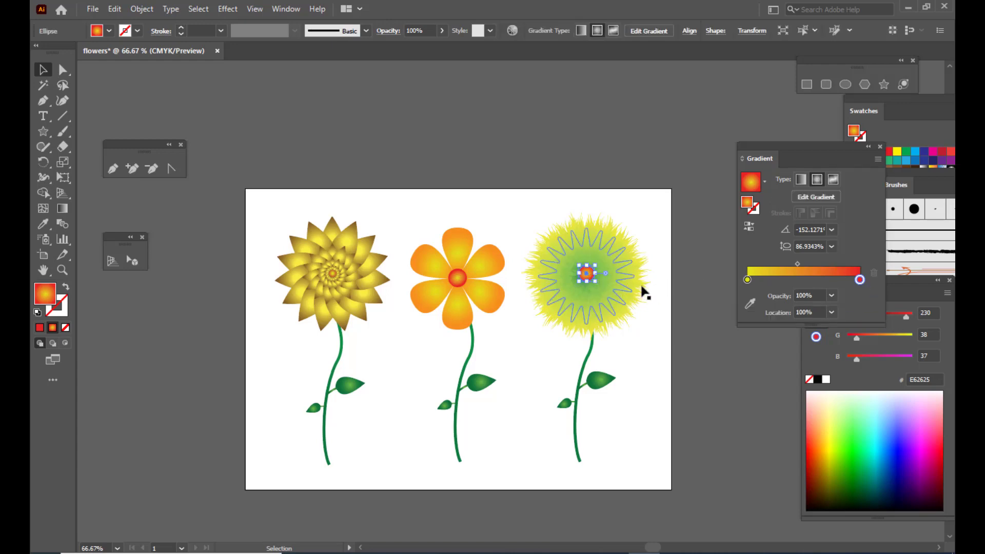
{"action": "key", "text": "ctrl+plus"}
{"action": "key", "text": "ctrl+plus"}
{"action": "key", "text": "v"}
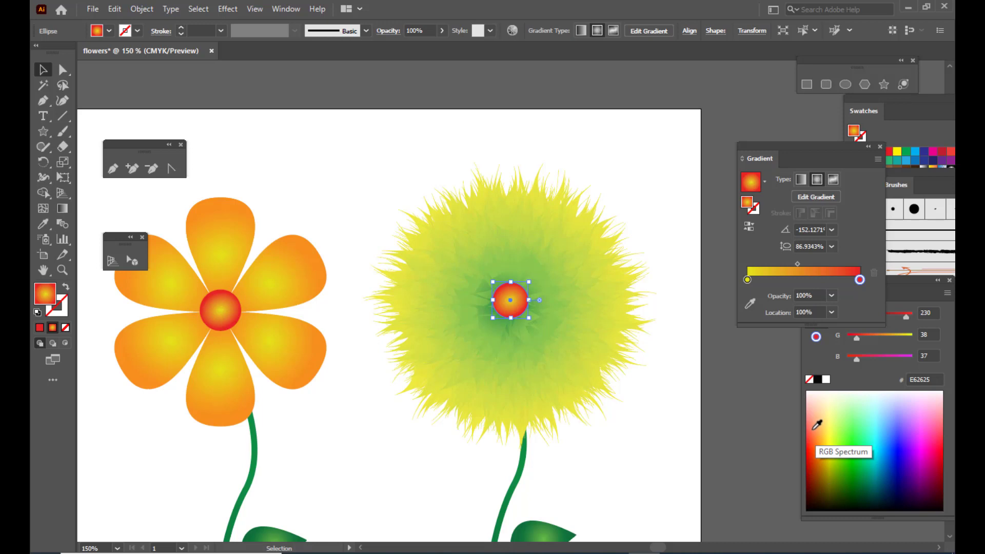
{"action": "left_click", "coordinate": [841, 491]}
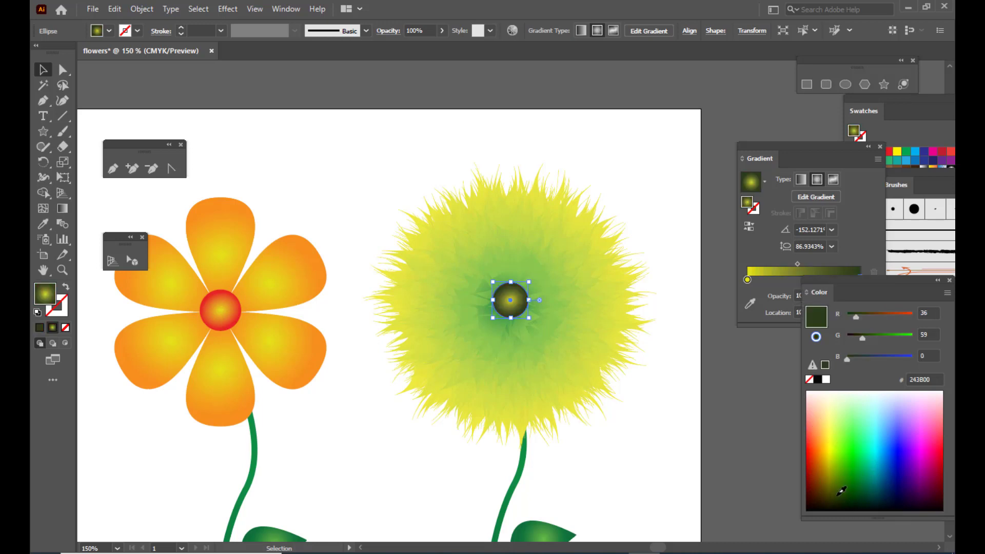
{"action": "left_click", "coordinate": [841, 458]}
{"action": "left_click", "coordinate": [841, 461]}
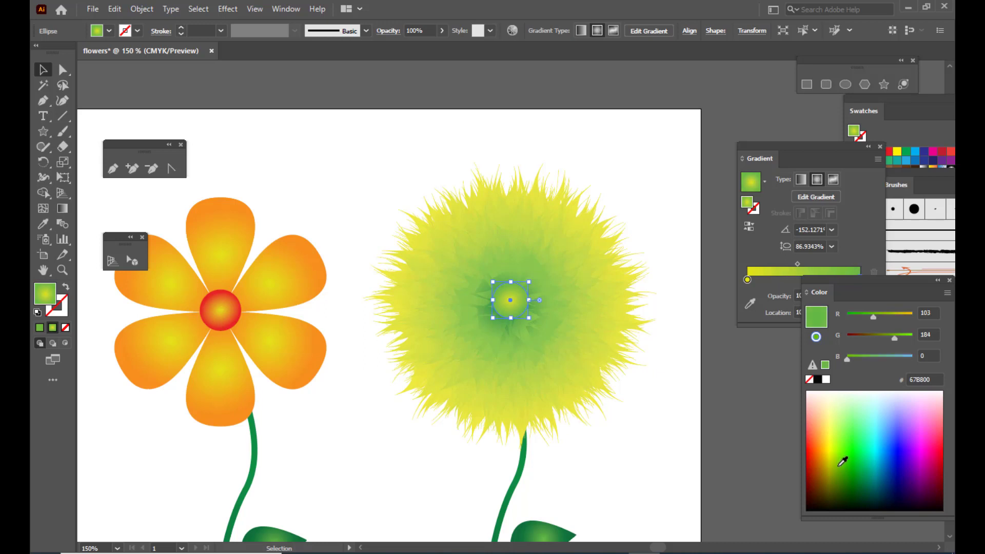
{"action": "left_click", "coordinate": [842, 466]}
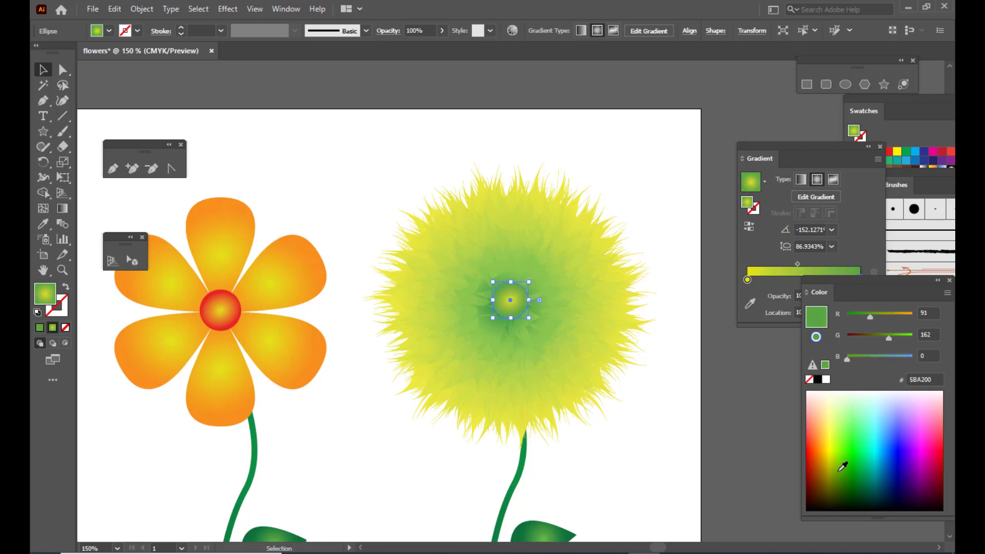
{"action": "left_click", "coordinate": [646, 187]}
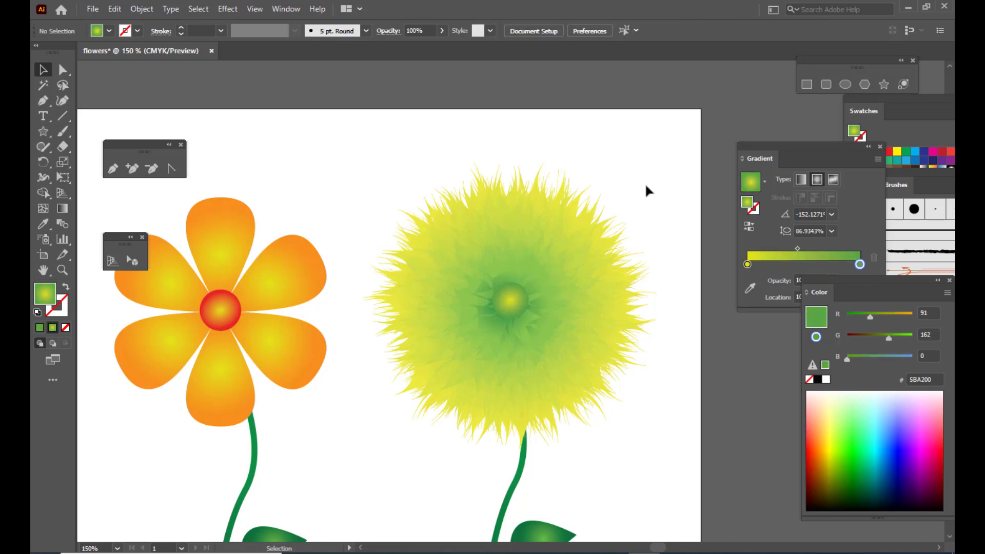
Step: Move all three flowers with their stems together slightly left and down on the artboard
{"action": "key", "text": "ctrl+minus"}
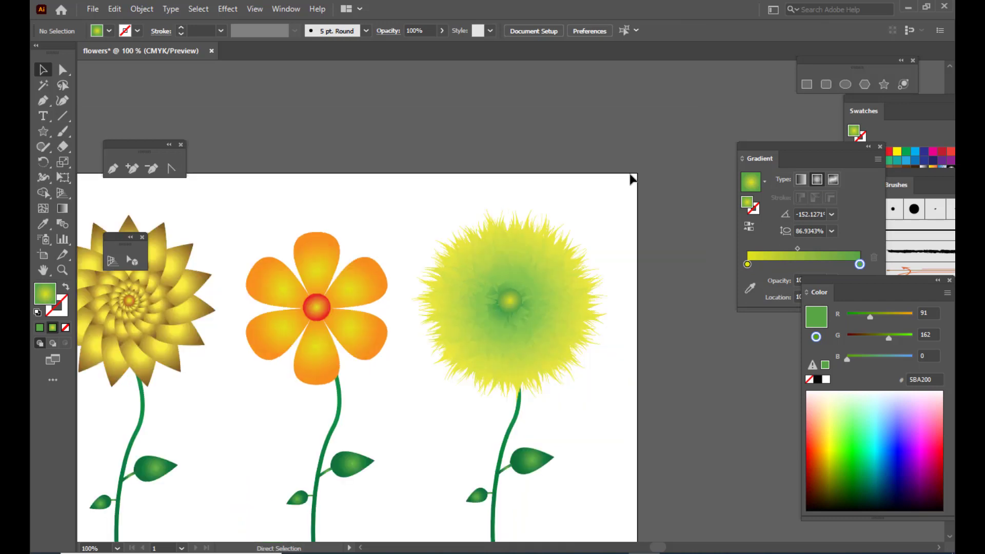
{"action": "key", "text": "ctrl+minus"}
{"action": "key", "text": "ctrl+plus"}
{"action": "key", "text": "ctrl+minus"}
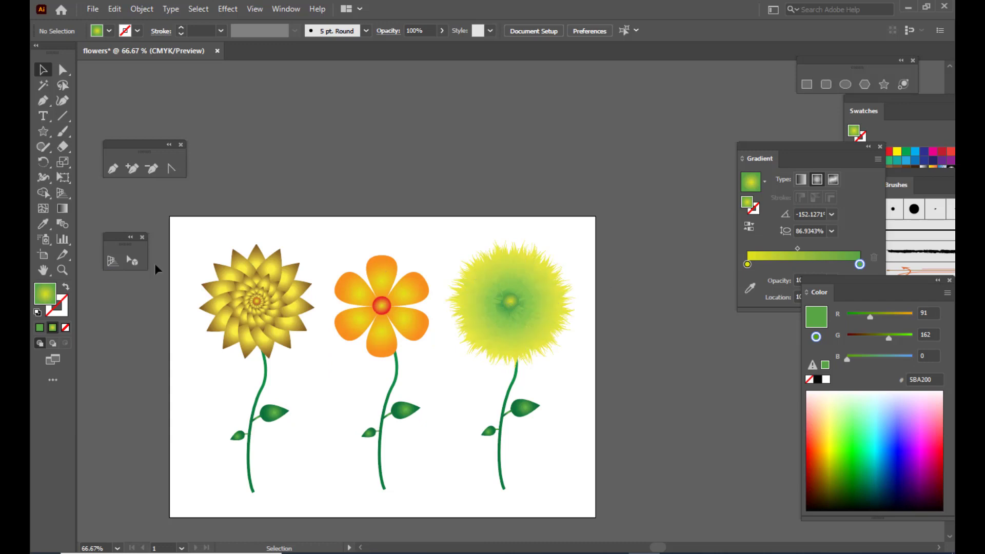
{"action": "left_click_drag", "start_coordinate": [187, 233], "coordinate": [596, 506]}
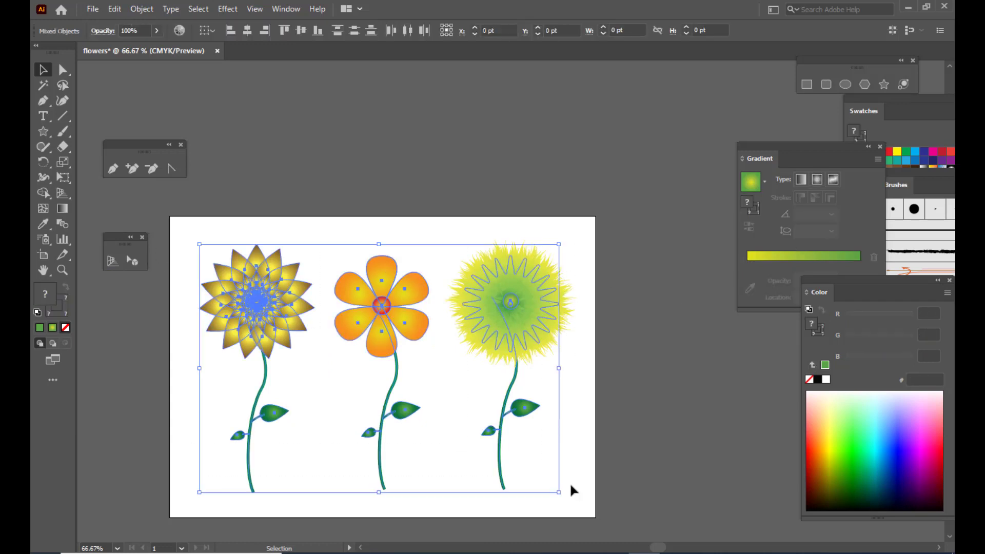
{"action": "left_click_drag", "start_coordinate": [525, 324], "coordinate": [513, 328]}
{"action": "left_click", "coordinate": [489, 172]}
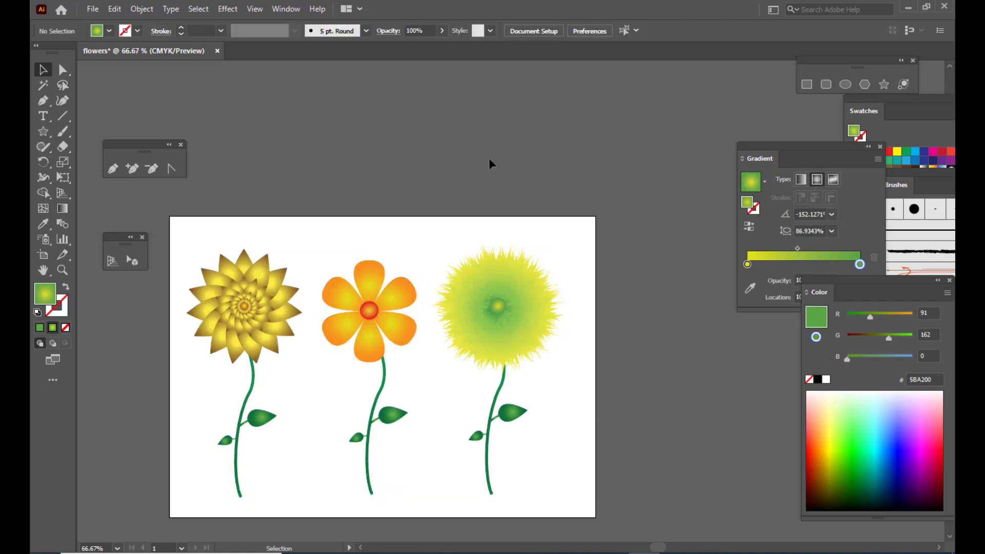
Step: Place the clipart landscape image from the Desktop as a linked file just below the fuzzy flower head
{"action": "key", "text": "h"}
{"action": "left_click_drag", "start_coordinate": [515, 218], "coordinate": [593, 210]}
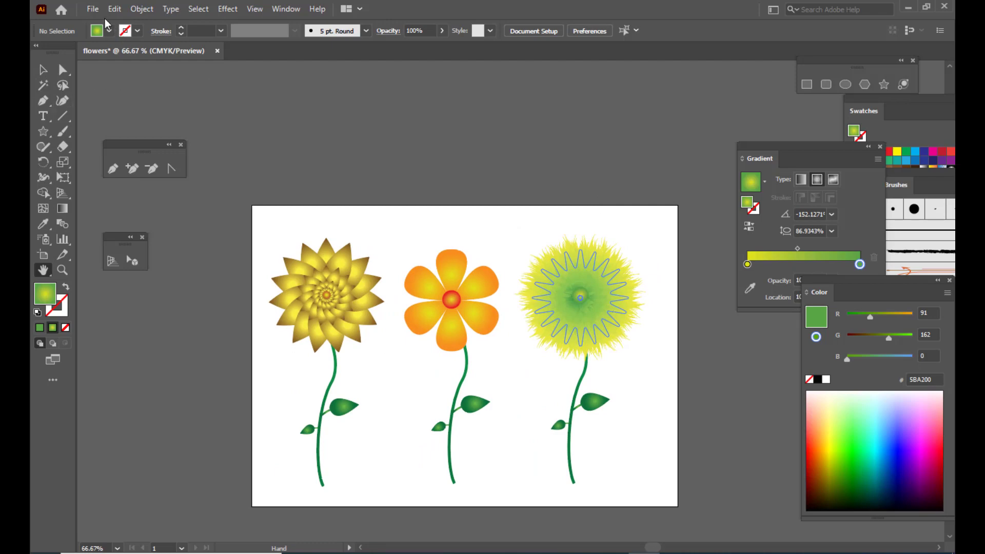
{"action": "left_click", "coordinate": [91, 9]}
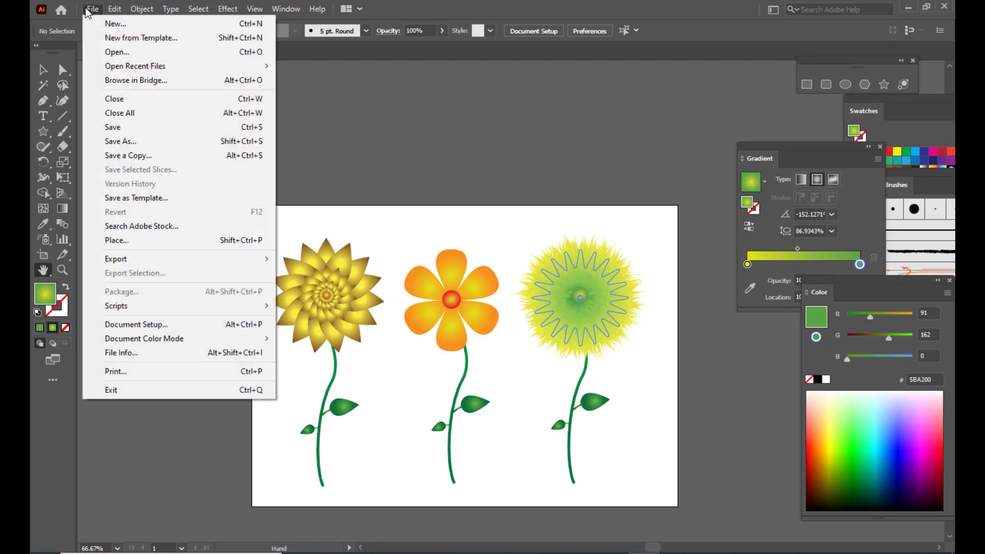
{"action": "left_click", "coordinate": [118, 240]}
{"action": "scroll", "coordinate": [552, 192], "scroll_direction": "down", "scroll_amount": 3}
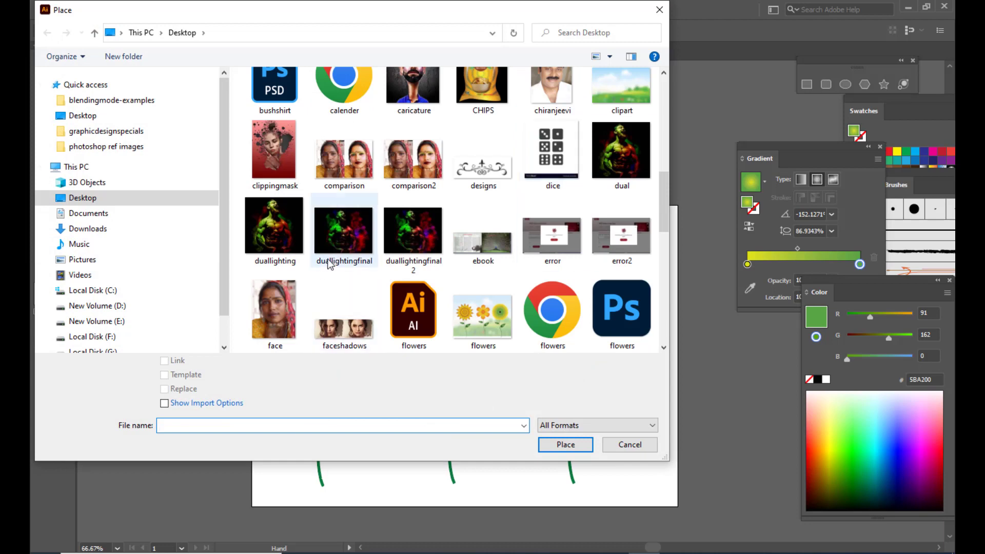
{"action": "scroll", "coordinate": [329, 264], "scroll_direction": "down", "scroll_amount": 2}
{"action": "scroll", "coordinate": [641, 195], "scroll_direction": "up", "scroll_amount": 5}
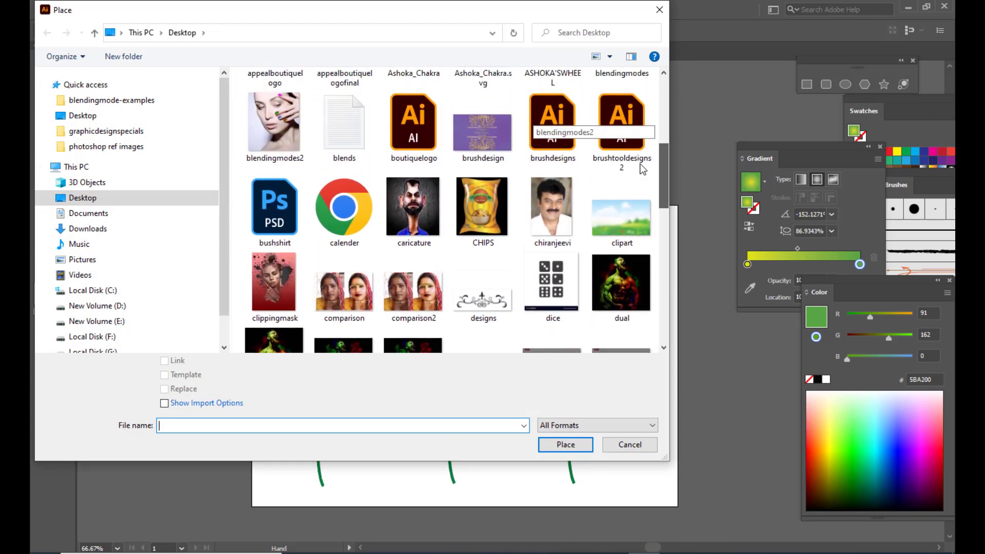
{"action": "left_click", "coordinate": [622, 215]}
{"action": "left_click", "coordinate": [165, 361]}
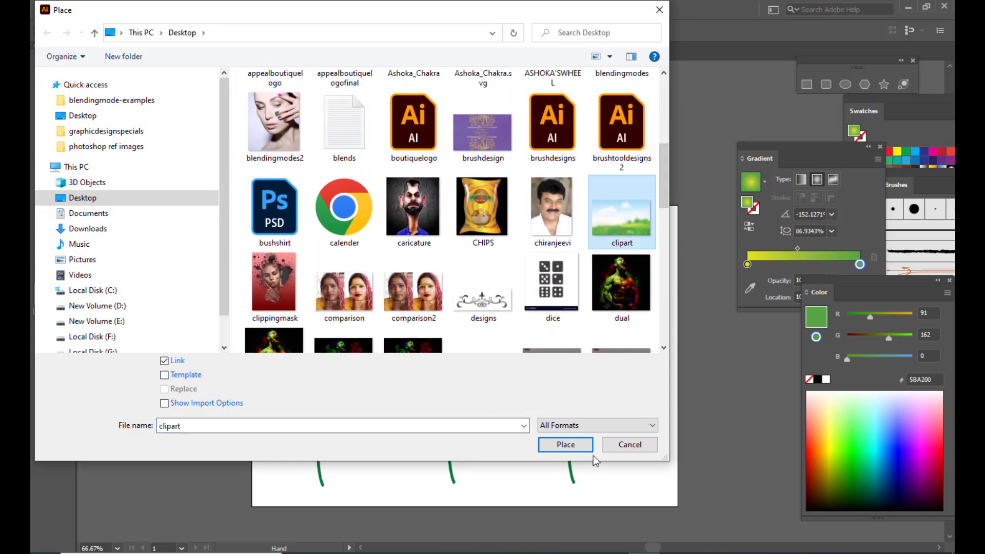
{"action": "left_click", "coordinate": [551, 444]}
{"action": "left_click", "coordinate": [505, 355]}
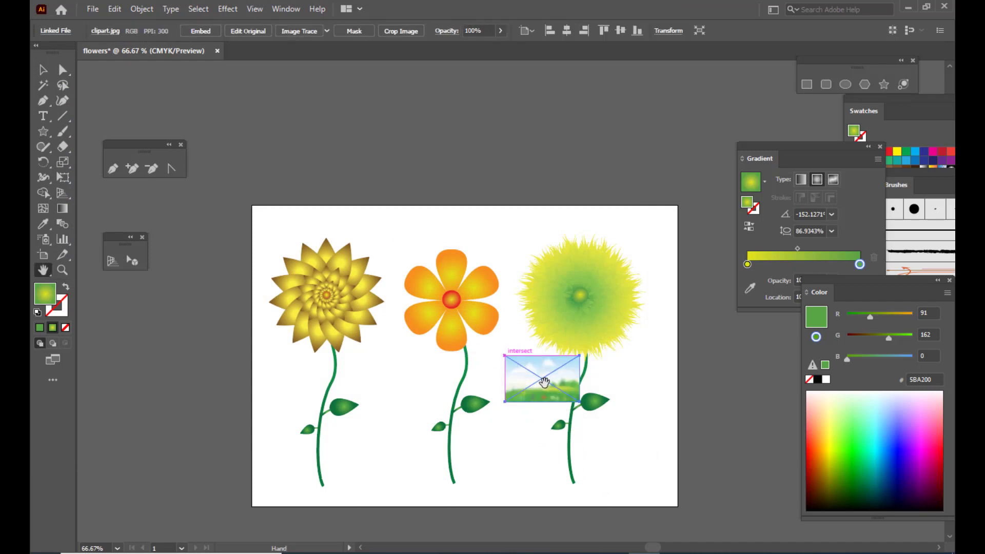
{"action": "left_click", "coordinate": [38, 76]}
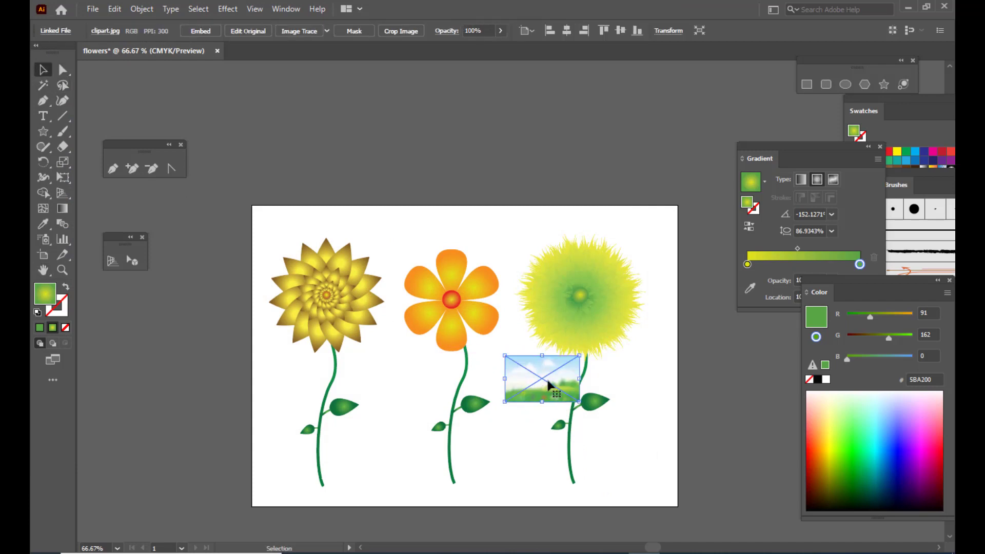
Step: Enlarge the clipart landscape image proportionally and position it so that it spans the full width of the artboard
{"action": "left_click_drag", "start_coordinate": [547, 384], "coordinate": [427, 405]}
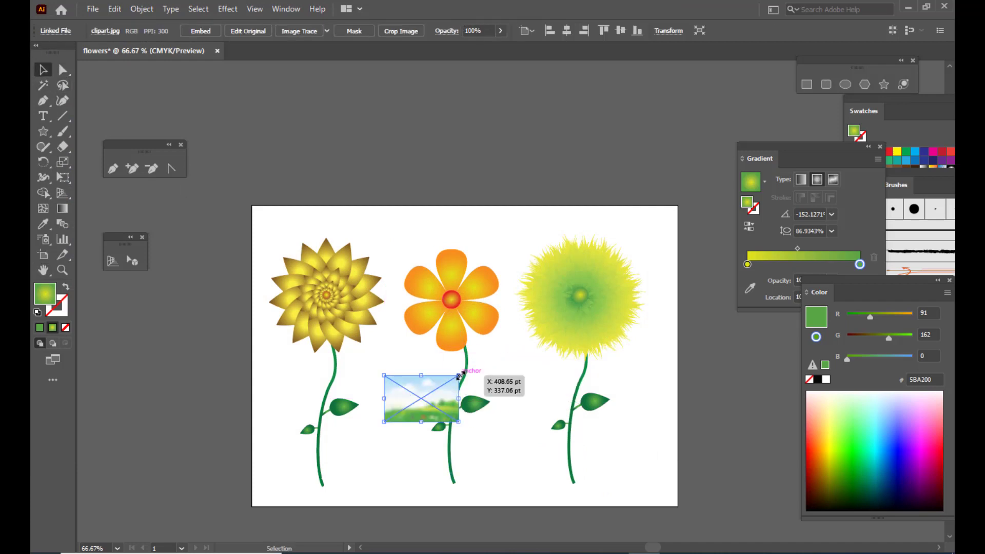
{"action": "left_click_drag", "start_coordinate": [459, 375], "coordinate": [633, 252], "text": "alt+shift"}
{"action": "left_click_drag", "start_coordinate": [510, 342], "coordinate": [549, 303]}
{"action": "left_click_drag", "start_coordinate": [462, 224], "coordinate": [464, 207], "text": "shift"}
{"action": "left_click_drag", "start_coordinate": [244, 340], "coordinate": [252, 343]}
{"action": "left_click_drag", "start_coordinate": [684, 342], "coordinate": [678, 342], "text": "shift"}
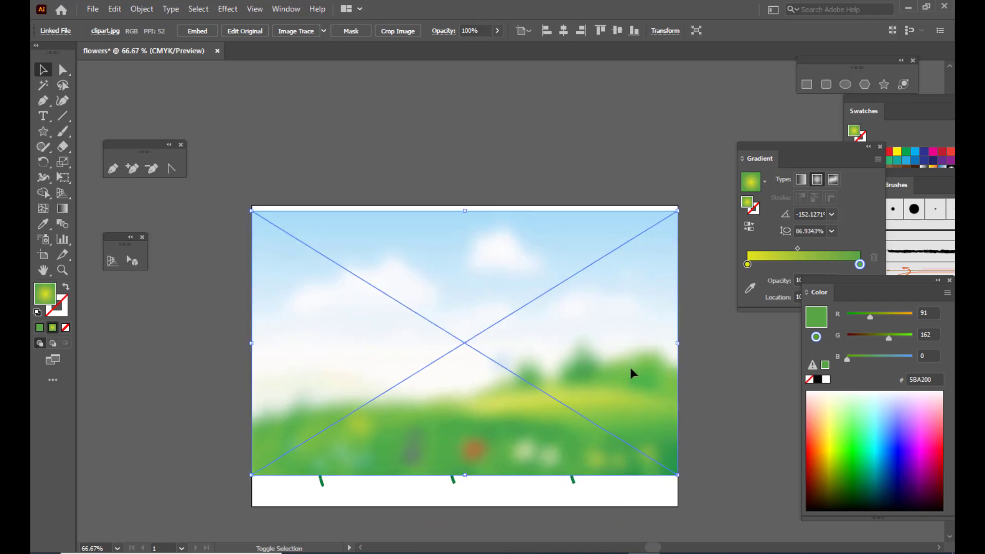
Step: Stretch the landscape image vertically so its lower and upper edges meet the artboard's edges, keeping its width
{"action": "left_click_drag", "start_coordinate": [467, 476], "coordinate": [465, 501], "text": "shift"}
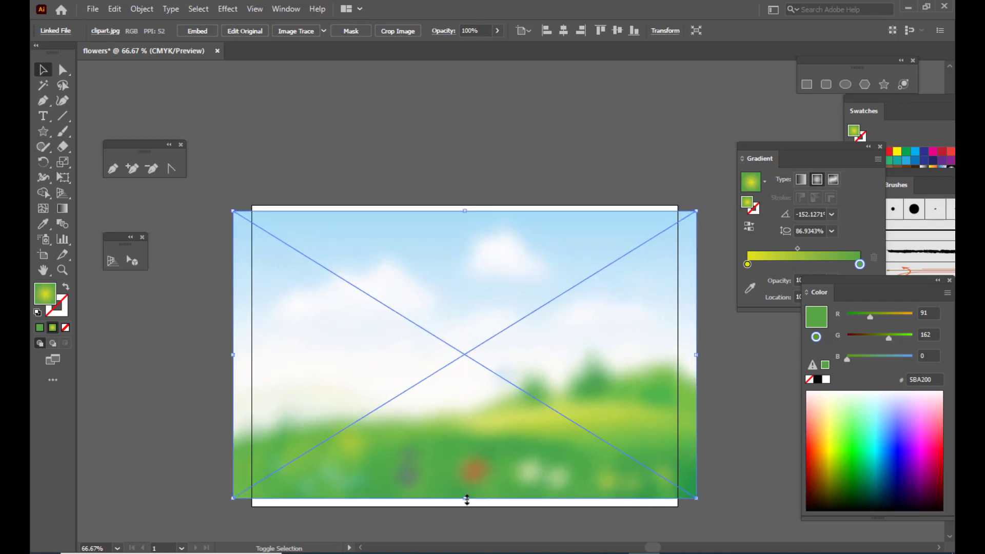
{"action": "key", "text": "ctrl+z"}
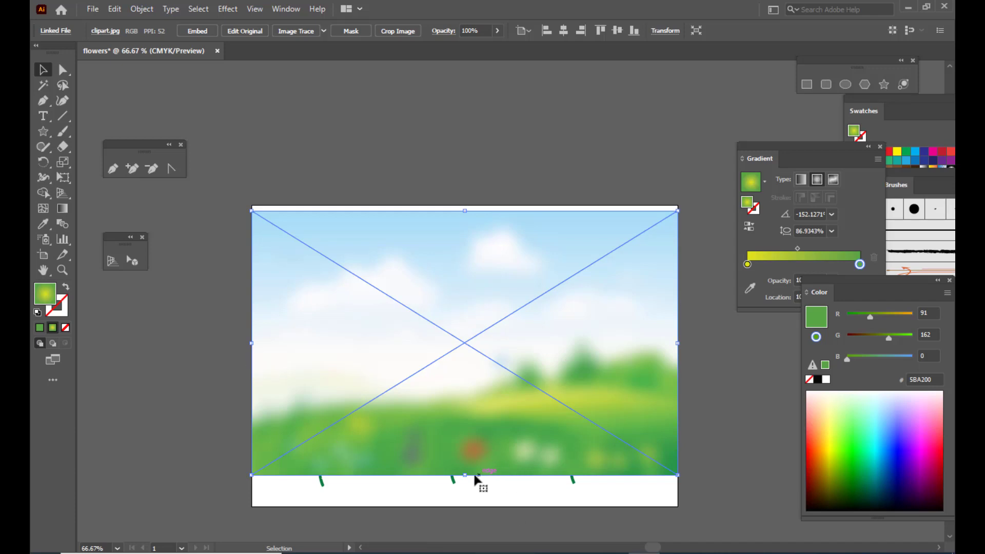
{"action": "left_click_drag", "start_coordinate": [465, 476], "coordinate": [467, 497]}
{"action": "left_click_drag", "start_coordinate": [468, 506], "coordinate": [468, 505]}
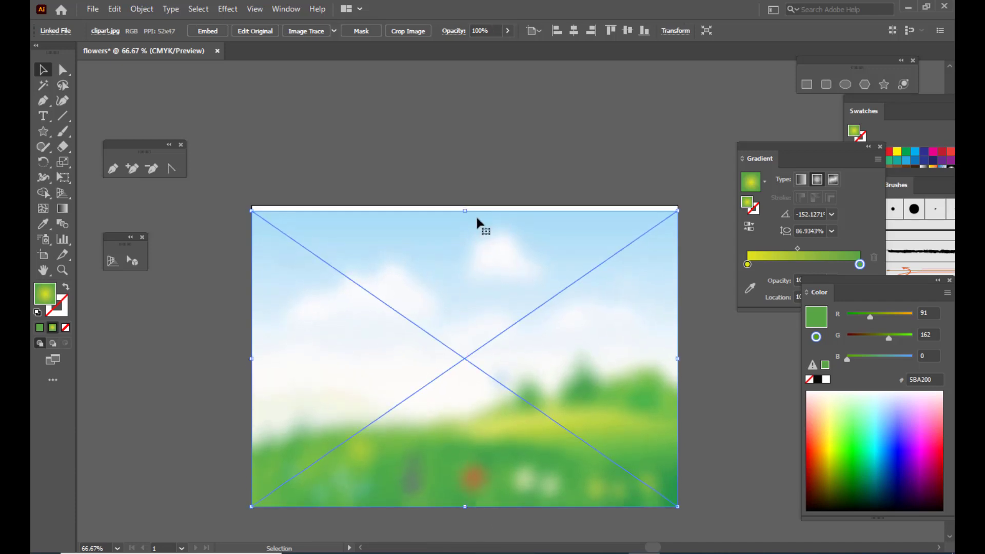
{"action": "left_click_drag", "start_coordinate": [466, 209], "coordinate": [464, 206]}
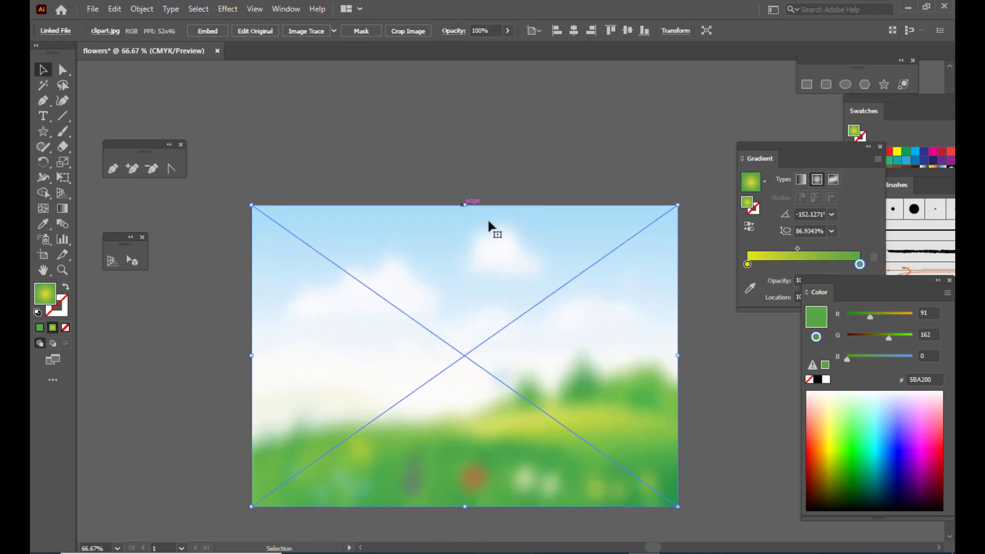
Step: Send the landscape image to the back, behind all three flowers
{"action": "left_click", "coordinate": [512, 197]}
{"action": "left_click", "coordinate": [516, 250]}
{"action": "right_click", "coordinate": [516, 250]}
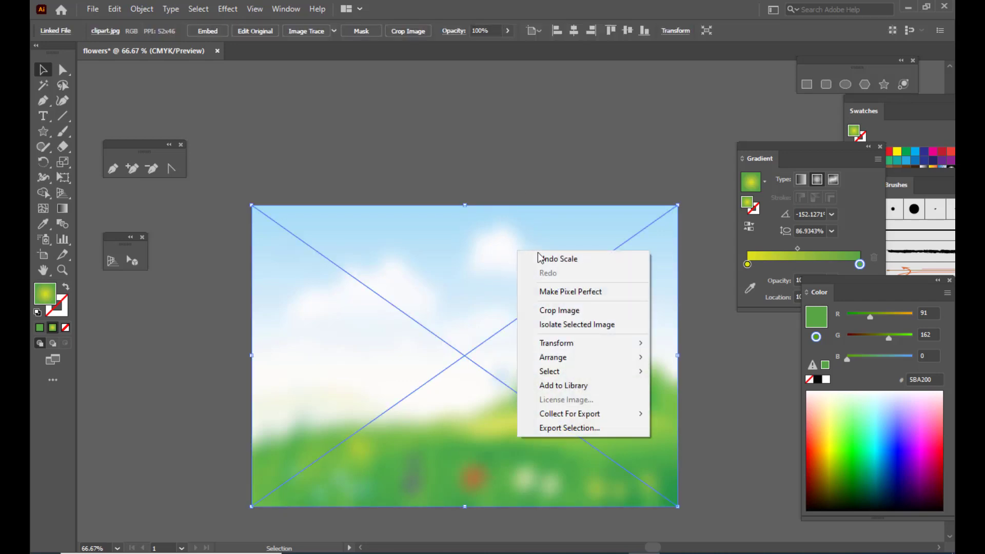
{"action": "mouse_move", "coordinate": [577, 364]}
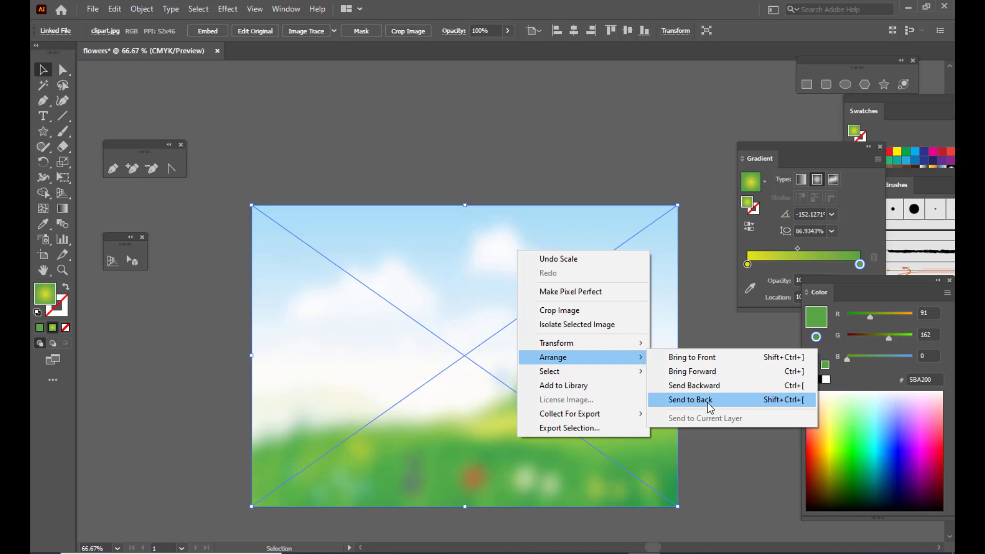
{"action": "left_click", "coordinate": [709, 404]}
{"action": "left_click", "coordinate": [568, 122]}
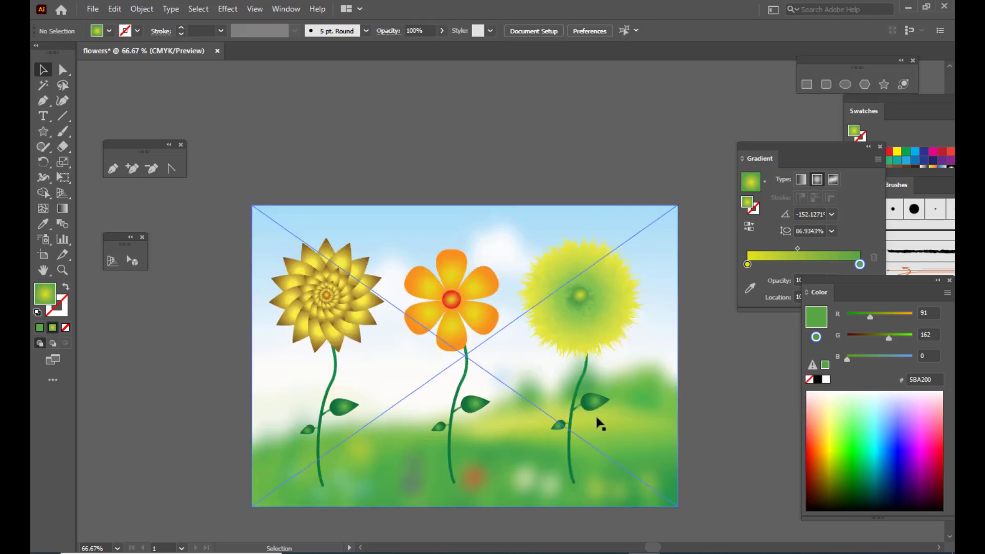
Step: Select all the flowers by inverting the selection of the landscape image, and move them down until their stems reach past the artboard's lower edge
{"action": "left_click", "coordinate": [577, 301]}
{"action": "left_click", "coordinate": [558, 152]}
{"action": "left_click", "coordinate": [523, 221]}
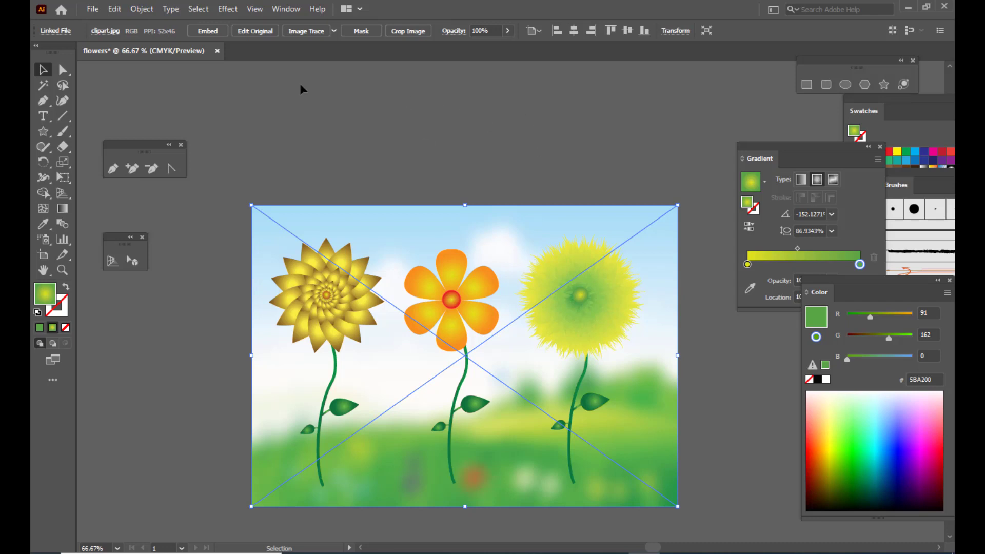
{"action": "left_click", "coordinate": [204, 11]}
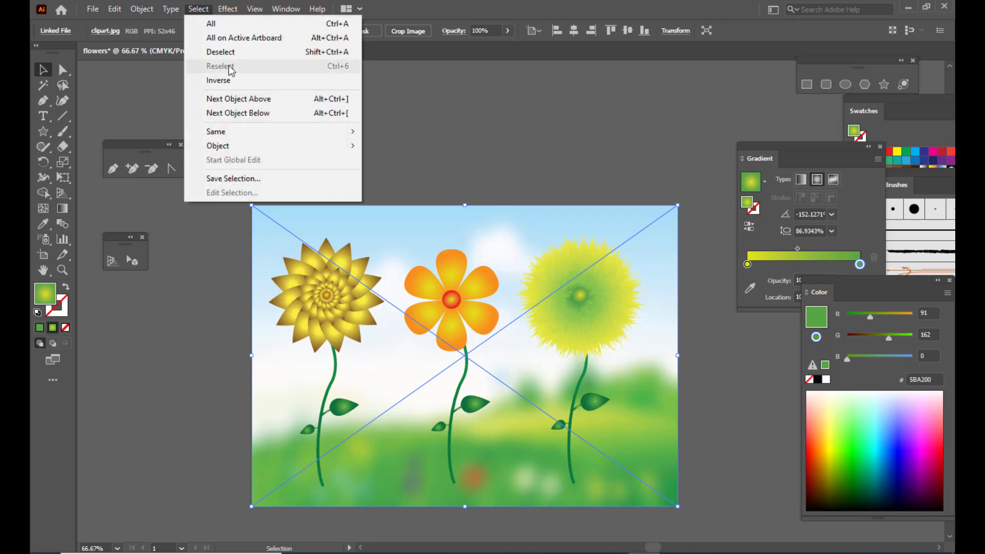
{"action": "left_click", "coordinate": [237, 83]}
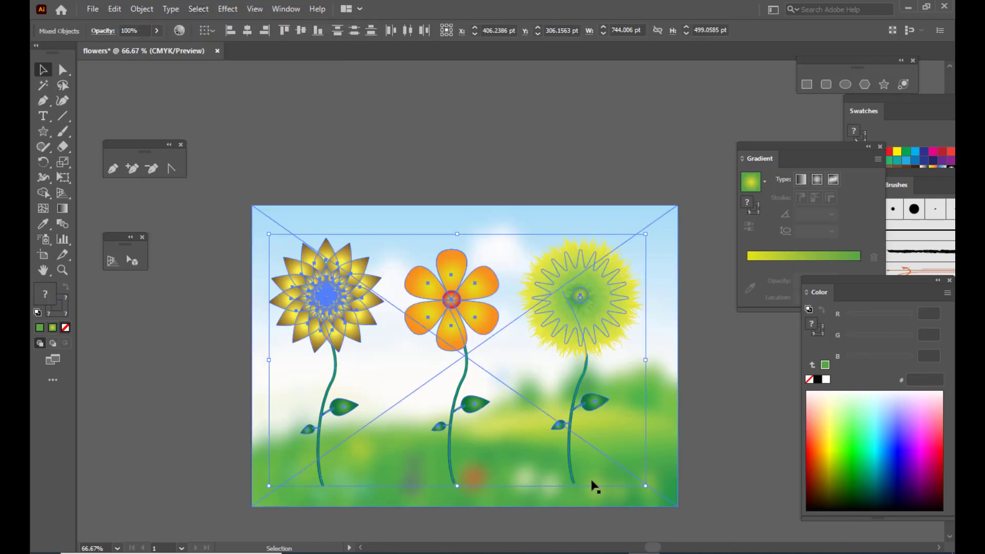
{"action": "left_click_drag", "start_coordinate": [592, 309], "coordinate": [589, 331]}
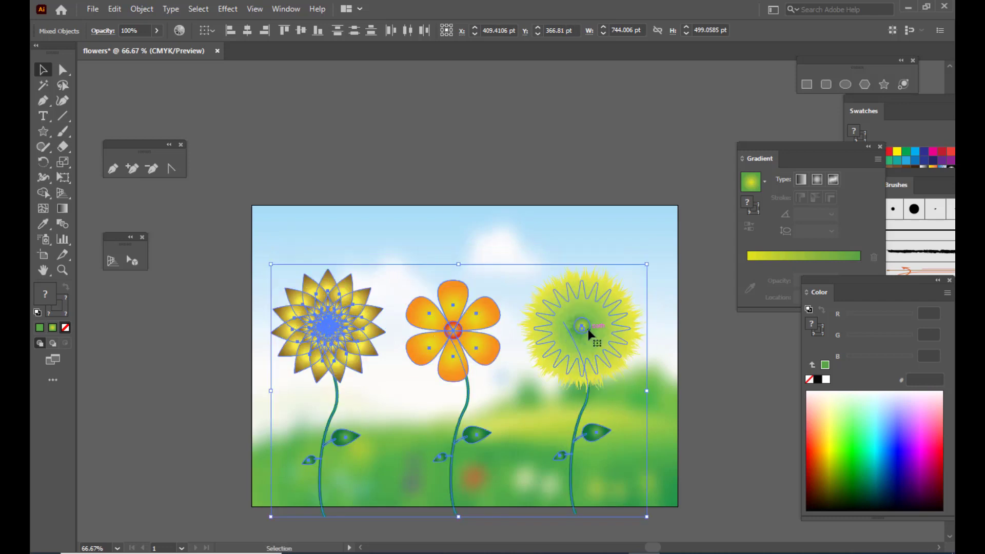
{"action": "left_click", "coordinate": [590, 140]}
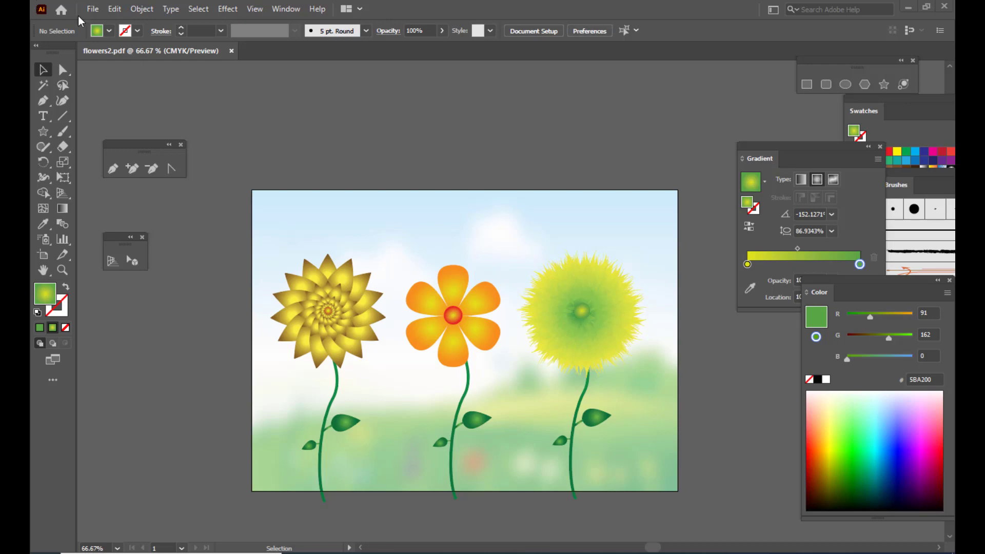
Step: Save the document to the Desktop as an Adobe PDF named threeflowers, using the [Illustrator Default] preset
{"action": "left_click", "coordinate": [92, 9]}
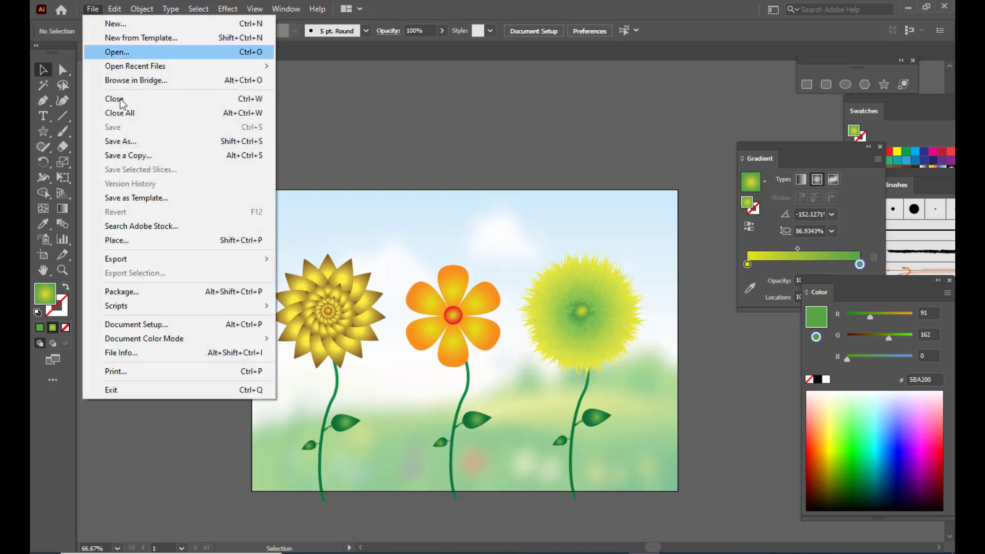
{"action": "left_click", "coordinate": [136, 144]}
{"action": "left_click", "coordinate": [289, 359]}
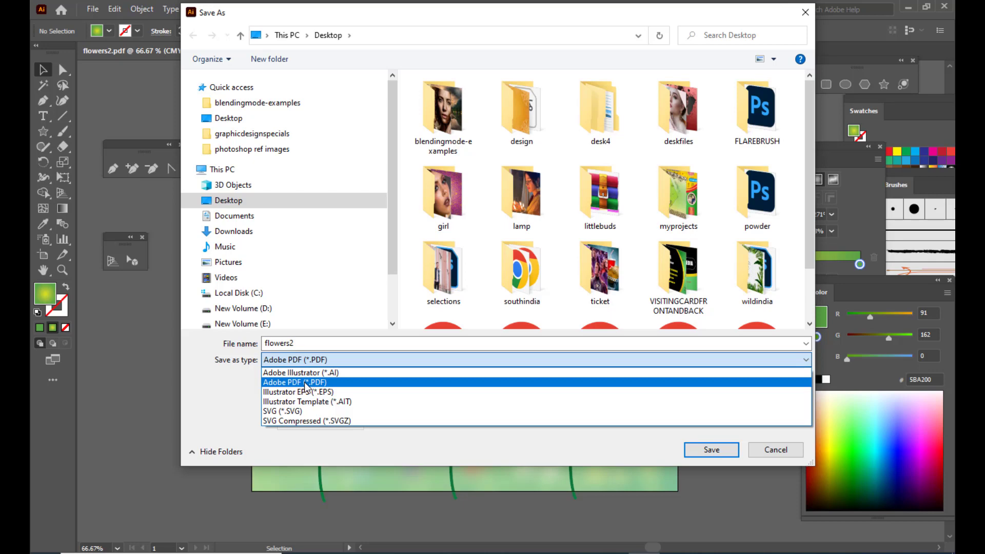
{"action": "left_click", "coordinate": [305, 383]}
{"action": "left_click_drag", "start_coordinate": [392, 14], "coordinate": [456, 27]}
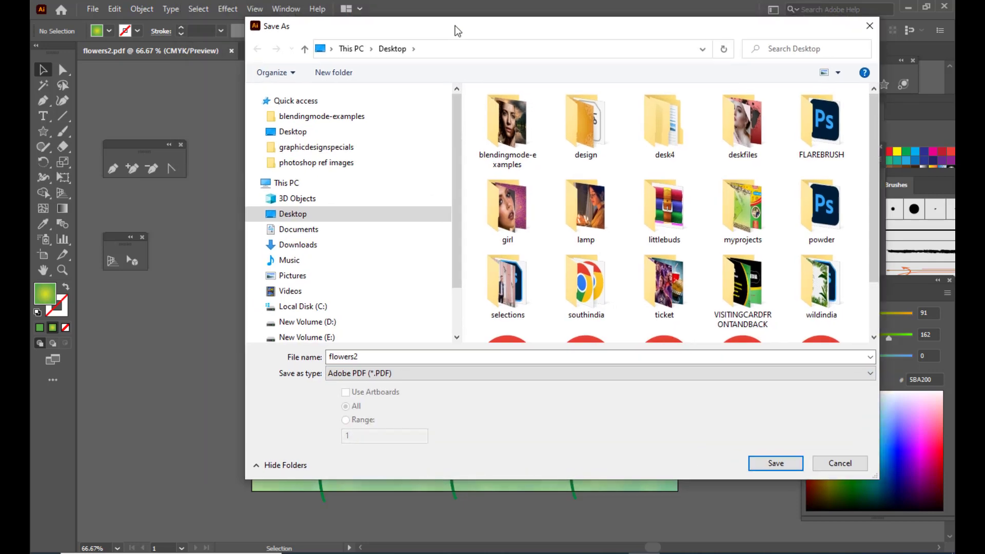
{"action": "left_click", "coordinate": [374, 357]}
{"action": "key", "text": "BackSpace"}
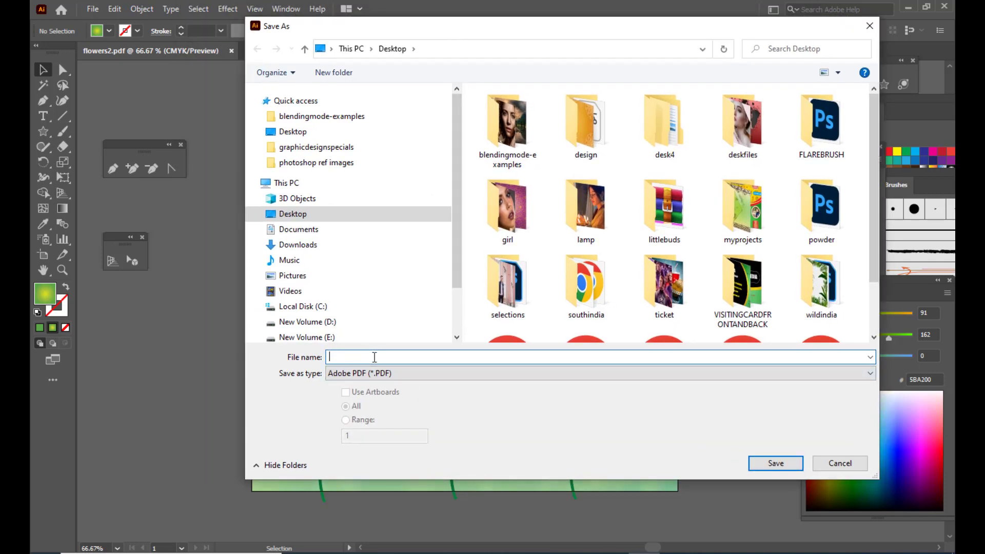
{"action": "type", "text": "threeflowers"}
{"action": "left_click_drag", "start_coordinate": [641, 25], "coordinate": [536, 13]}
{"action": "left_click", "coordinate": [670, 452]}
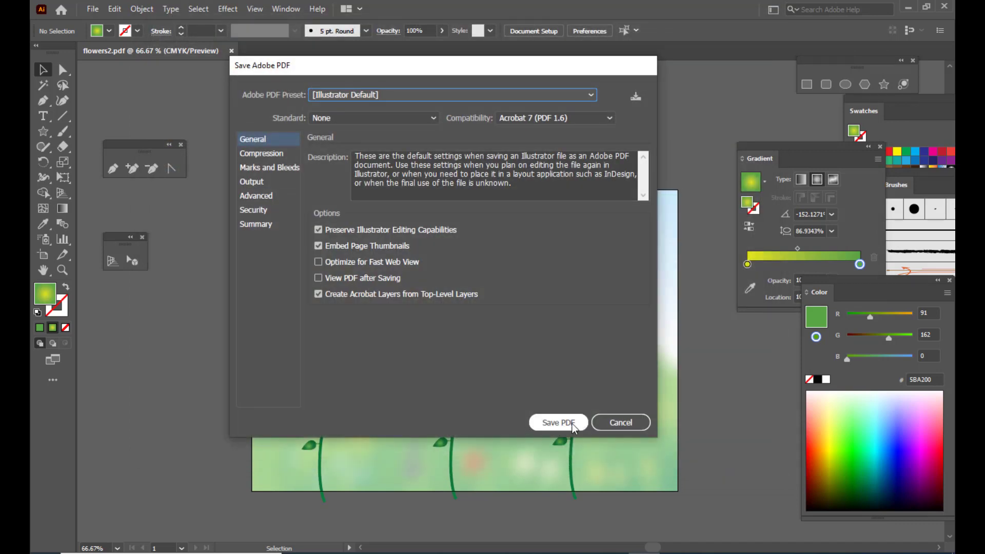
{"action": "left_click", "coordinate": [556, 421]}
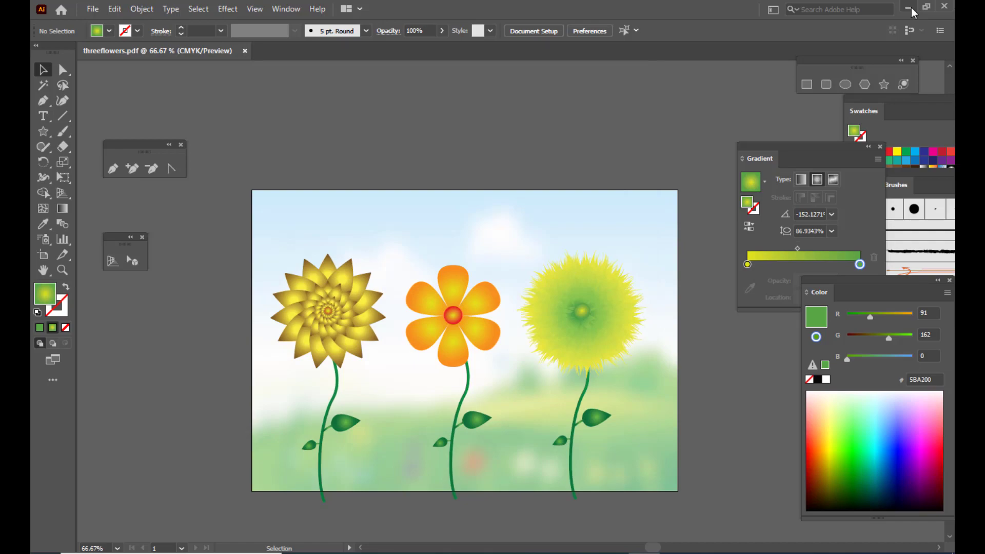
Step: Switch to the Windows desktop, open the threeflowers PDF in Chrome and look over the whole page
{"action": "left_click", "coordinate": [910, 7]}
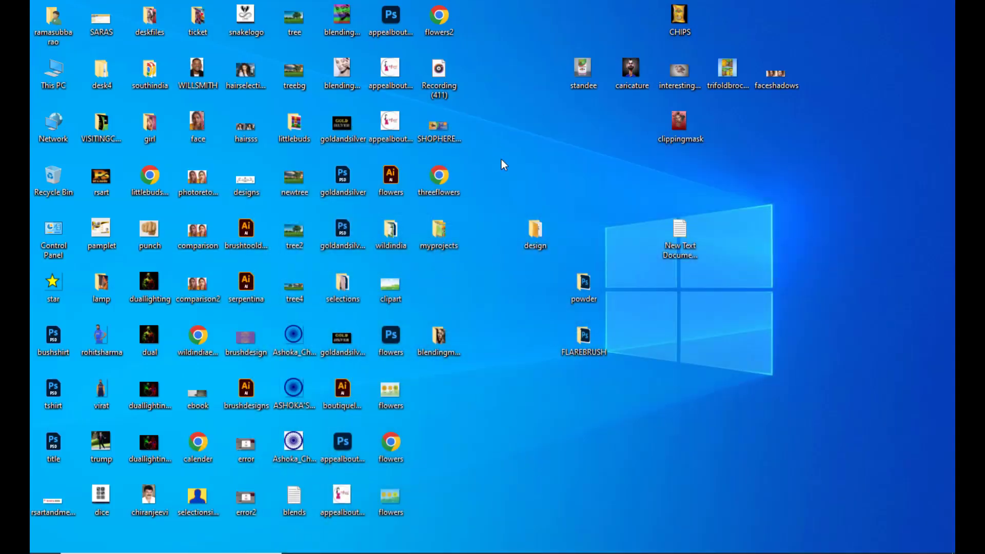
{"action": "double_click", "coordinate": [444, 180]}
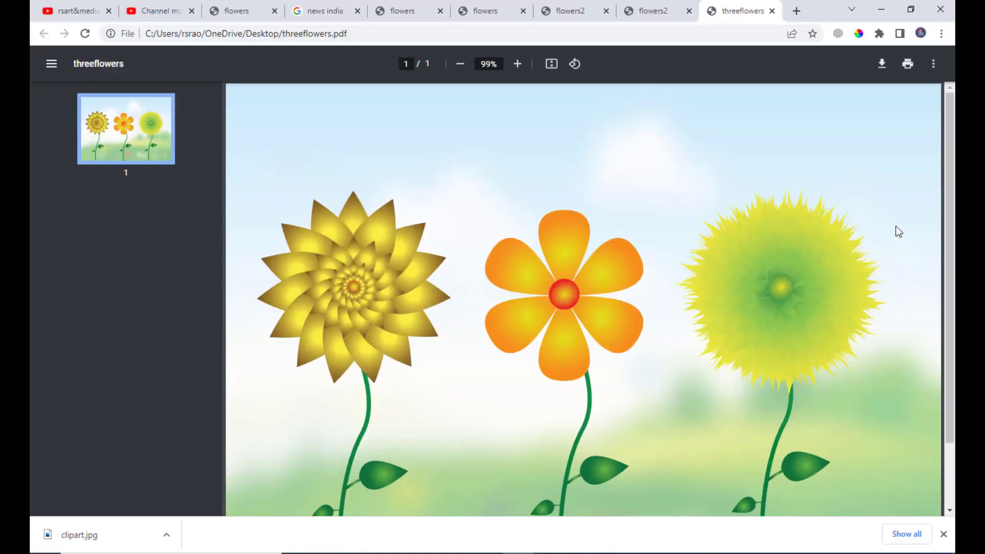
{"action": "scroll", "coordinate": [897, 226], "scroll_direction": "down", "scroll_amount": 3}
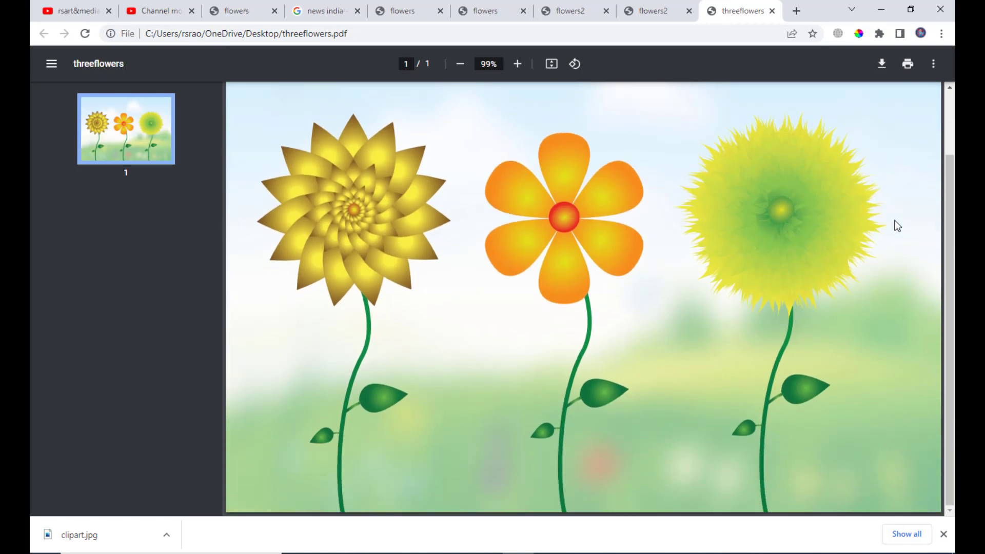